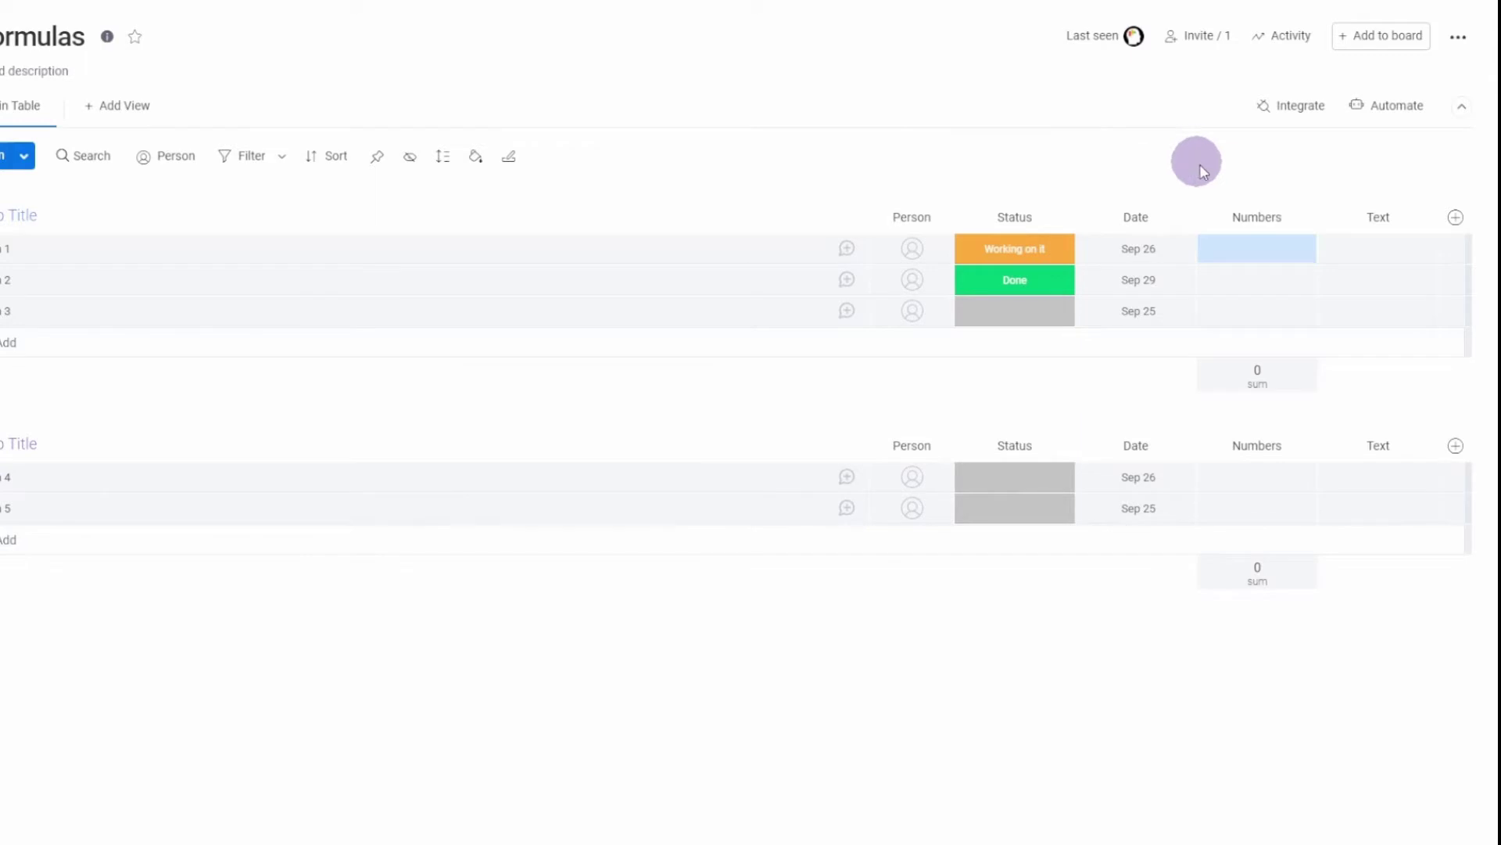
# Step: Search the Column Center for "form" among the columns that can be added beside Numbers
pyautogui.moveTo(1310, 221)
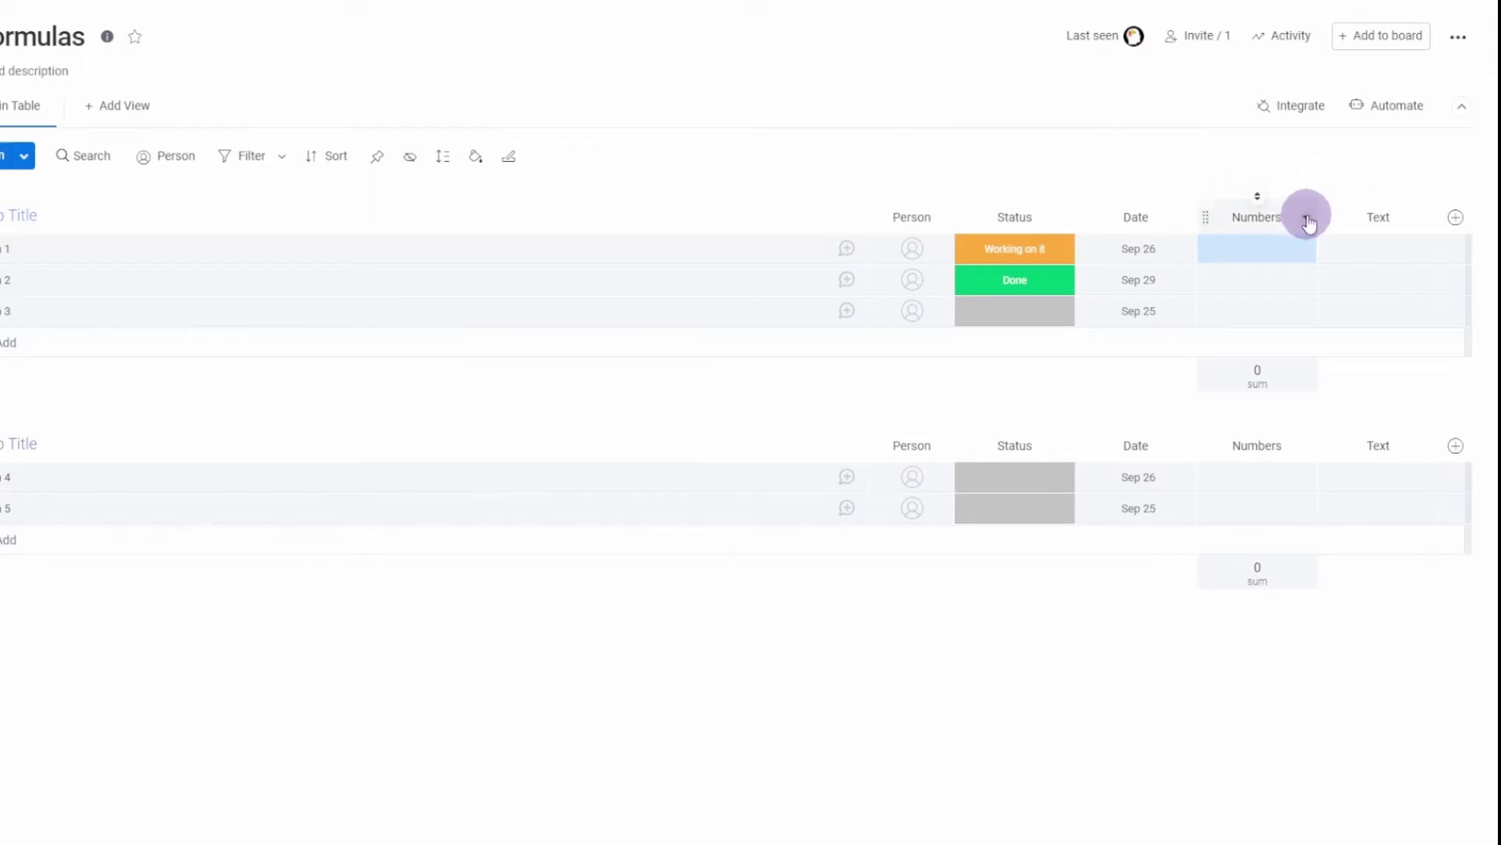
pyautogui.click(1306, 218)
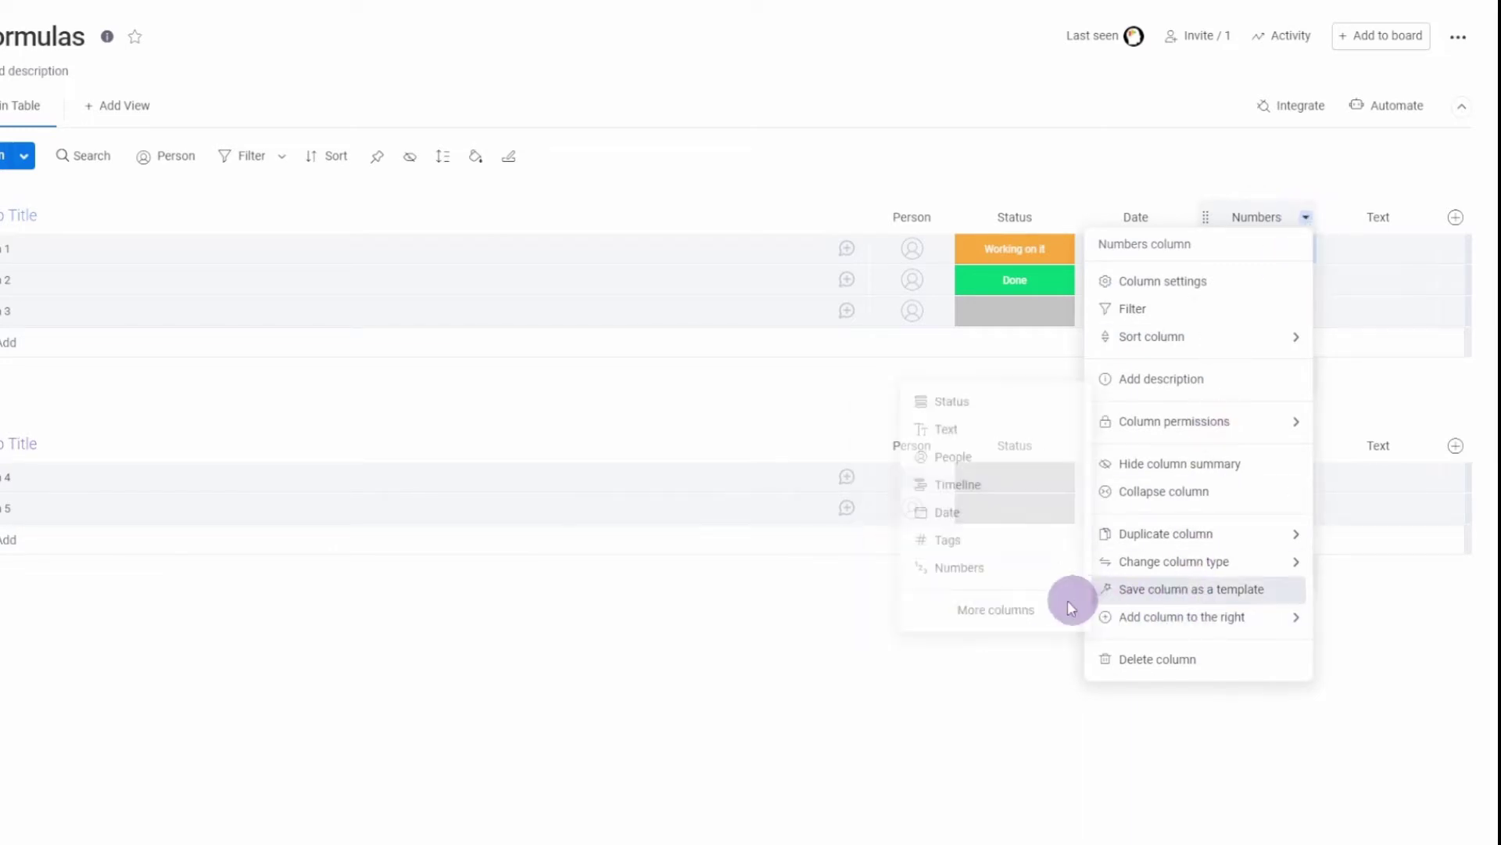
pyautogui.moveTo(1167, 622)
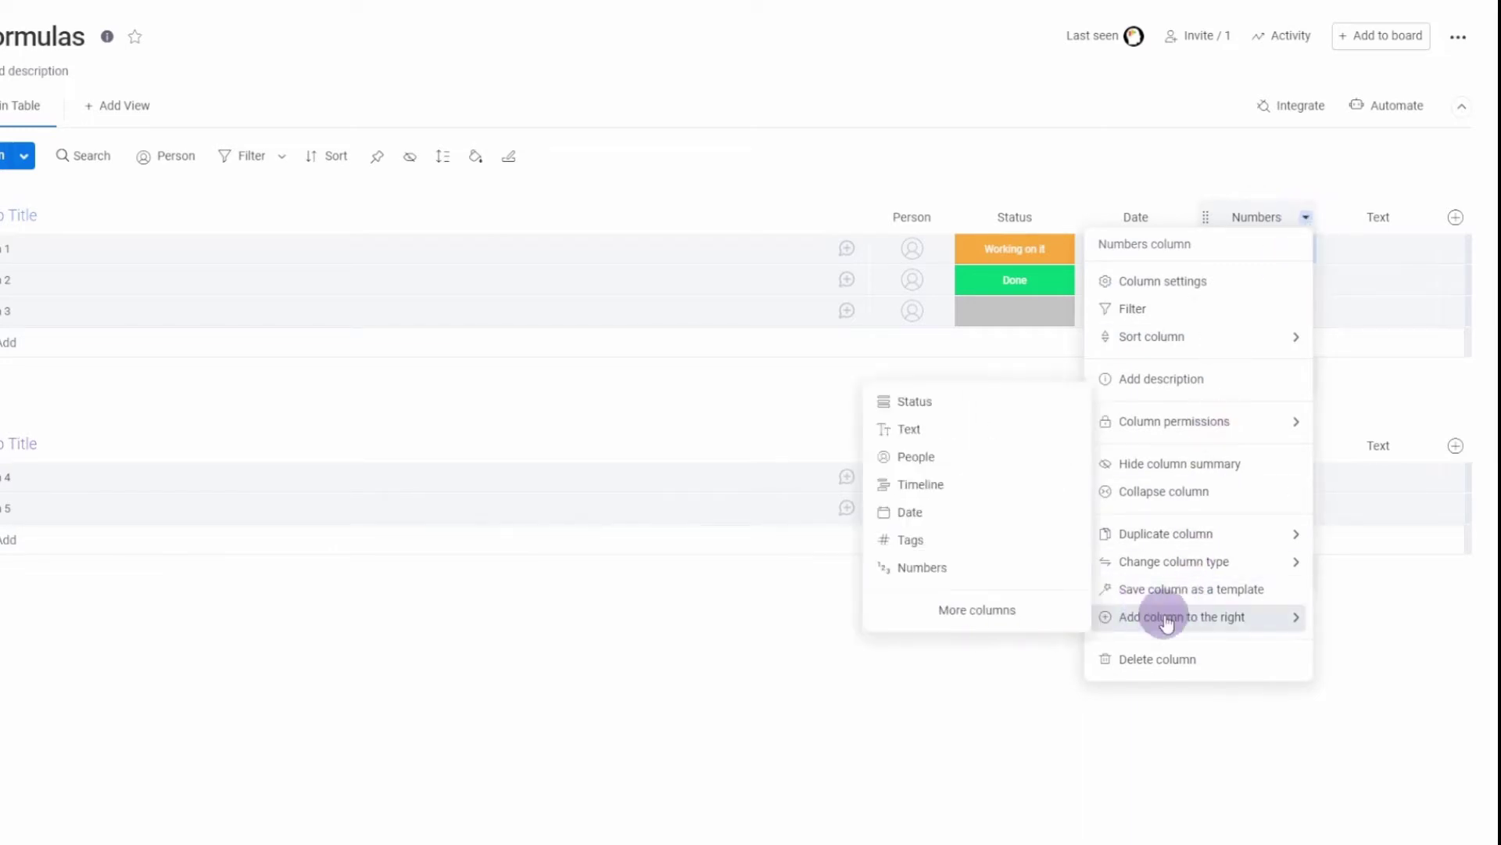
pyautogui.click(1015, 613)
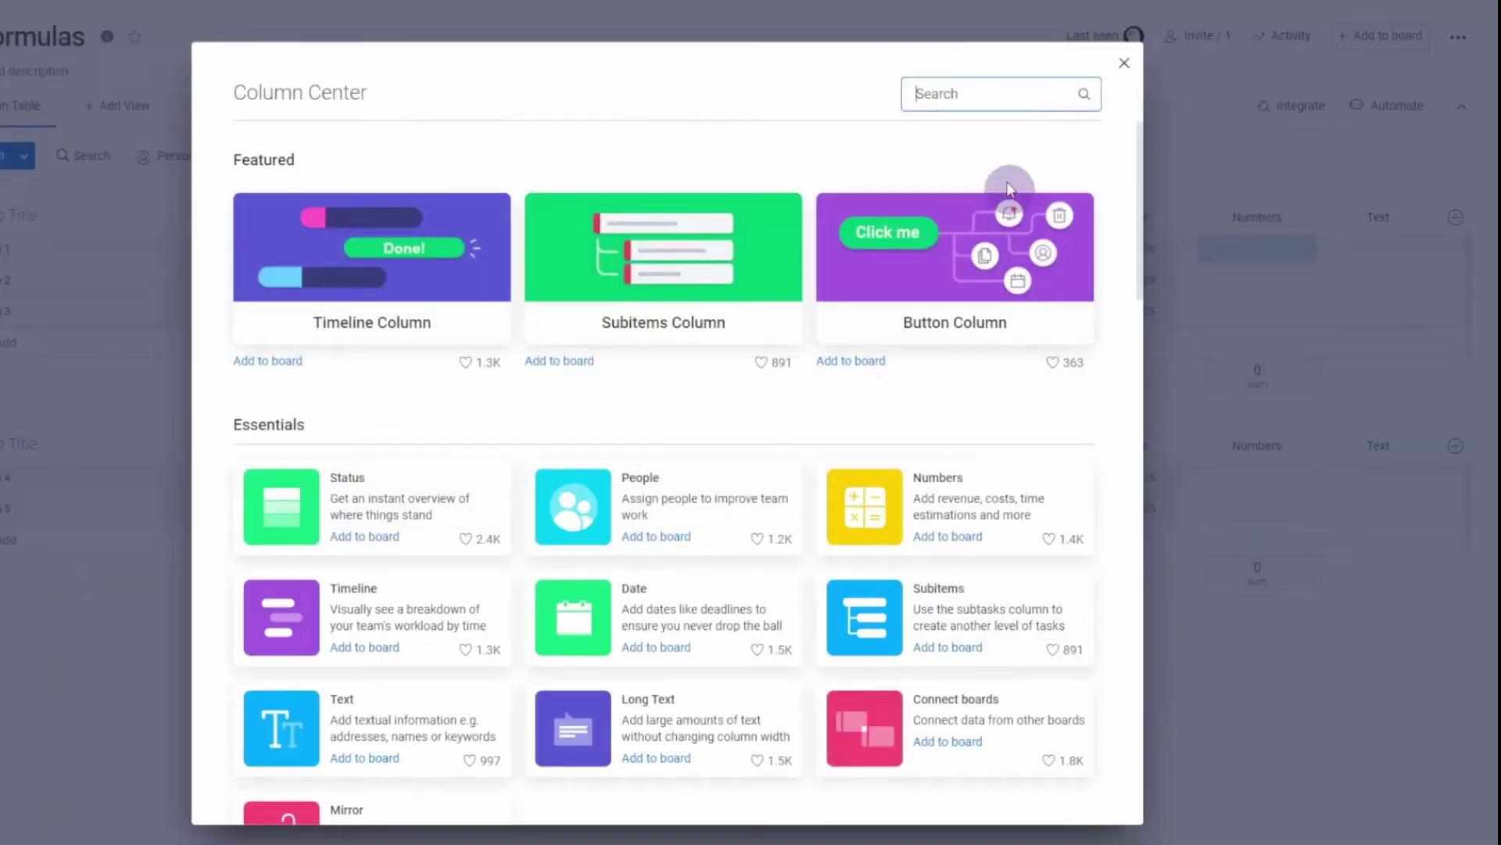
pyautogui.click(978, 105)
pyautogui.write('form')
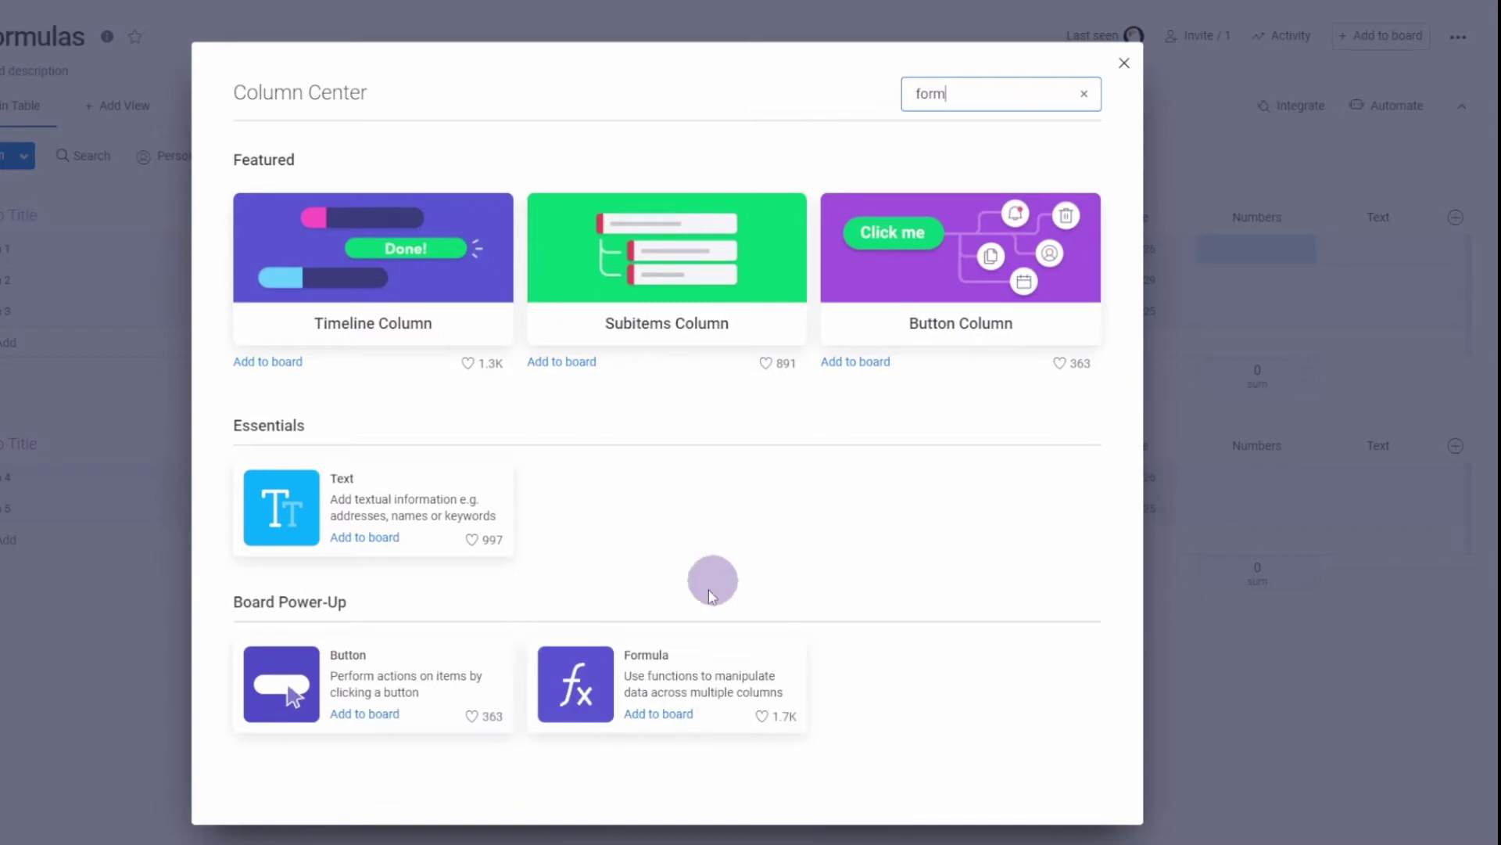
pyautogui.click(1125, 62)
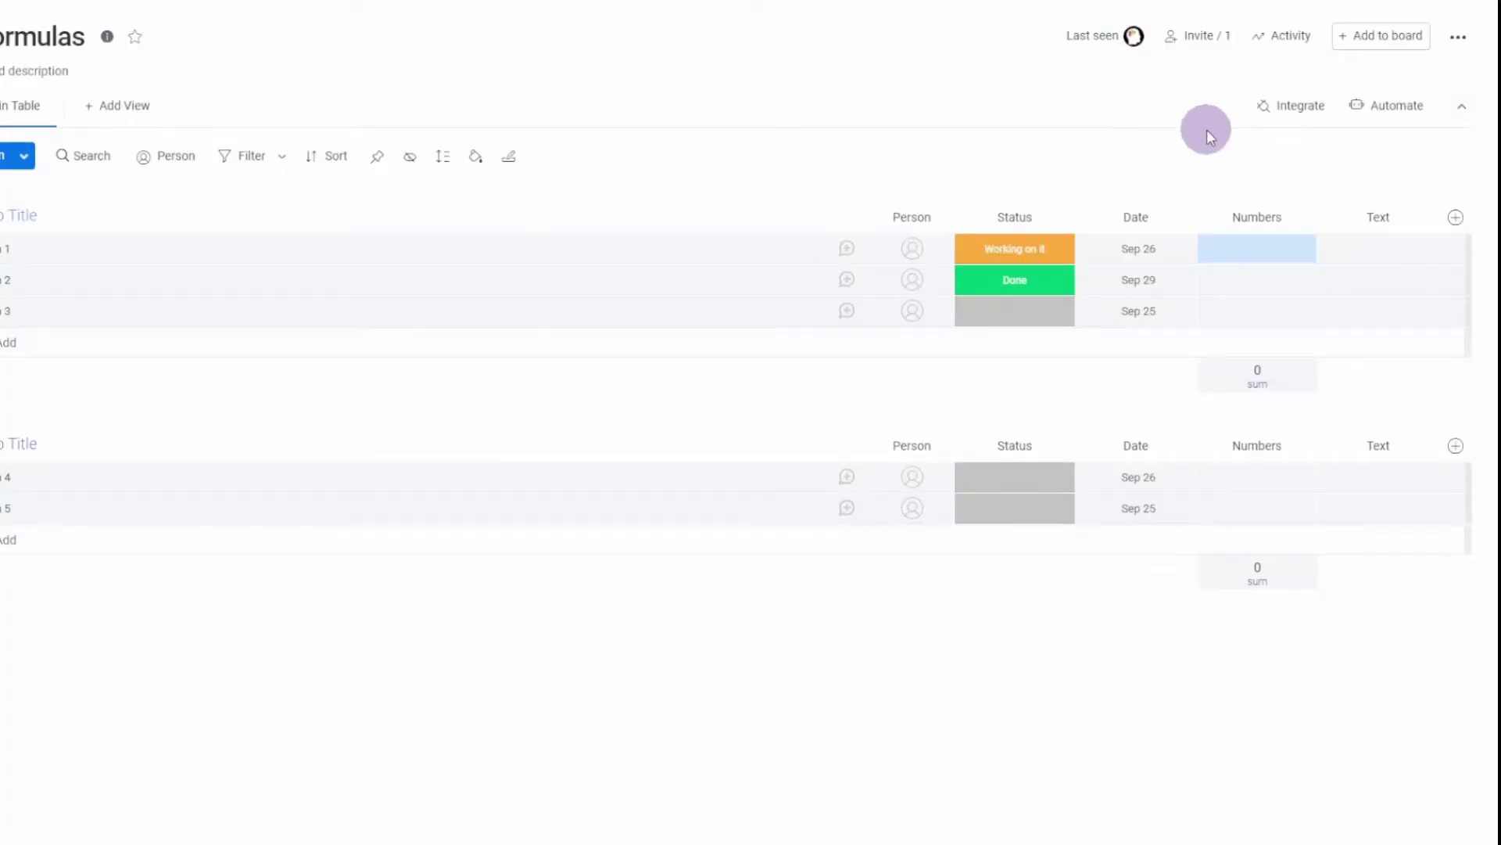
# Step: Add a Formula column at the end of the board and open its formula for editing
pyautogui.click(1456, 220)
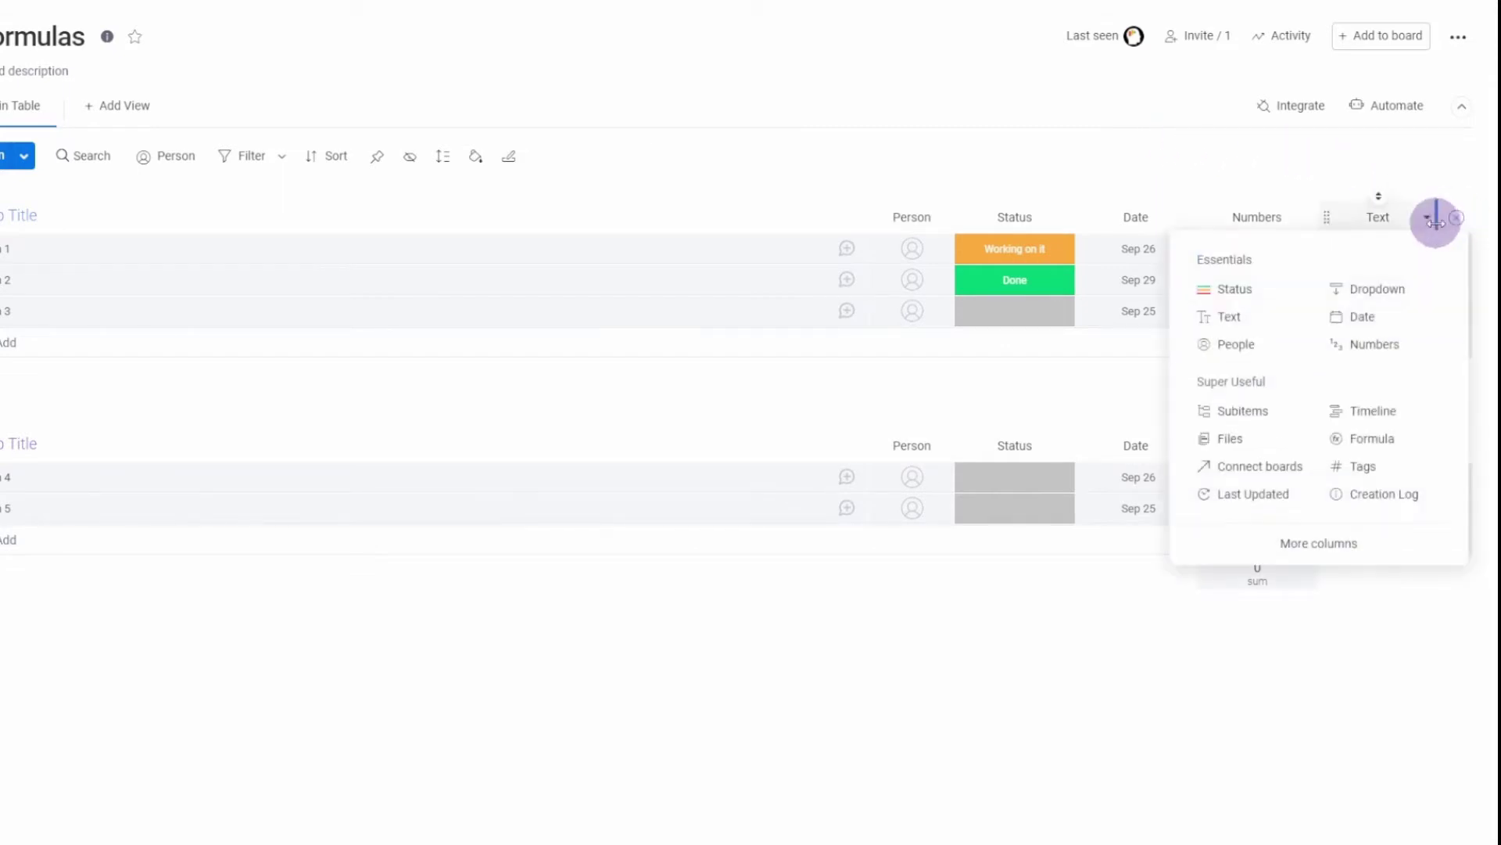
pyautogui.click(1372, 443)
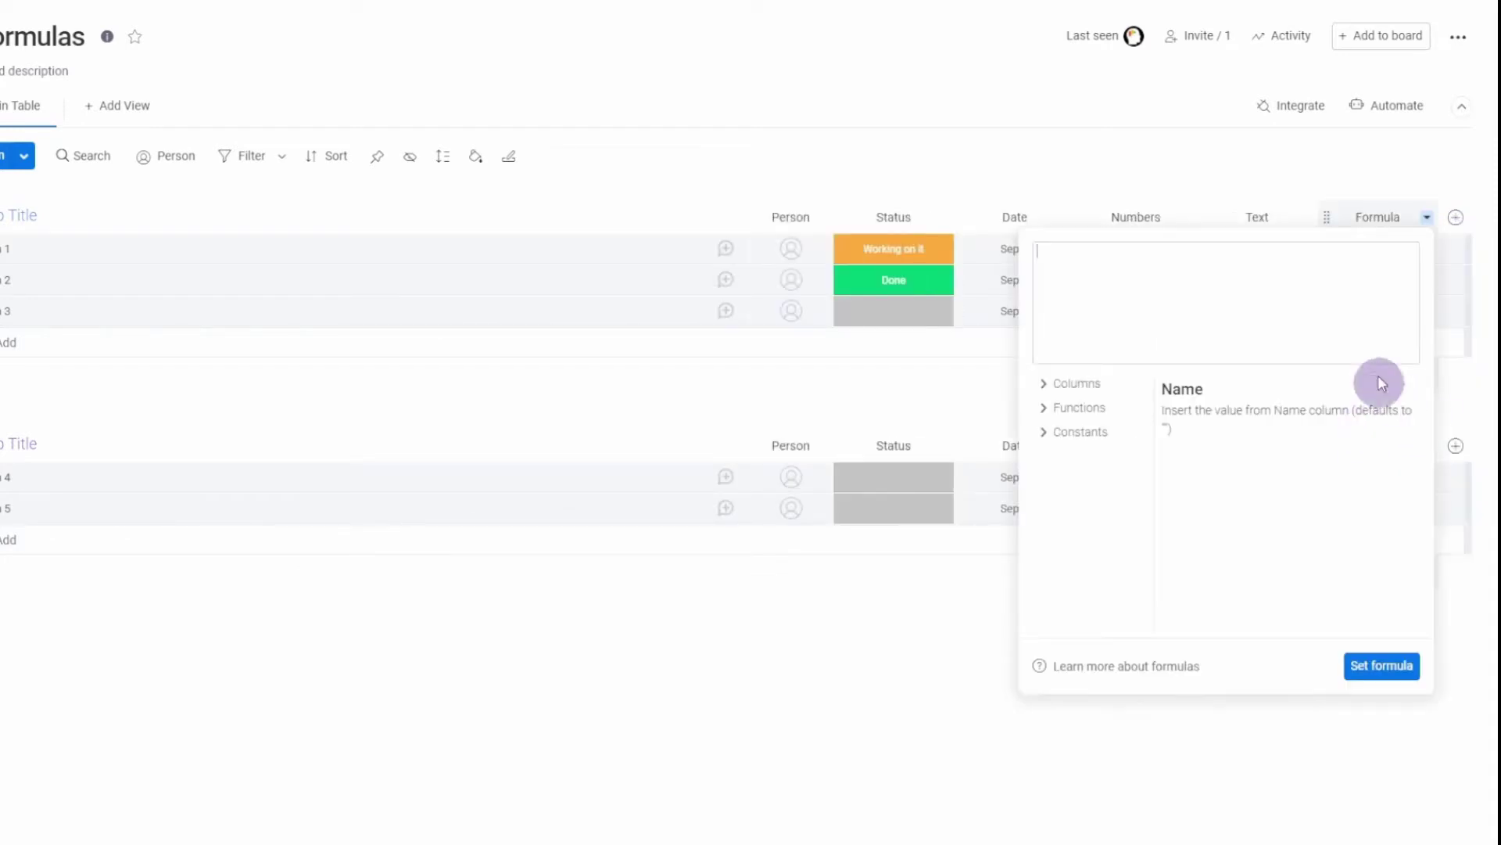
pyautogui.click(1279, 309)
# Step: Examine the constants, functions and columns available for building the formula
pyautogui.click(1073, 438)
pyautogui.click(1066, 429)
pyautogui.click(1066, 411)
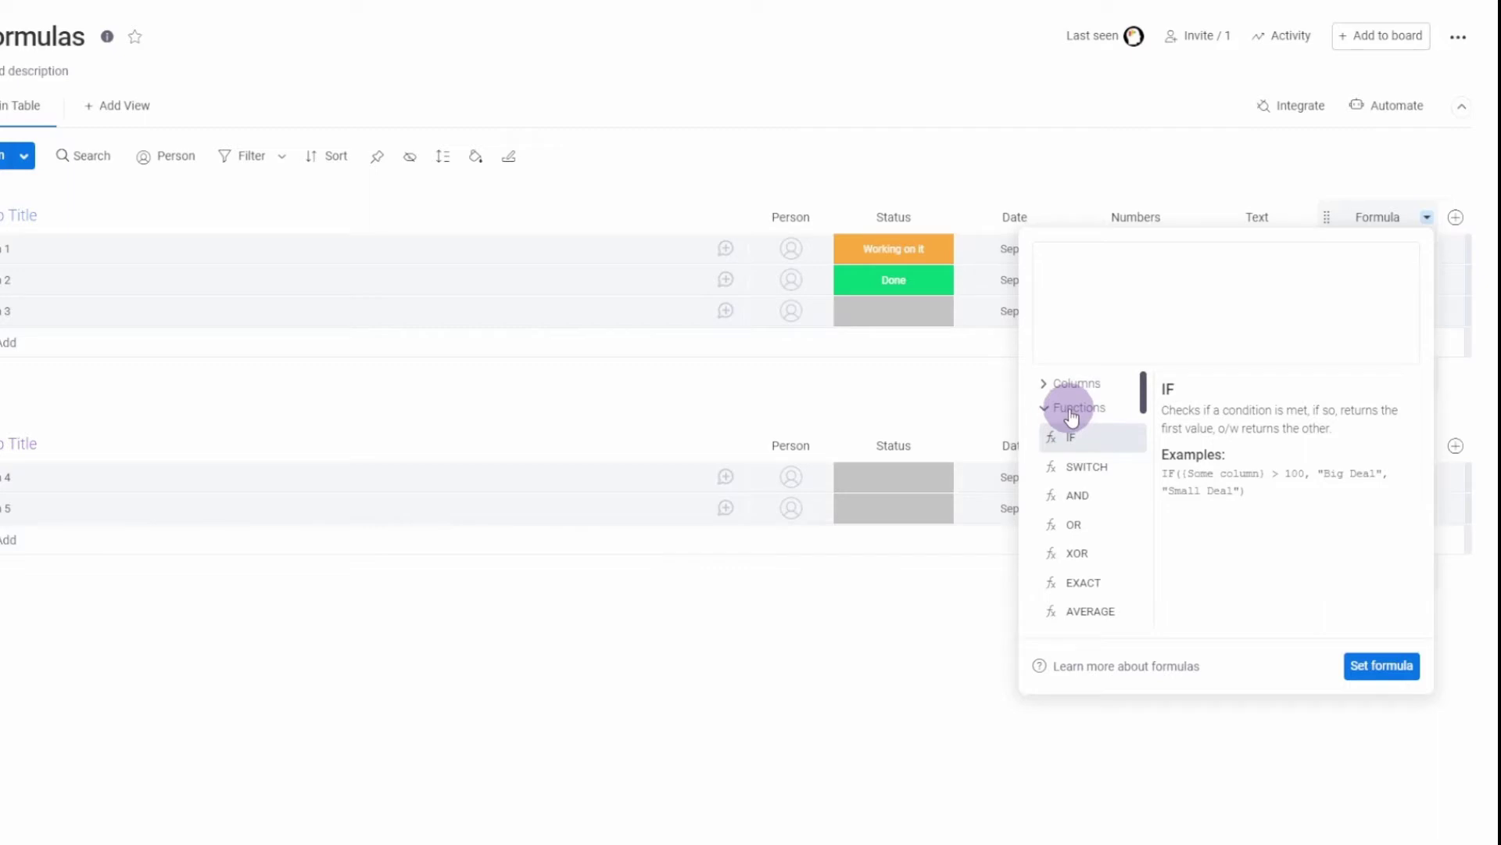
pyautogui.click(1071, 414)
pyautogui.click(1071, 391)
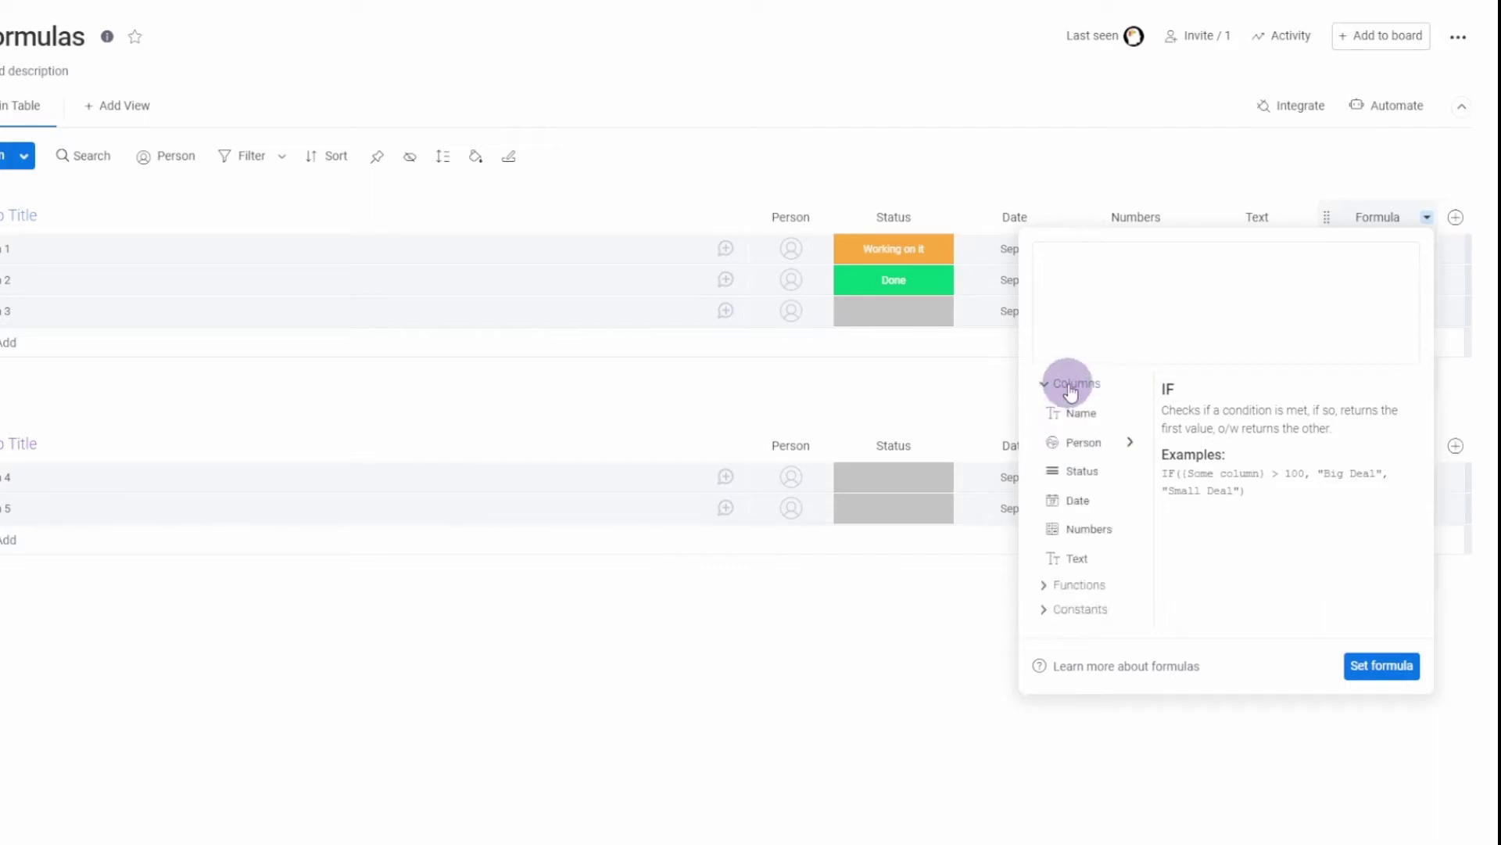
pyautogui.click(1071, 385)
# Step: Insert the IF function into the formula, removing the trial brace inside its parentheses
pyautogui.click(1093, 411)
pyautogui.click(1091, 436)
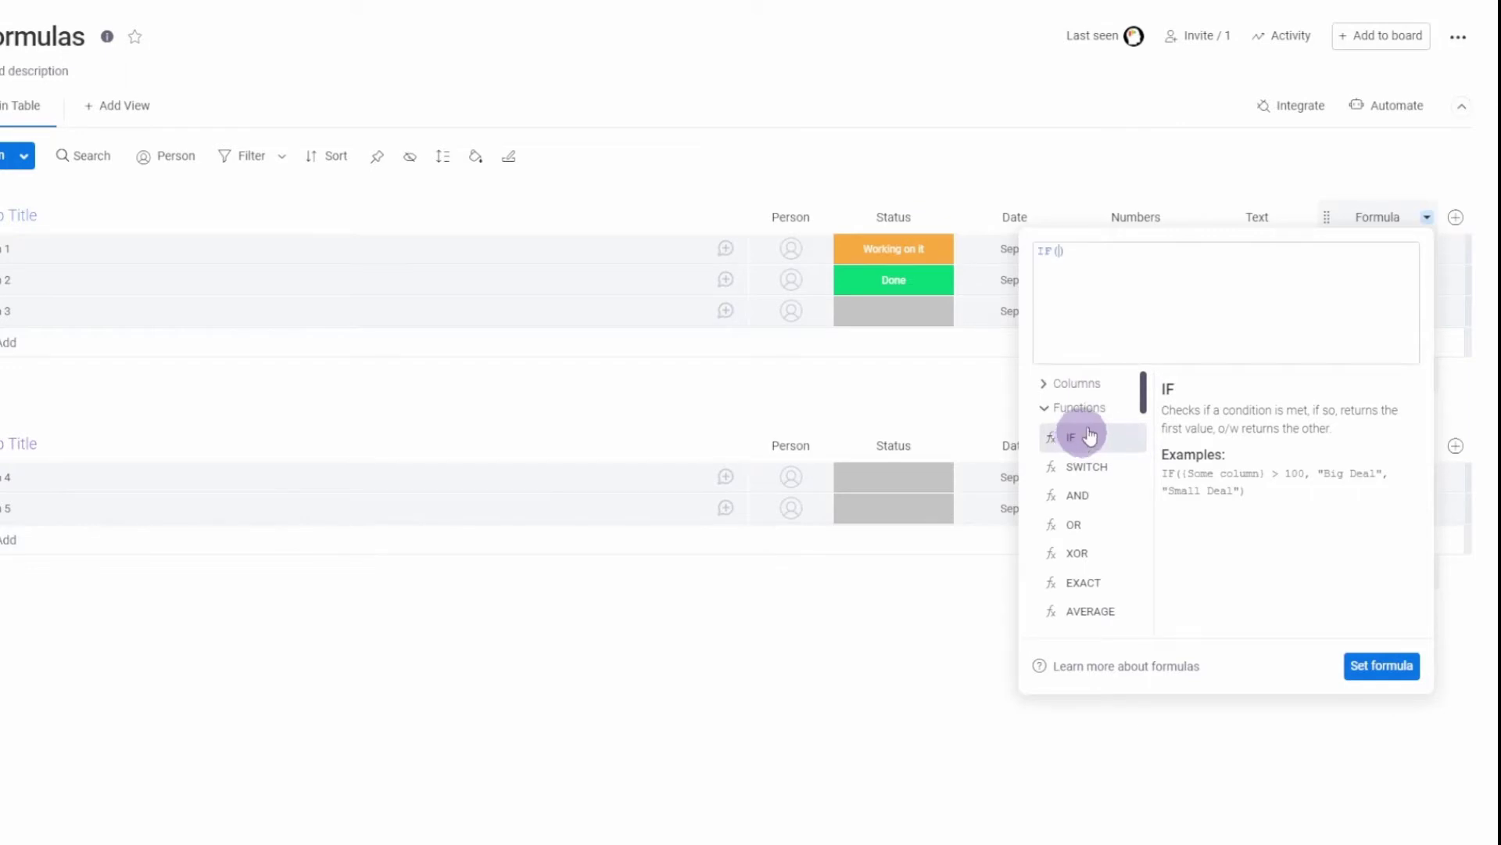
pyautogui.click(1087, 317)
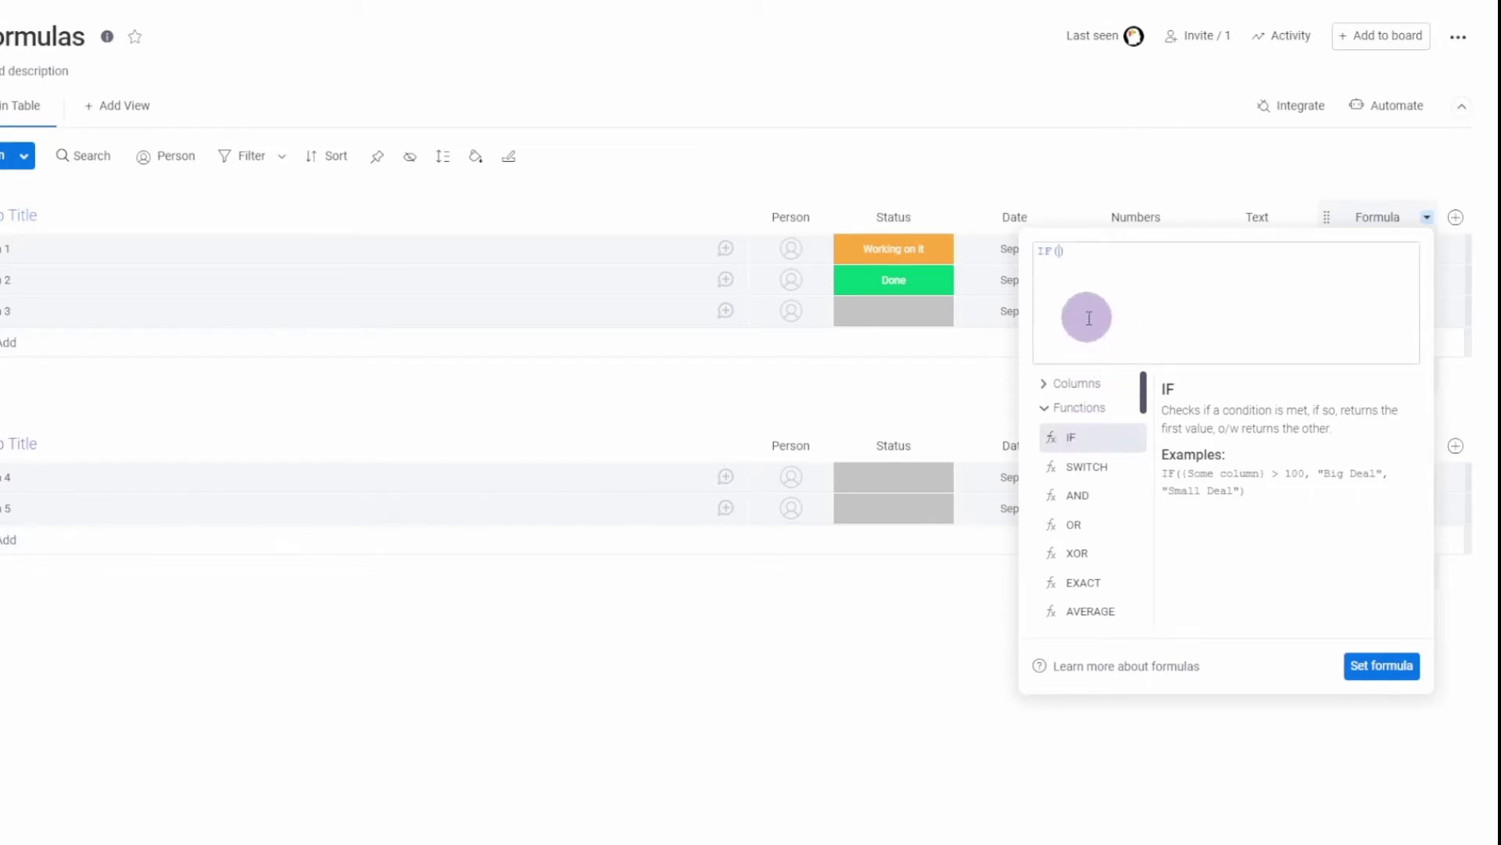
pyautogui.write('{')
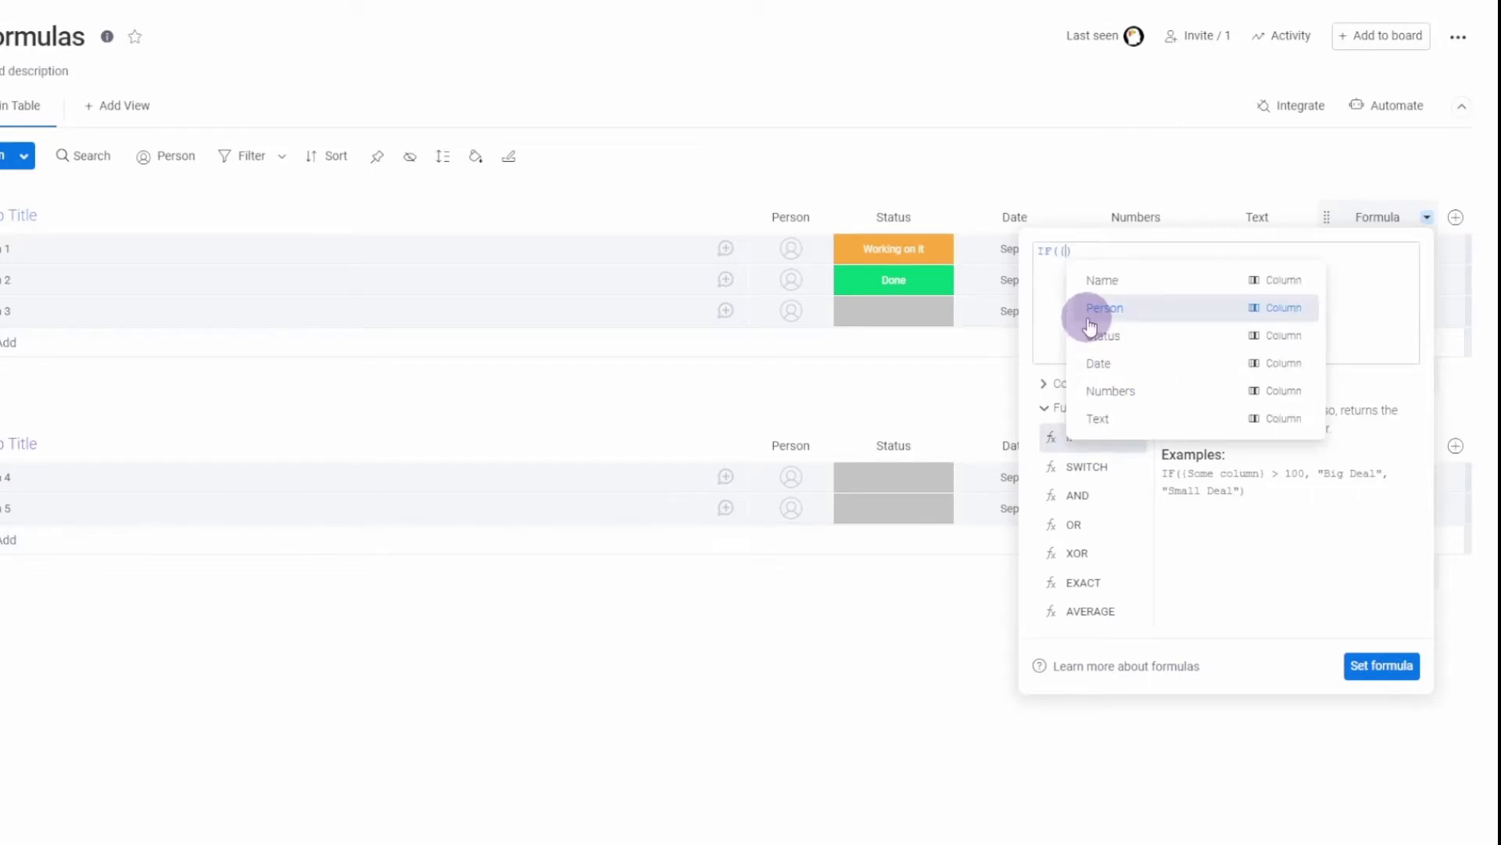
pyautogui.press('BackSpace')
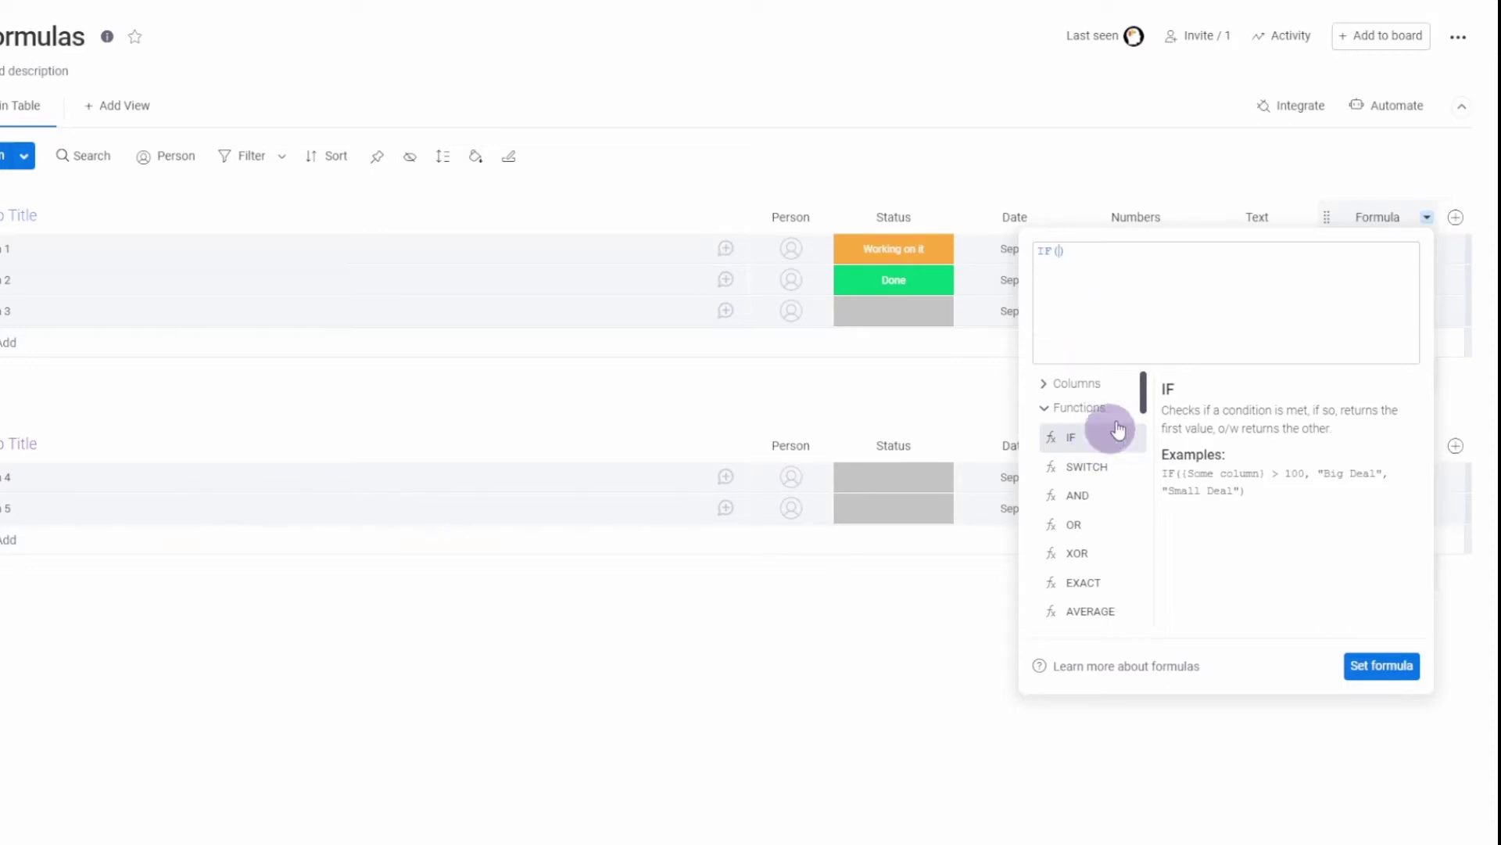
# Step: Insert a reference to the Numbers column inside the IF function's parentheses
pyautogui.click(1063, 383)
pyautogui.click(1072, 386)
pyautogui.click(1057, 247)
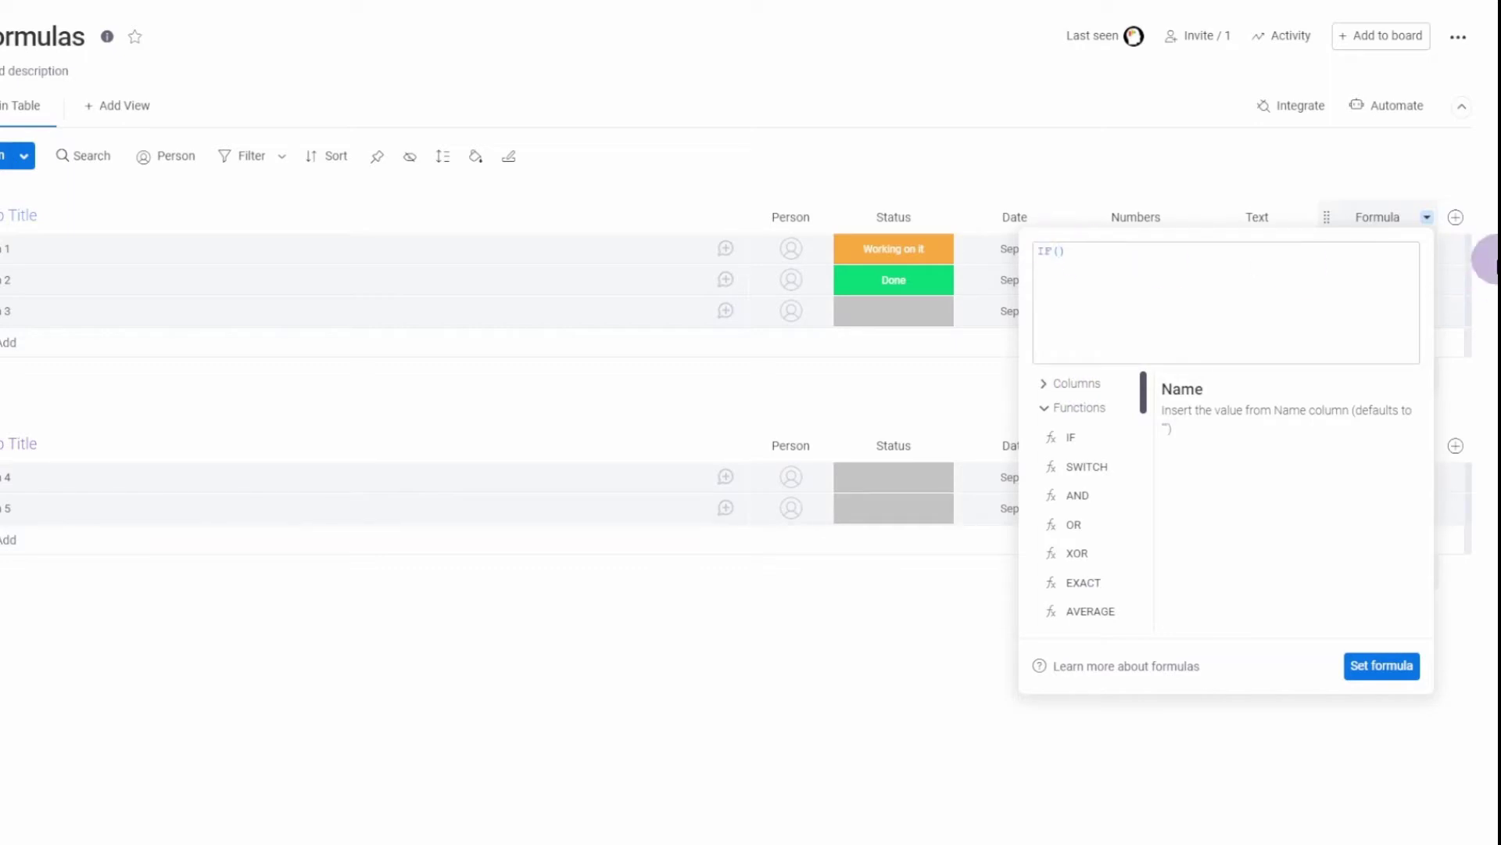
pyautogui.write('(')
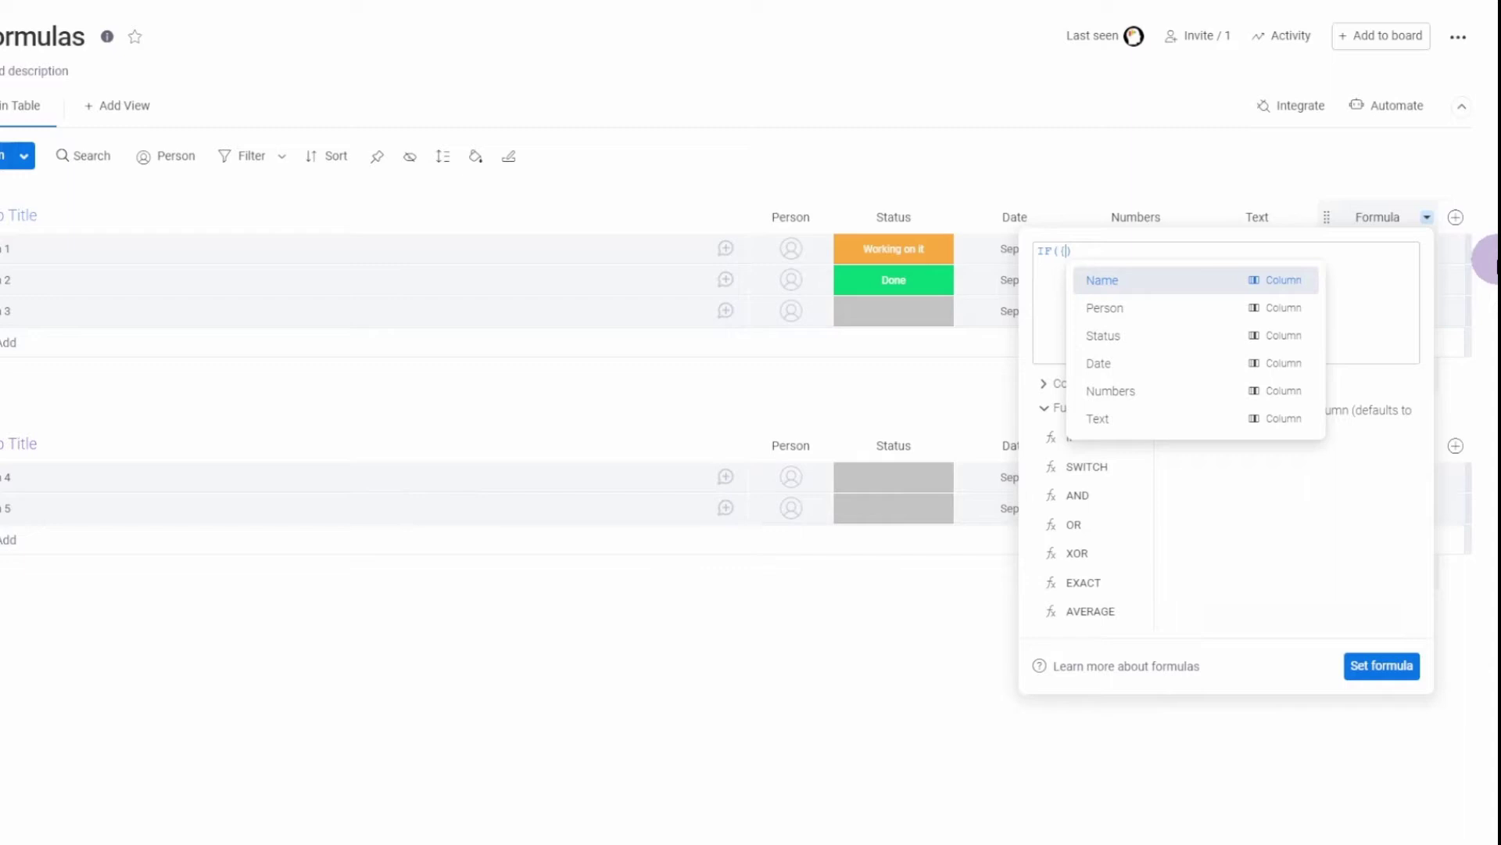
pyautogui.write('N')
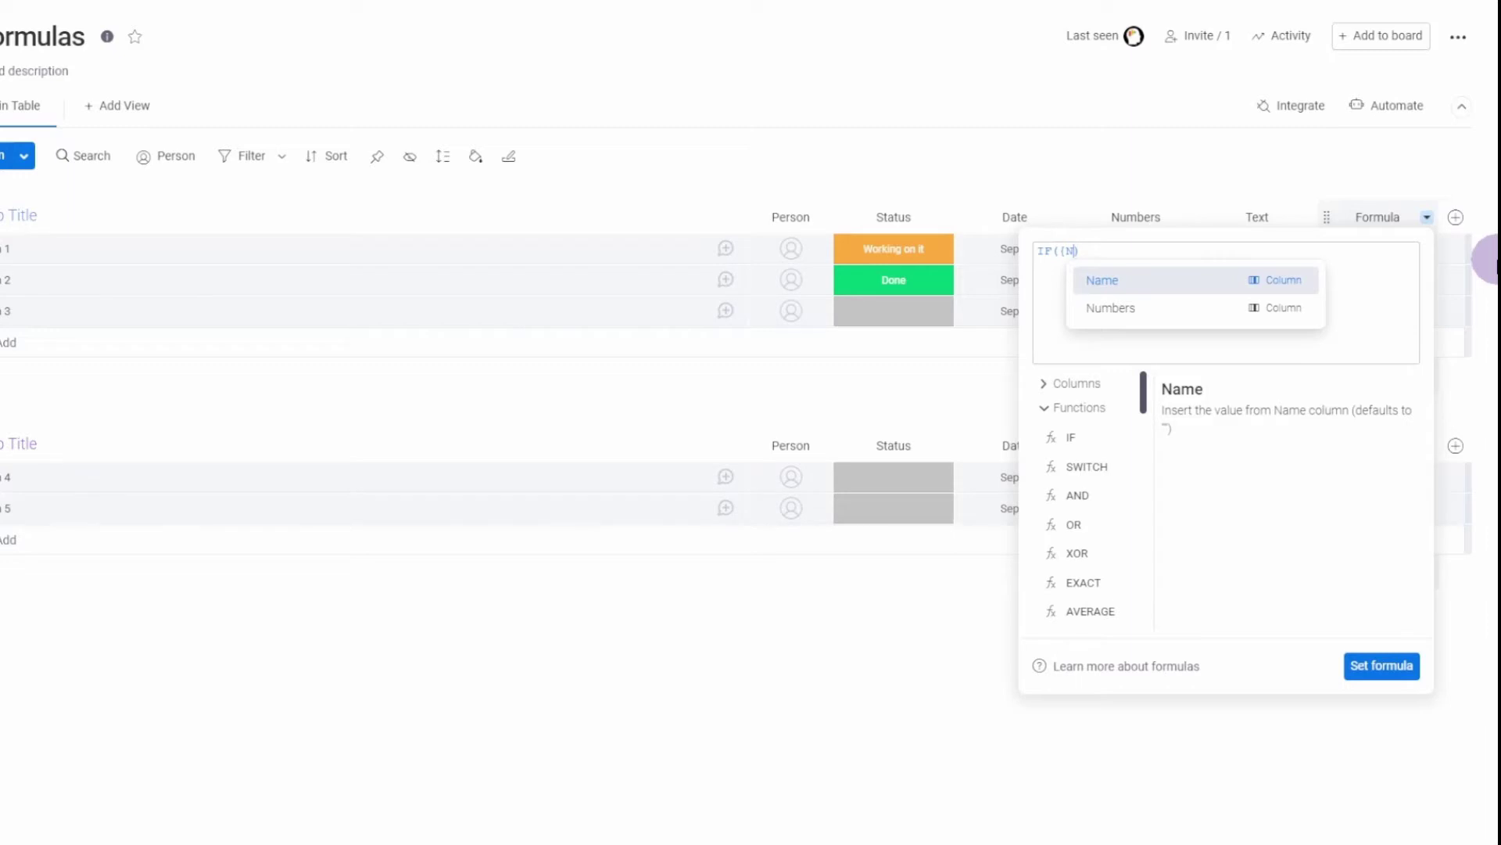
pyautogui.write('u')
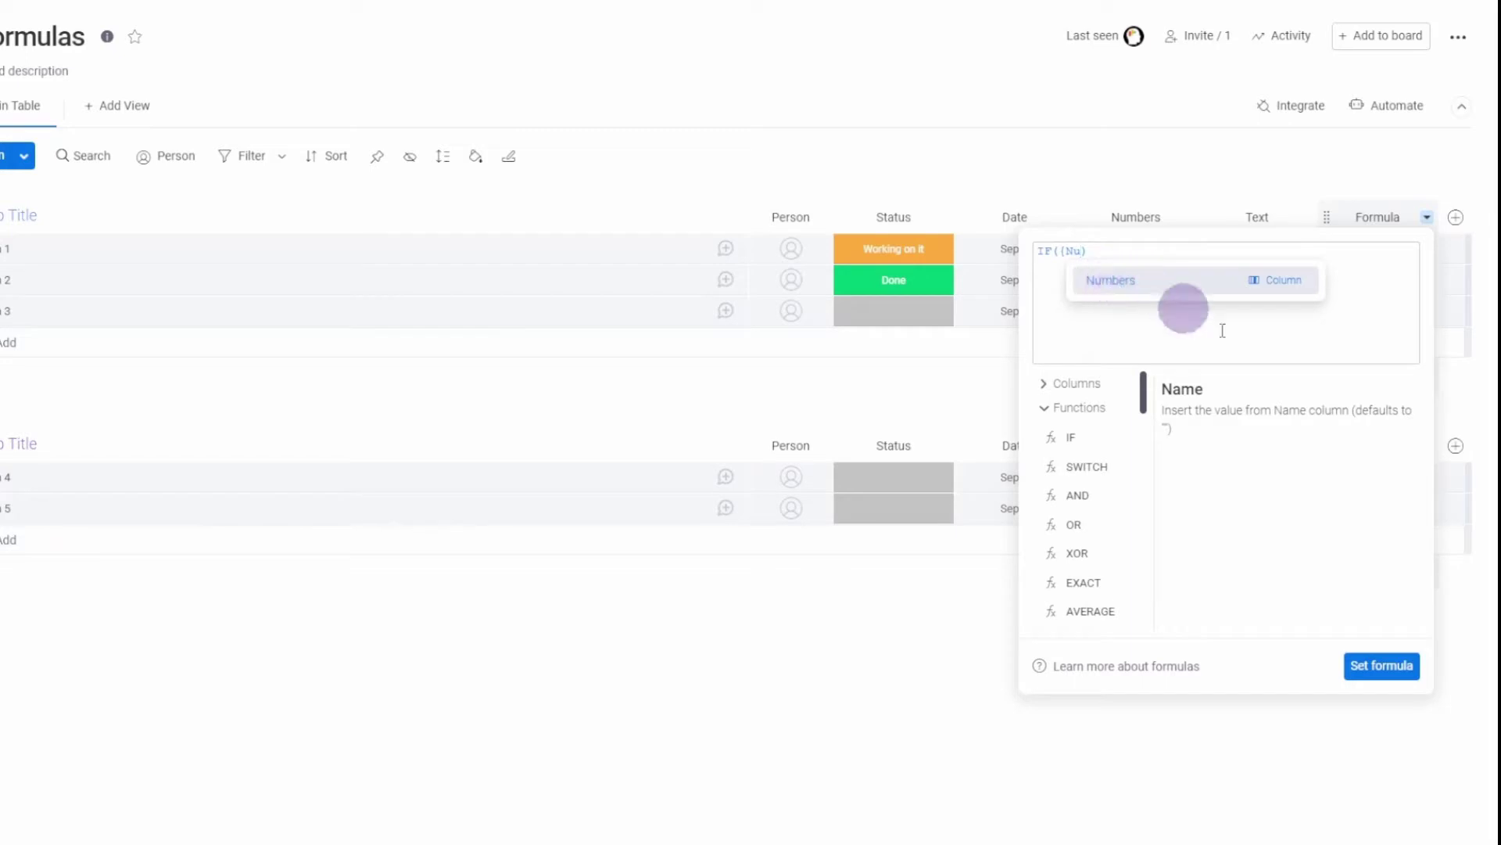
pyautogui.press('Return')
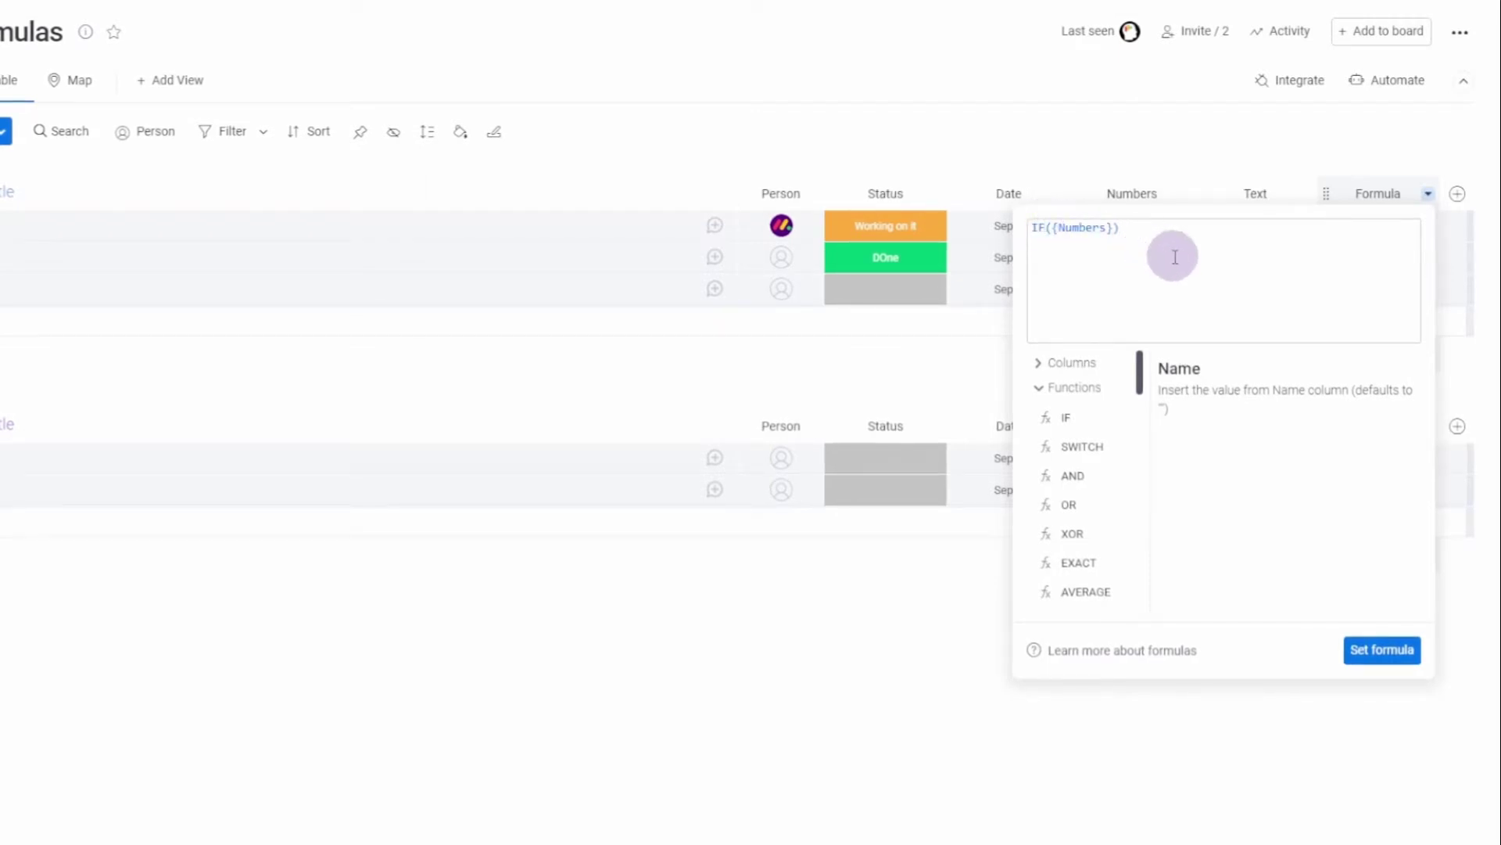
# Step: Rewrite the function name as lowercase "if" and change it back to uppercase "IF"
pyautogui.press('BackSpace')
pyautogui.press('BackSpace')
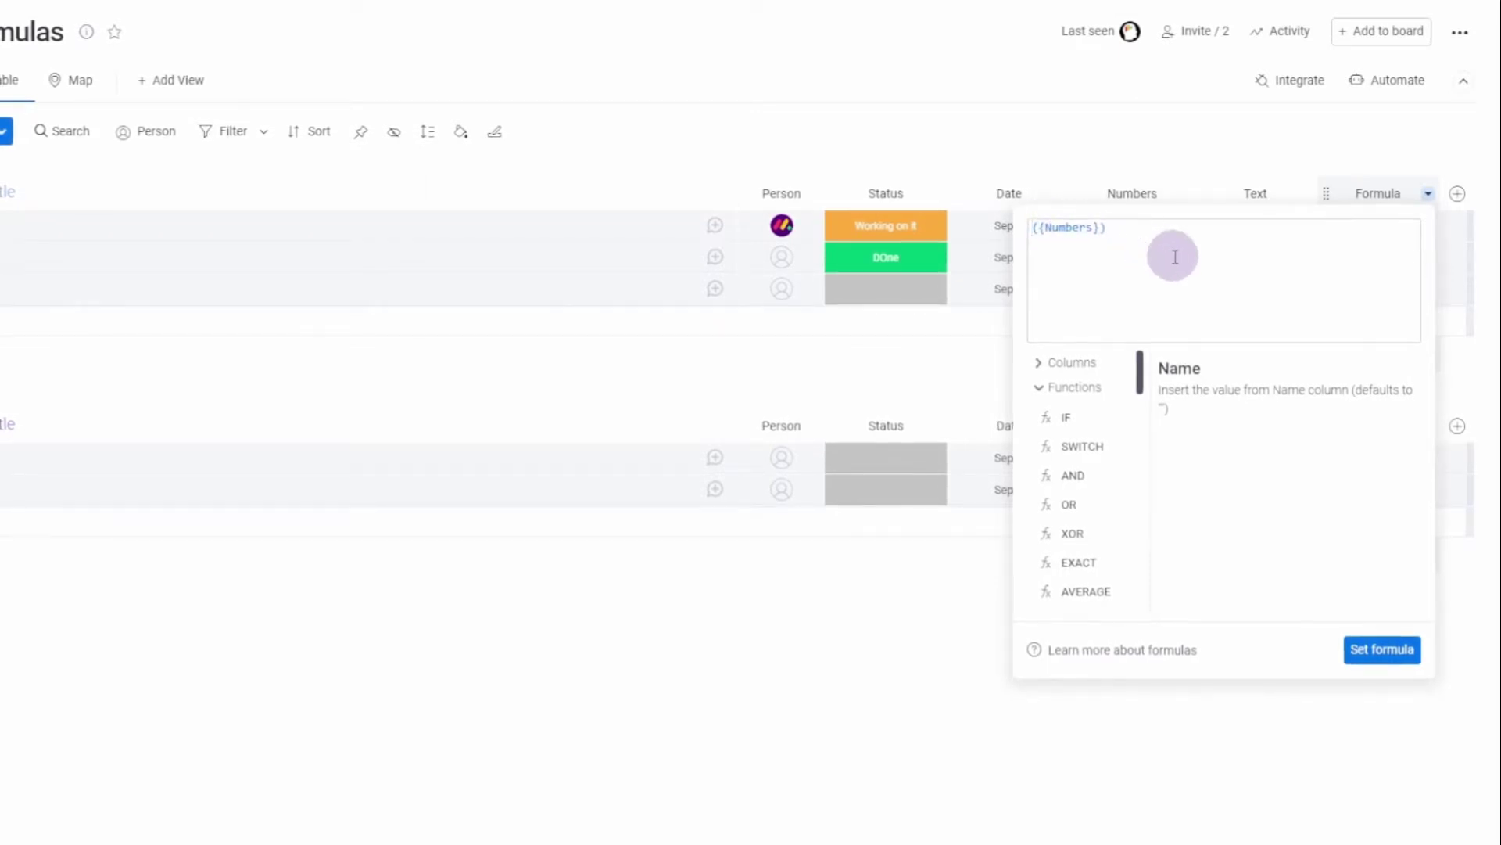
pyautogui.write('if')
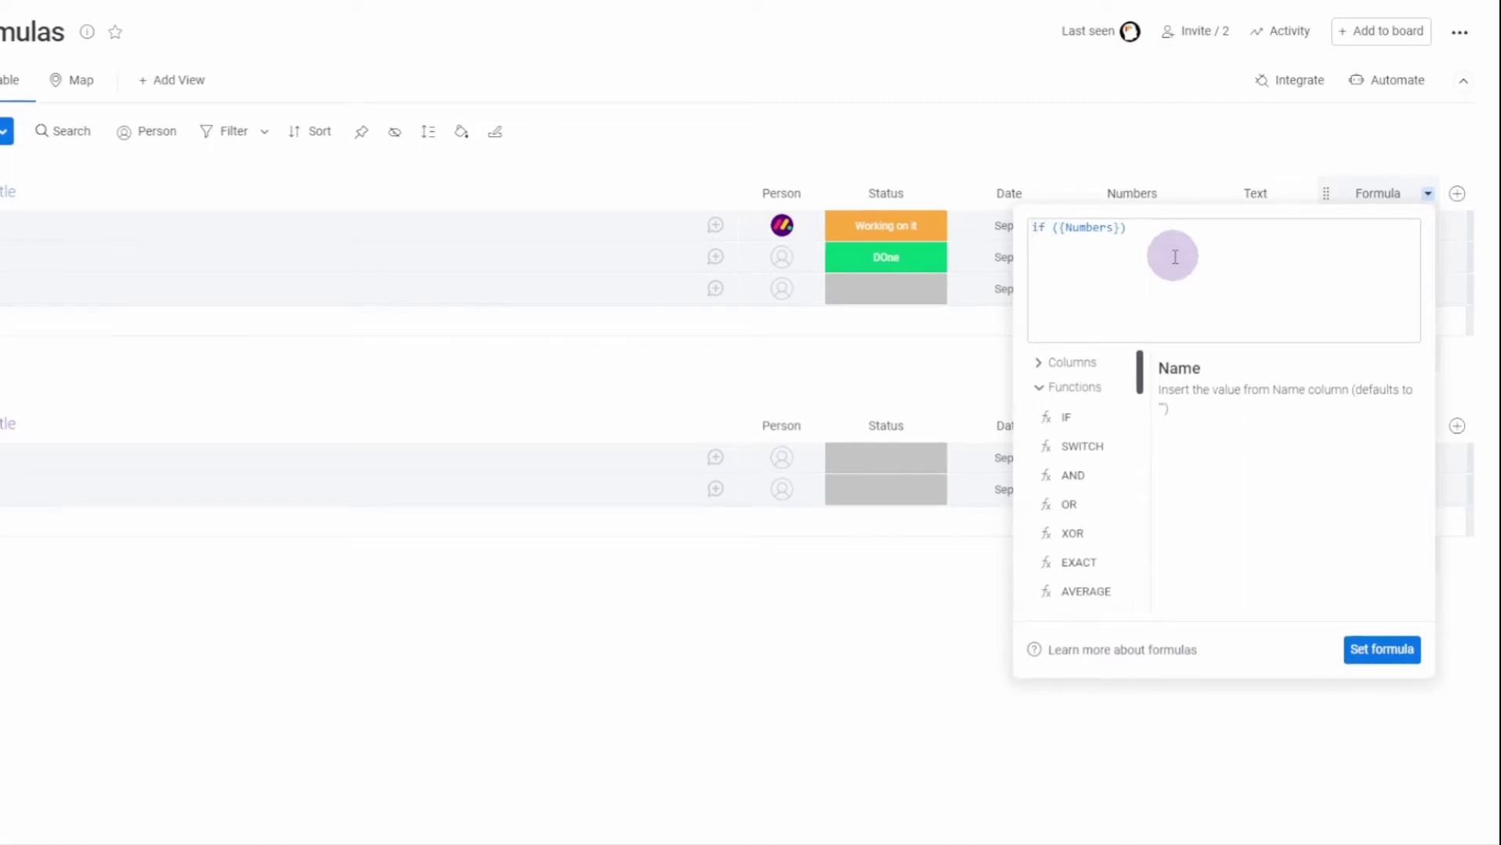
pyautogui.press('BackSpace')
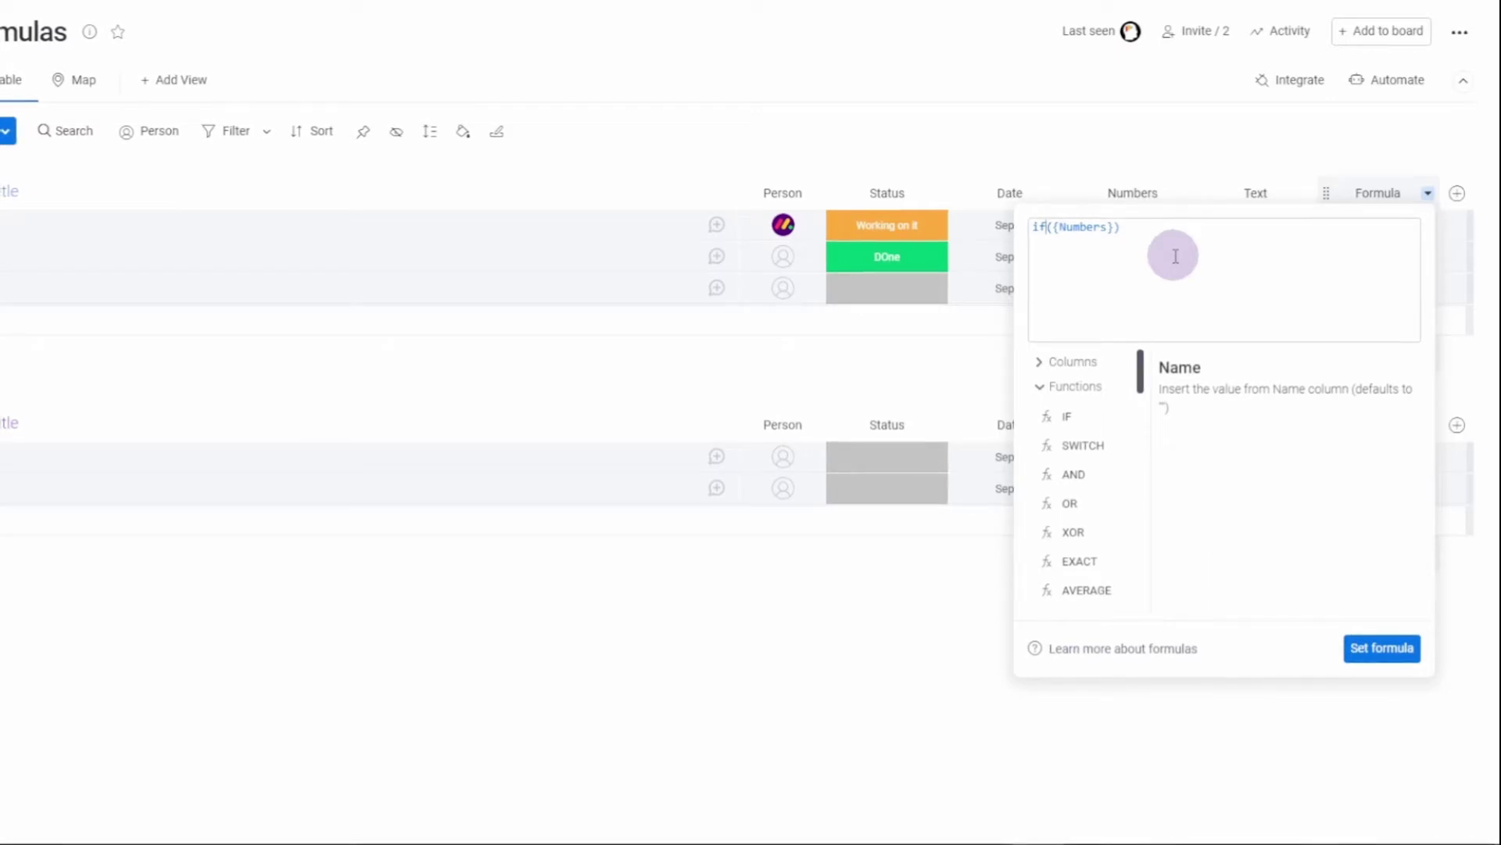
pyautogui.press('BackSpace')
pyautogui.press('BackSpace')
pyautogui.write('IF')
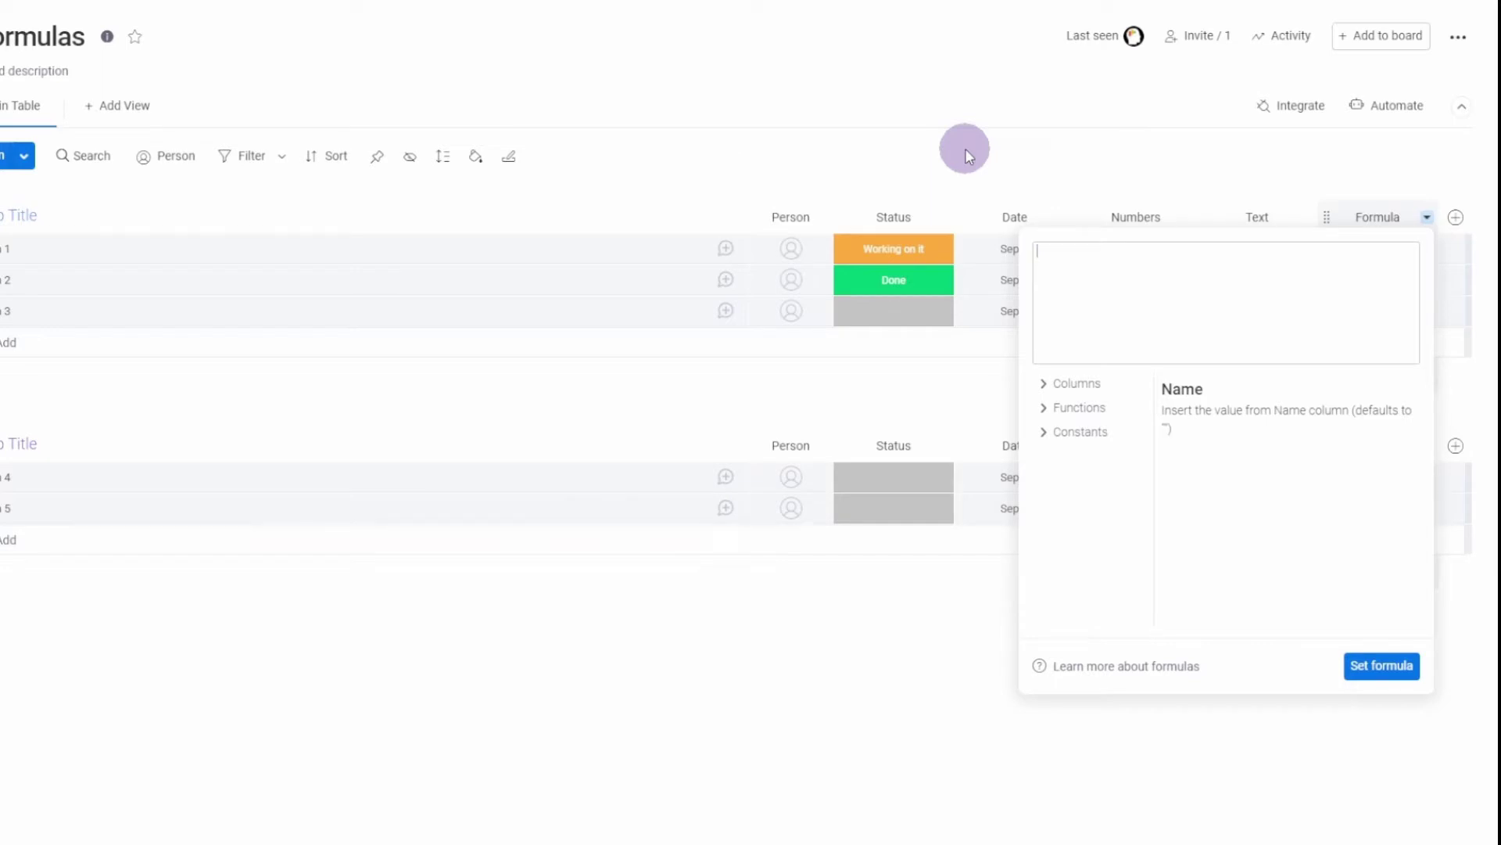
# Step: Try =1 as the Formula column's formula and correct it to 1 without the equals sign
pyautogui.write('=1')
pyautogui.click(1378, 667)
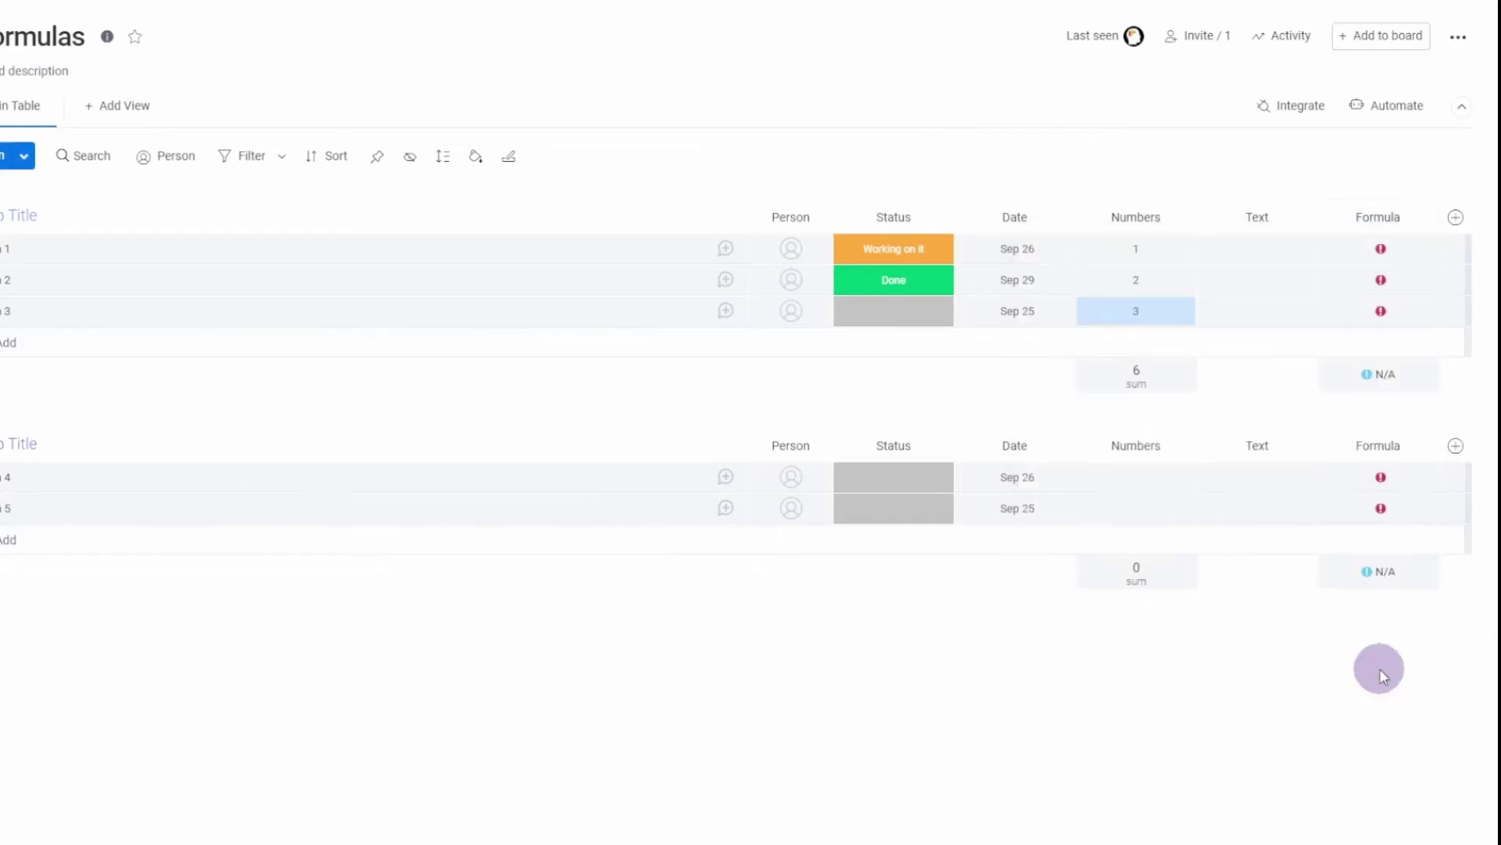
pyautogui.click(1380, 279)
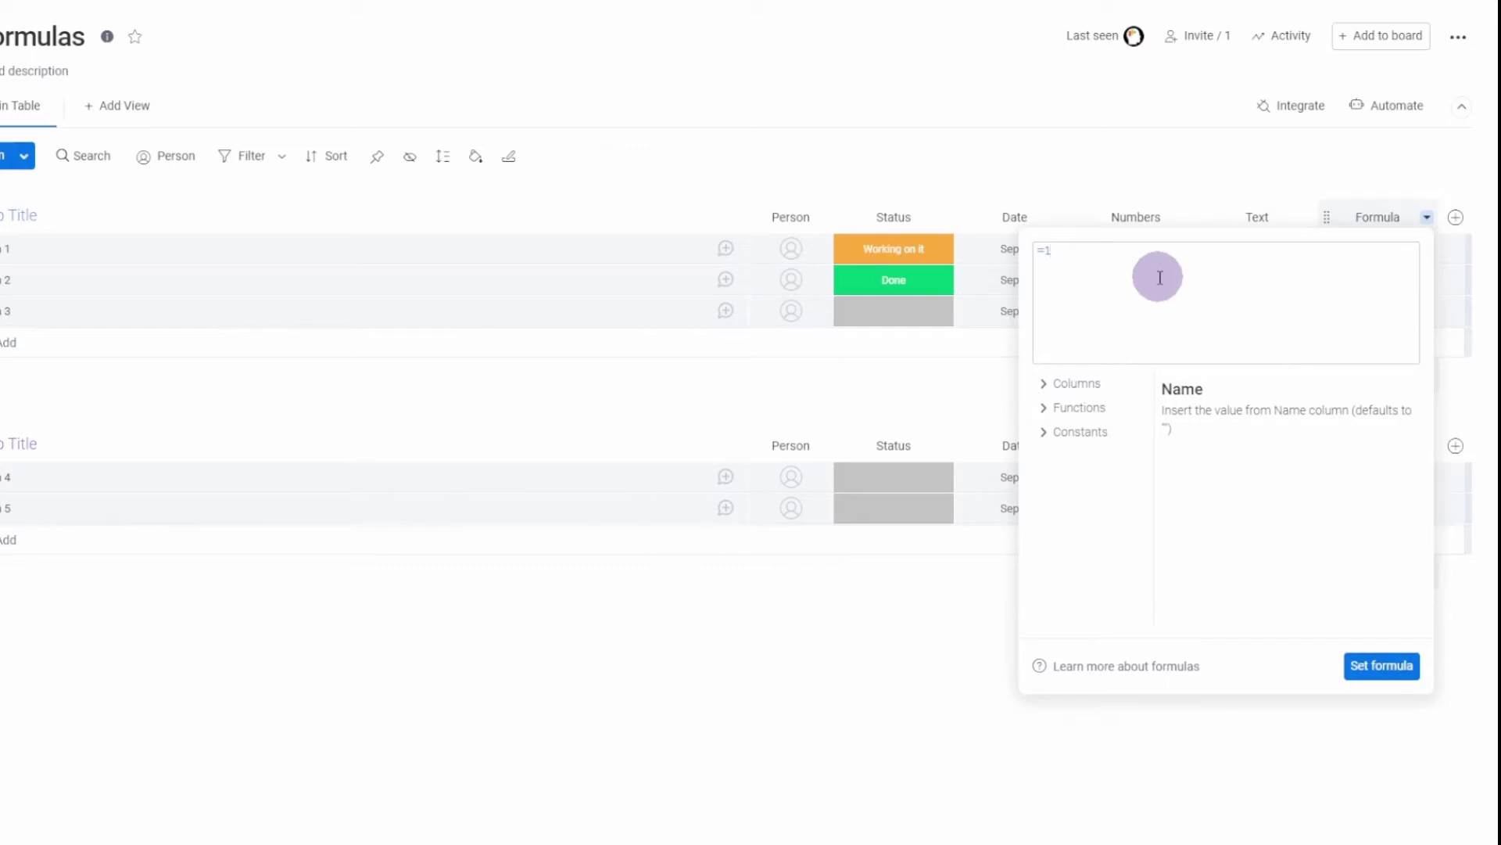
pyautogui.press('BackSpace')
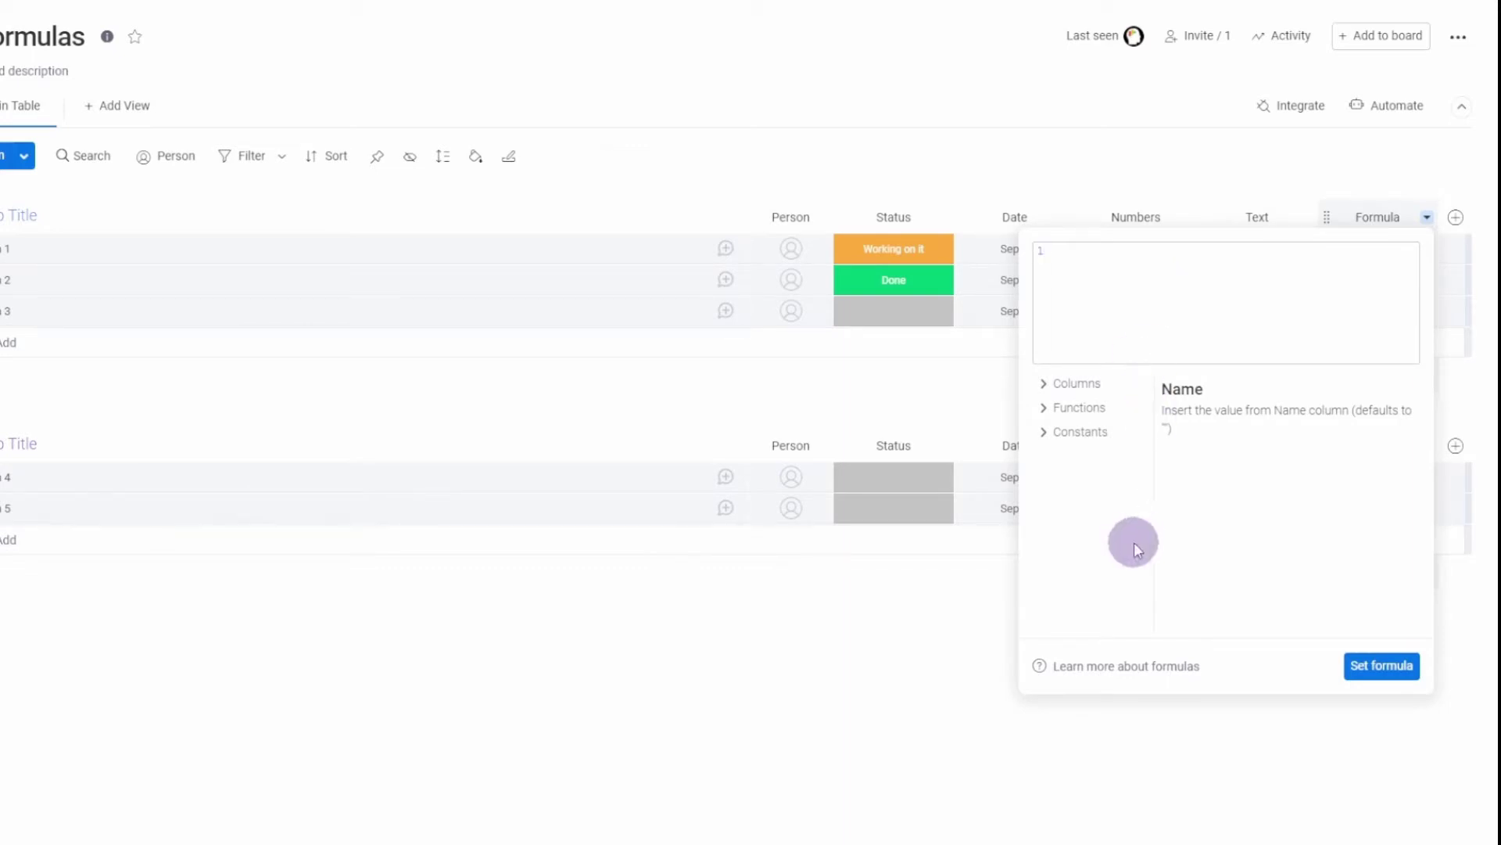
pyautogui.click(1384, 668)
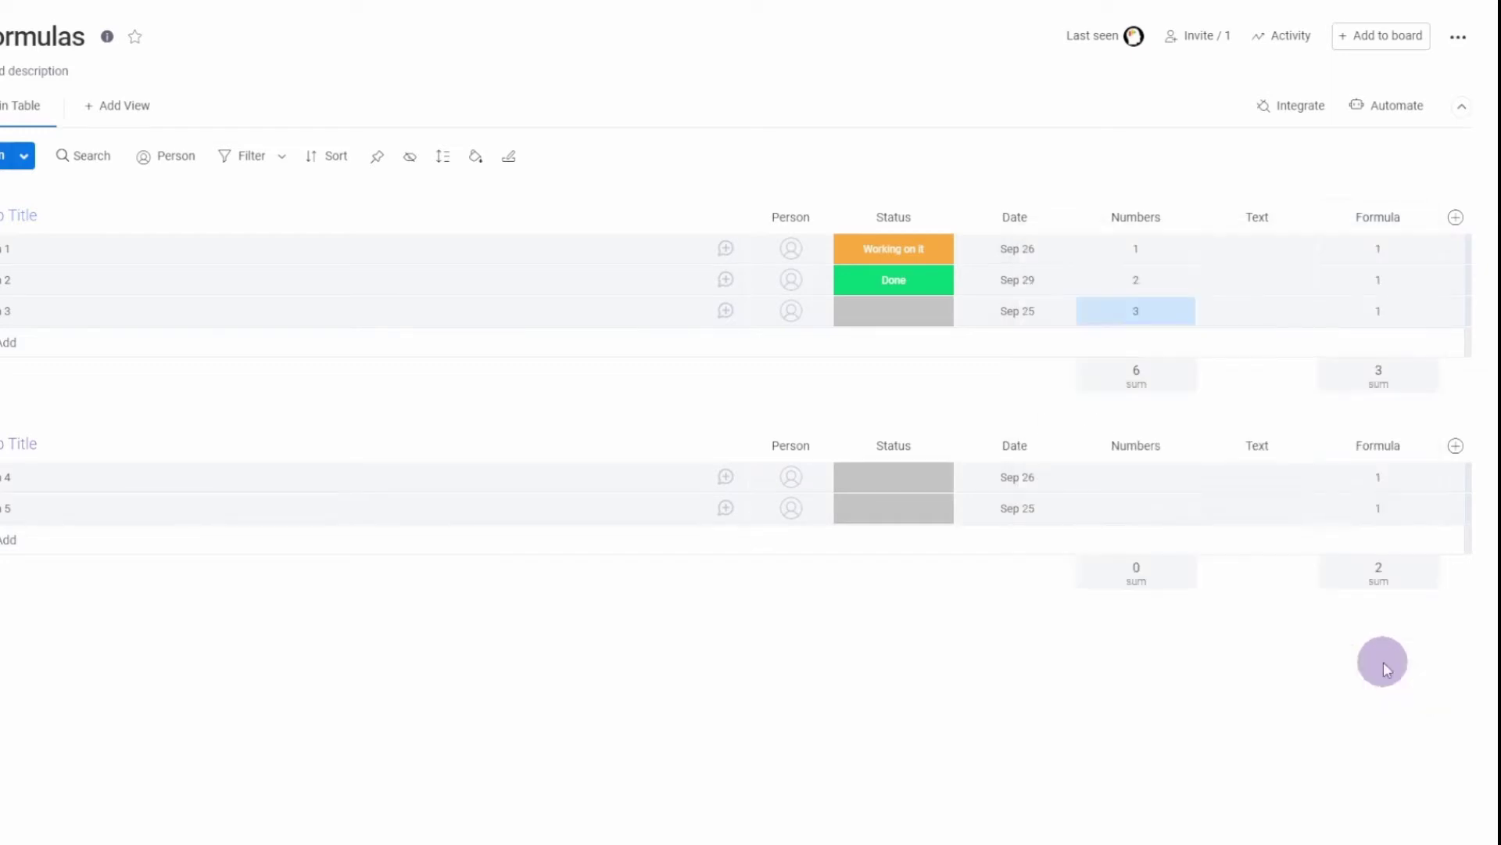
pyautogui.click(1380, 291)
pyautogui.write('2')
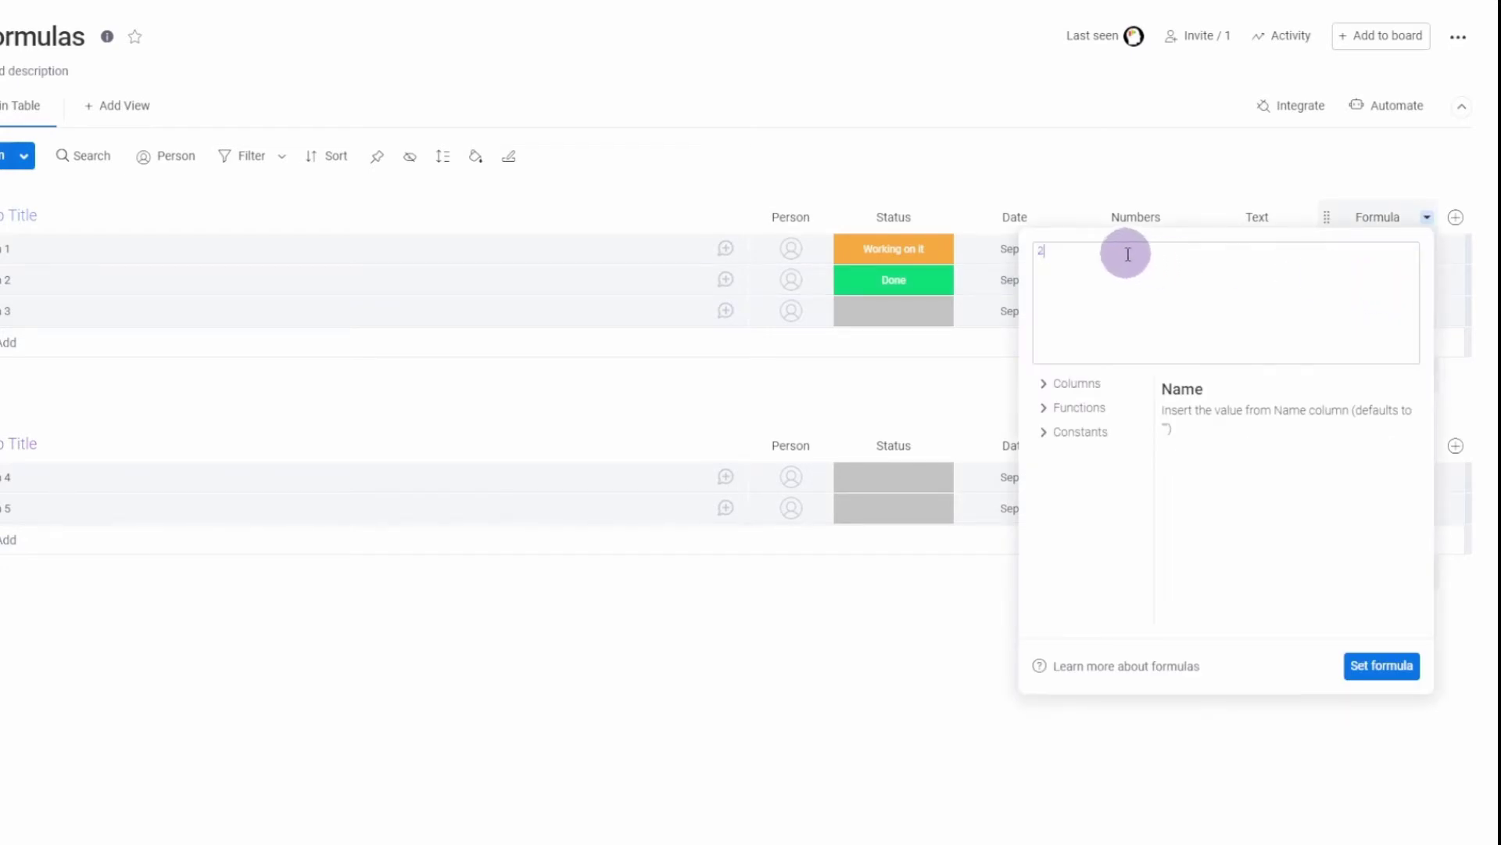
pyautogui.click(952, 408)
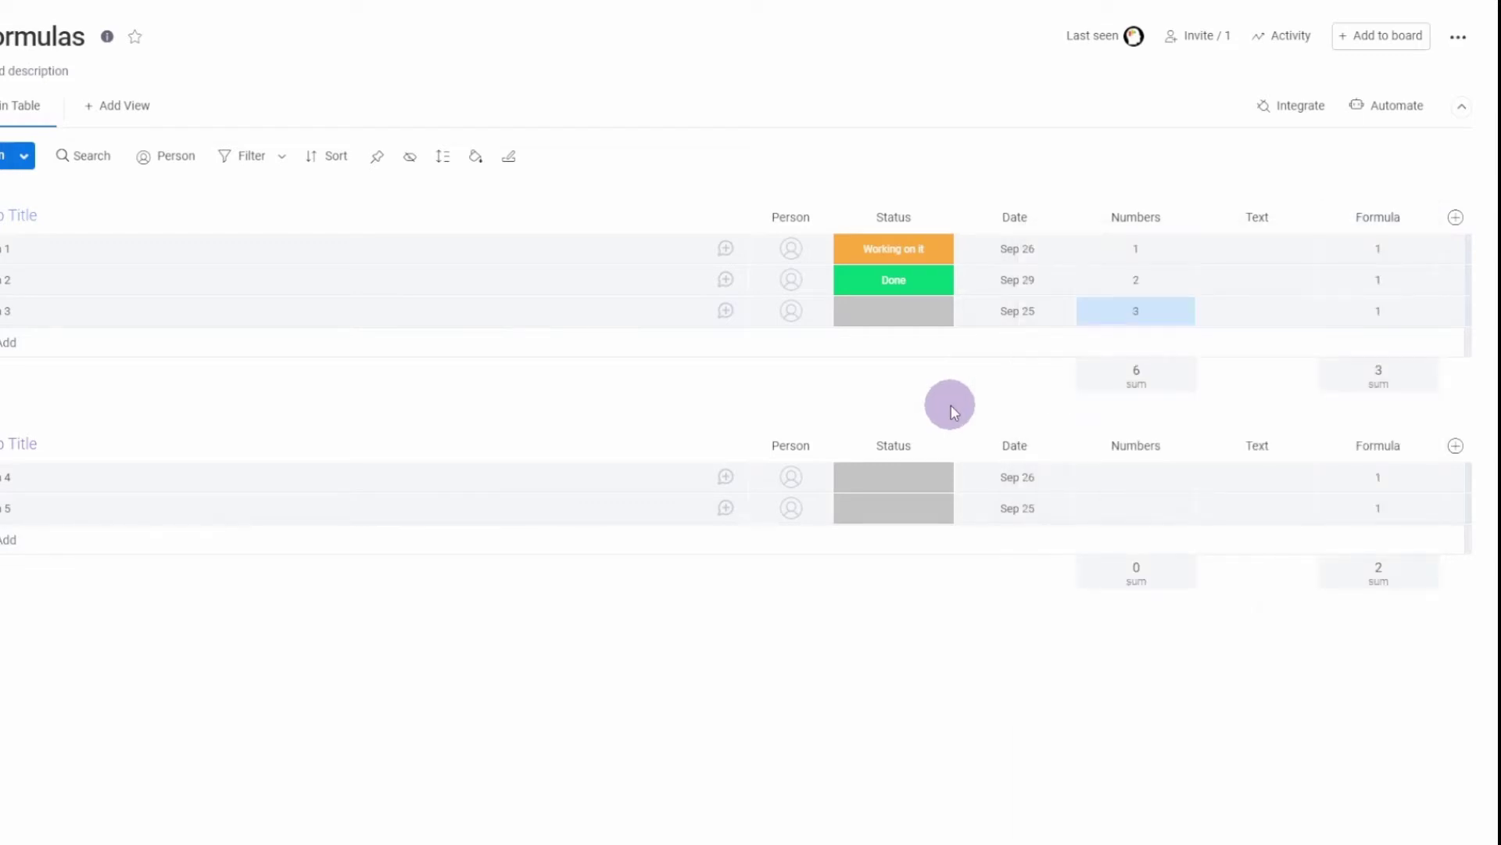
# Step: Set the Formula column's formula to 2 and save it
pyautogui.click(1380, 283)
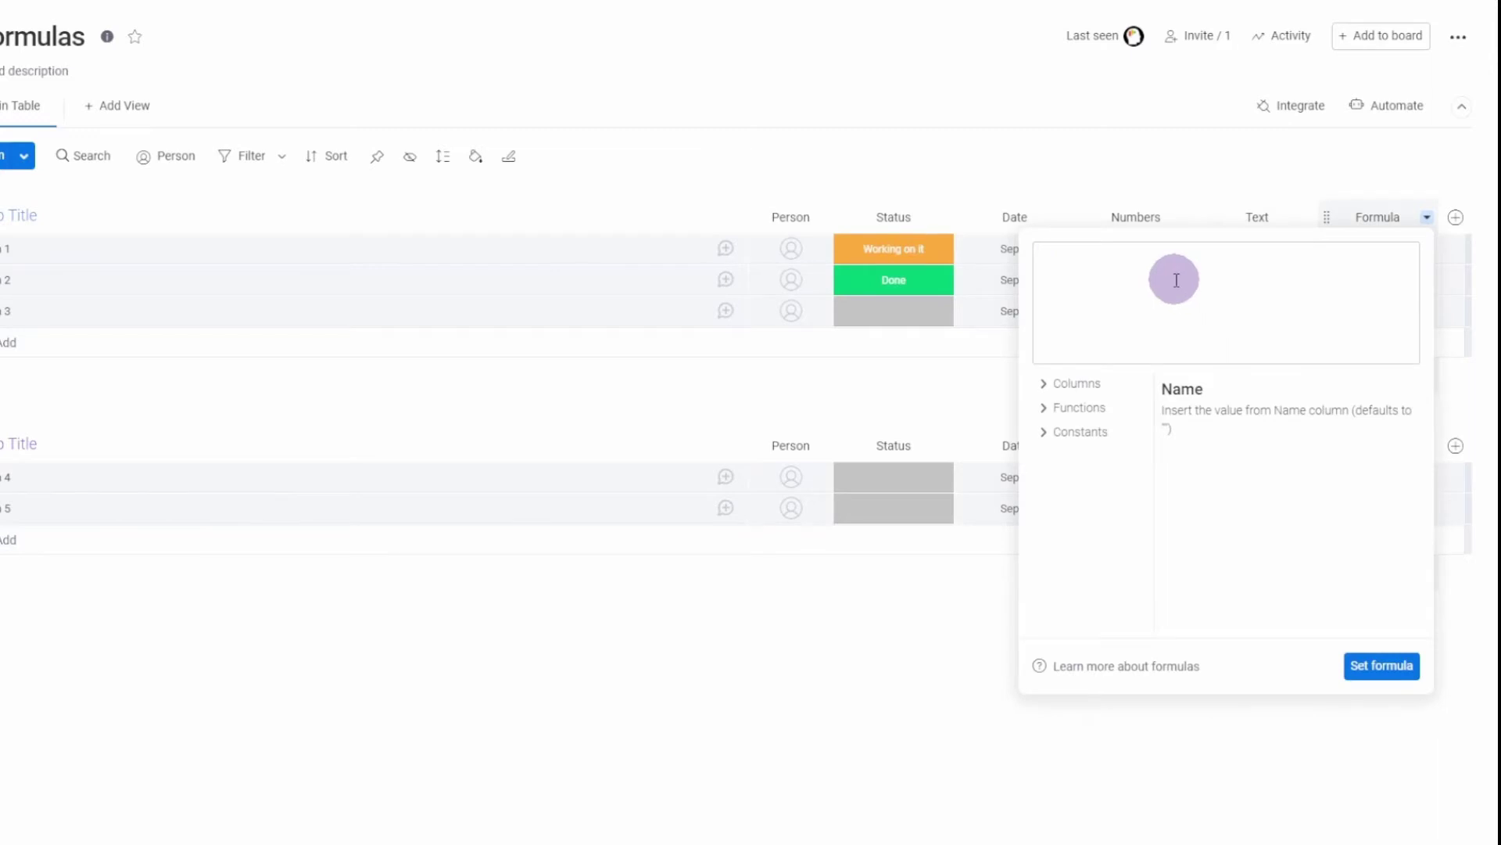
pyautogui.click(1380, 666)
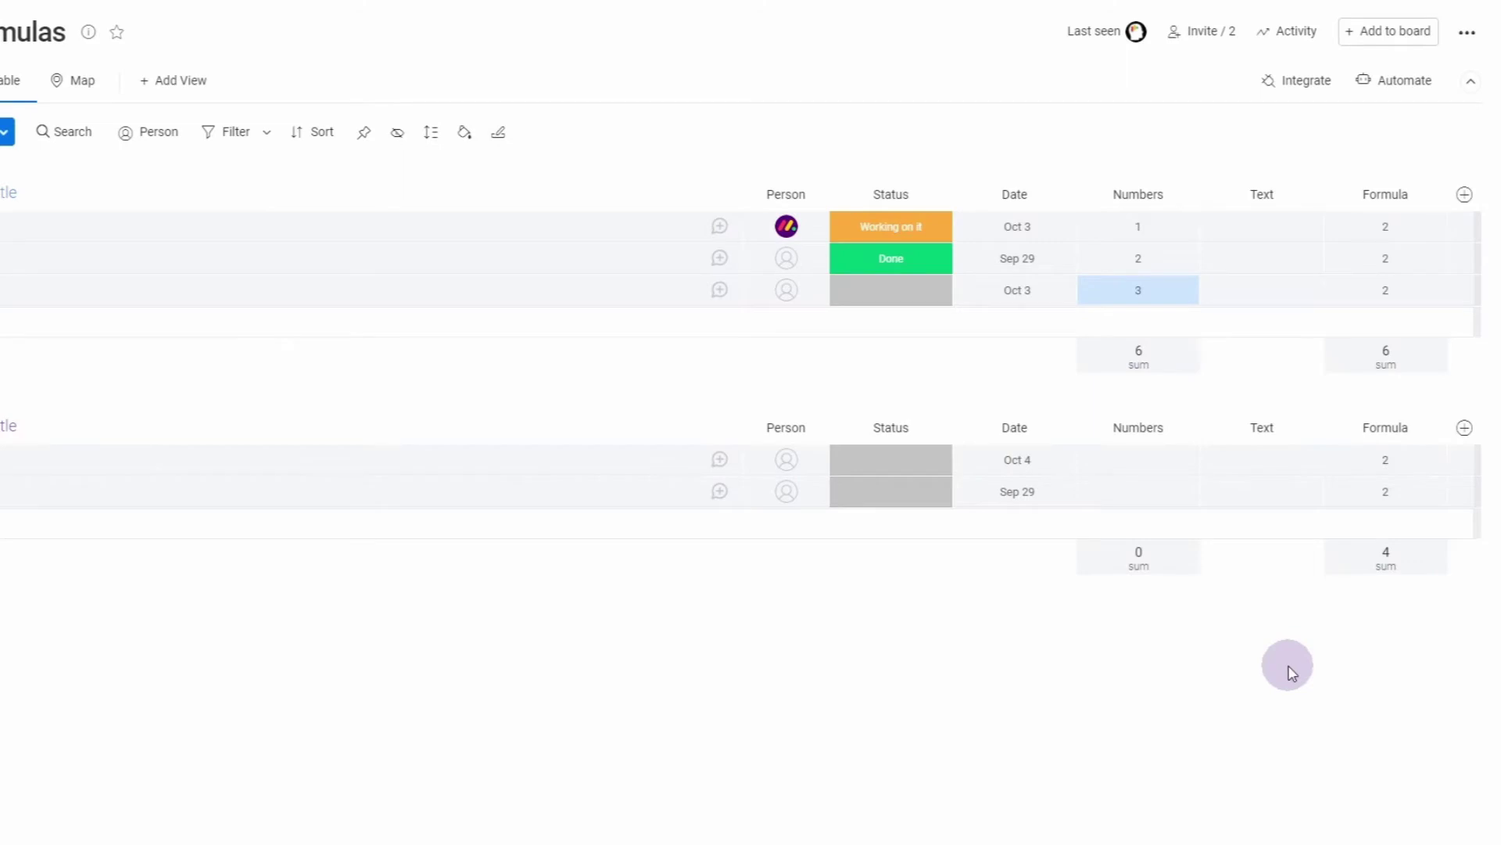
# Step: Replace the Formula column's formula with SUM(1,2) using the SUM function, and save it
pyautogui.click(1402, 225)
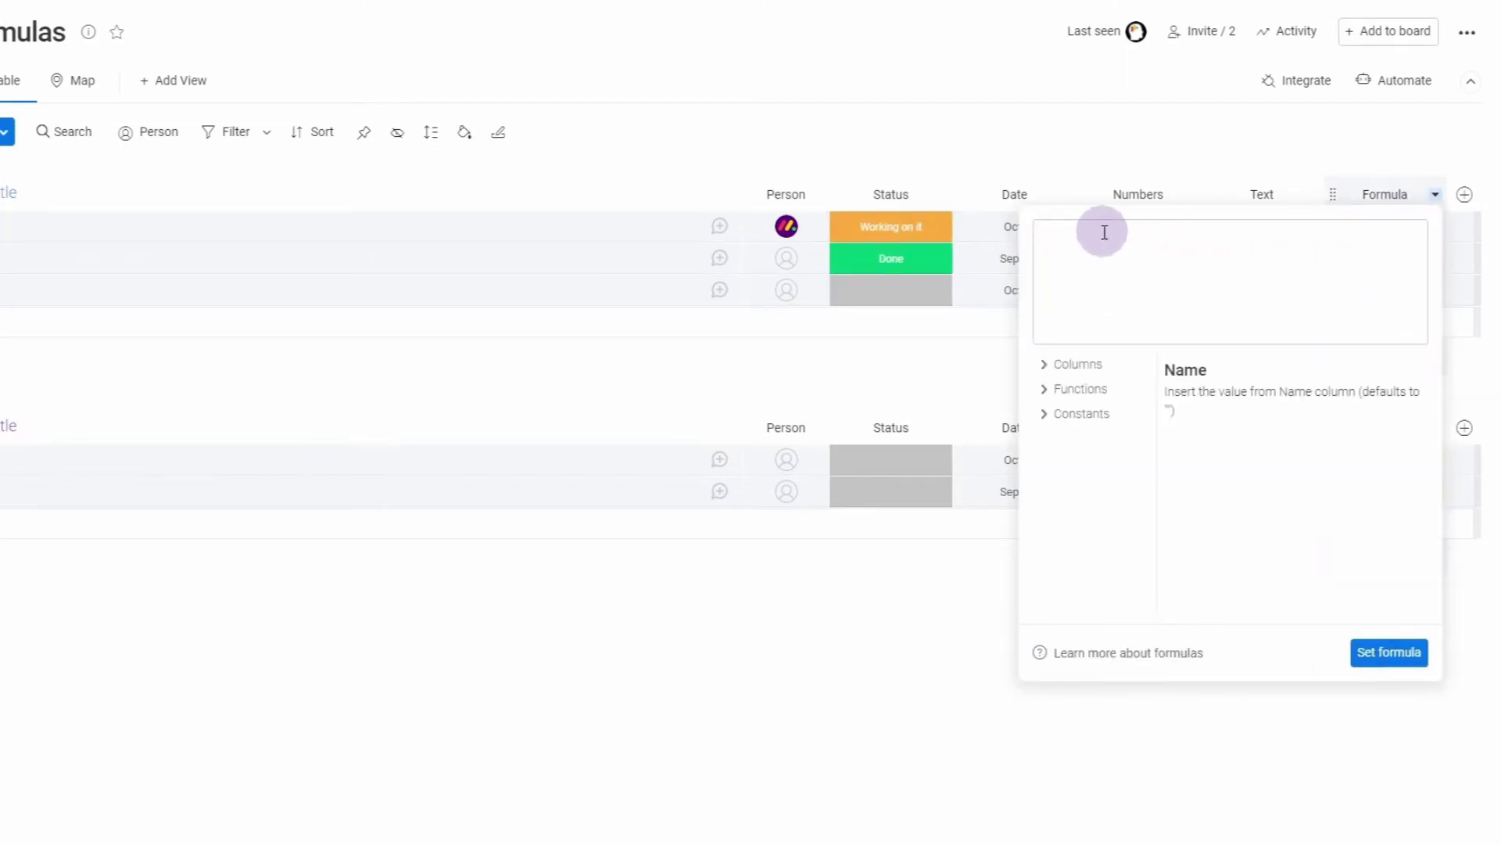
pyautogui.click(1094, 388)
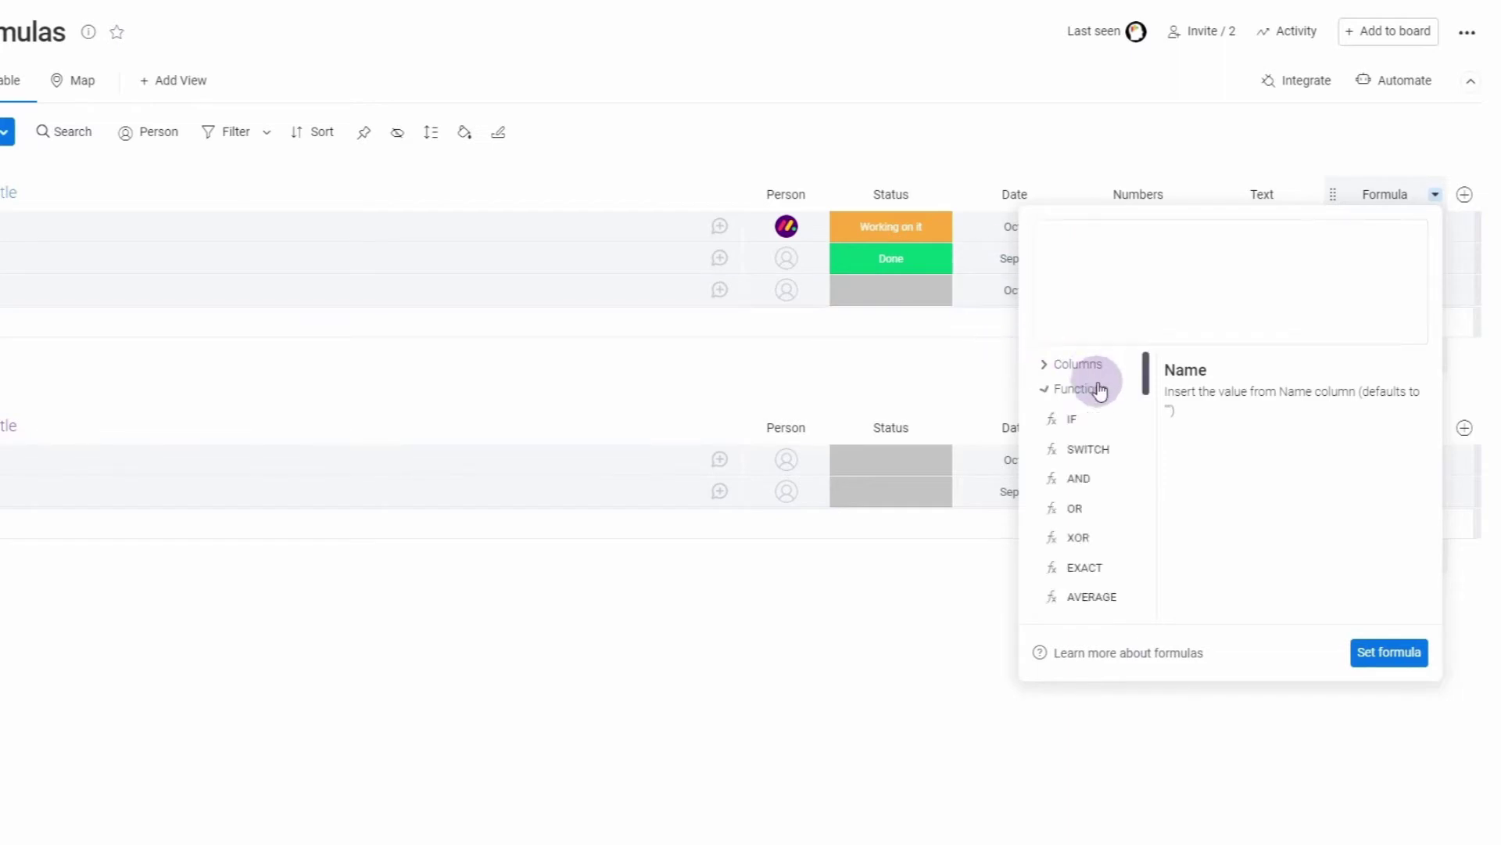
pyautogui.moveTo(1142, 360); pyautogui.dragTo(1148, 396)
pyautogui.click(1079, 415)
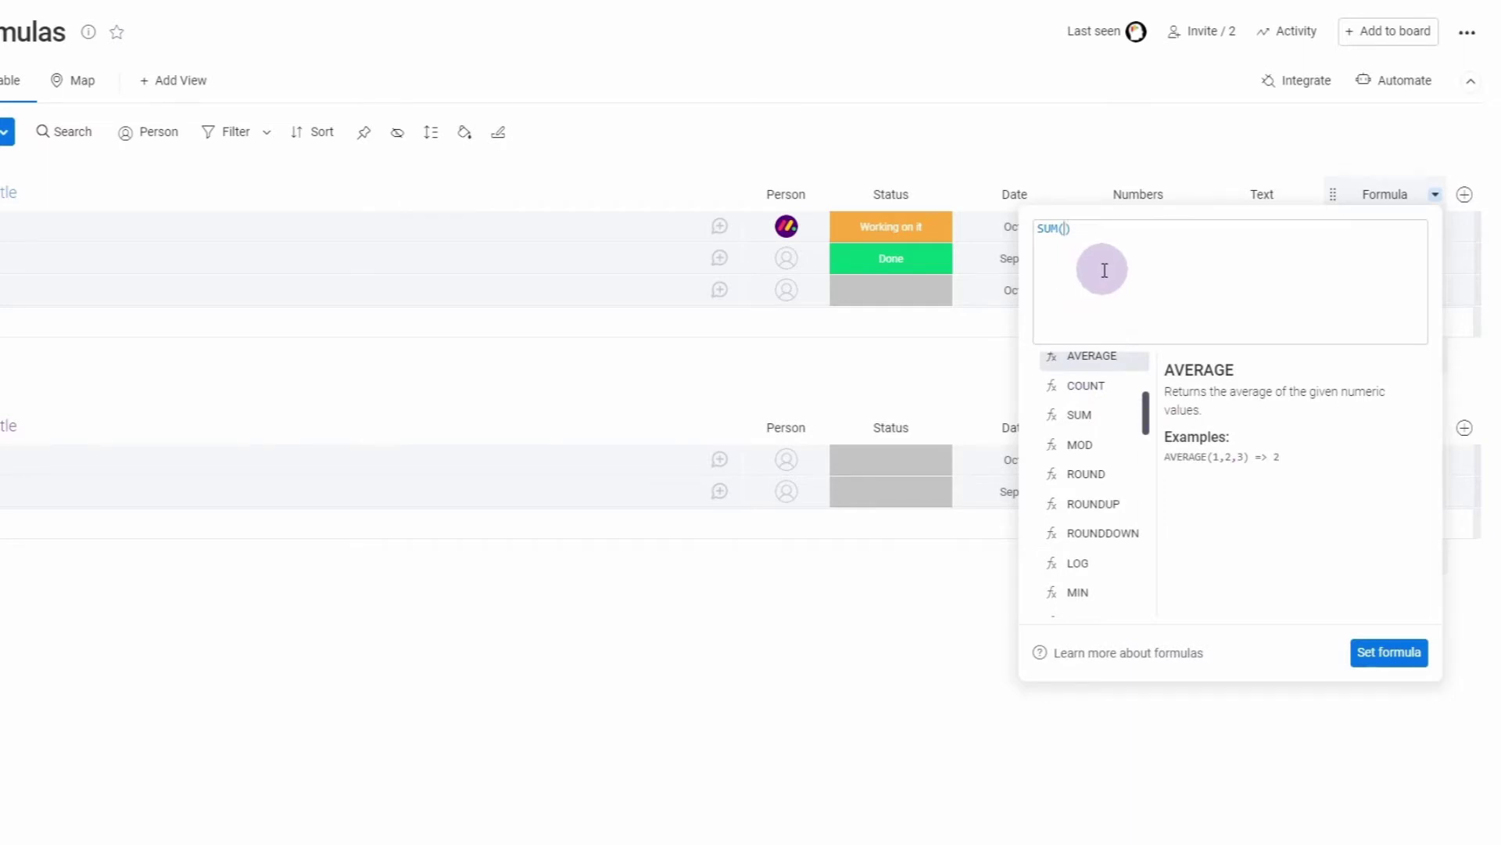
pyautogui.write('1,2')
pyautogui.click(1400, 652)
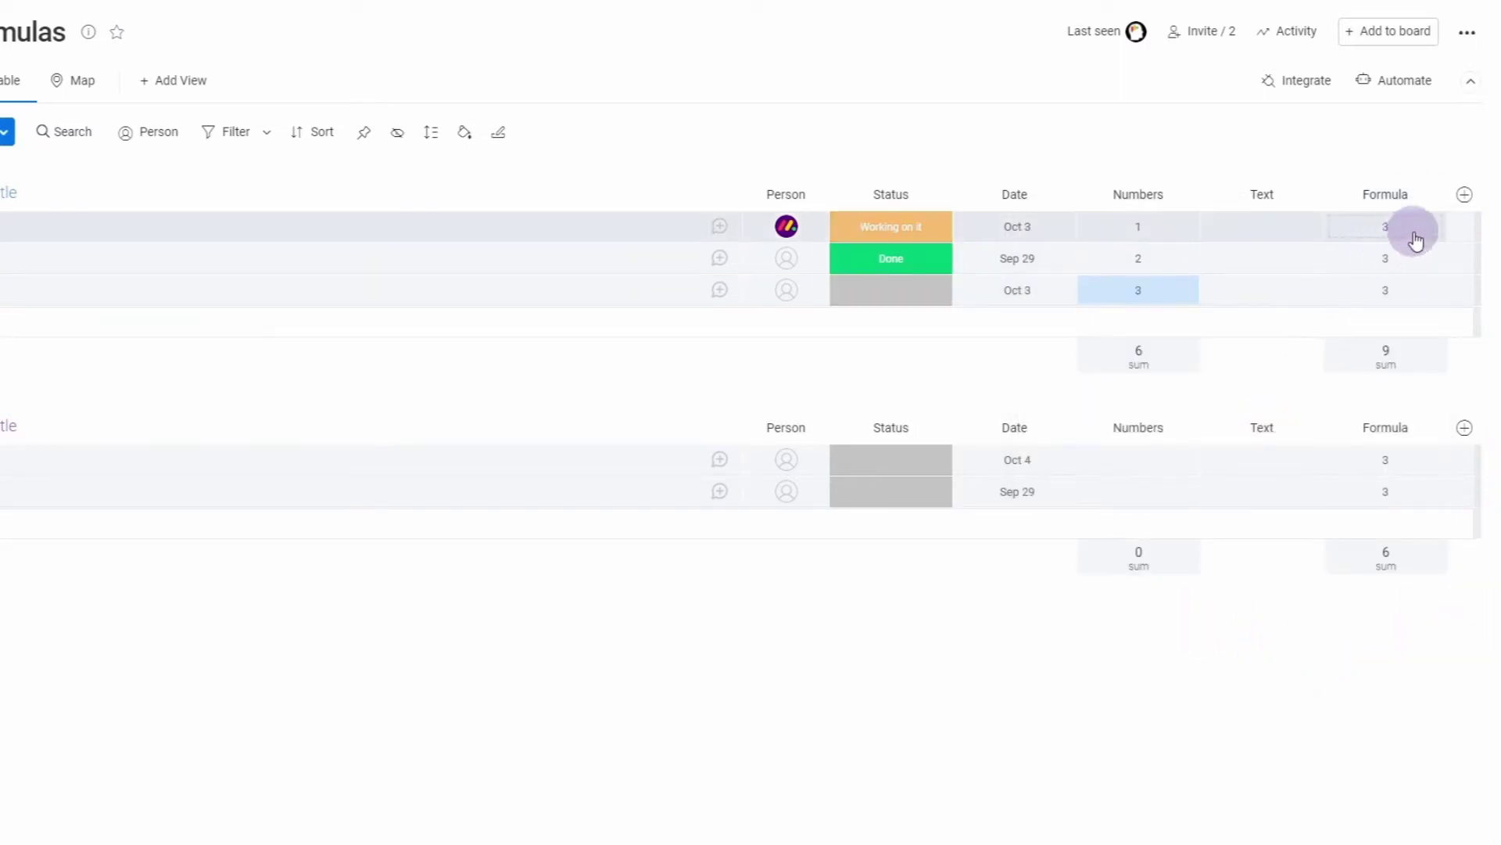
# Step: Nest SUM(1,2) inside the MULTIPLY function as MULTIPLY(SUM(1,2),4) in the Formula column and save it
pyautogui.click(1413, 235)
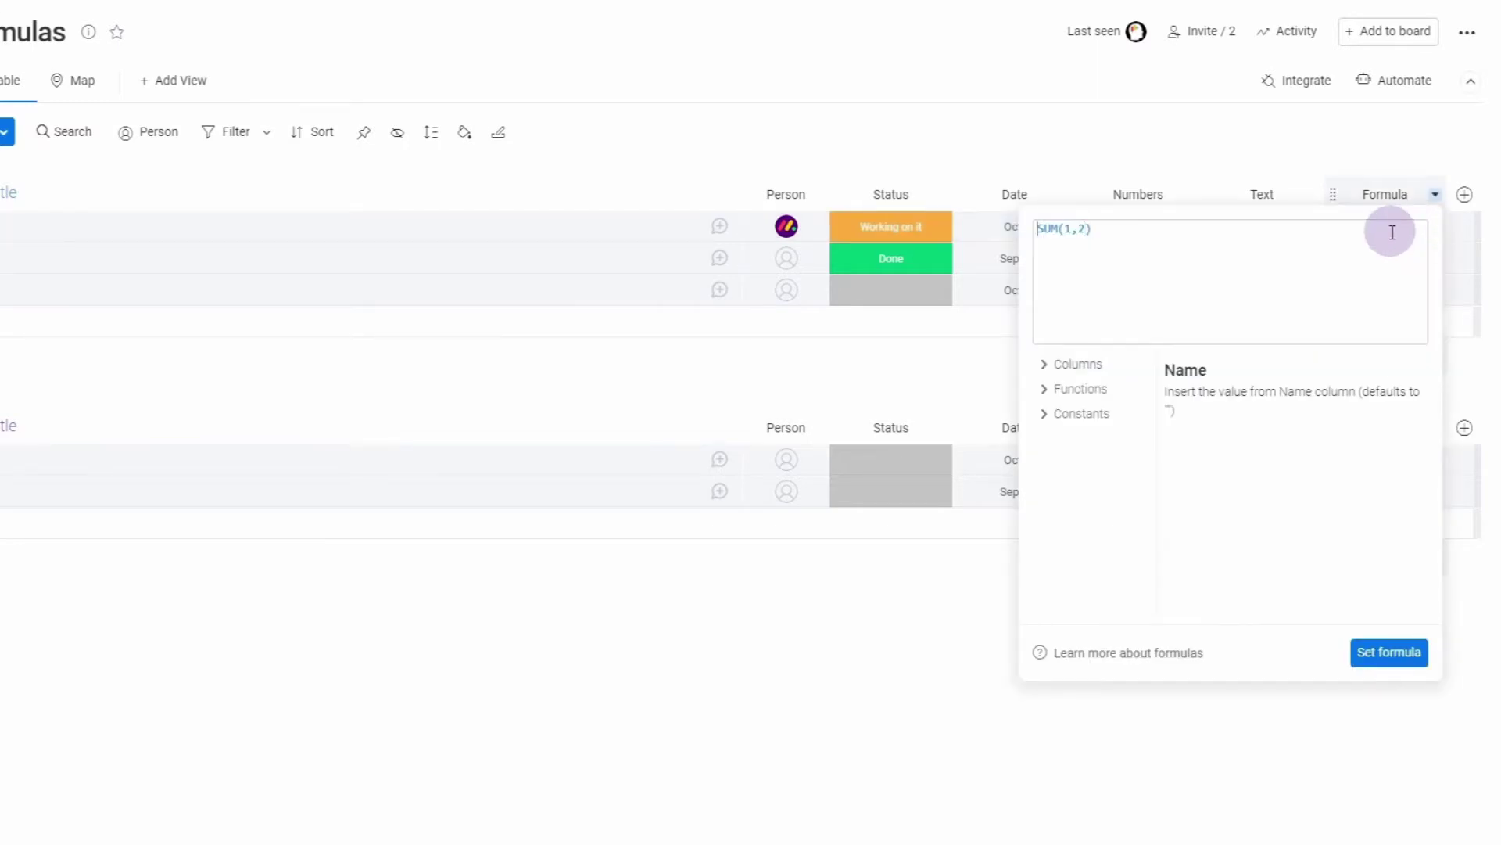
pyautogui.click(1068, 389)
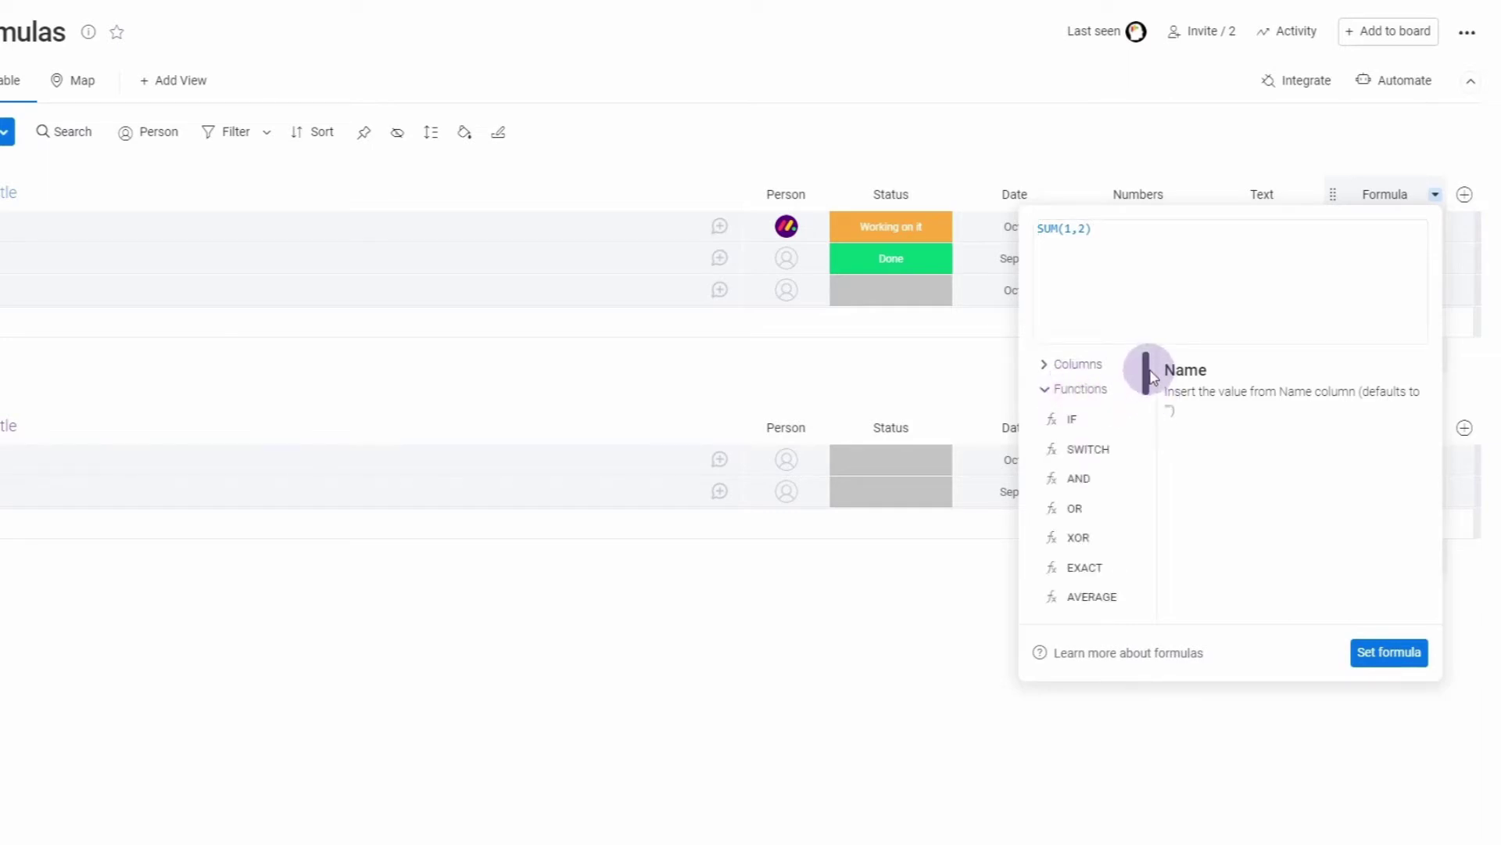
pyautogui.moveTo(1145, 375); pyautogui.dragTo(1147, 452)
pyautogui.click(1083, 469)
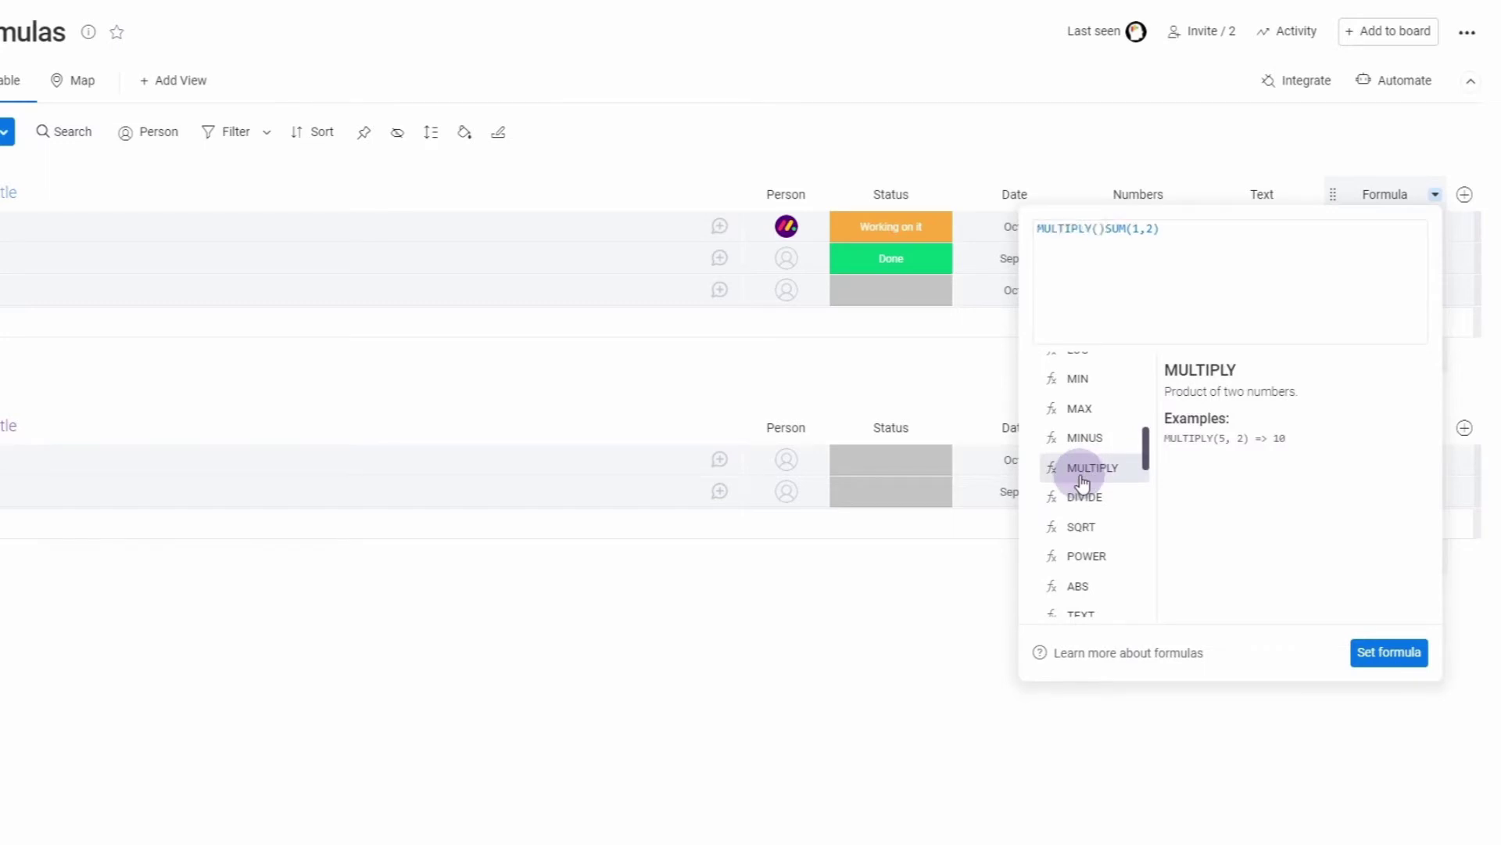
pyautogui.press('Delete')
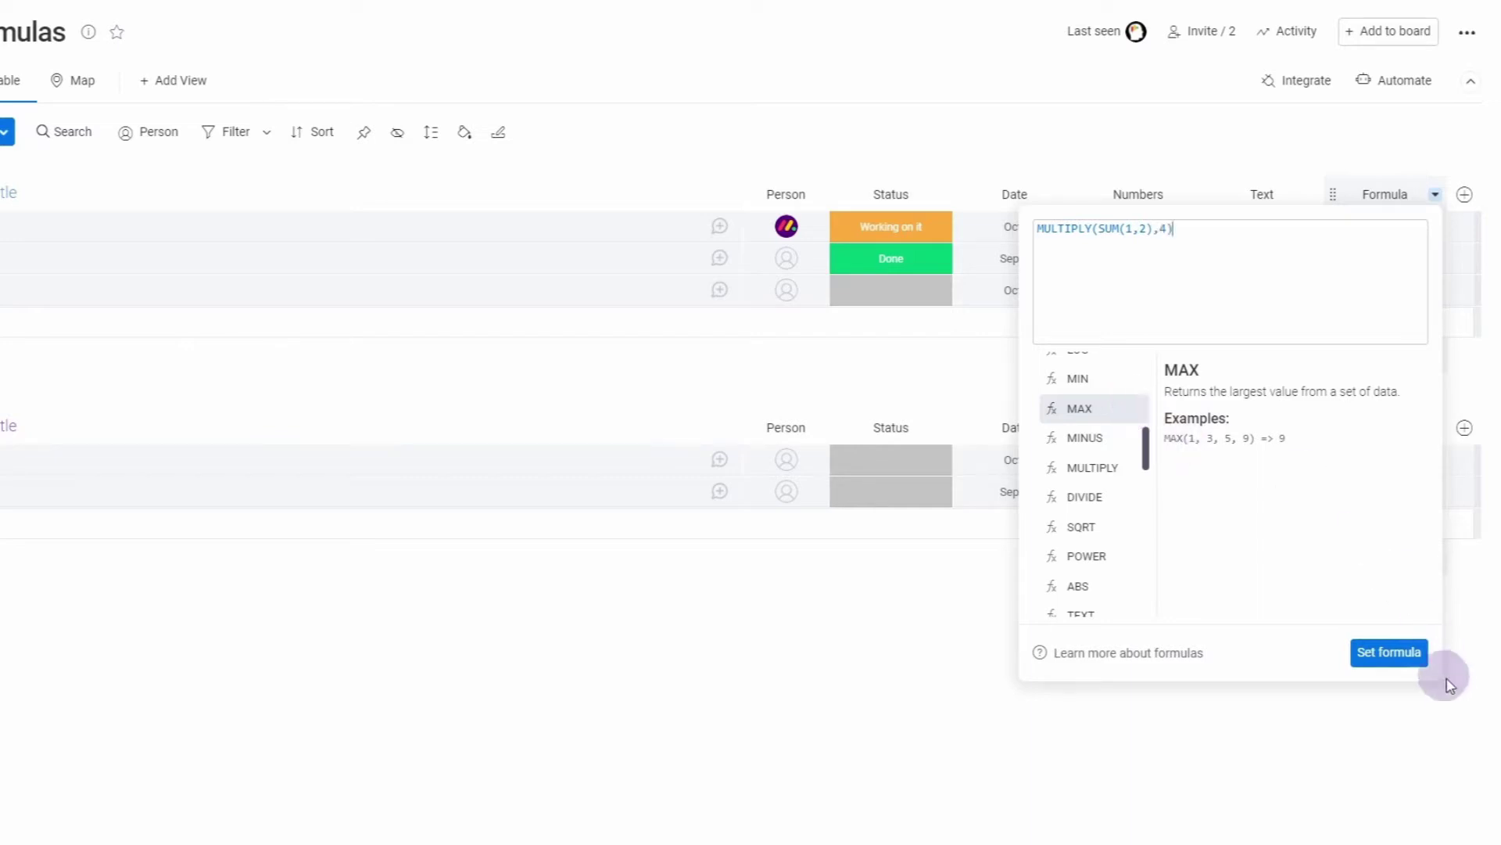
pyautogui.click(1400, 650)
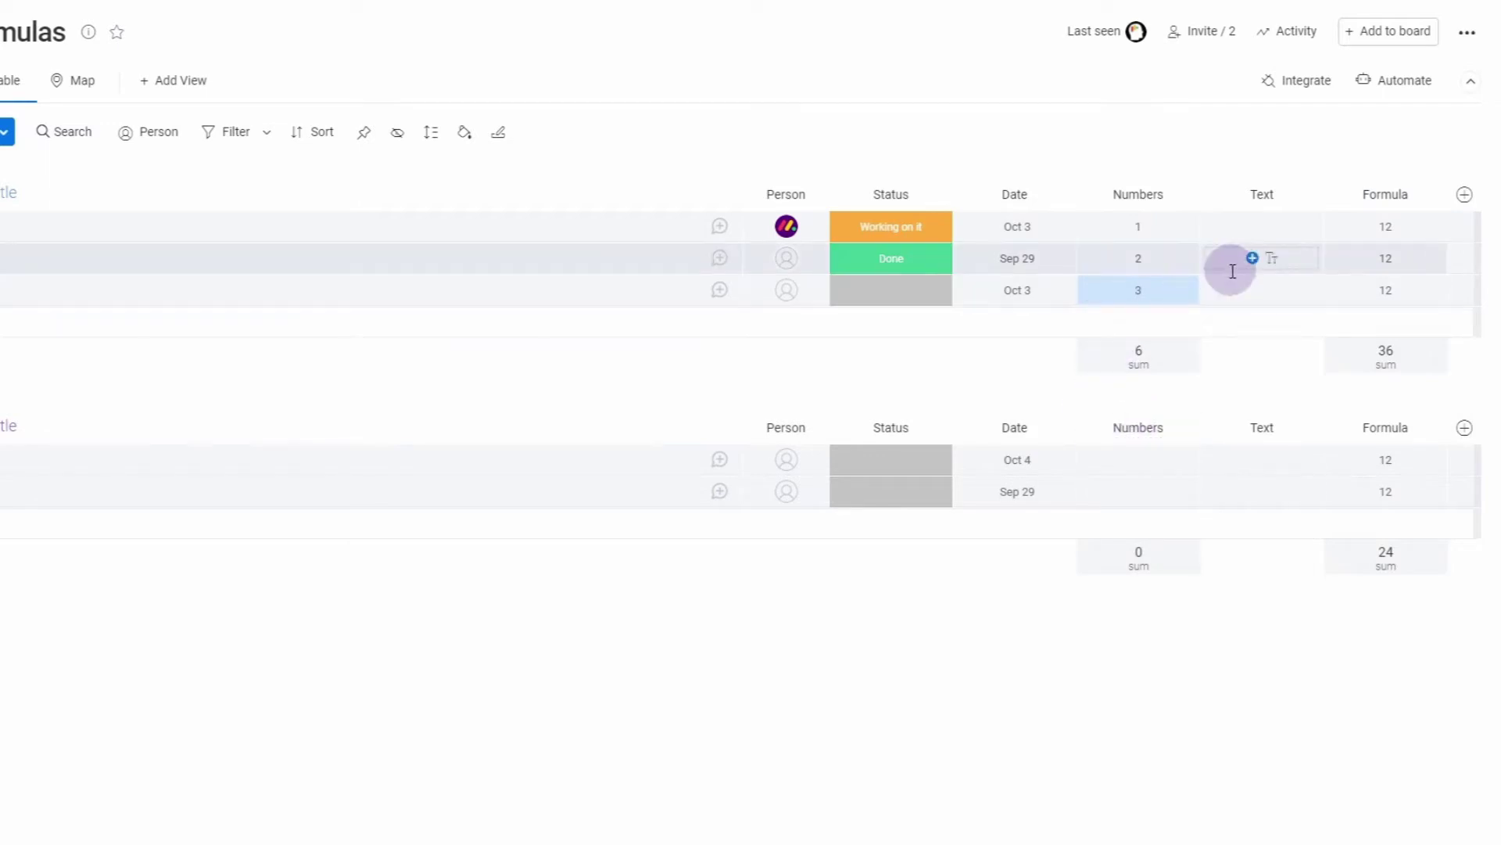
# Step: Replace the nested functions in the Formula column with the plain operator formula 1+2*3 and save it
pyautogui.click(1351, 233)
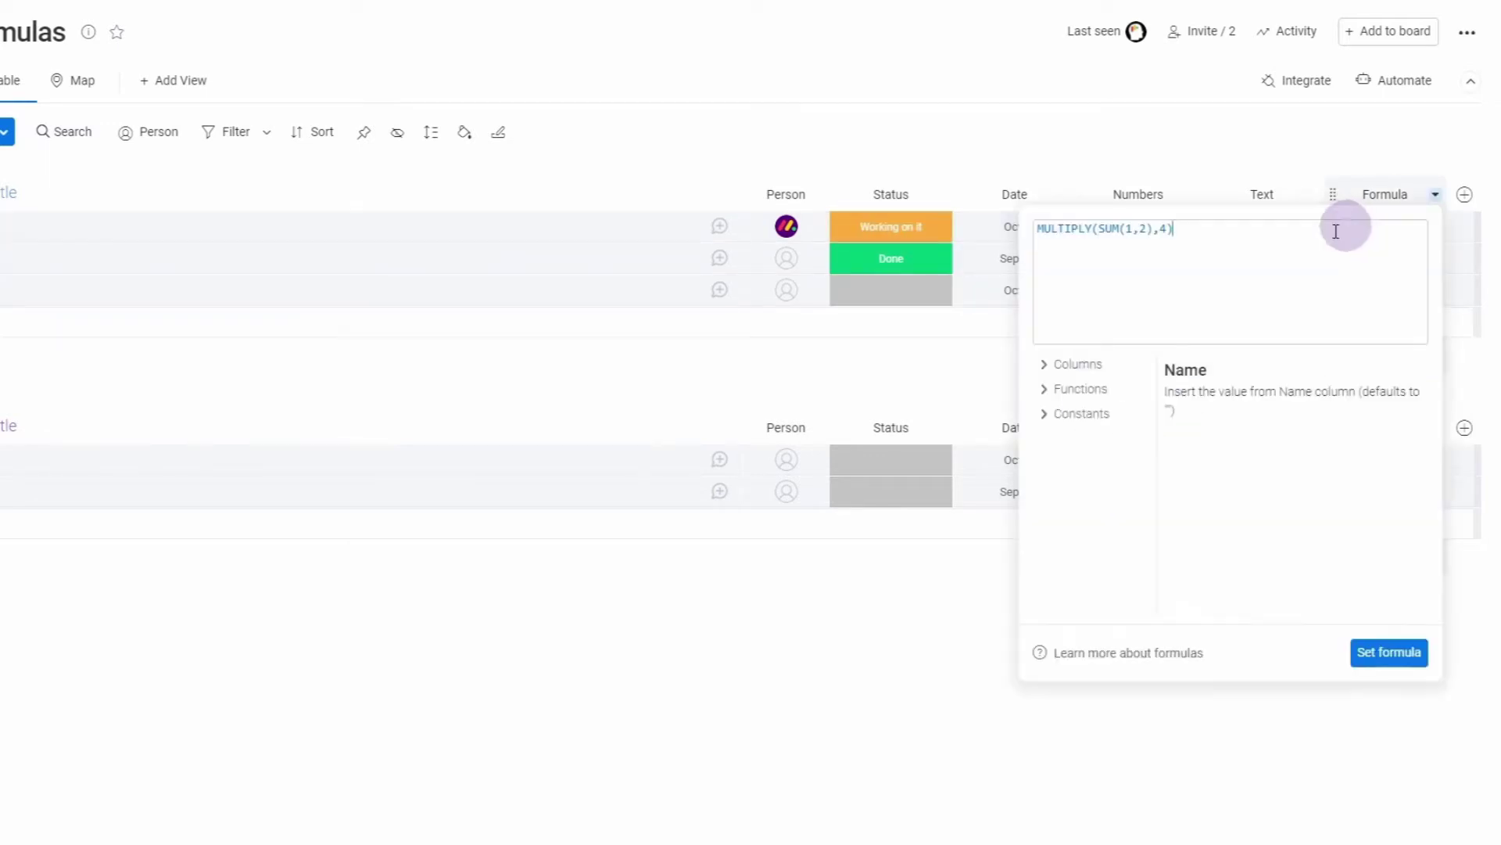
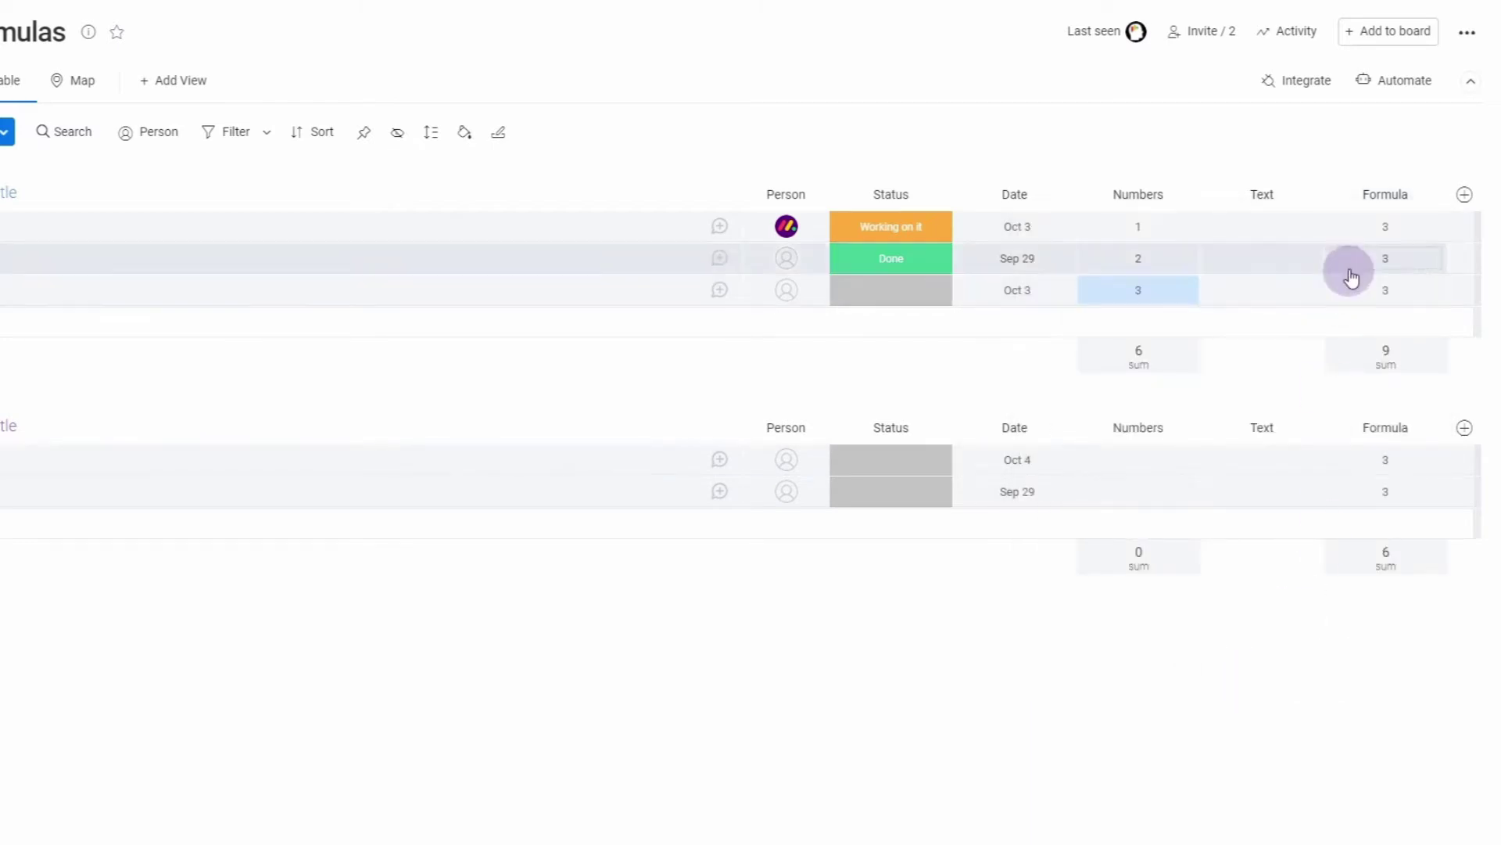
pyautogui.click(1351, 238)
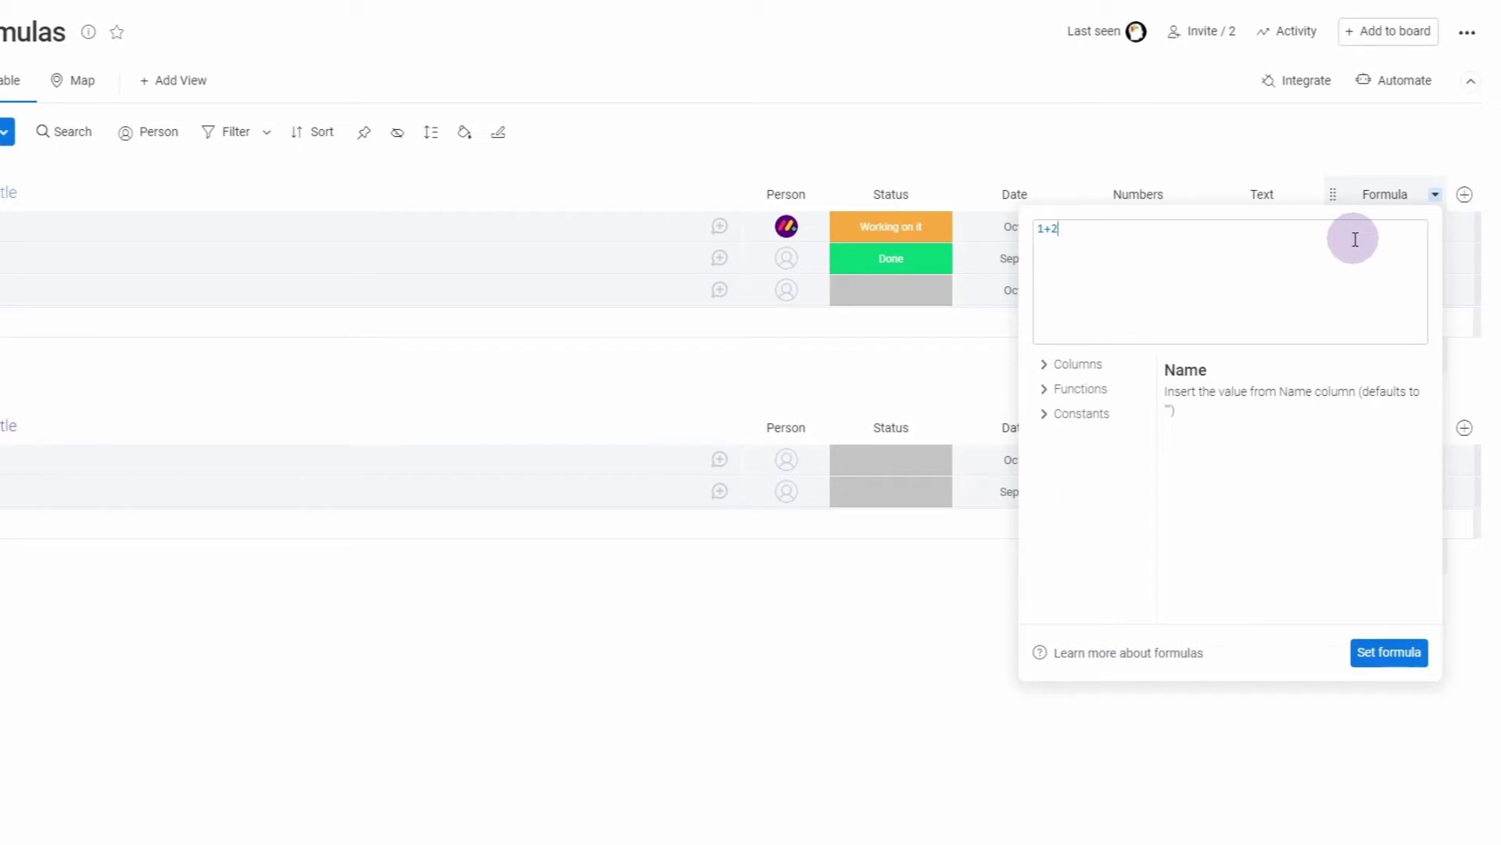
pyautogui.write('*3')
pyautogui.click(1389, 652)
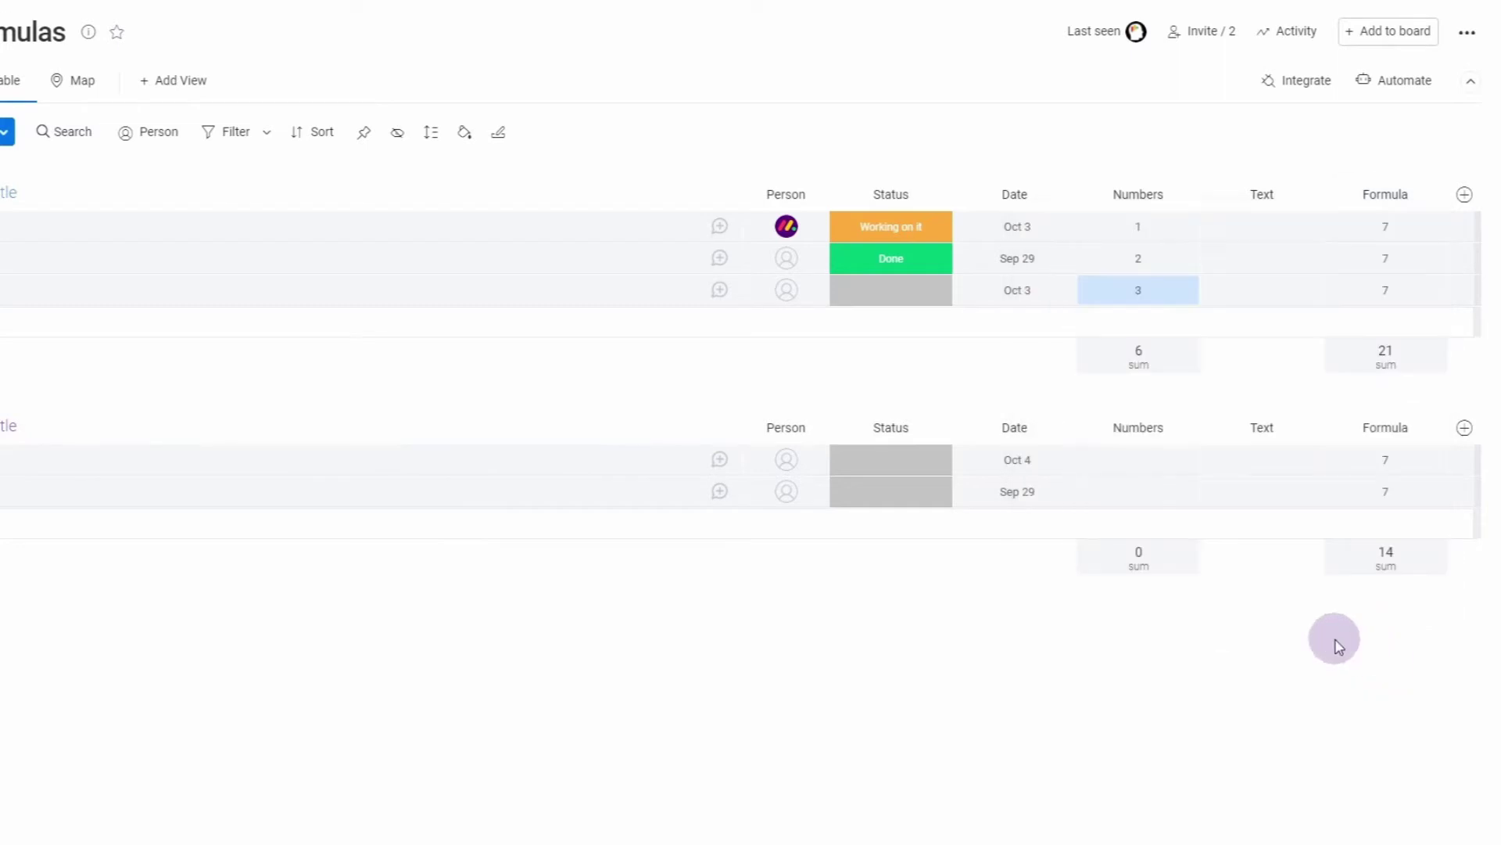
pyautogui.click(1406, 269)
pyautogui.tripleClick(1060, 230)
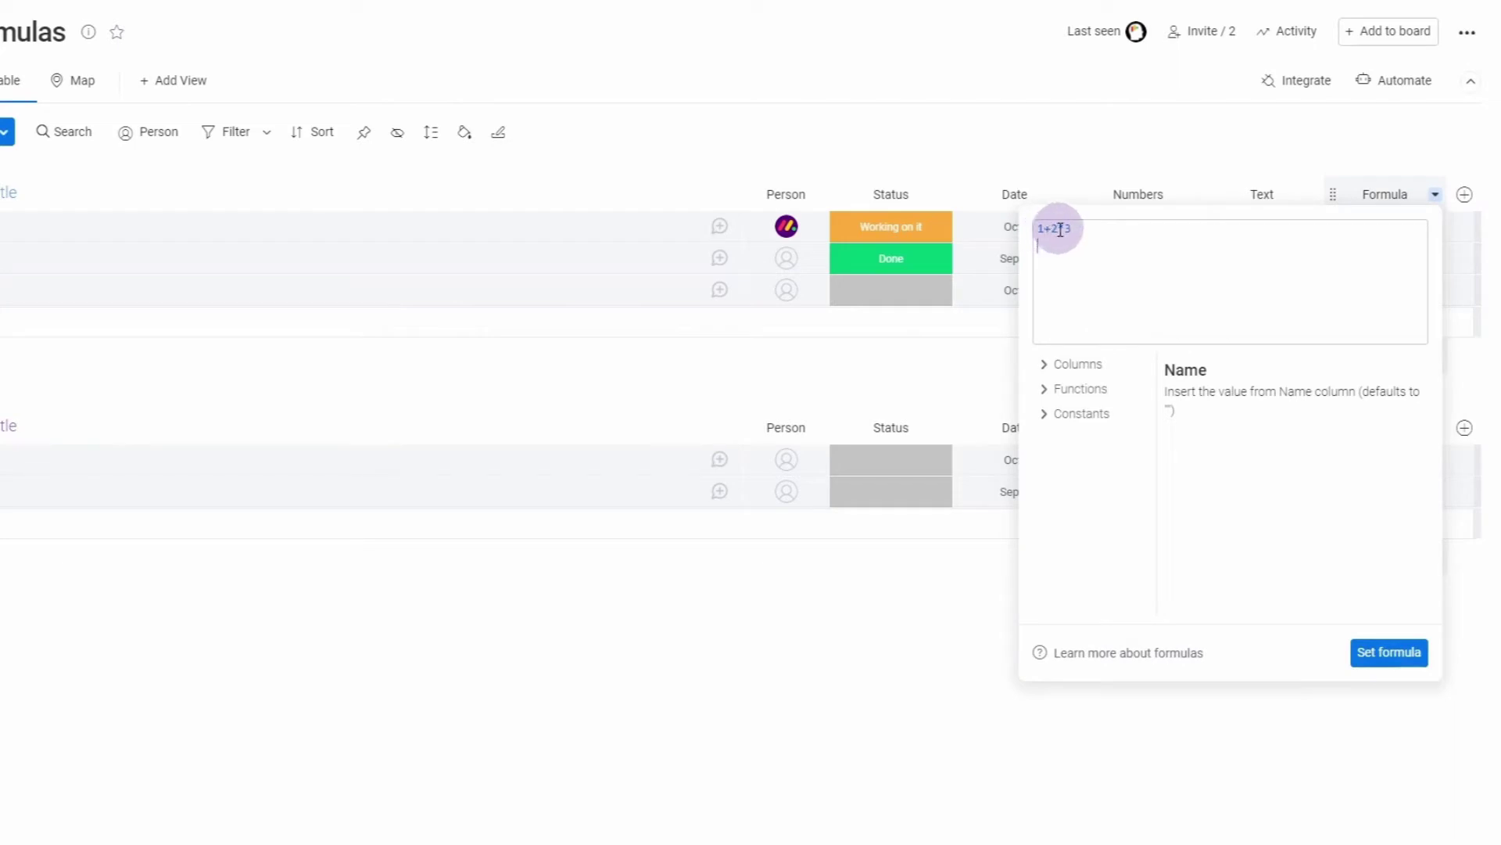
pyautogui.click(1080, 236)
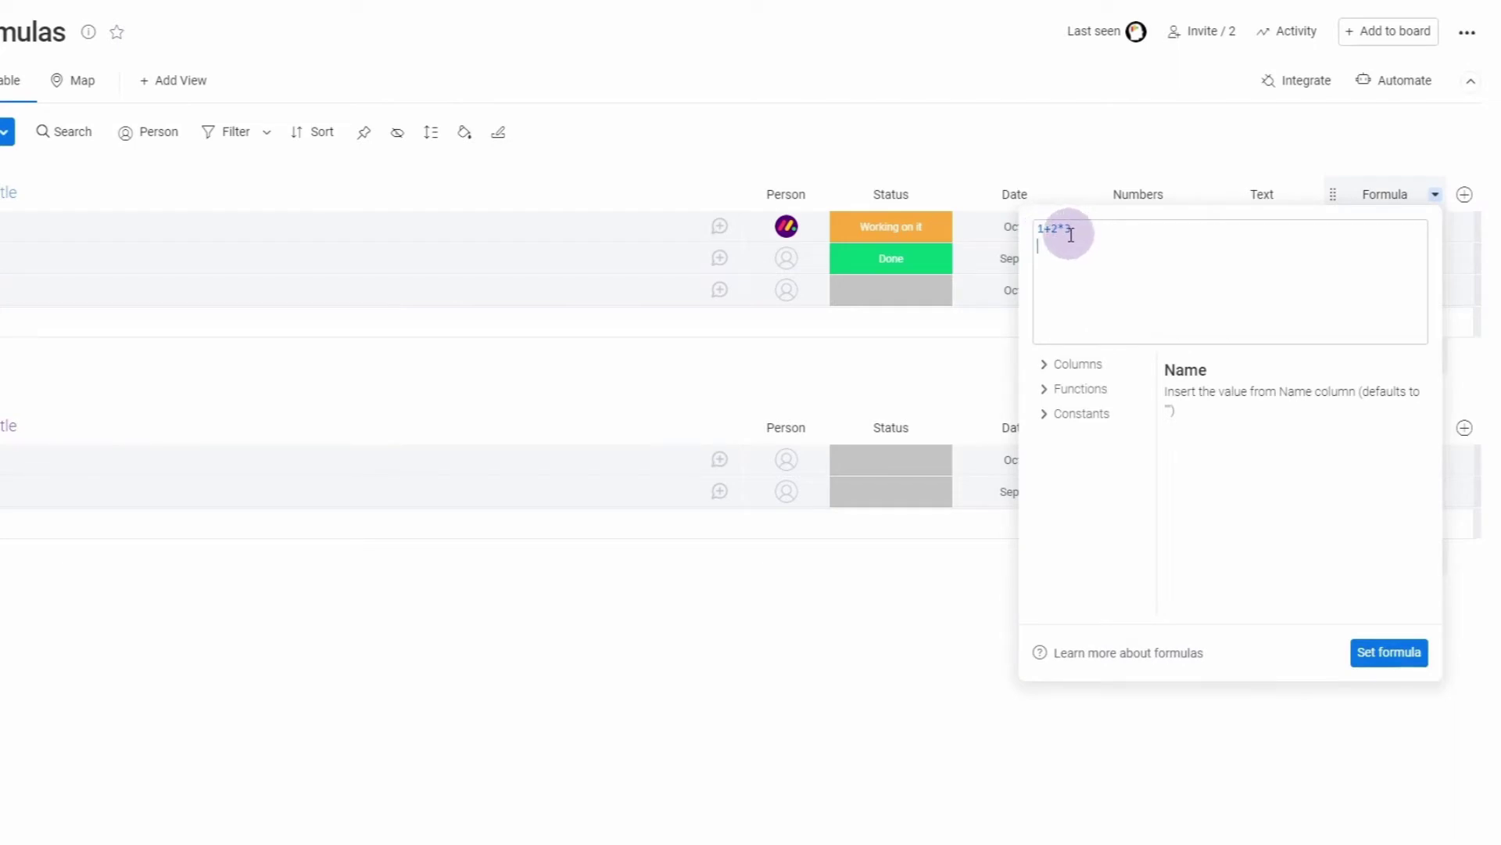
pyautogui.press('Return')
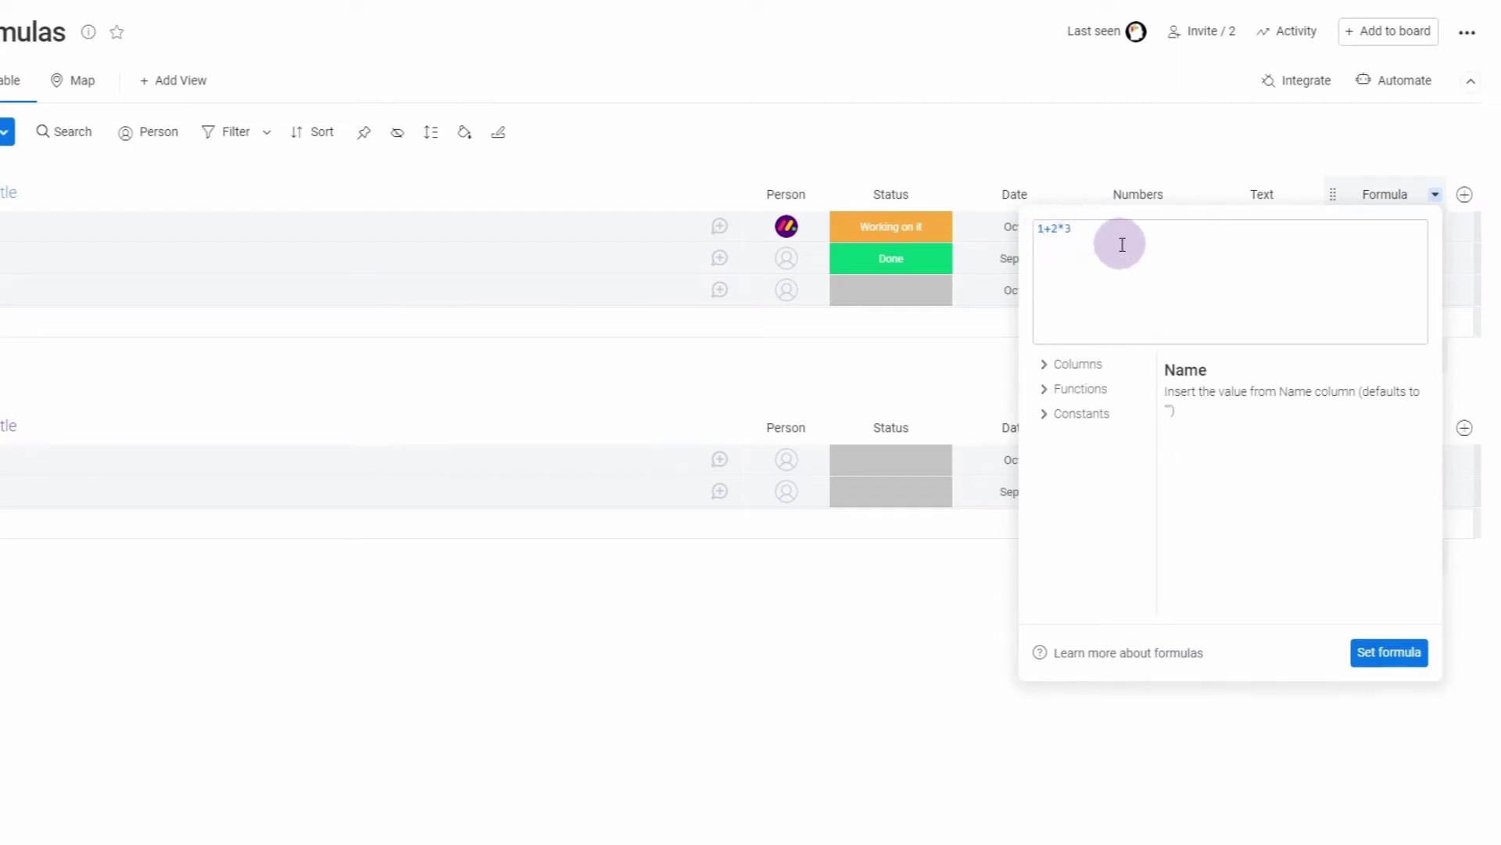
pyautogui.click(1257, 141)
# Step: Add parentheses around the addition so the Formula column's formula reads (1+2)*3, and save it
pyautogui.click(1352, 268)
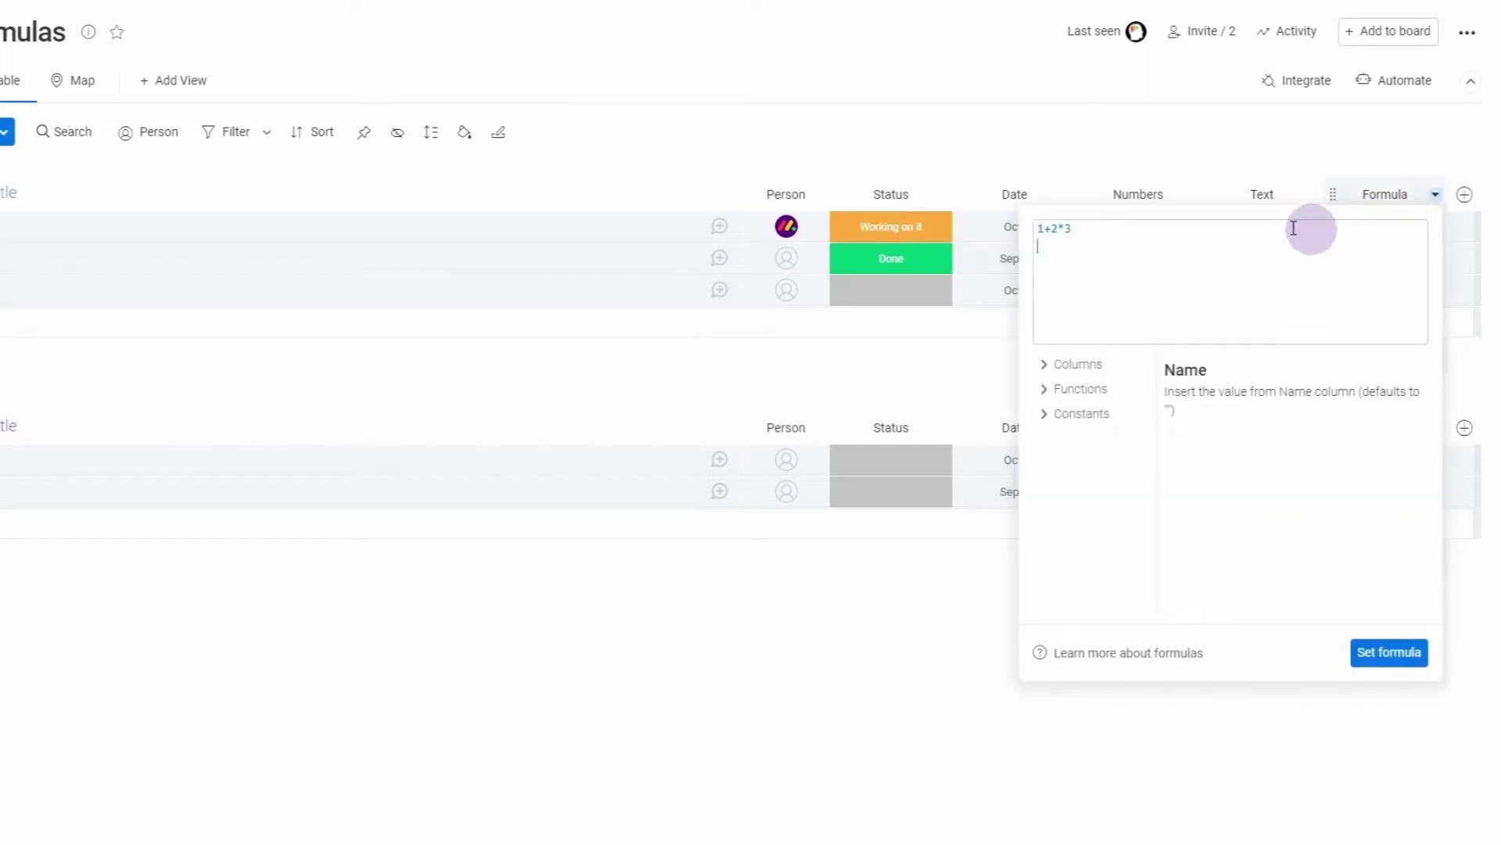
pyautogui.moveTo(1054, 225); pyautogui.dragTo(1071, 226)
pyautogui.click(1076, 217)
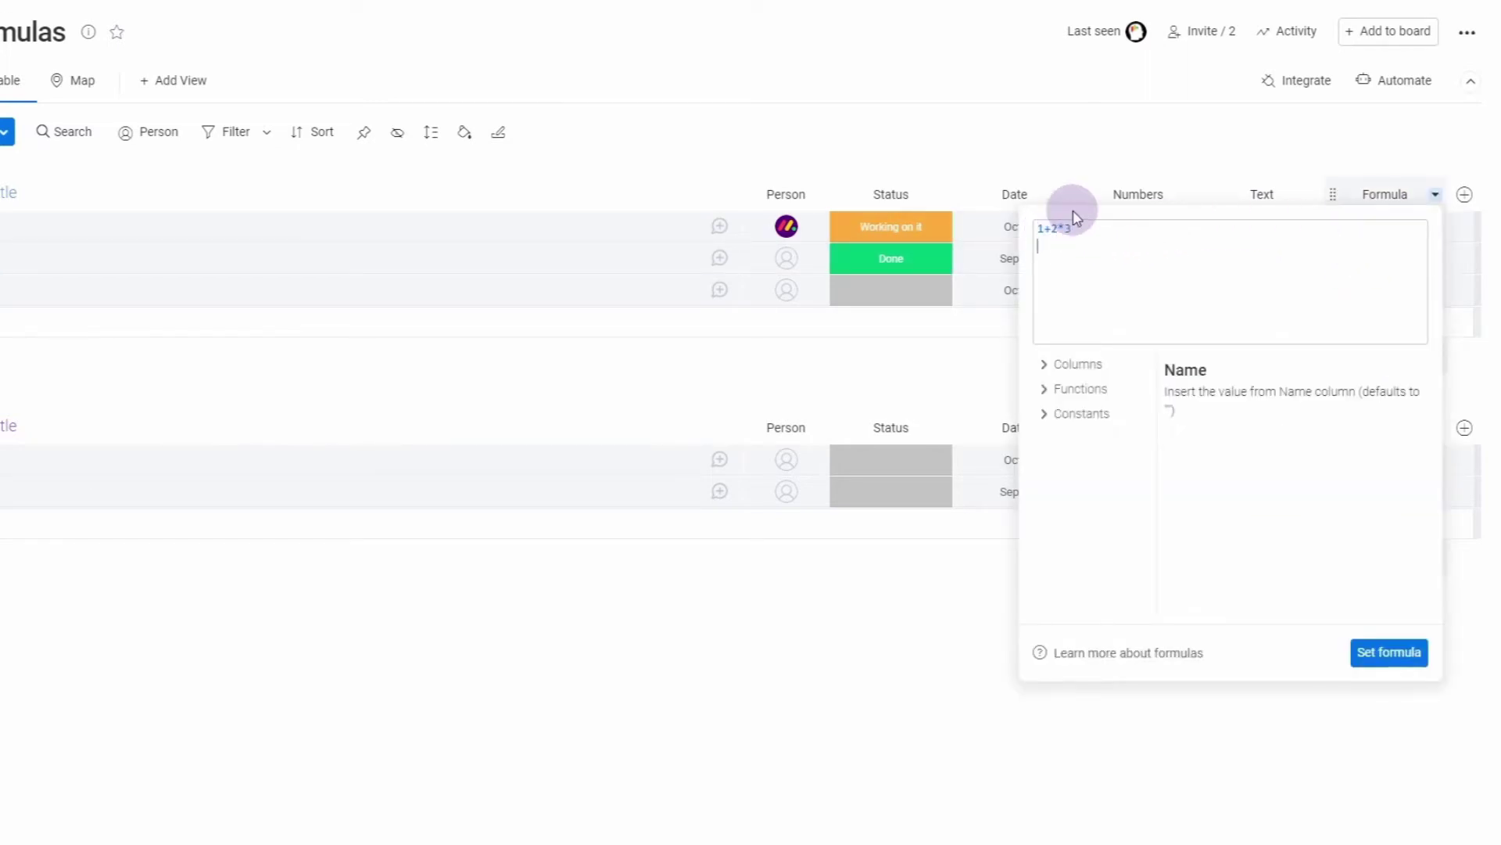
pyautogui.press('Return')
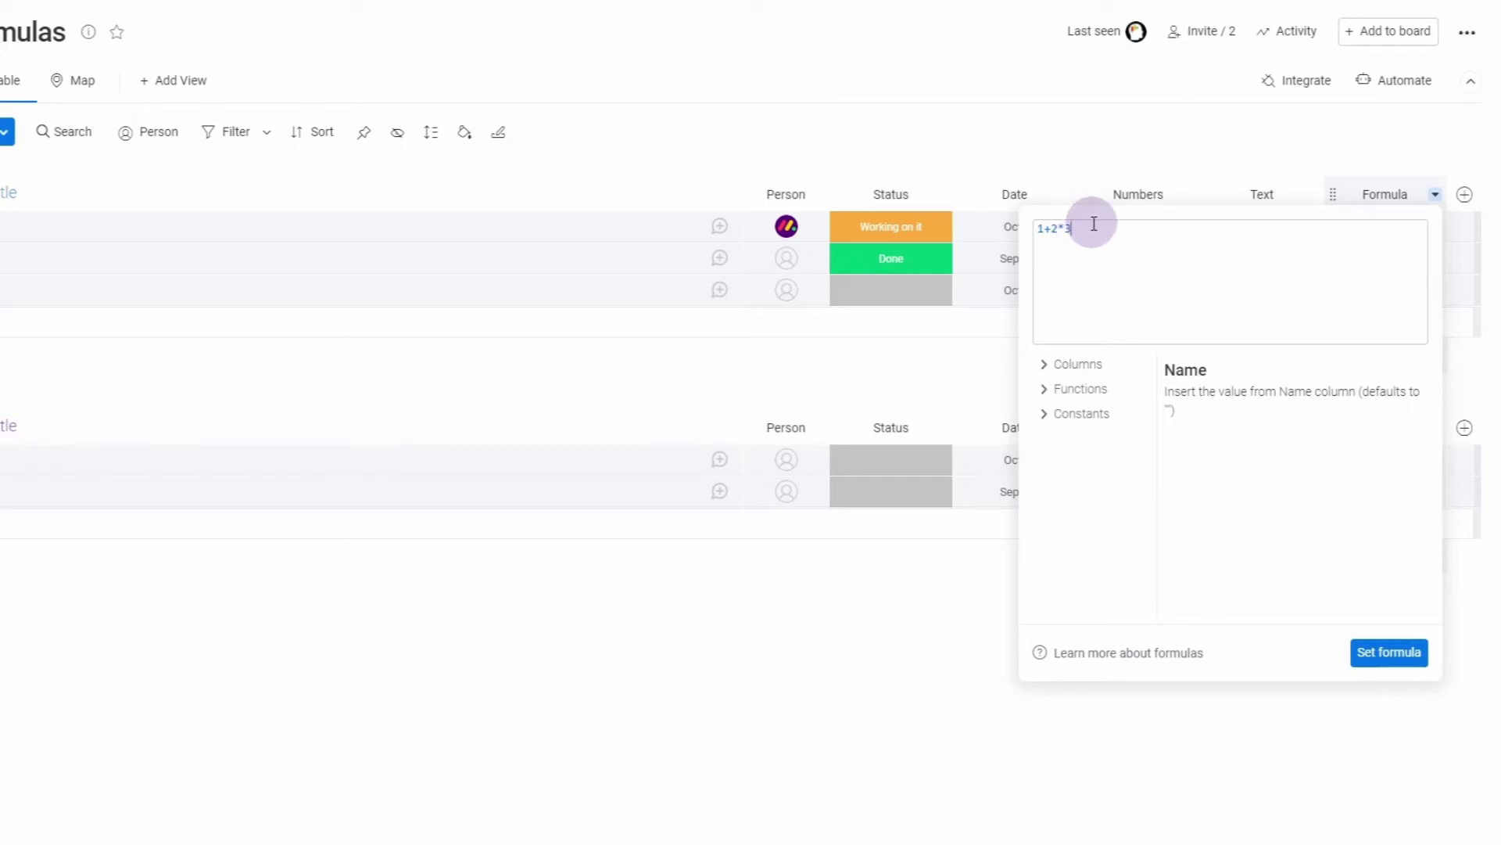
pyautogui.press('Left')
pyautogui.press('Left')
pyautogui.press('Left')
pyautogui.press('Left')
pyautogui.press('Left')
pyautogui.write('(')
pyautogui.press('Right')
pyautogui.press('Right')
pyautogui.press('Right')
pyautogui.write(')')
pyautogui.click(1374, 662)
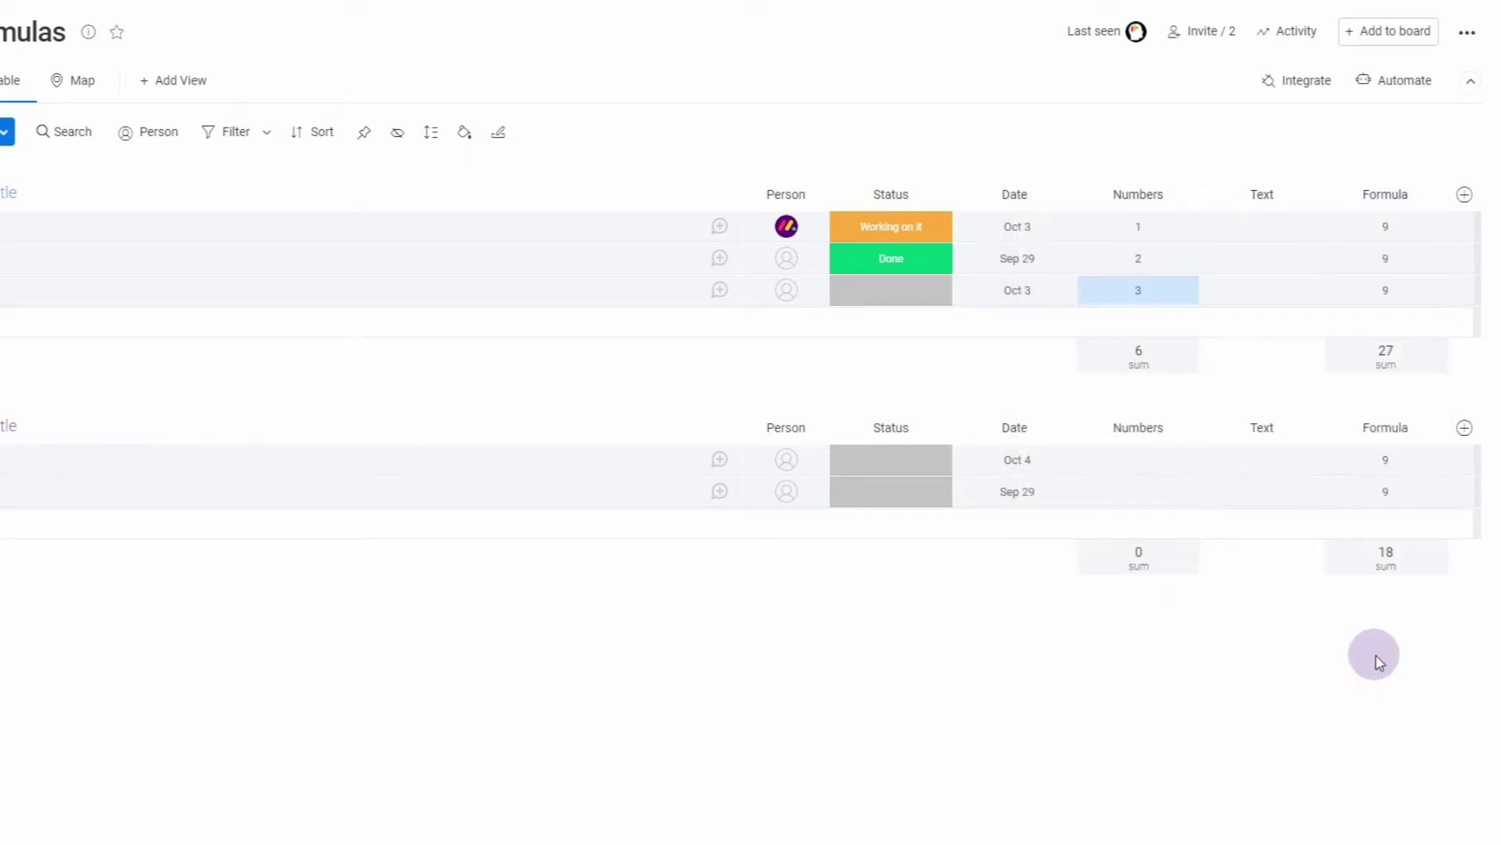
# Step: Clear the whole expression from the Formula column's formula editor
pyautogui.click(1416, 234)
pyautogui.press('BackSpace')
pyautogui.press('BackSpace')
pyautogui.press('BackSpace')
pyautogui.press('BackSpace')
pyautogui.press('BackSpace')
pyautogui.press('BackSpace')
pyautogui.press('BackSpace')
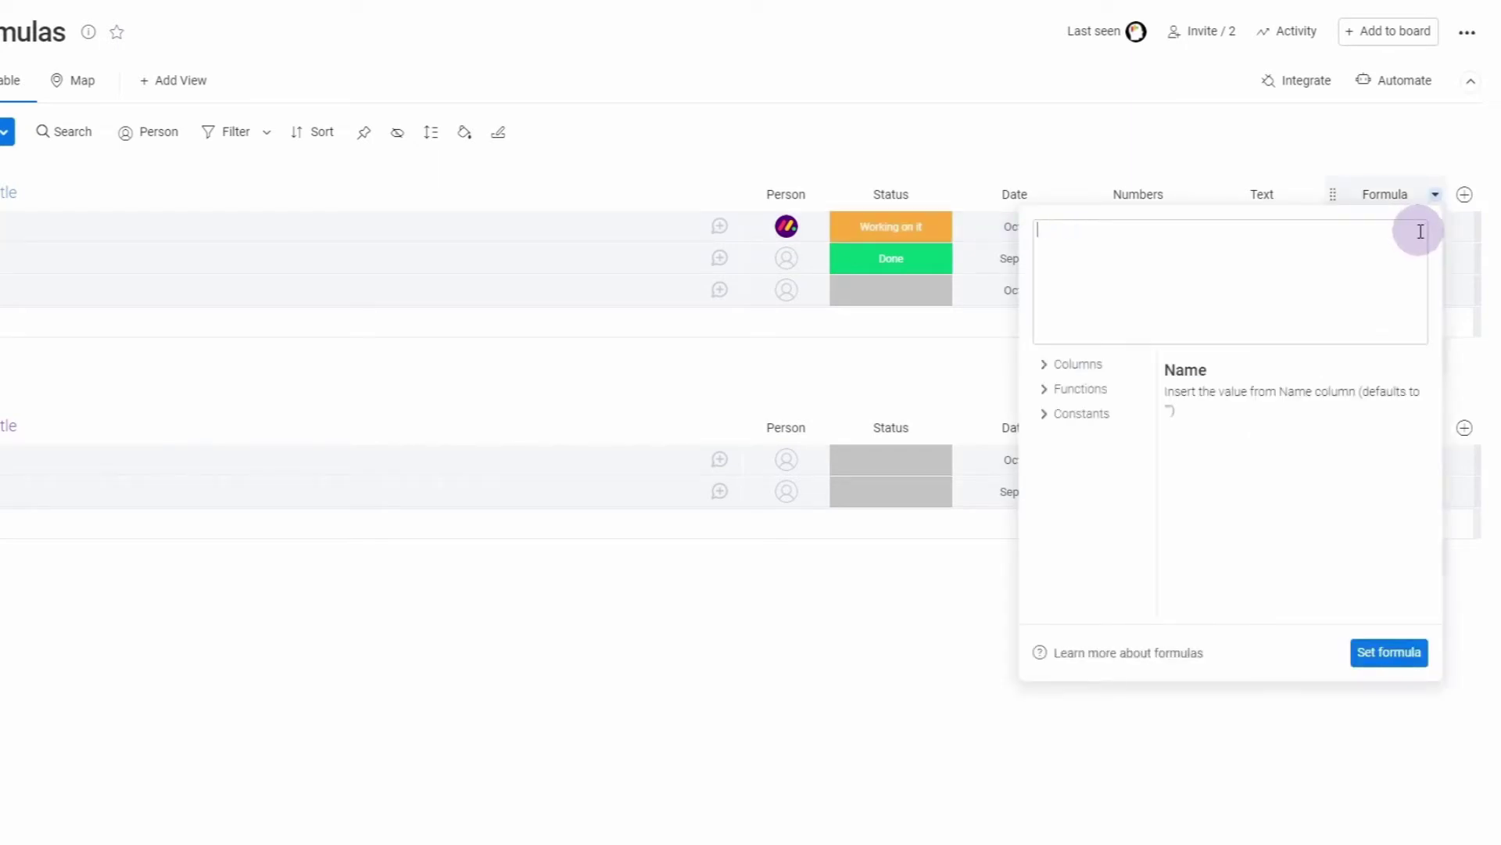
# Step: List the arithmetic operators +, -, *, / and ^ in the empty formula editor as examples
pyautogui.write('+1')
pyautogui.press('BackSpace')
pyautogui.write('-')
pyautogui.write('*')
pyautogui.write('/')
pyautogui.write('^')
# Step: Replace the listed operators with the power formula 2^8 and save it
pyautogui.press('BackSpace')
pyautogui.press('BackSpace')
pyautogui.press('BackSpace')
pyautogui.press('BackSpace')
pyautogui.write('2^8')
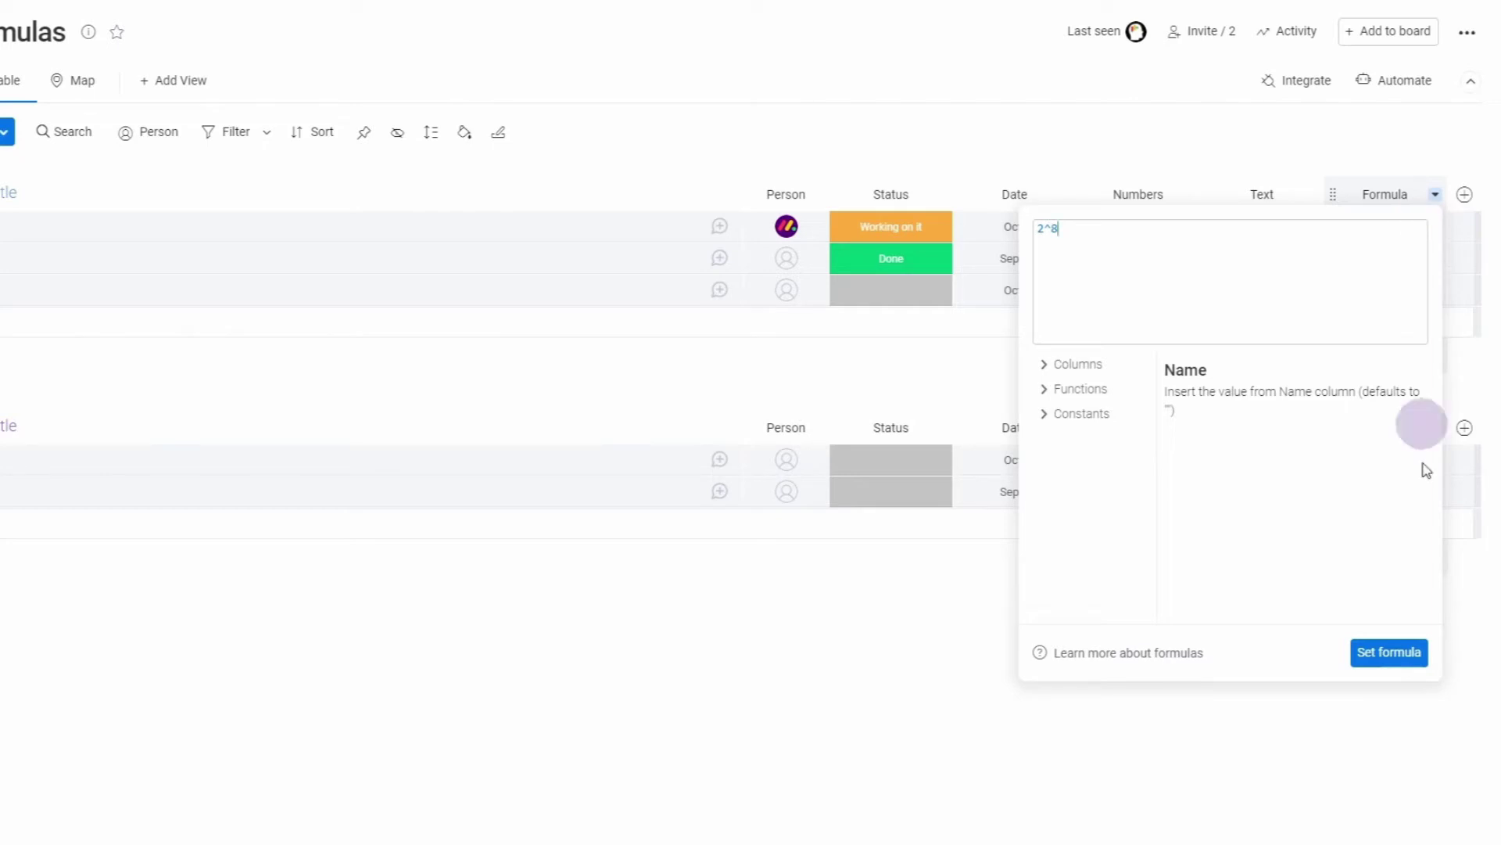
pyautogui.click(1397, 652)
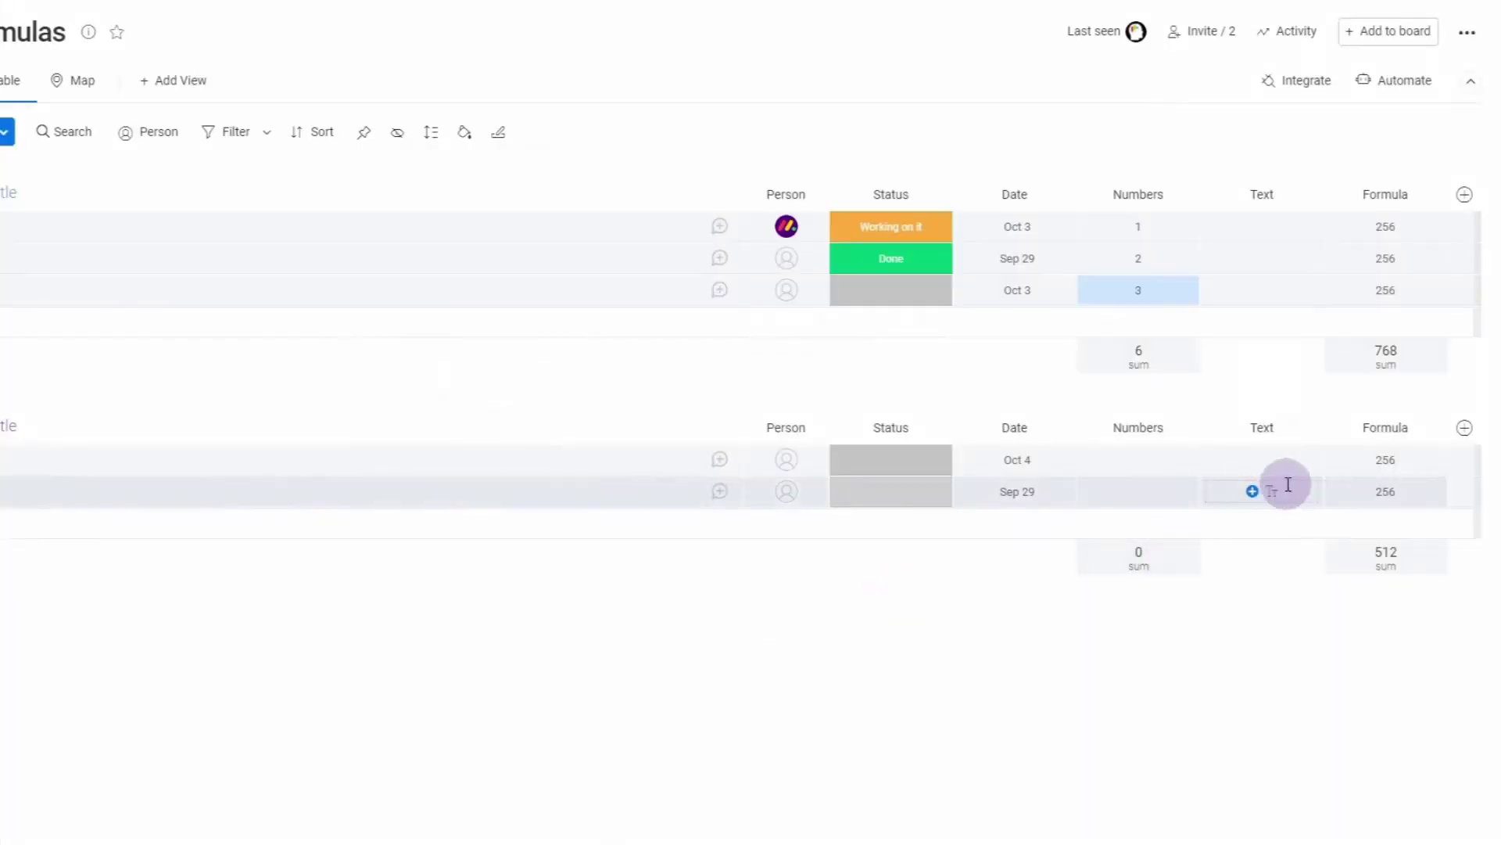
# Step: Replace the Formula column's formula with the unquoted text abc and save it
pyautogui.click(1405, 235)
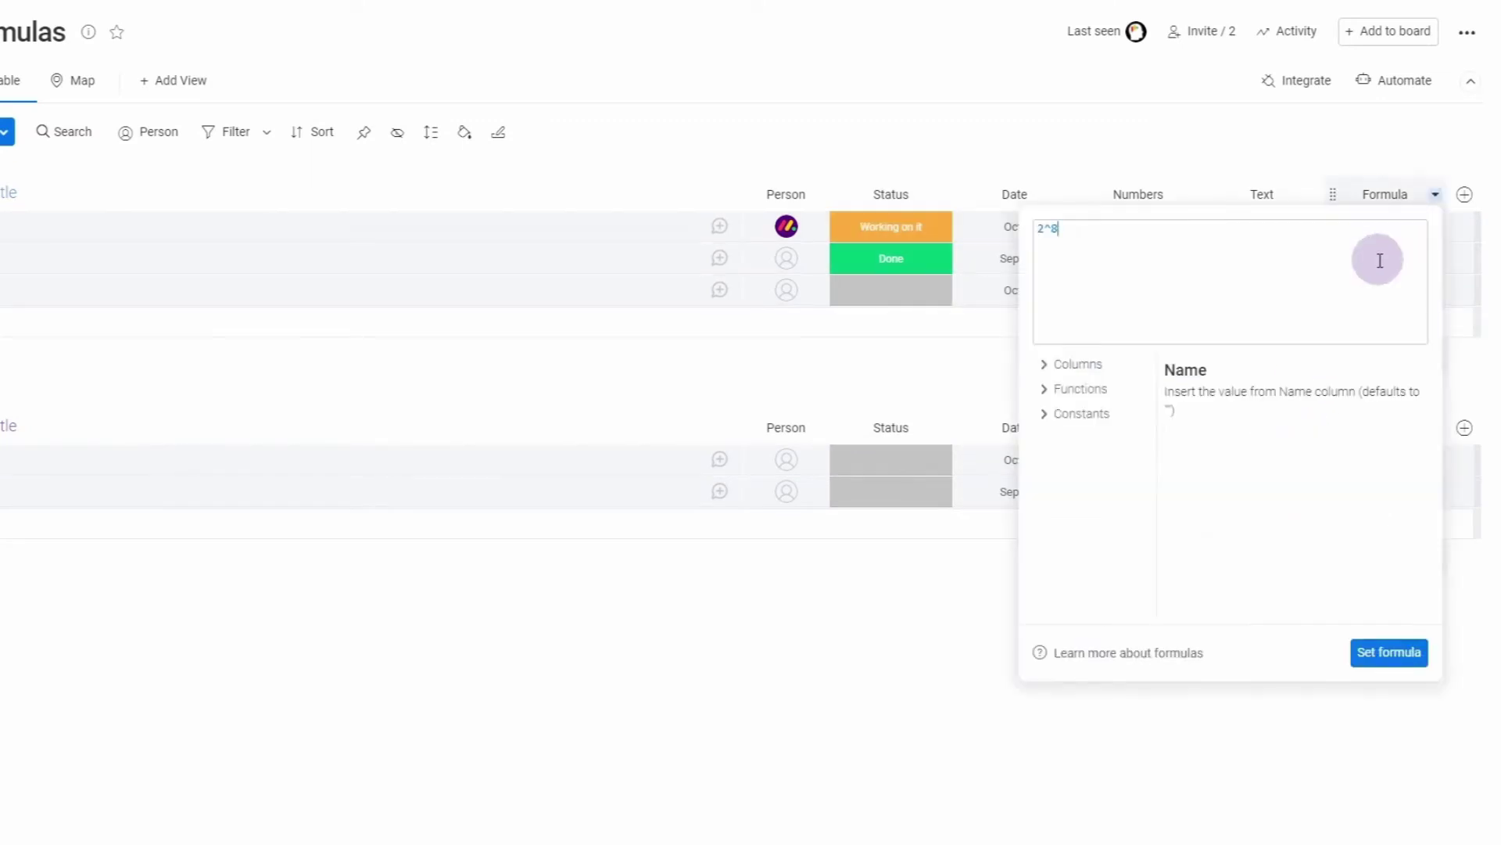
pyautogui.press('BackSpace')
pyautogui.press('BackSpace')
pyautogui.press('BackSpace')
pyautogui.write('abc')
pyautogui.click(1398, 654)
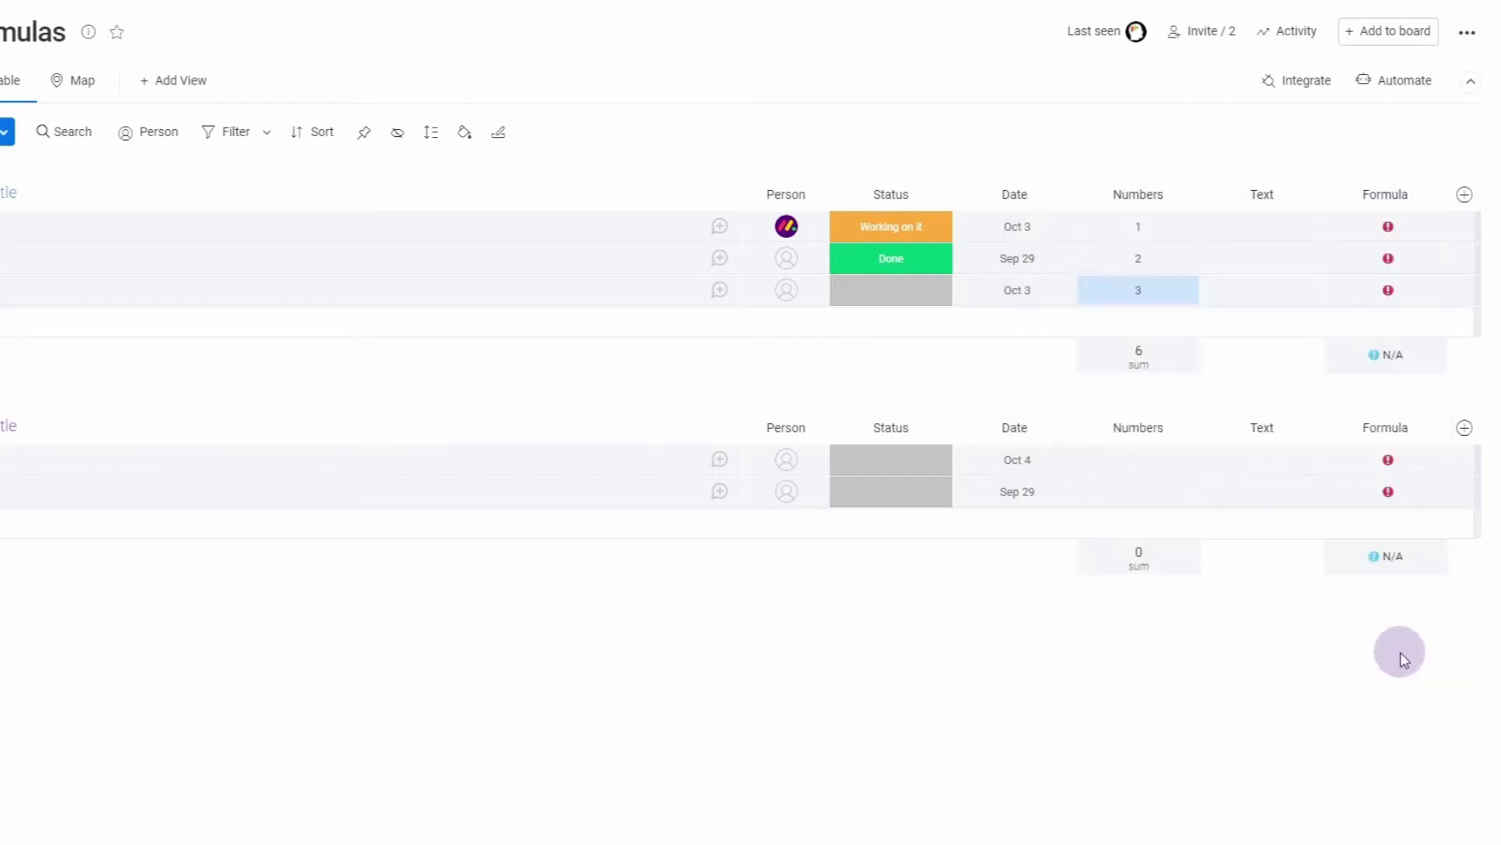
# Step: Enclose the text abc in double quotation marks in the Formula column's formula and save it
pyautogui.click(1390, 232)
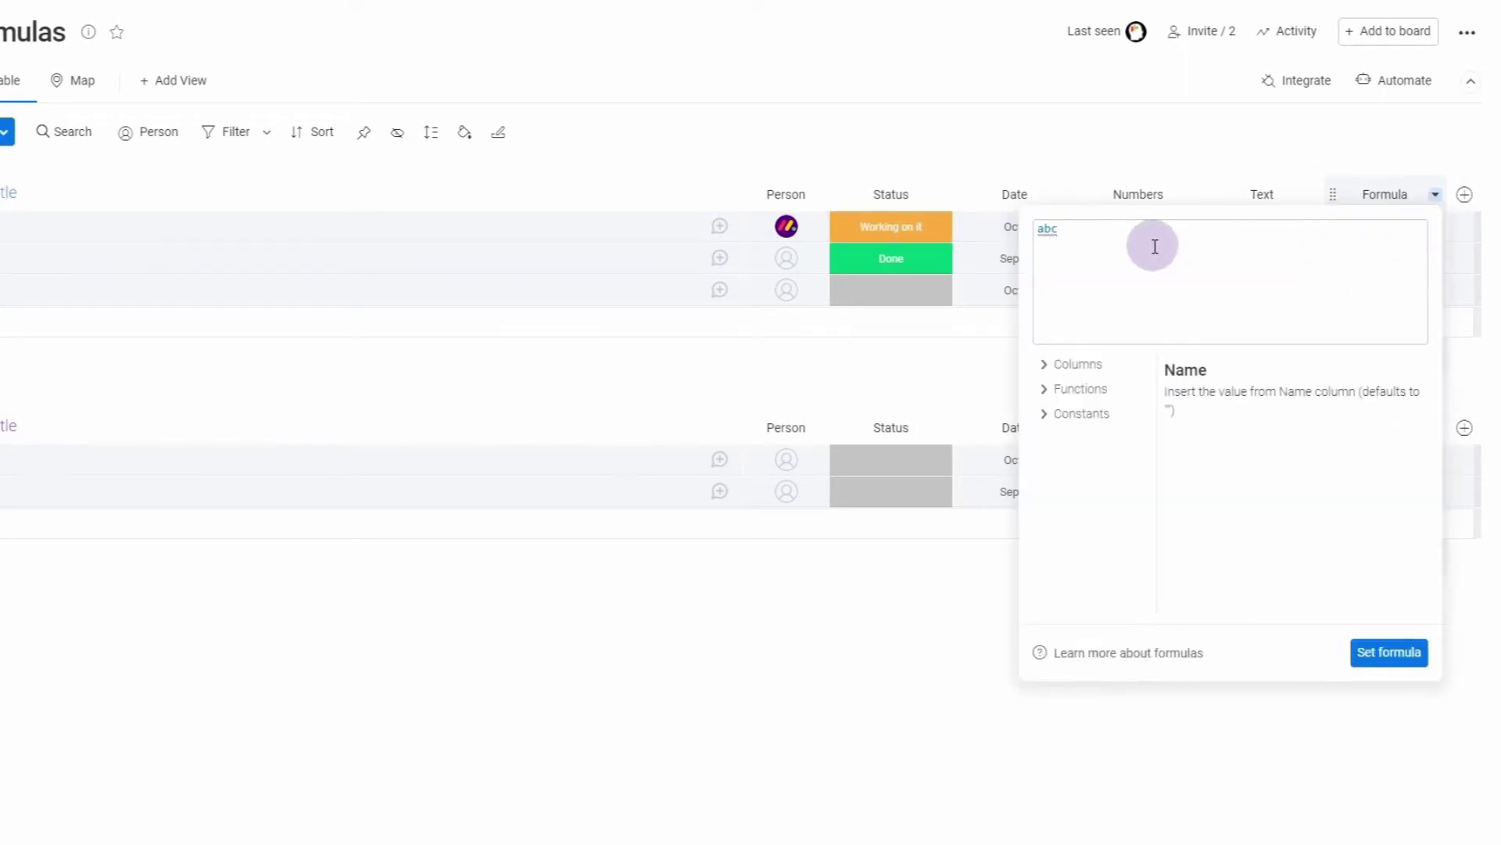
pyautogui.press('Left')
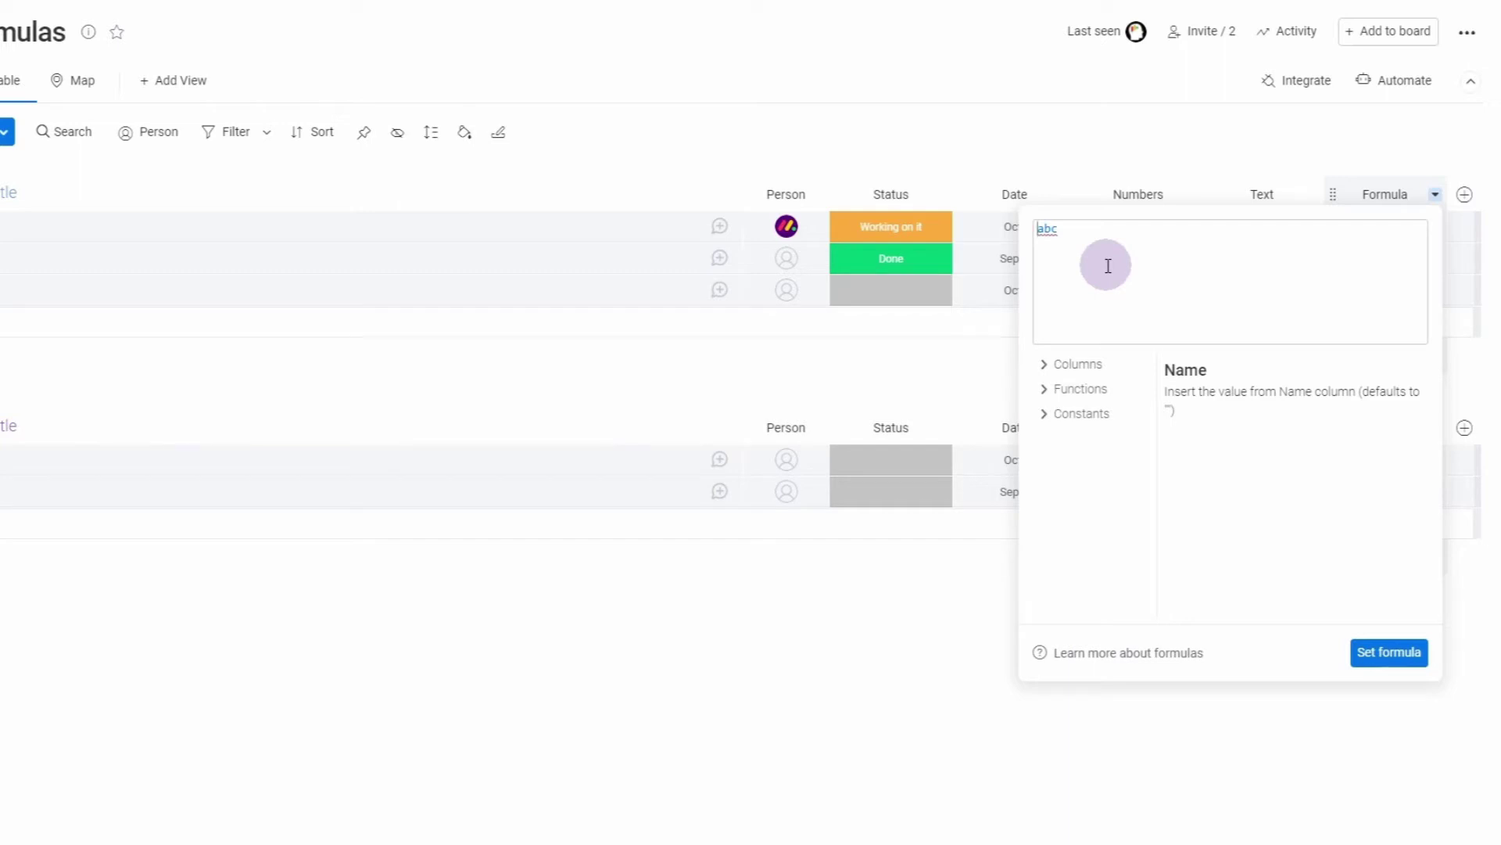
pyautogui.write('"')
pyautogui.press('Right')
pyautogui.press('Right')
pyautogui.click(1378, 651)
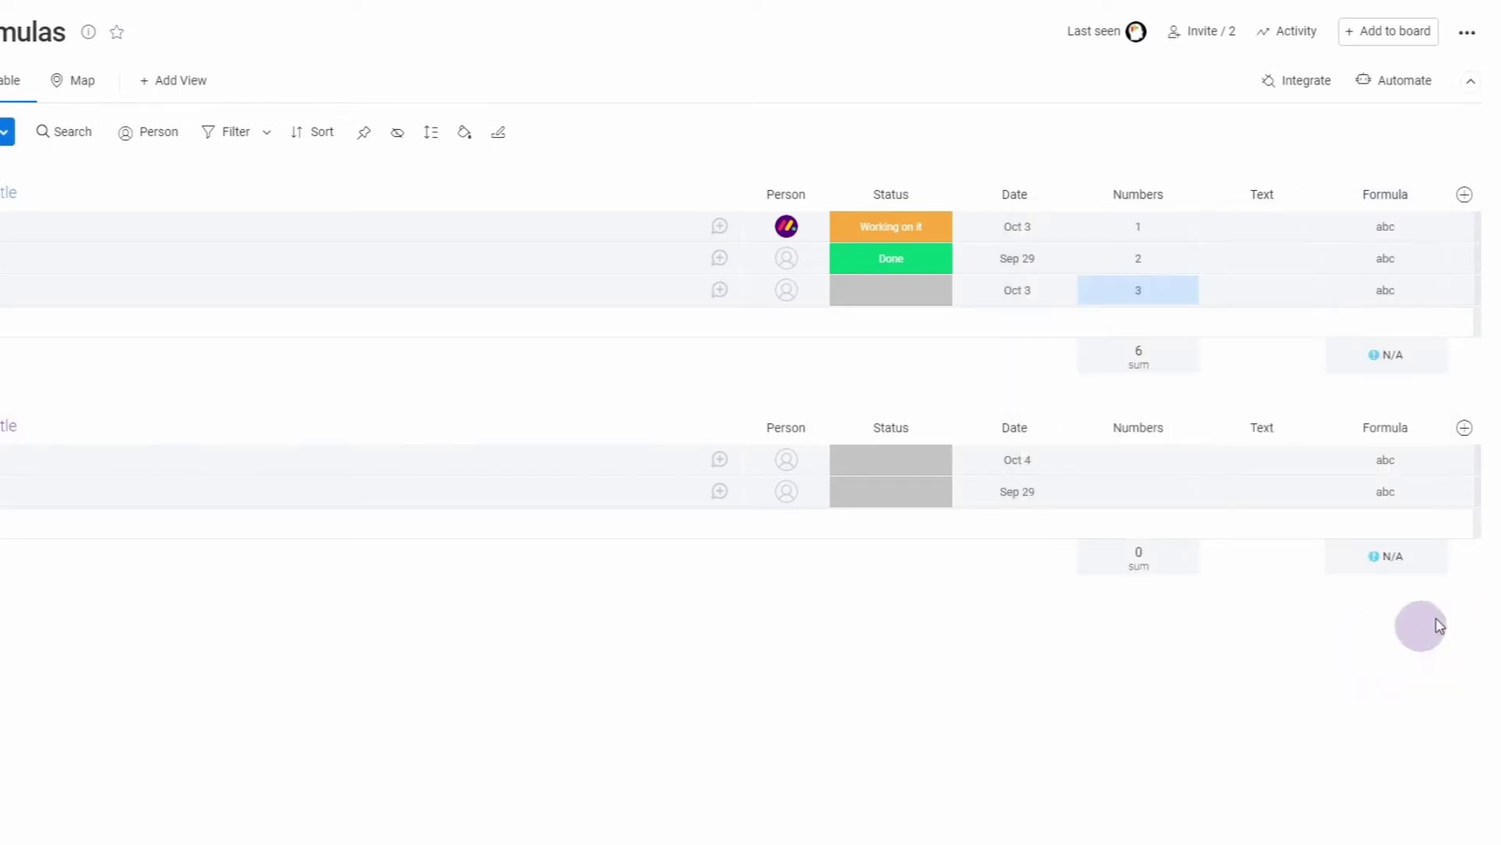
# Step: Replace the Formula column's formula with CONCATENATE("abc","123") using the CONCATENATE function, and save it
pyautogui.click(1418, 235)
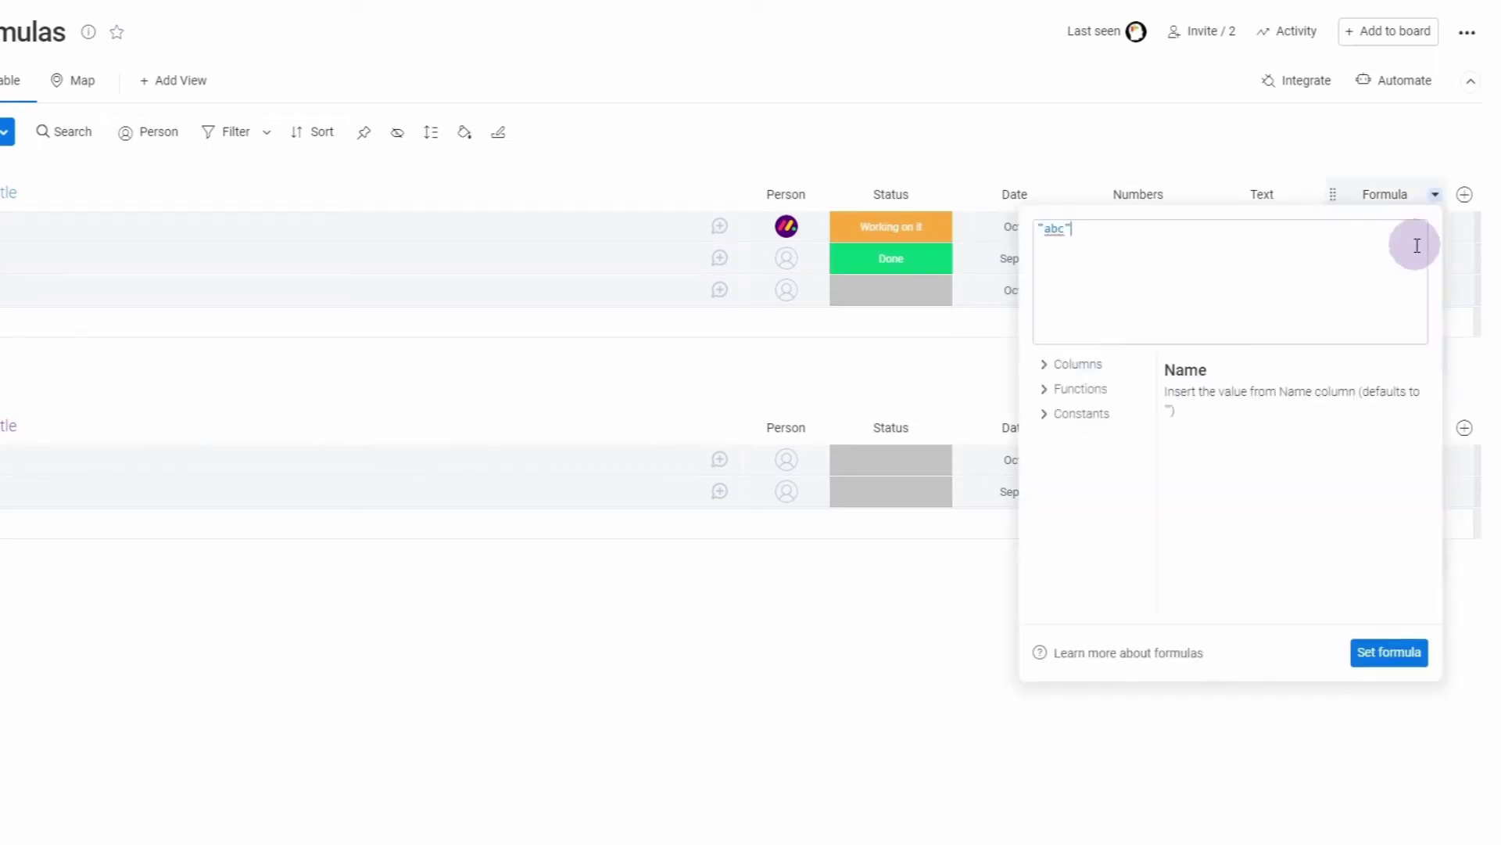
pyautogui.press('BackSpace')
pyautogui.press('BackSpace')
pyautogui.press('BackSpace')
pyautogui.press('BackSpace')
pyautogui.press('BackSpace')
pyautogui.click(1091, 391)
pyautogui.moveTo(1141, 371); pyautogui.dragTo(1142, 477)
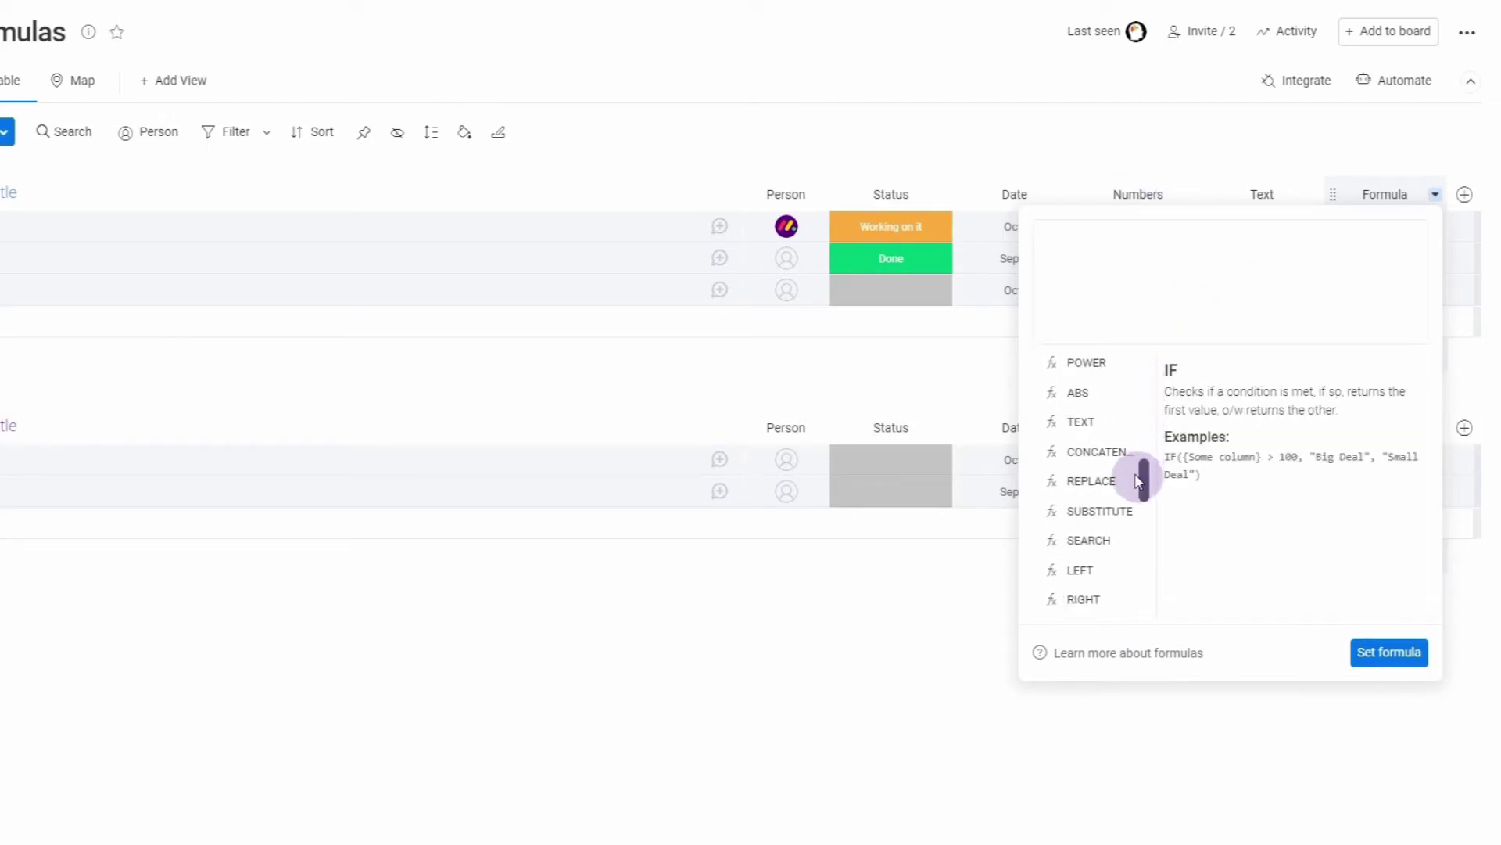
pyautogui.click(1116, 460)
pyautogui.click(1249, 282)
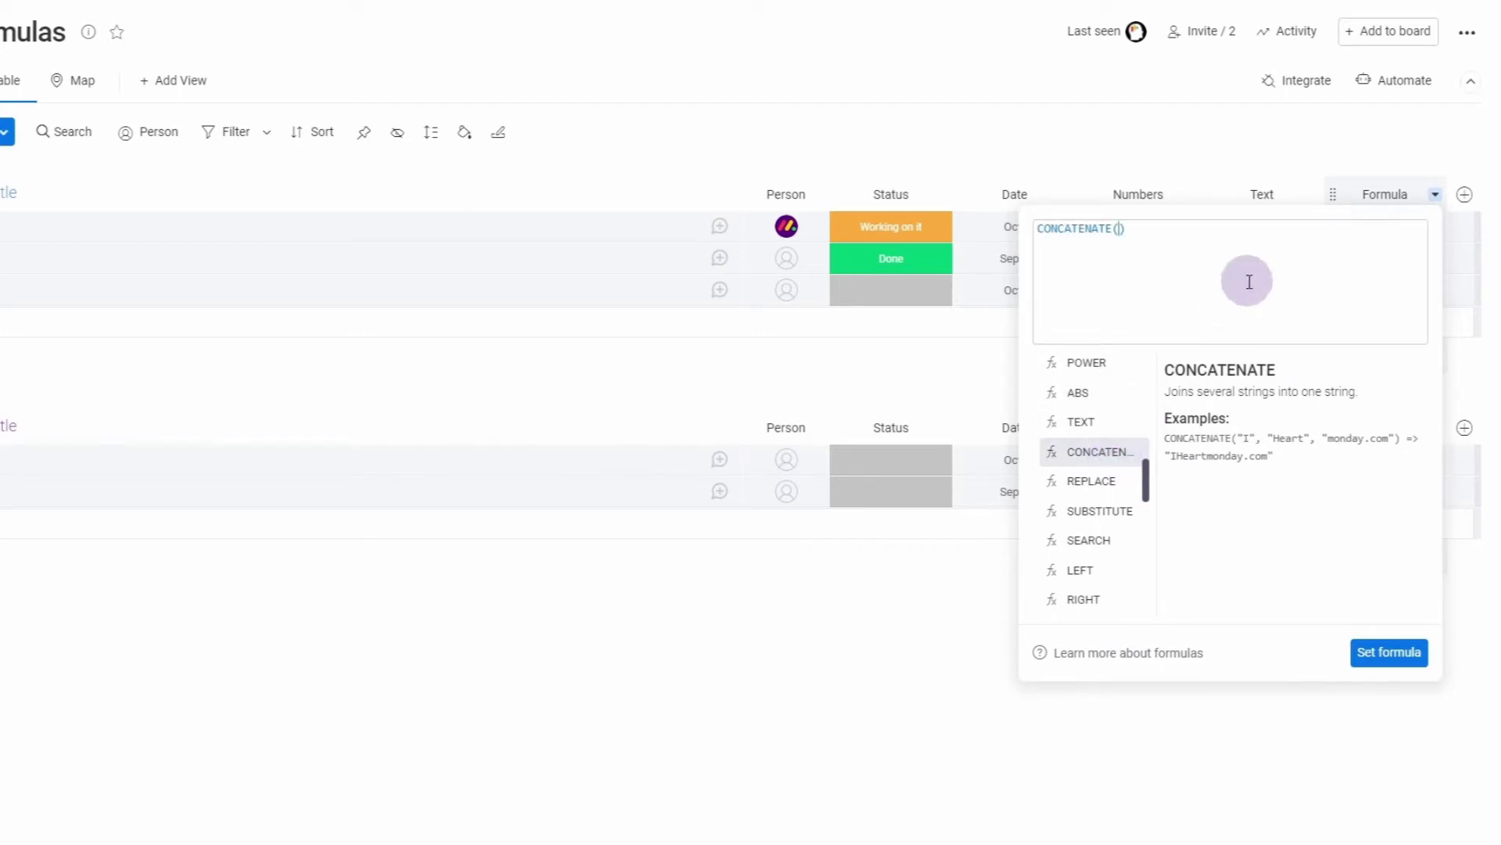
pyautogui.write('"abc","123"')
pyautogui.click(1294, 647)
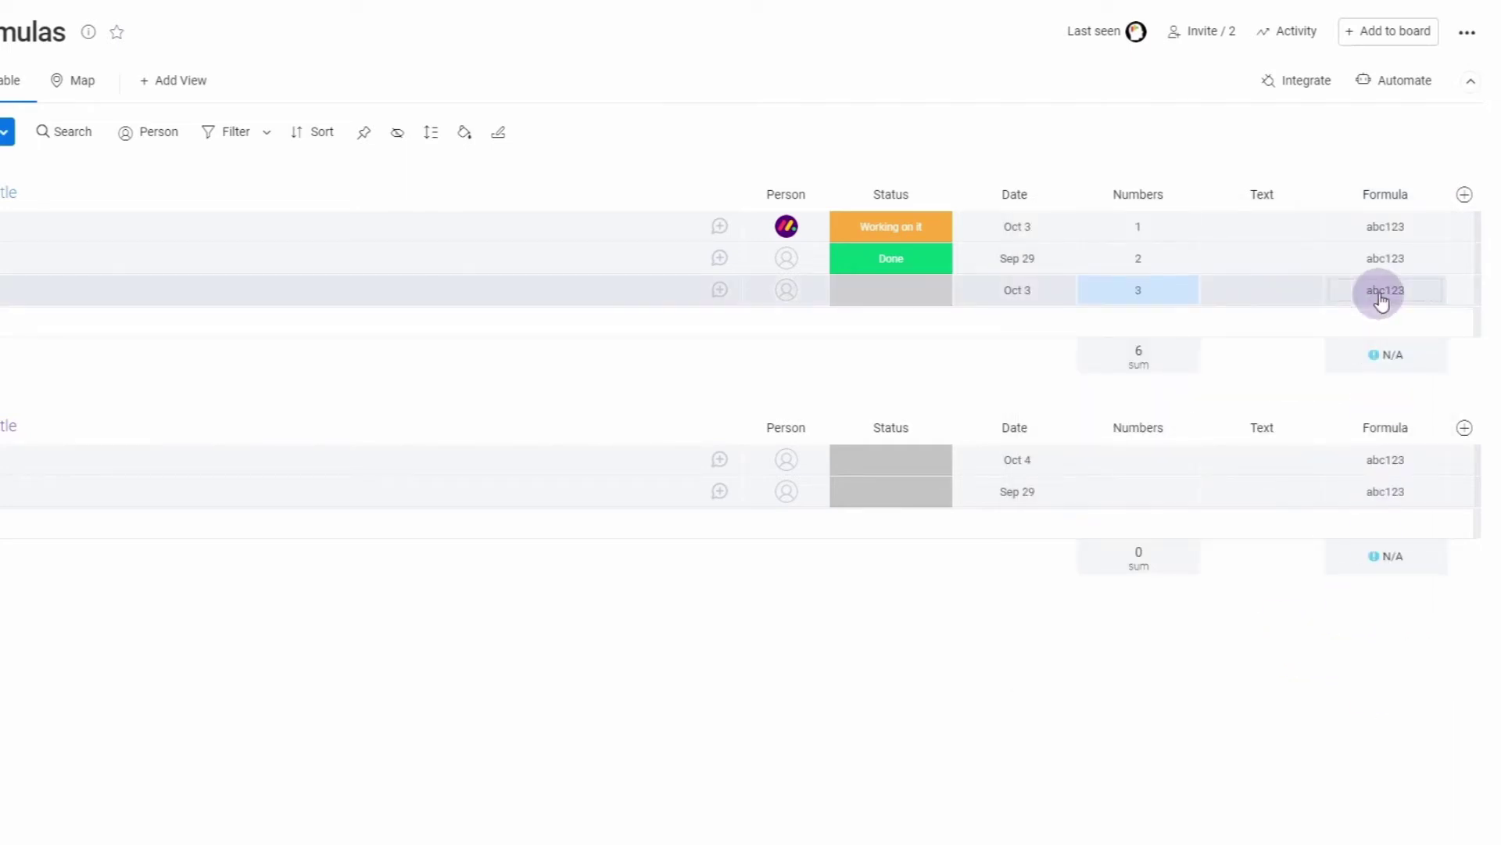
# Step: Rewrite the CONCATENATE formula with the ampersand operator as "abc"&"123" and save it
pyautogui.click(1423, 240)
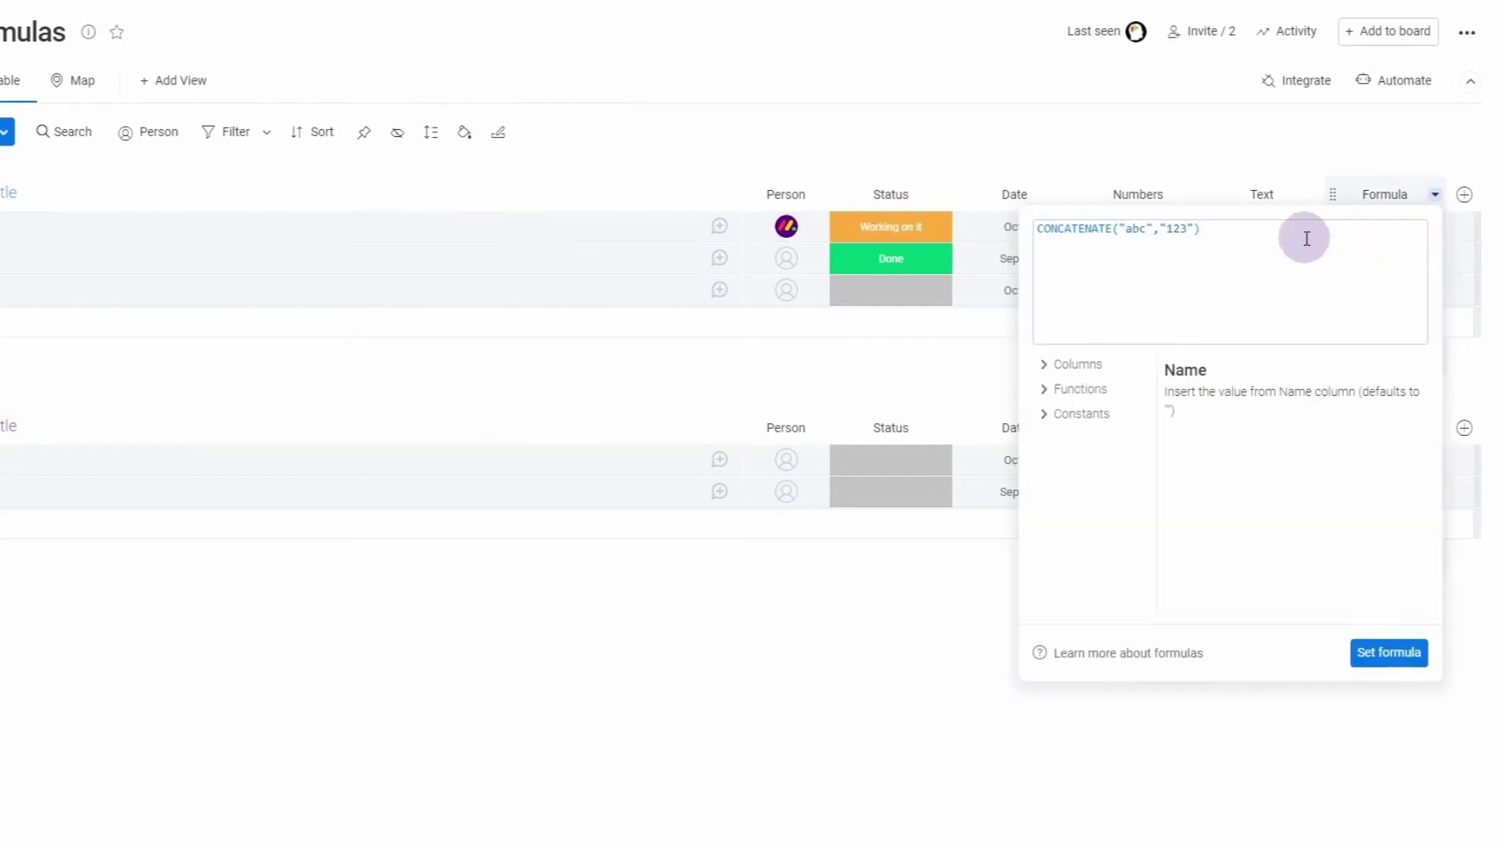
pyautogui.press('BackSpace')
pyautogui.press('Left')
pyautogui.press('Left')
pyautogui.press('Left')
pyautogui.press('Left')
pyautogui.press('Left')
pyautogui.press('BackSpace')
pyautogui.write('&')
pyautogui.click(1120, 228)
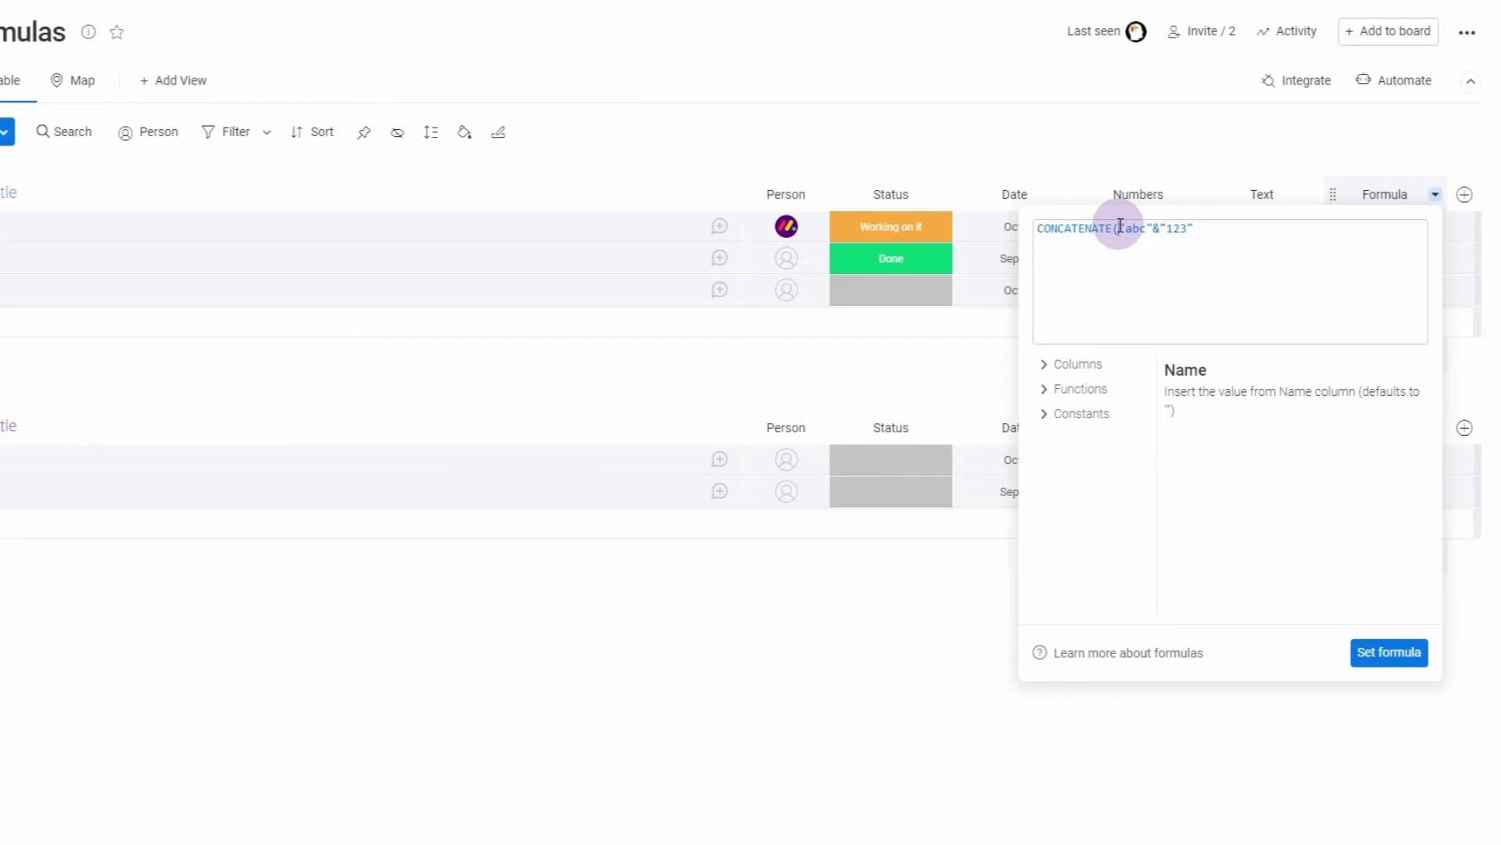
pyautogui.moveTo(1120, 226); pyautogui.dragTo(986, 225)
pyautogui.press('BackSpace')
pyautogui.click(1389, 651)
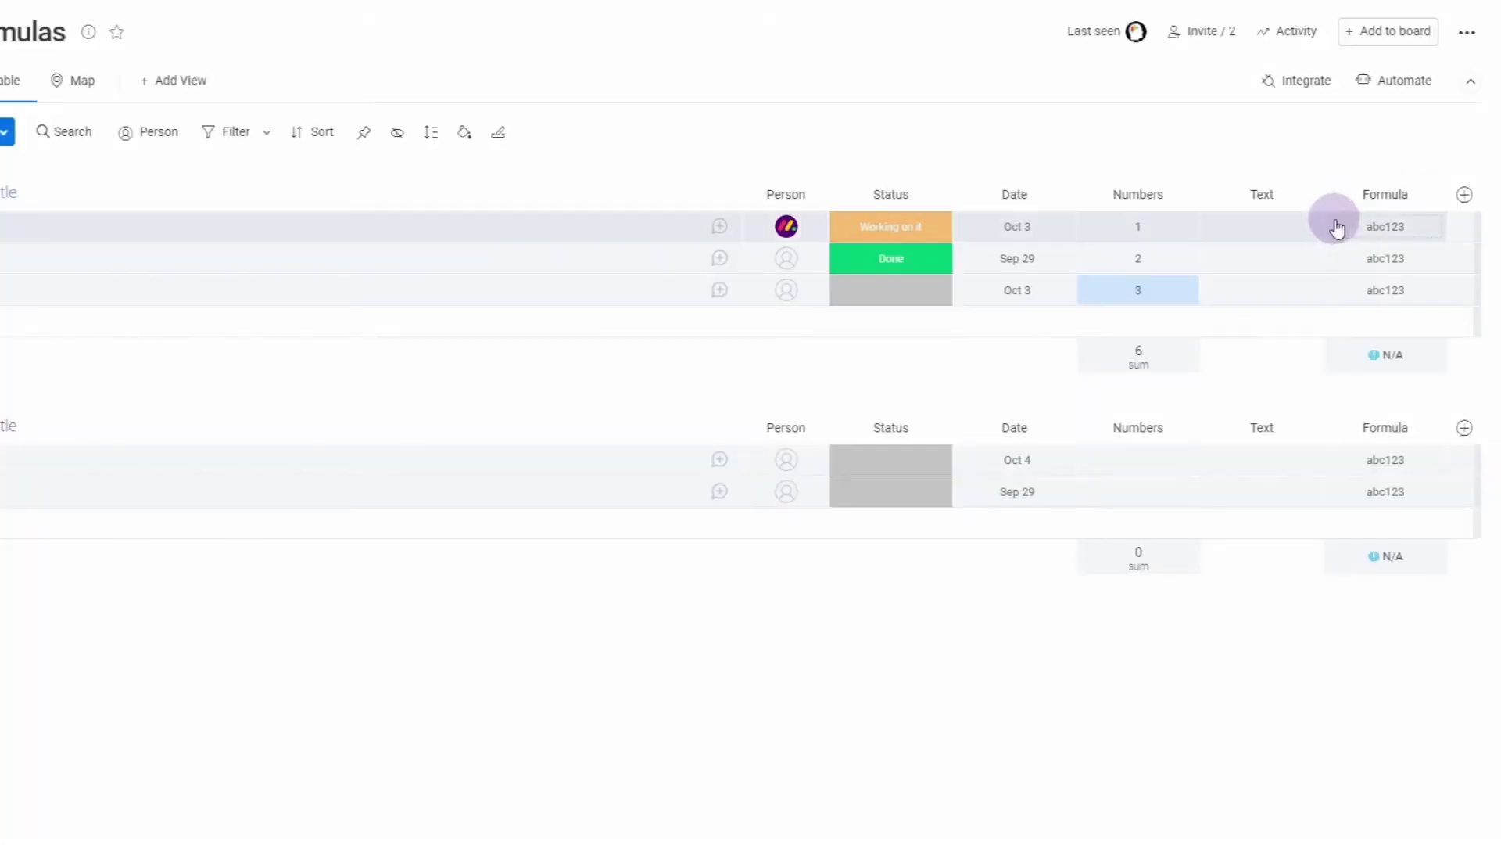
# Step: Remove the quotation marks around 123 so the formula reads "abc"&123, and save it
pyautogui.click(1355, 234)
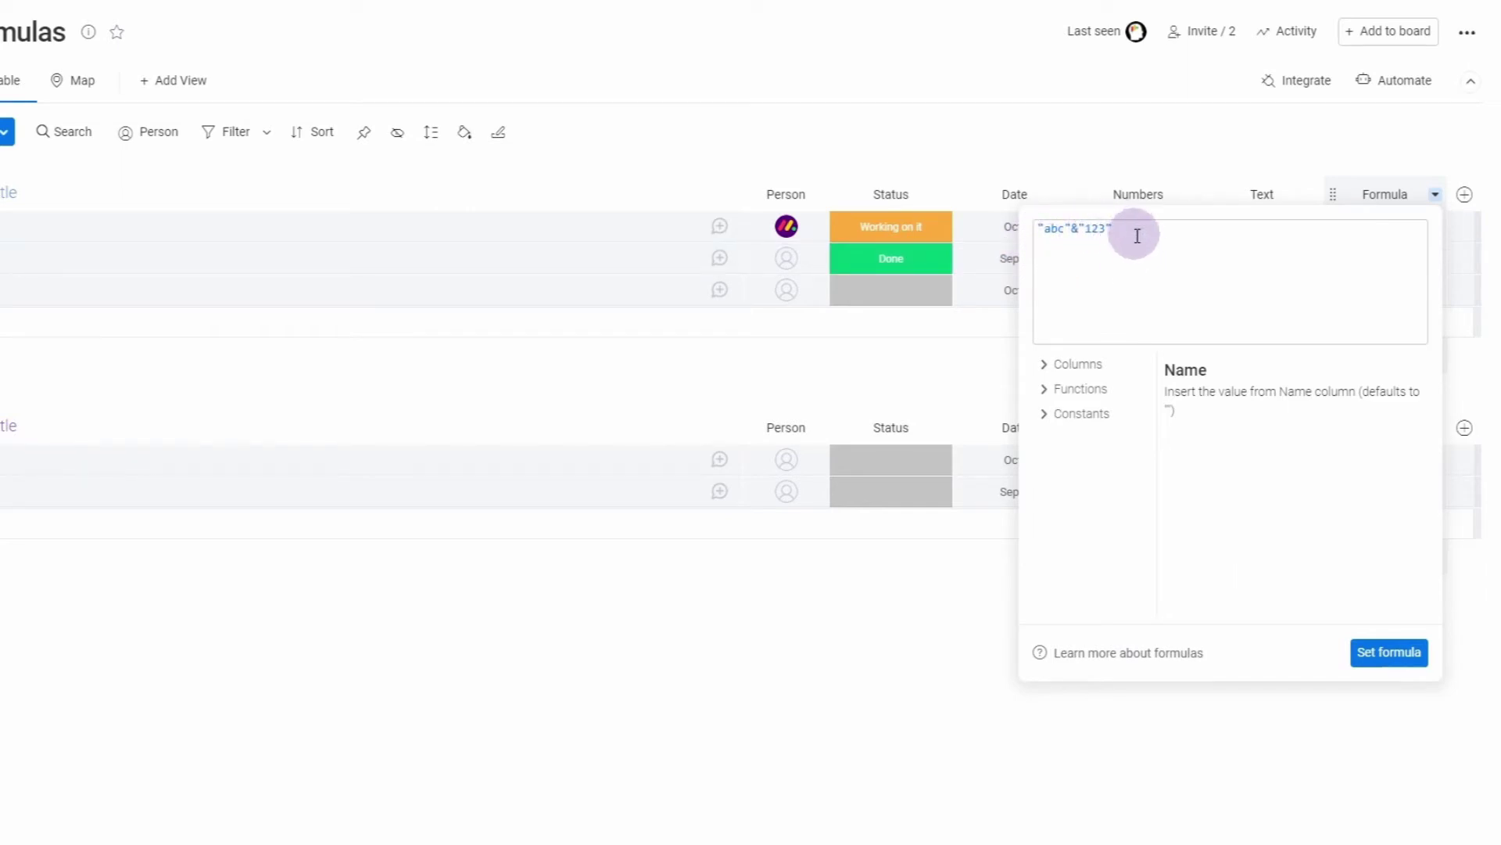
pyautogui.press('BackSpace')
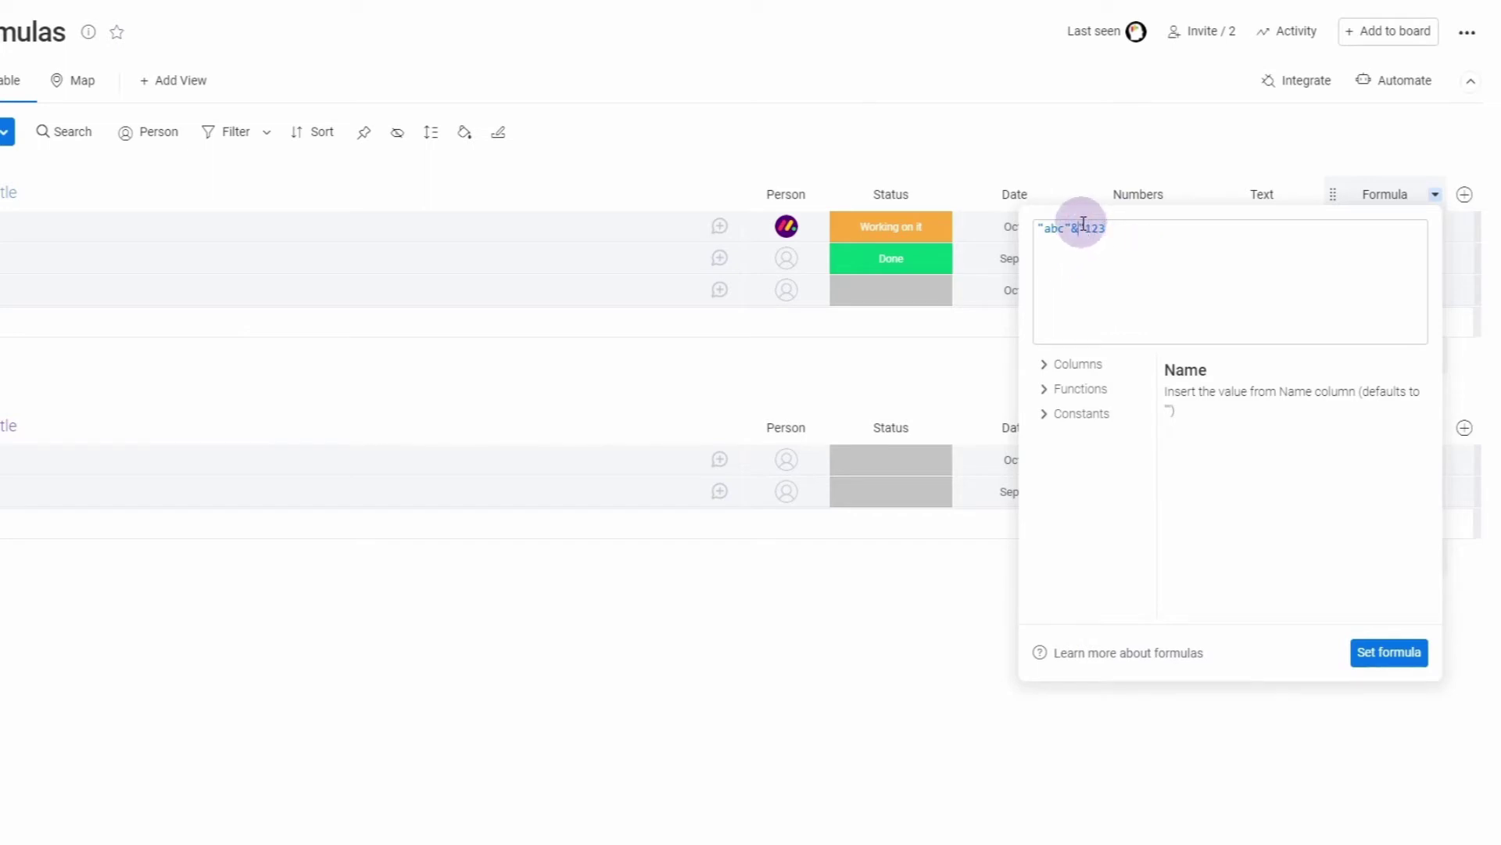
pyautogui.press('Left')
pyautogui.press('Left')
pyautogui.press('Left')
pyautogui.press('Left')
pyautogui.press('Delete')
pyautogui.press('Return')
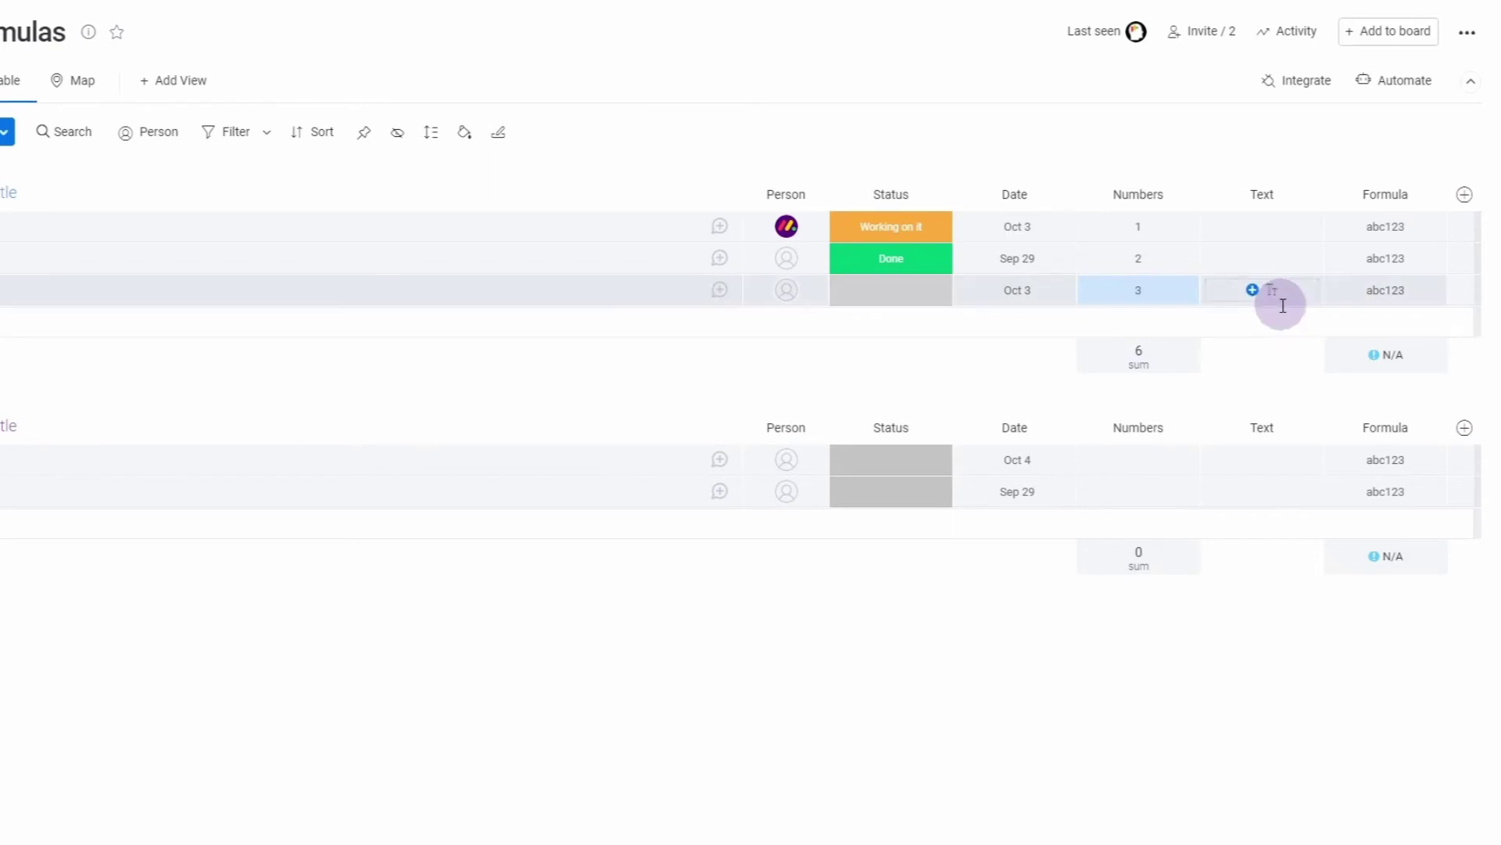
# Step: Rewrite the Formula column's formula as "$"&{Numbers}*5, inserting the Numbers column reference, and save it
pyautogui.click(1412, 226)
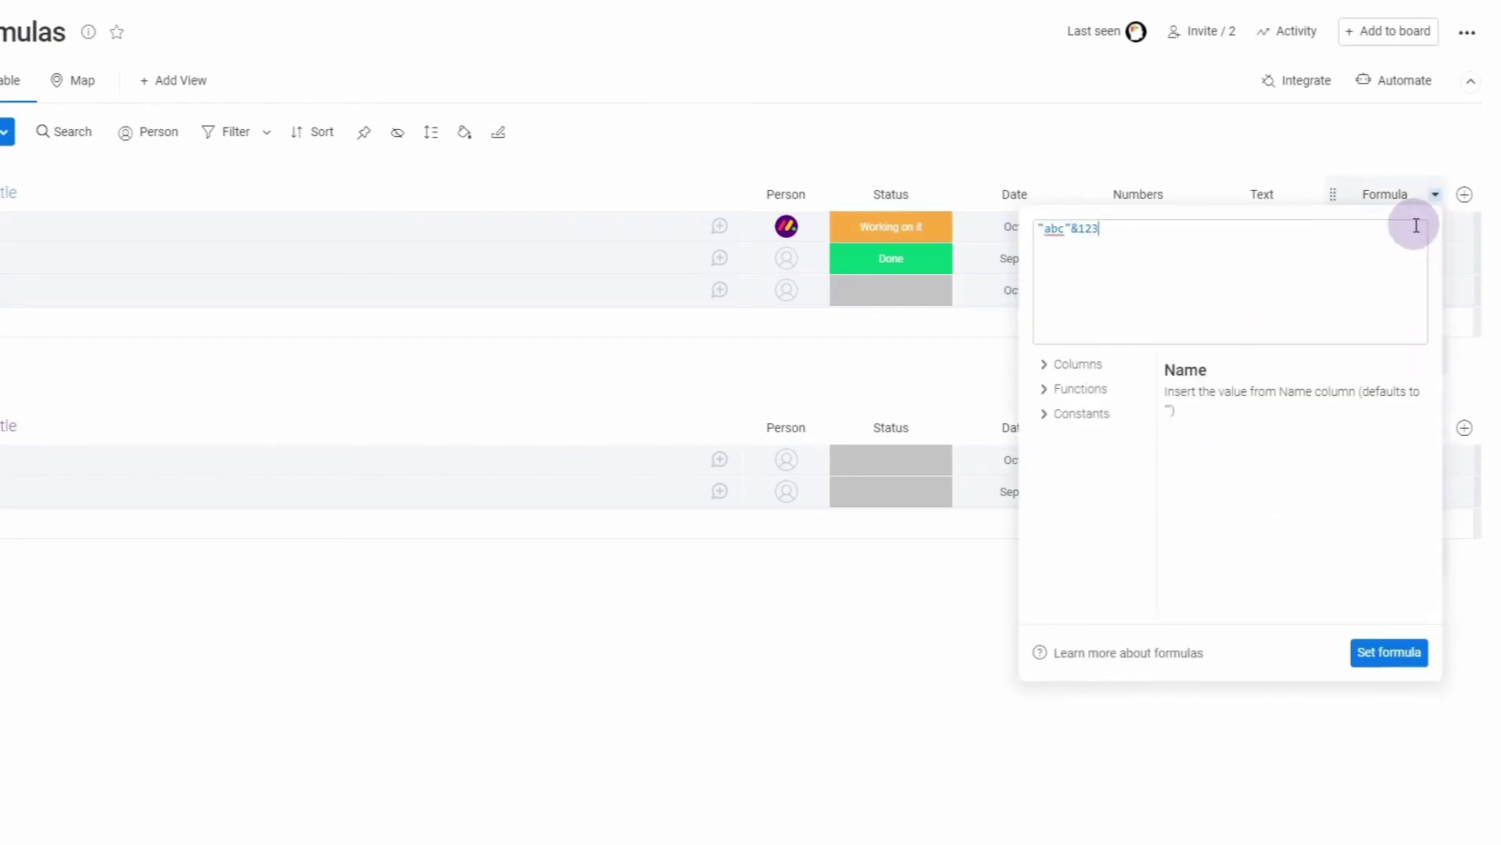
pyautogui.press('BackSpace')
pyautogui.press('BackSpace')
pyautogui.press('BackSpace')
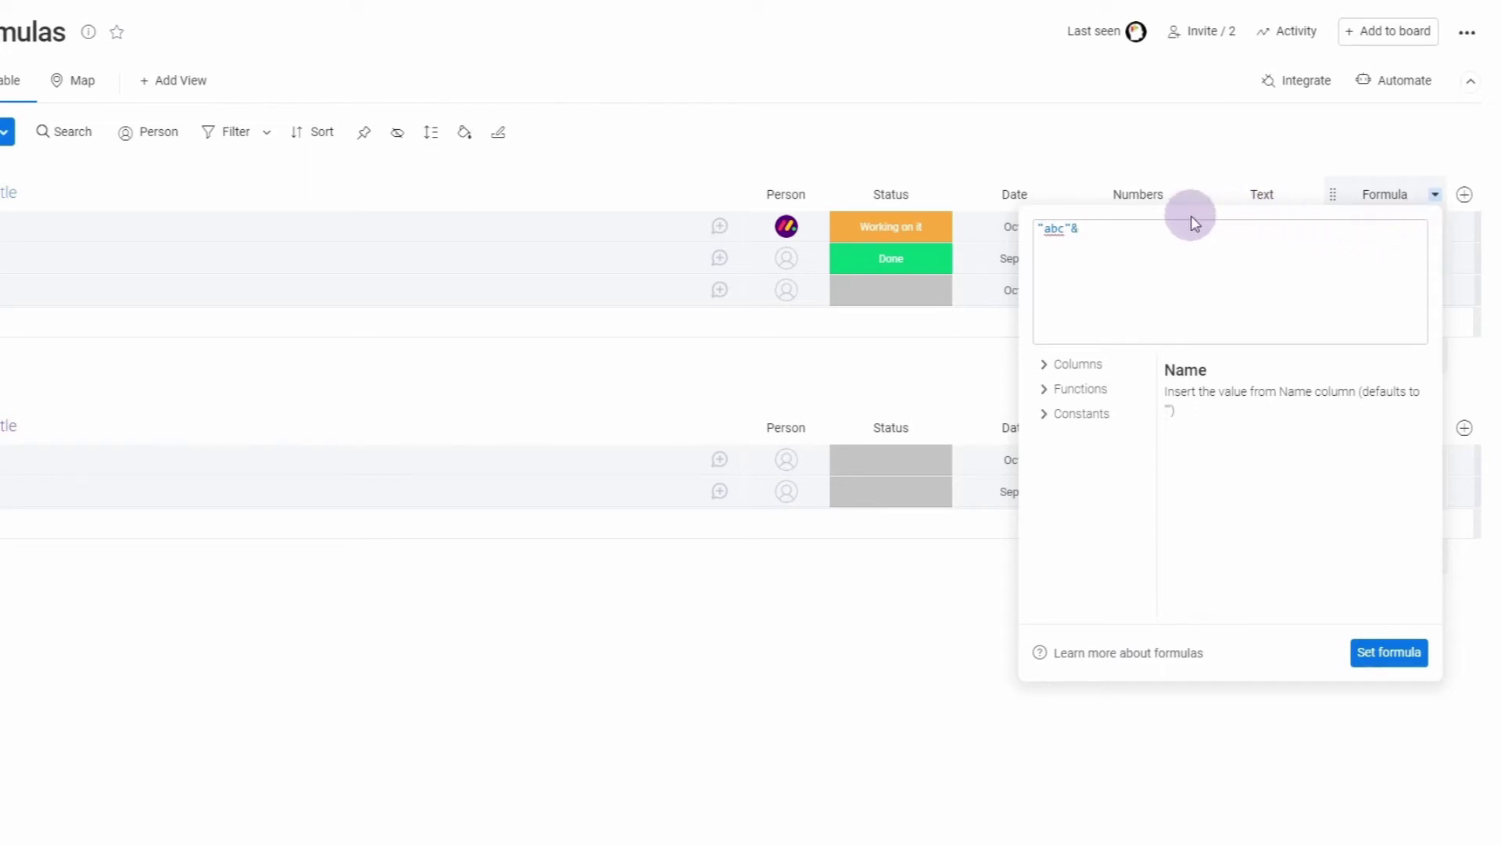
pyautogui.write('{')
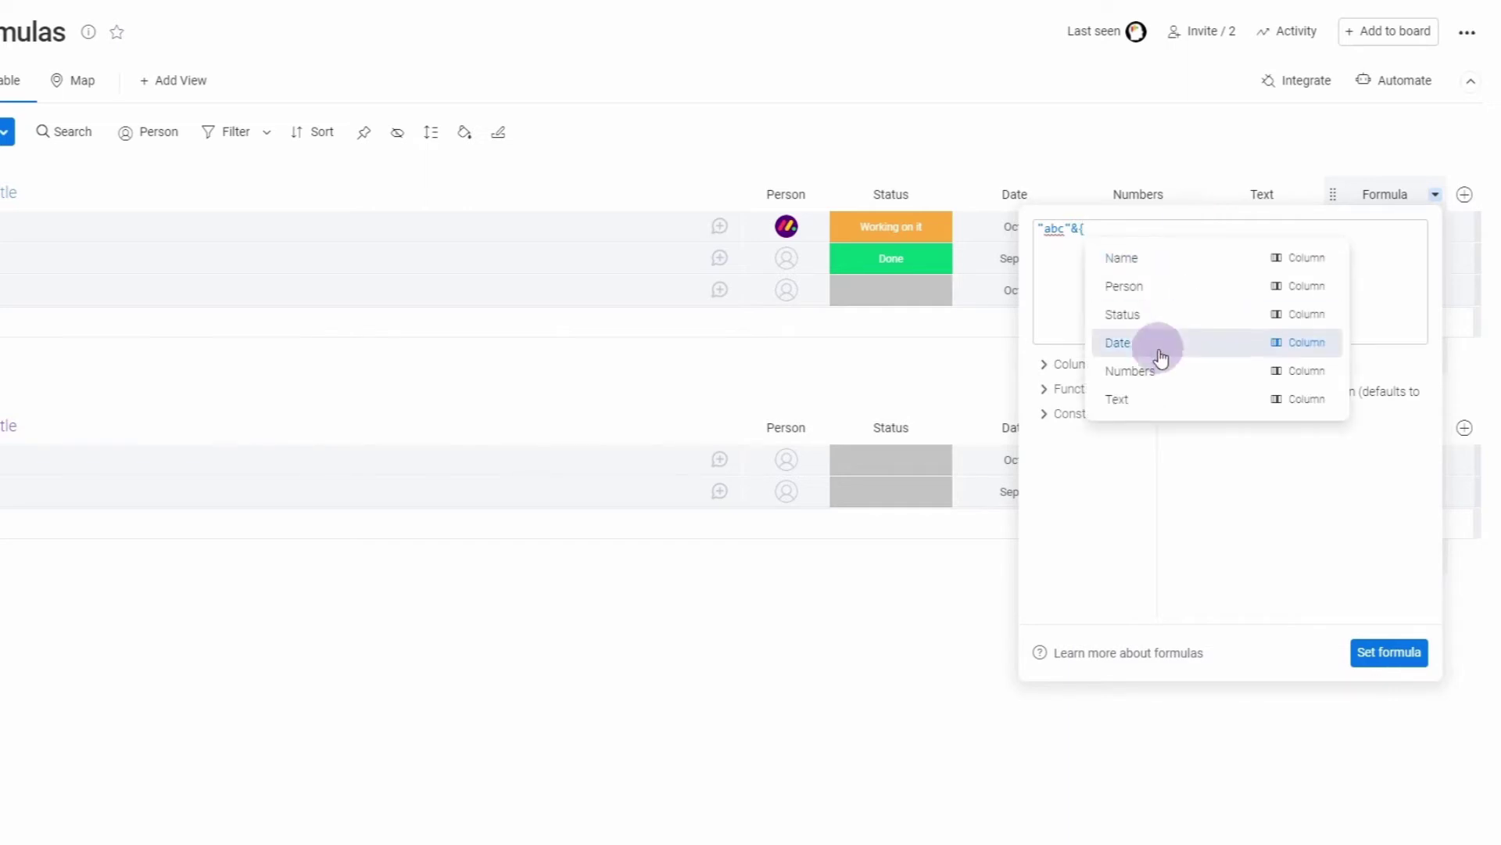
pyautogui.click(1150, 371)
pyautogui.write('*5')
pyautogui.moveTo(1065, 228); pyautogui.dragTo(1052, 232)
pyautogui.write('$')
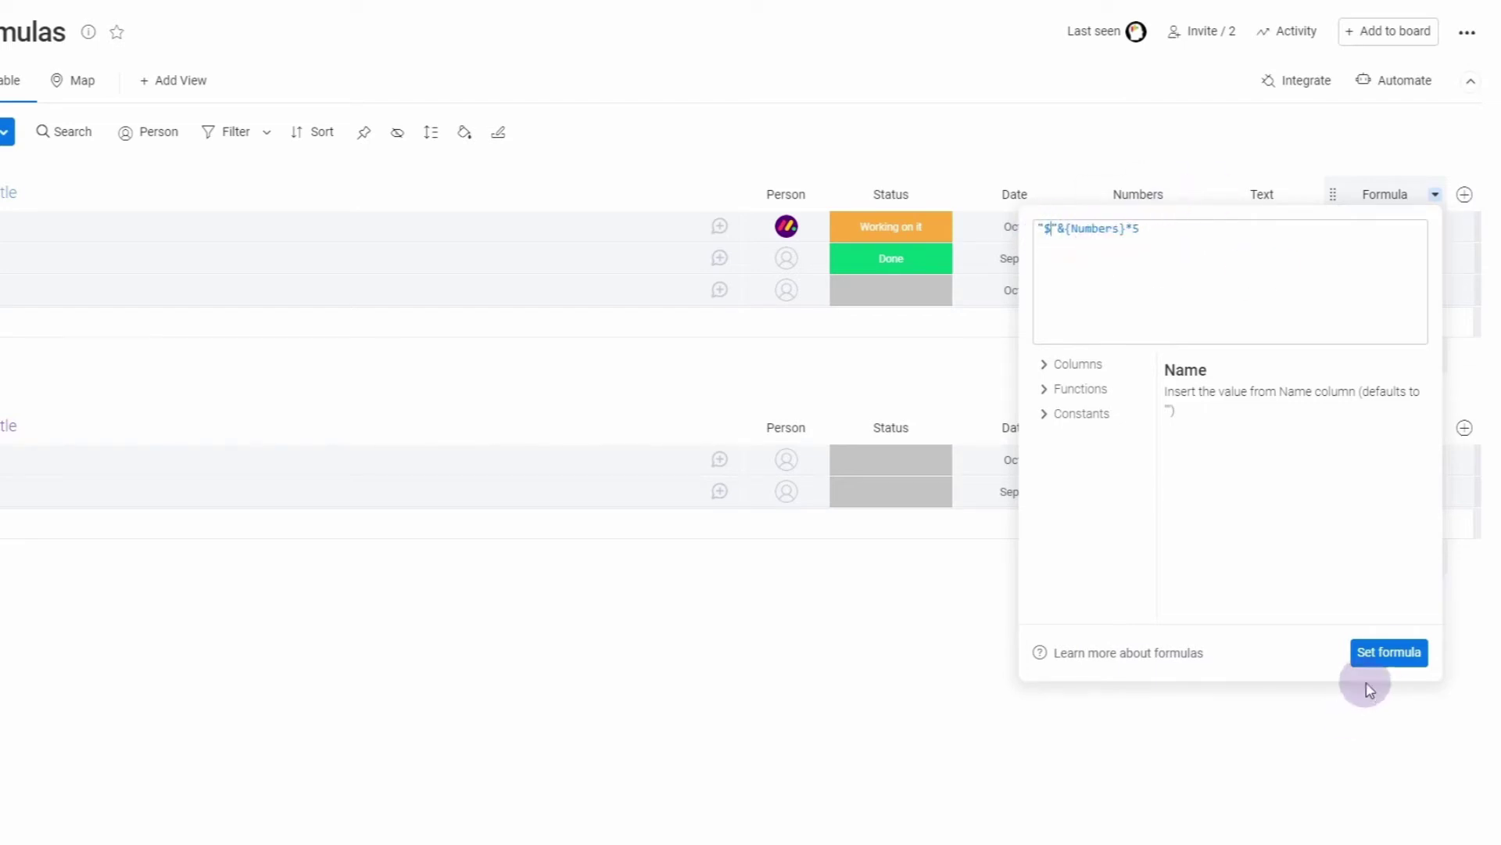
pyautogui.click(1386, 656)
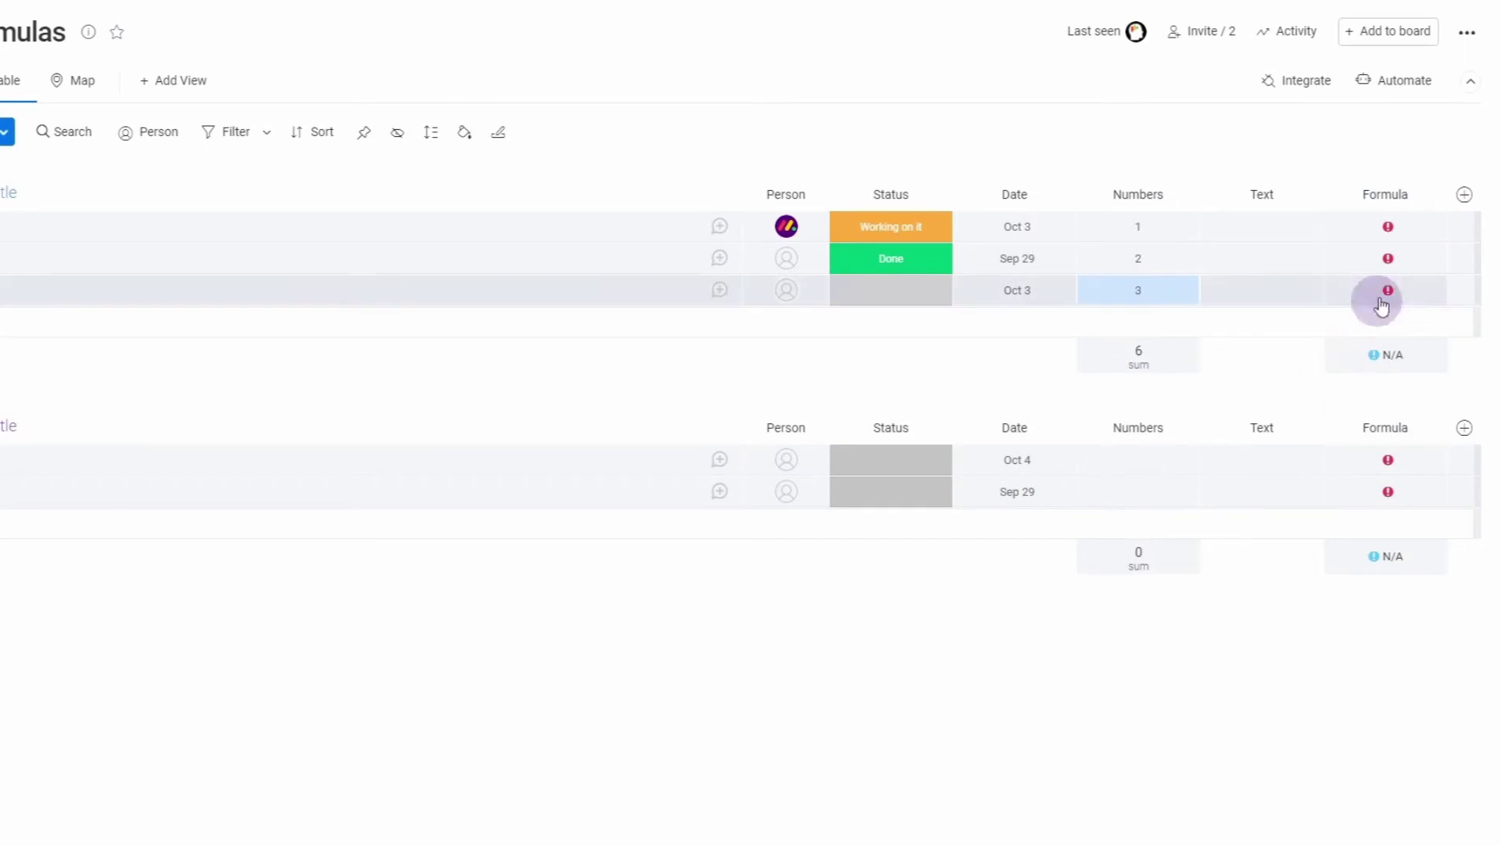
# Step: Enclose the multiplication in parentheses so the formula reads "$"&({Numbers}*5), and save it
pyautogui.click(1387, 258)
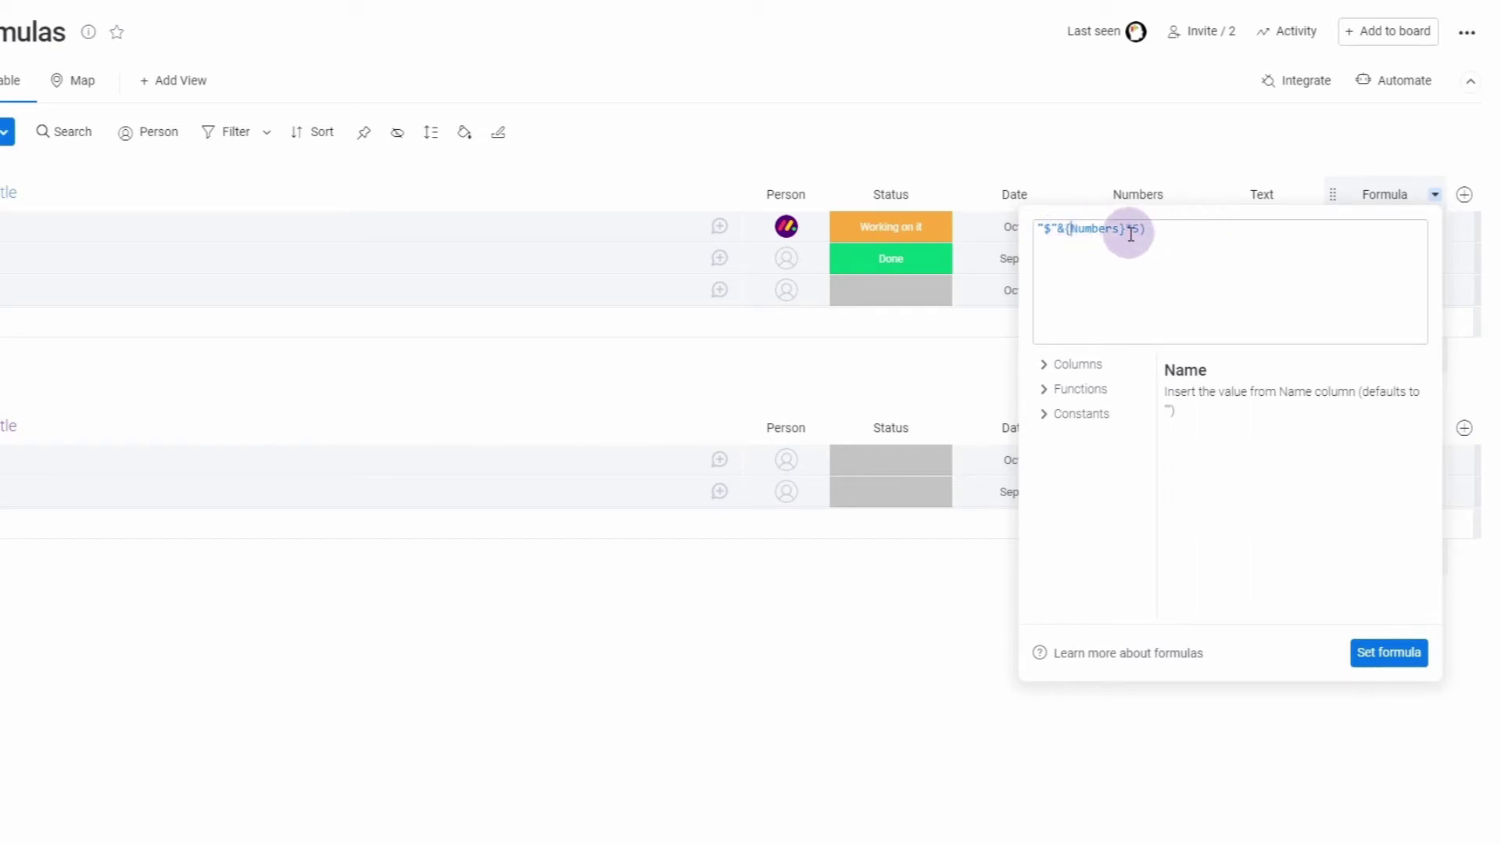
pyautogui.write('(')
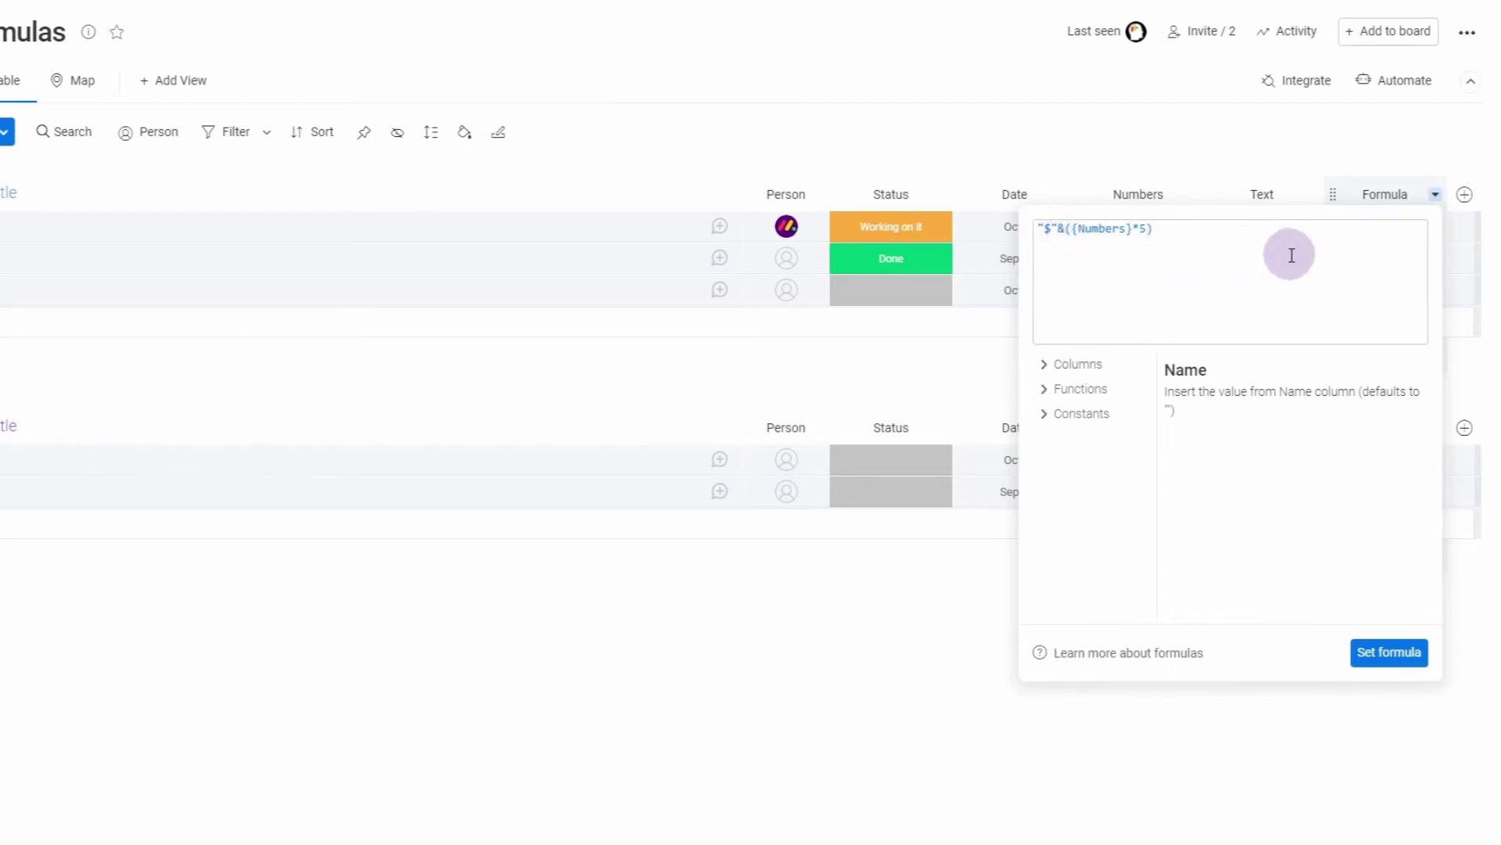
pyautogui.click(1389, 652)
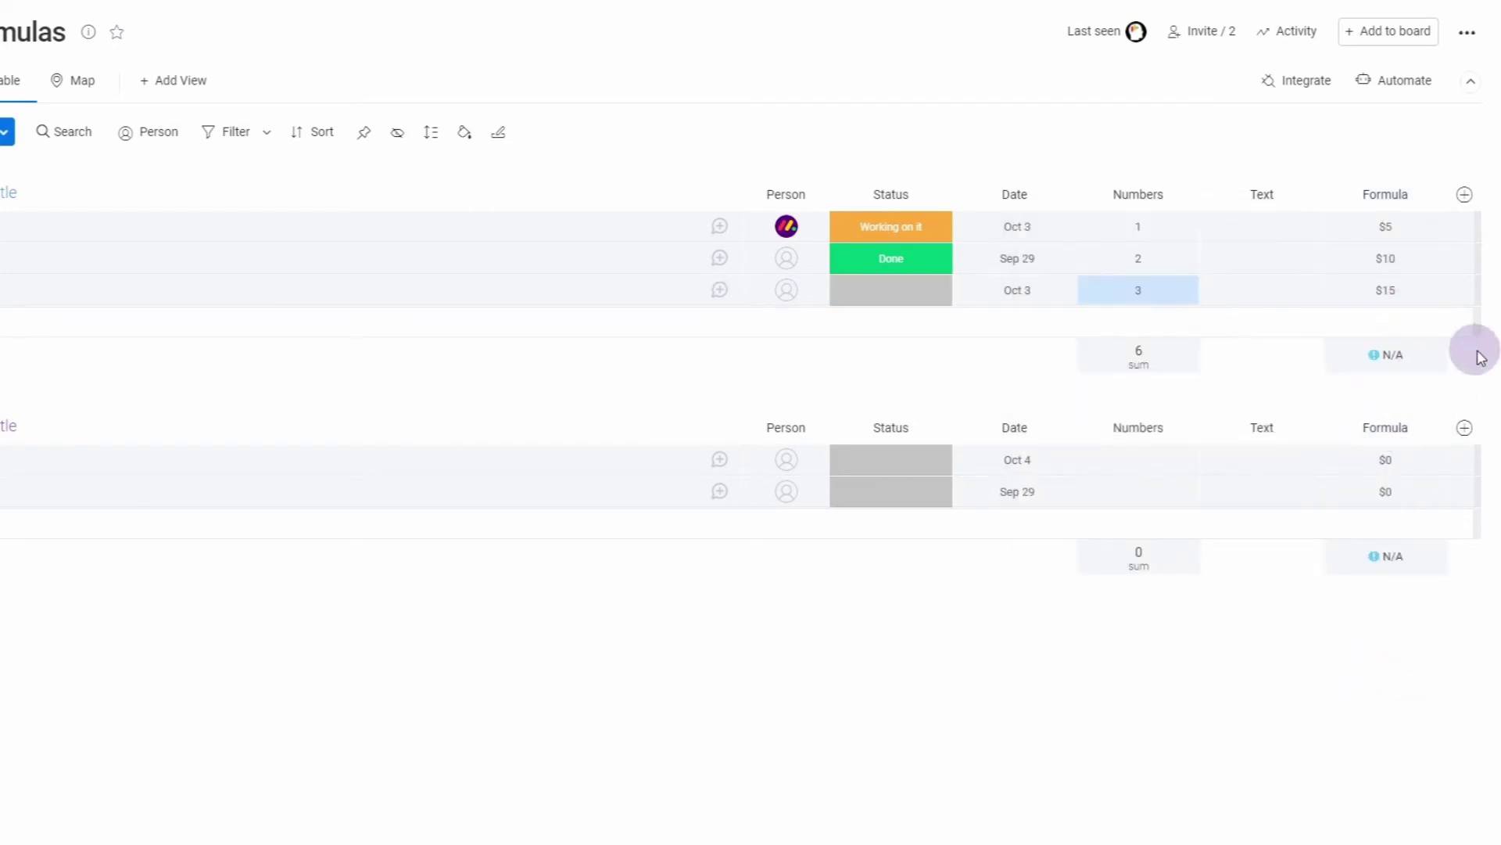
# Step: Remove the quoted dollar sign and the ampersand so the formula reads ({Numbers}*5), and save it
pyautogui.moveTo(1384, 358)
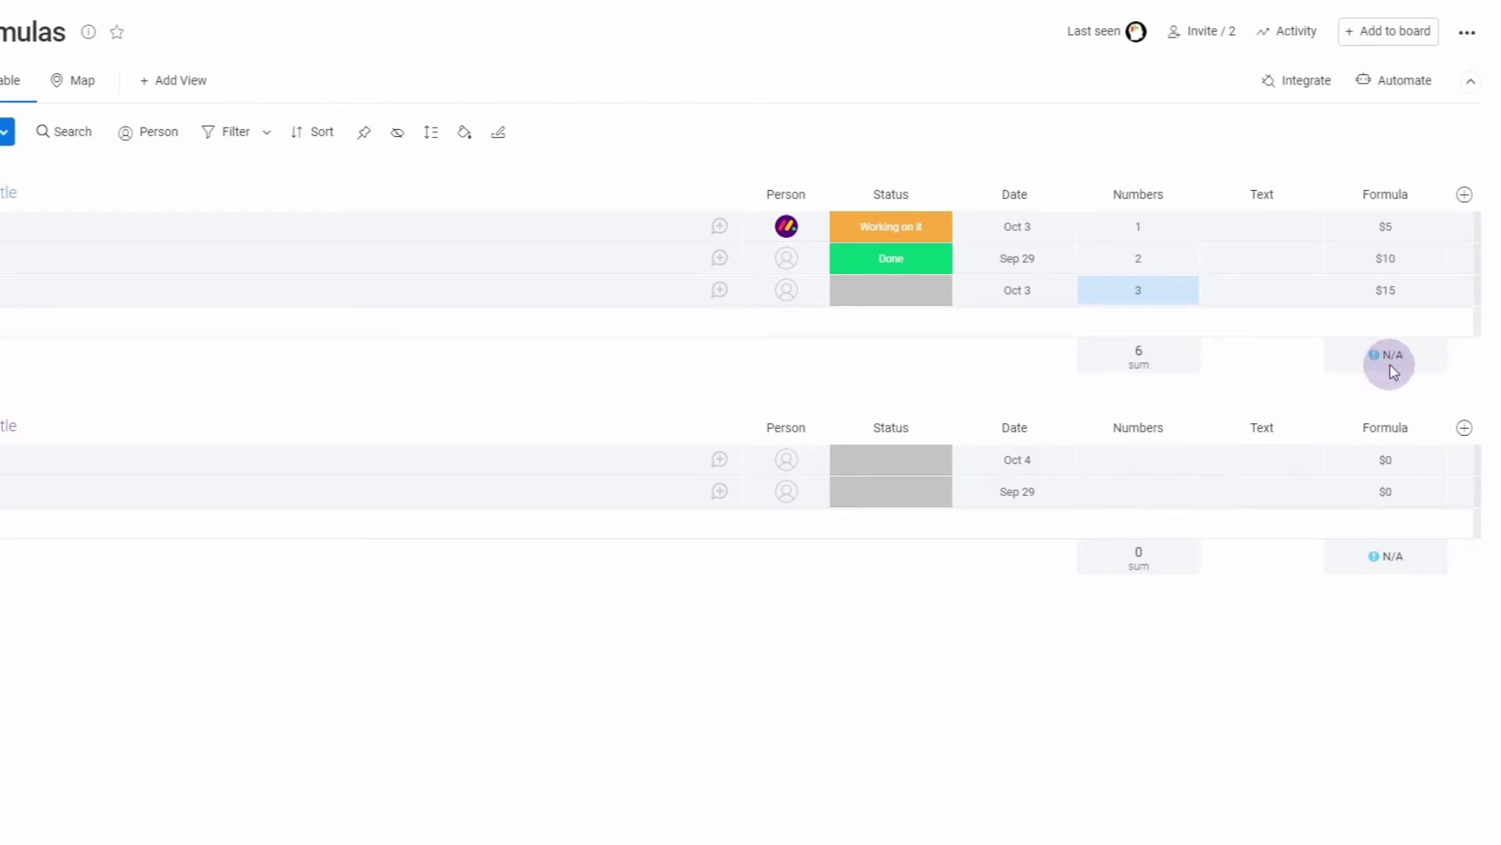
pyautogui.click(1402, 256)
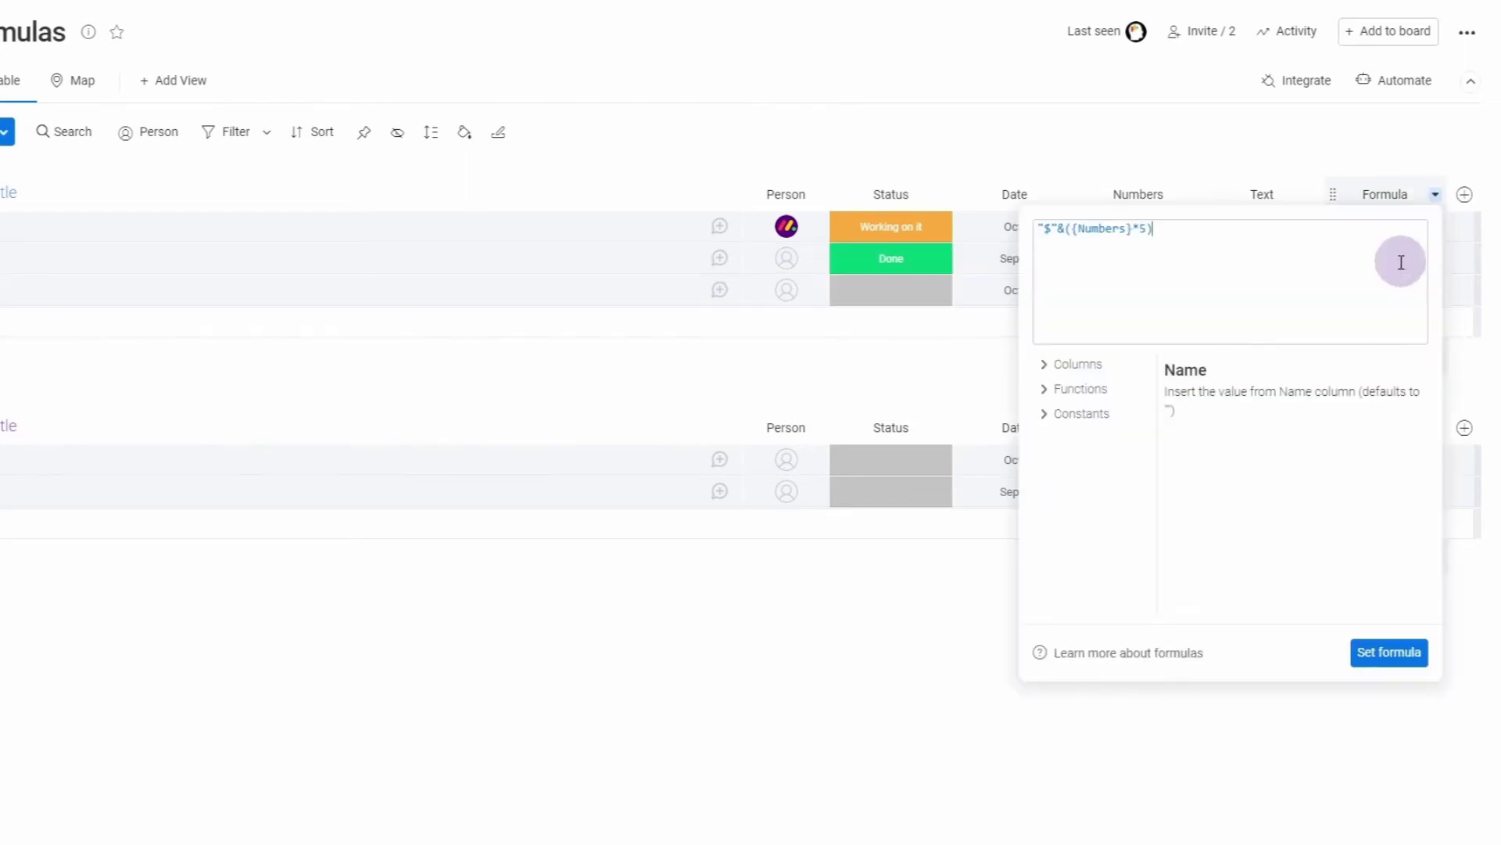
pyautogui.doubleClick(1108, 229)
pyautogui.click(1244, 258)
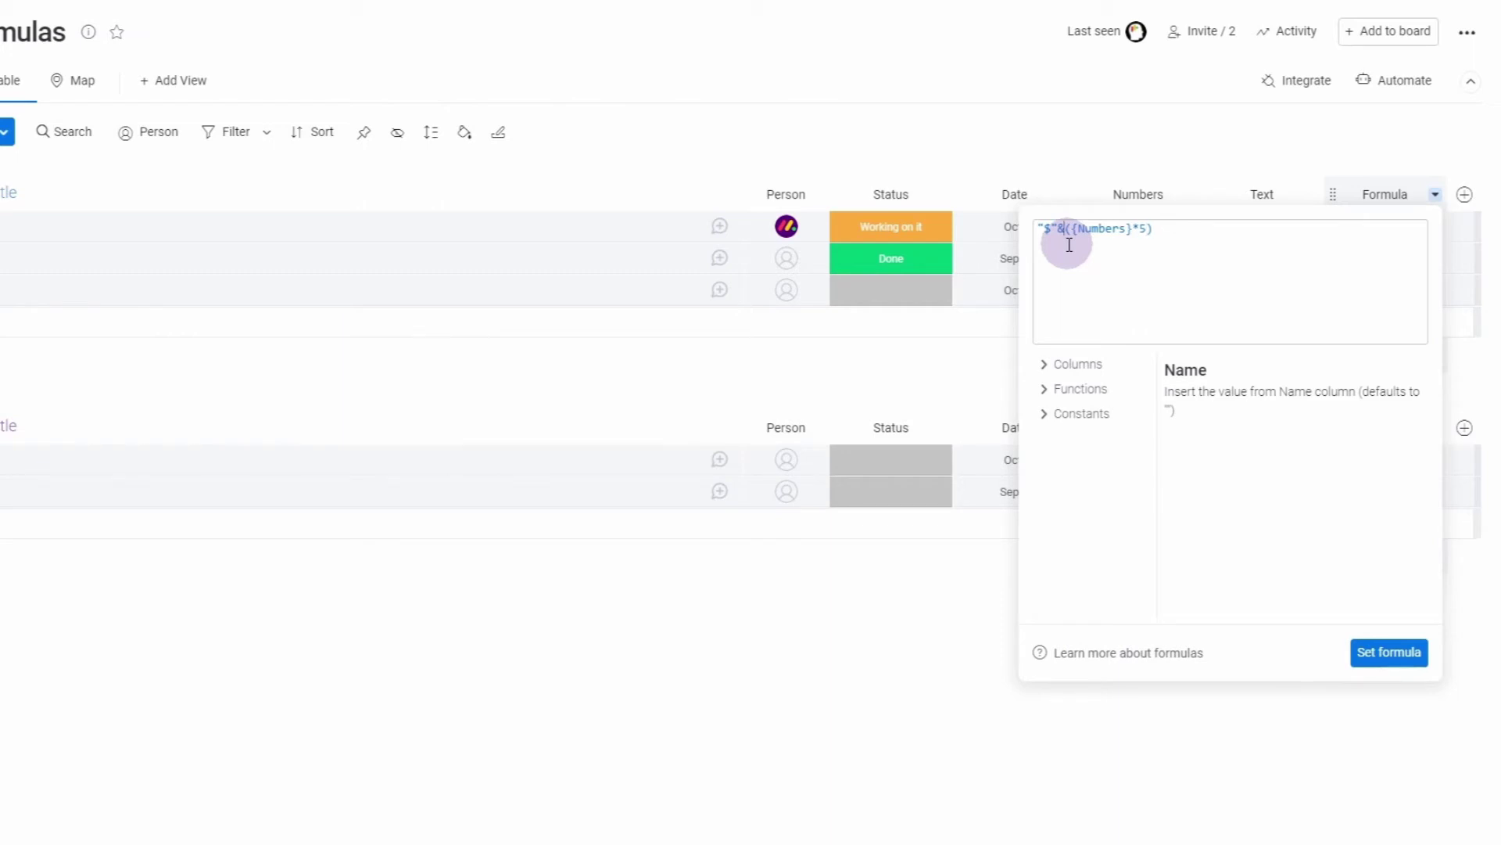
pyautogui.press('BackSpace')
pyautogui.press('BackSpace')
pyautogui.press('BackSpace')
pyautogui.press('BackSpace')
pyautogui.click(1380, 654)
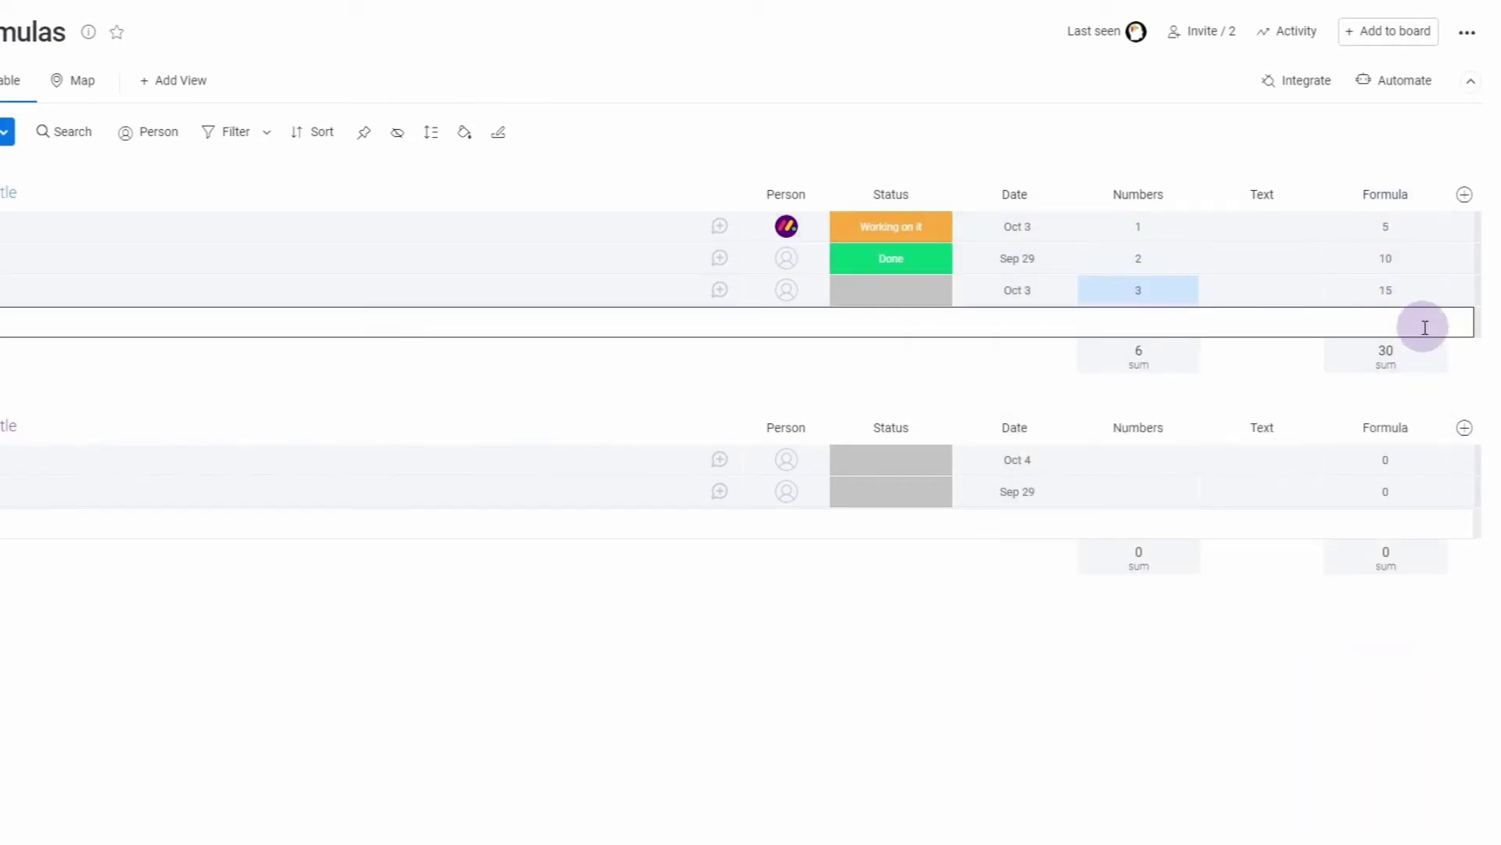
# Step: Set the unit of the Formula column's sum summary to $ and close the summary settings
pyautogui.click(1400, 362)
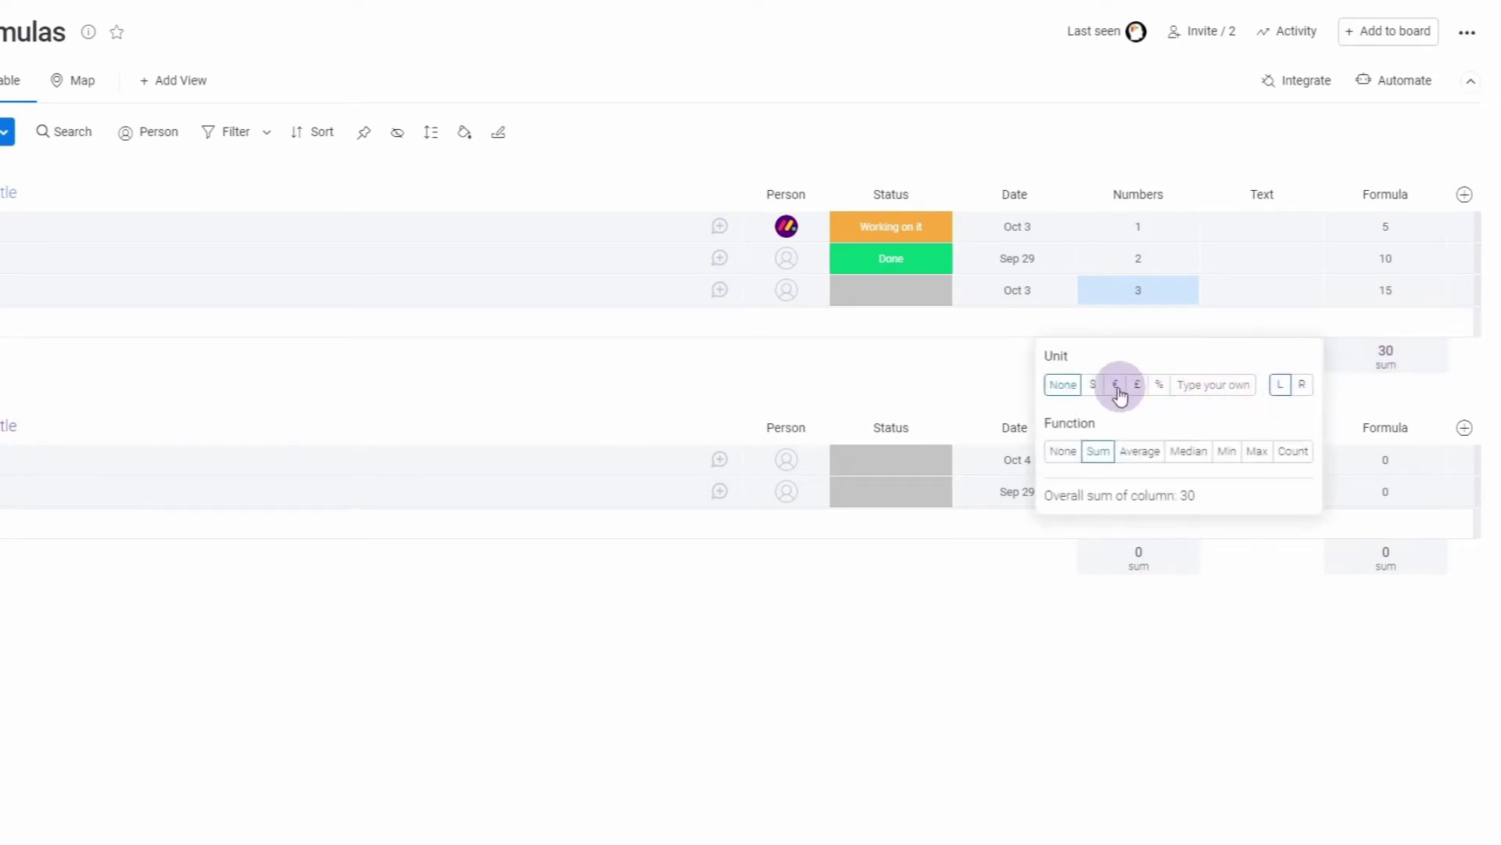
pyautogui.click(1092, 386)
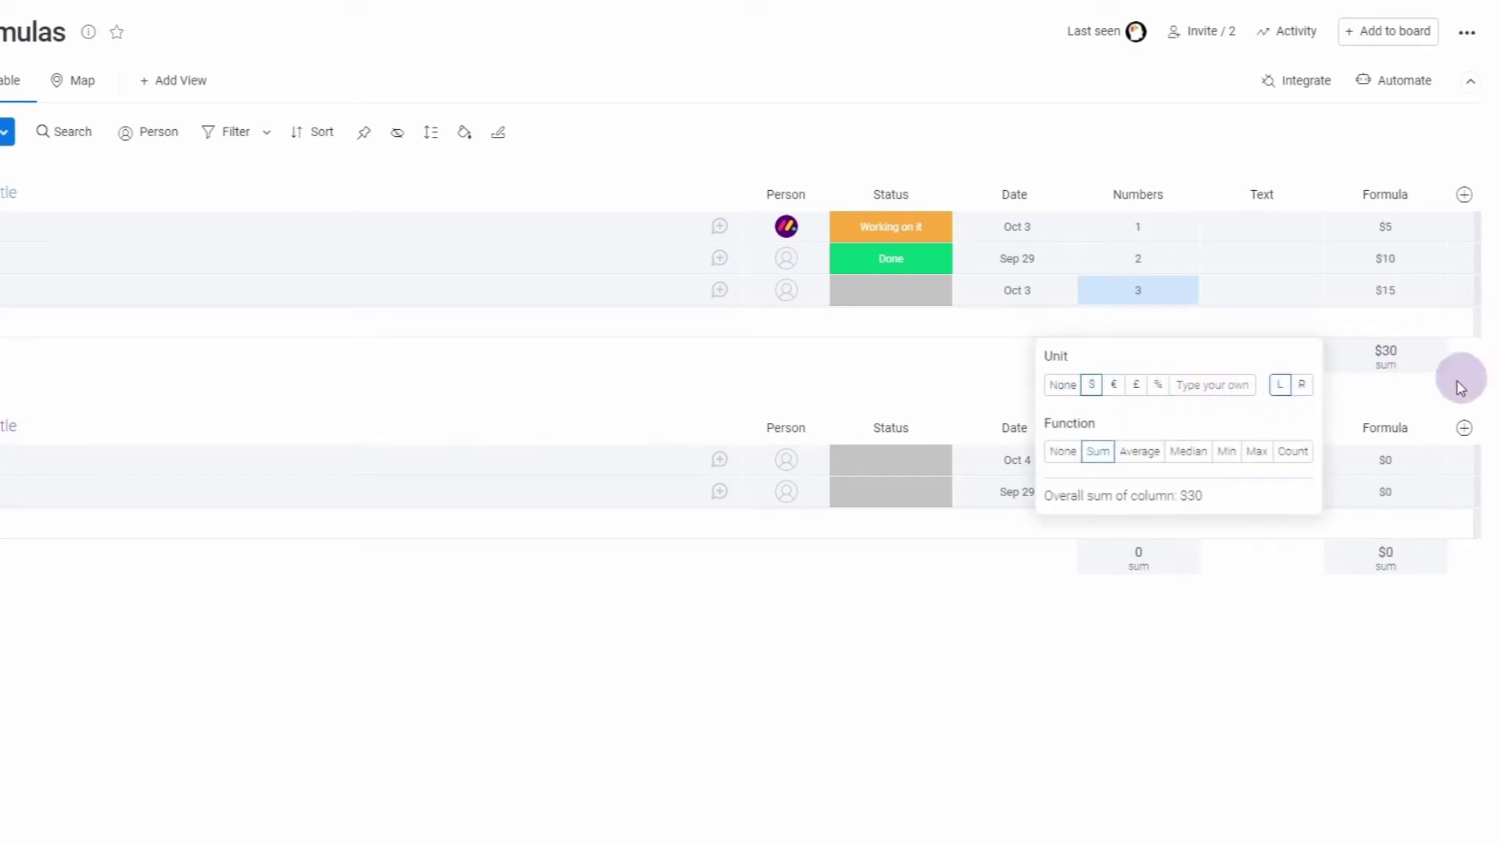
pyautogui.click(1387, 401)
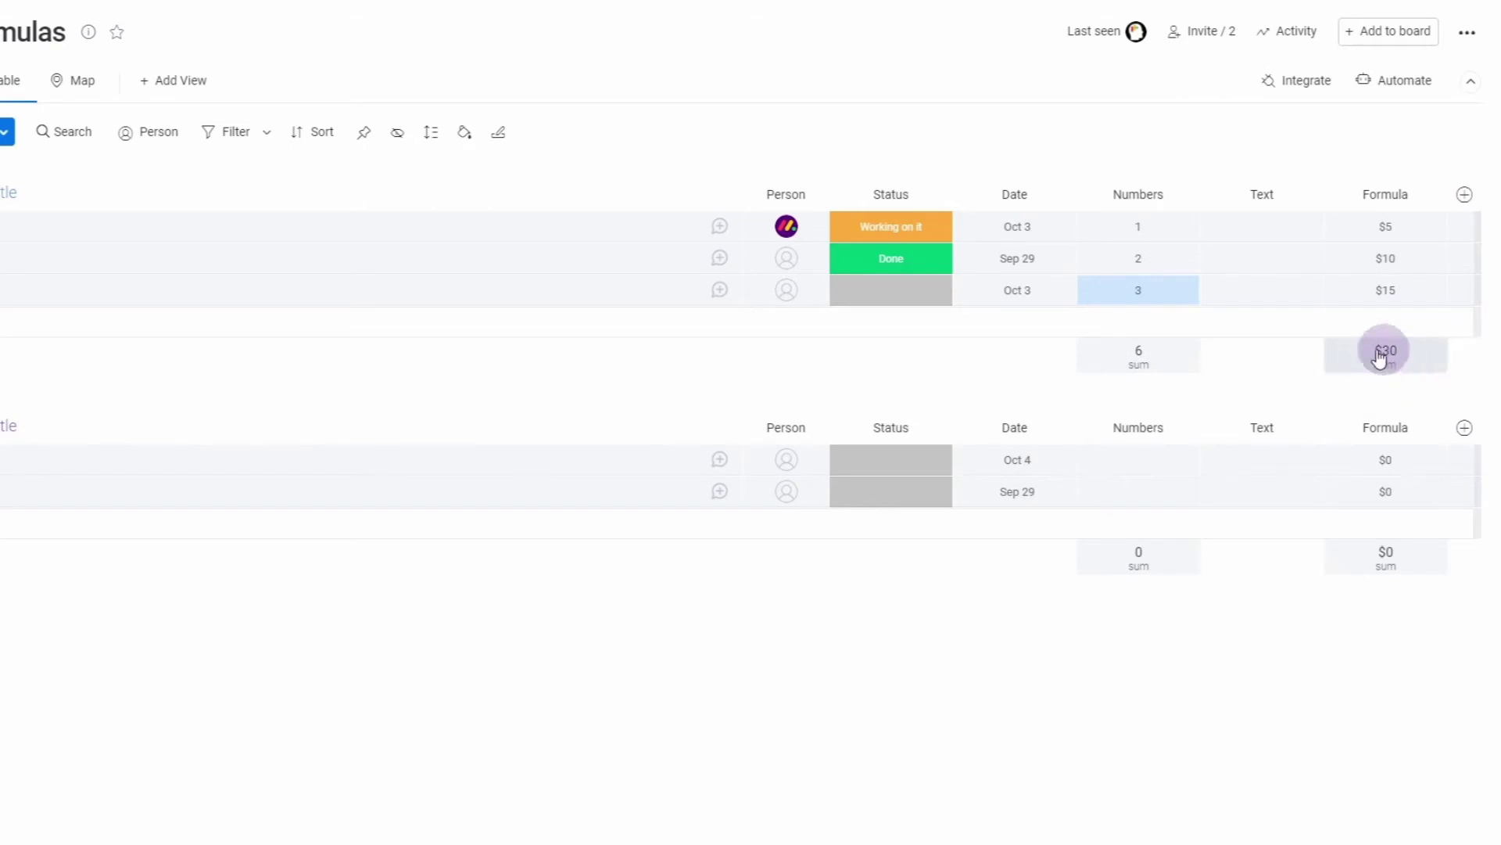
# Step: Hide the Formula column's summary and show it again
pyautogui.click(1435, 194)
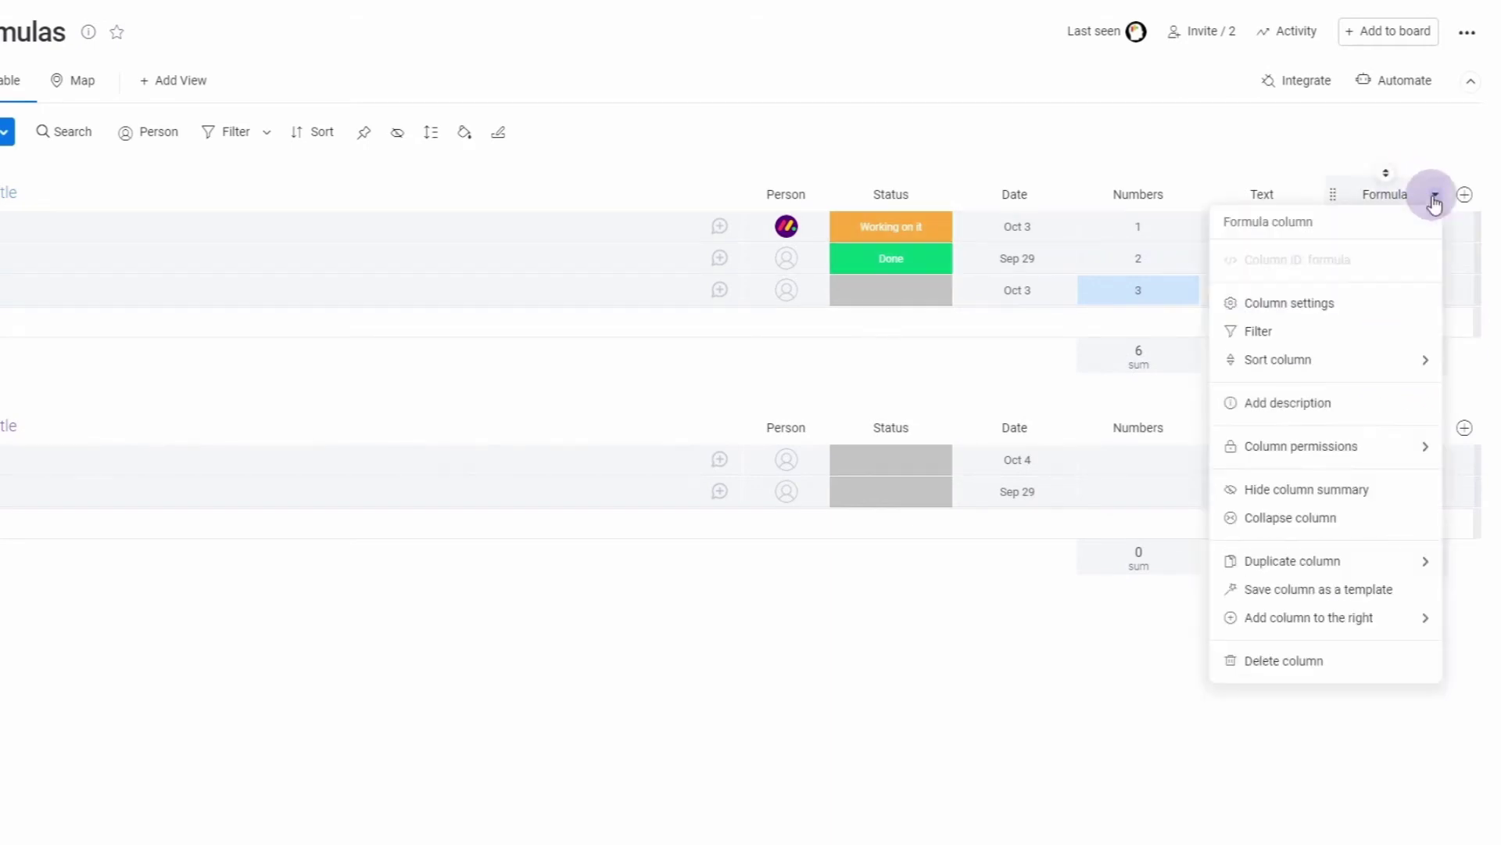
pyautogui.click(1298, 489)
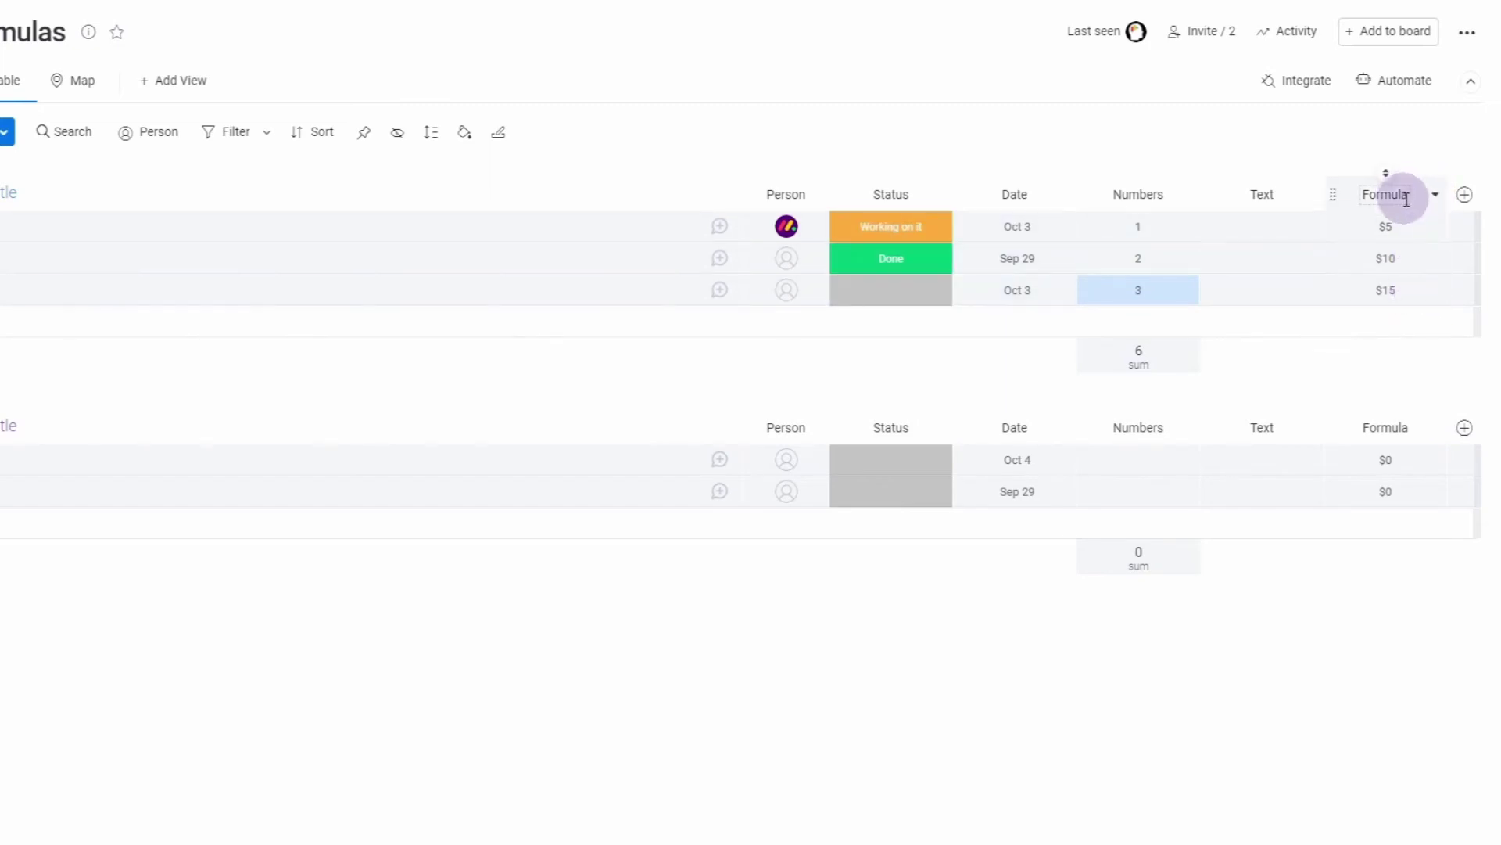
pyautogui.click(1433, 195)
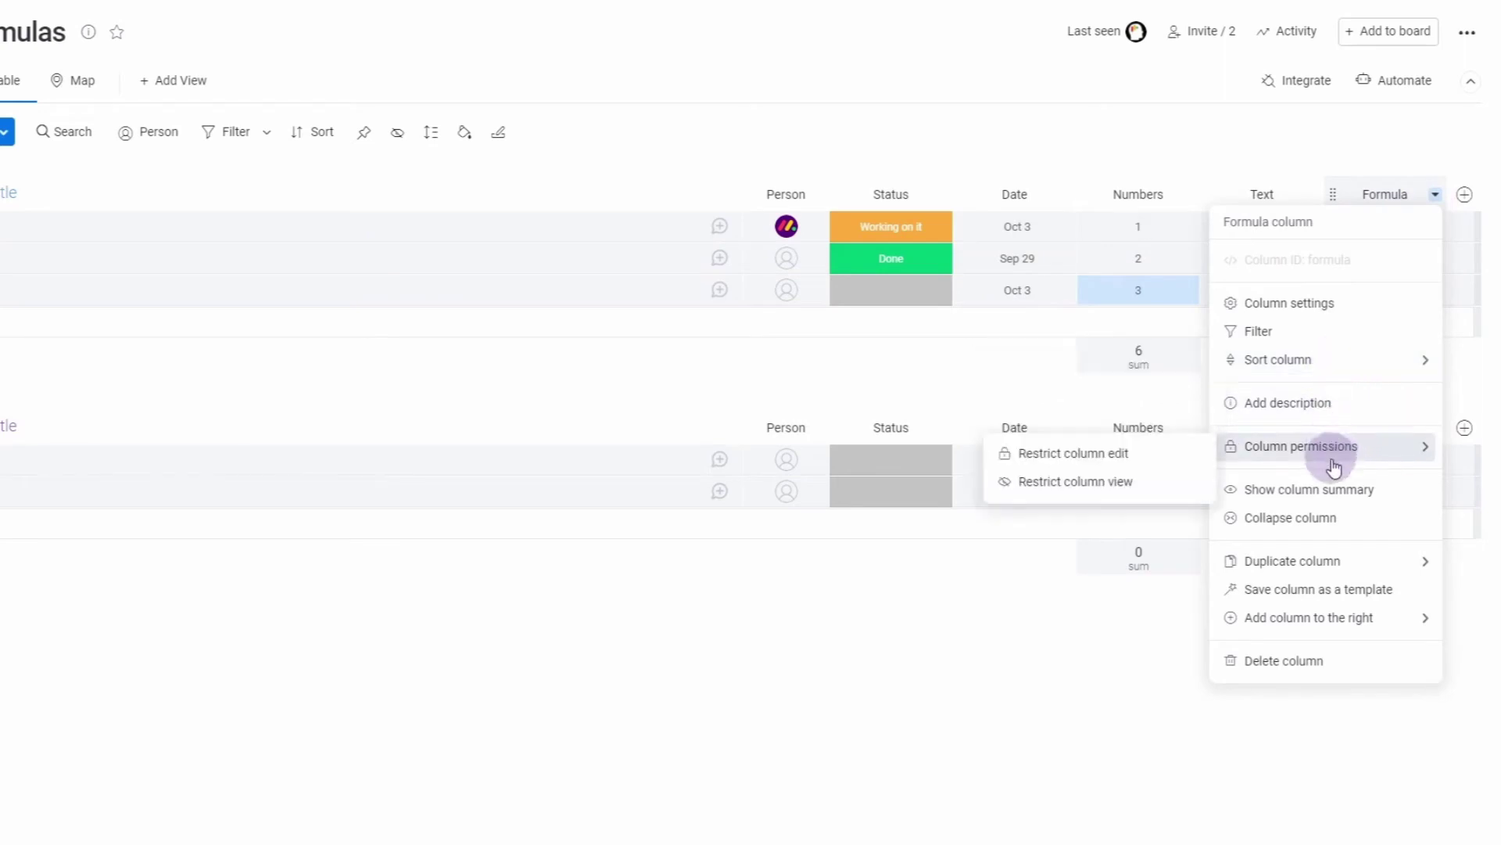
pyautogui.click(1335, 490)
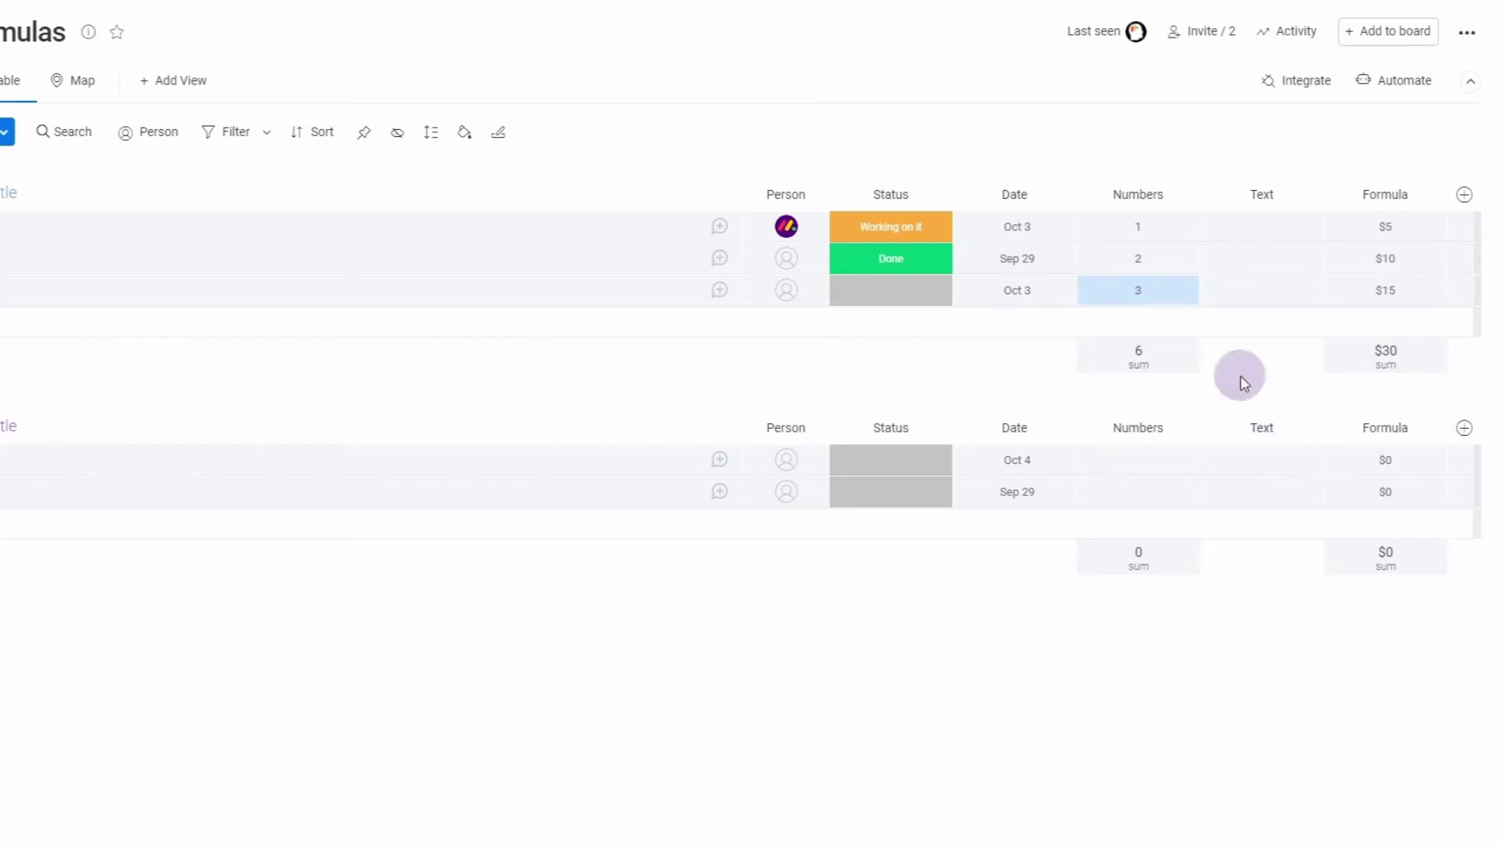
# Step: Look up the TEXT function's syntax, rewrite the formula as TEXT({Numbers}*5,"$#,##0.00"), and save it
pyautogui.click(1413, 257)
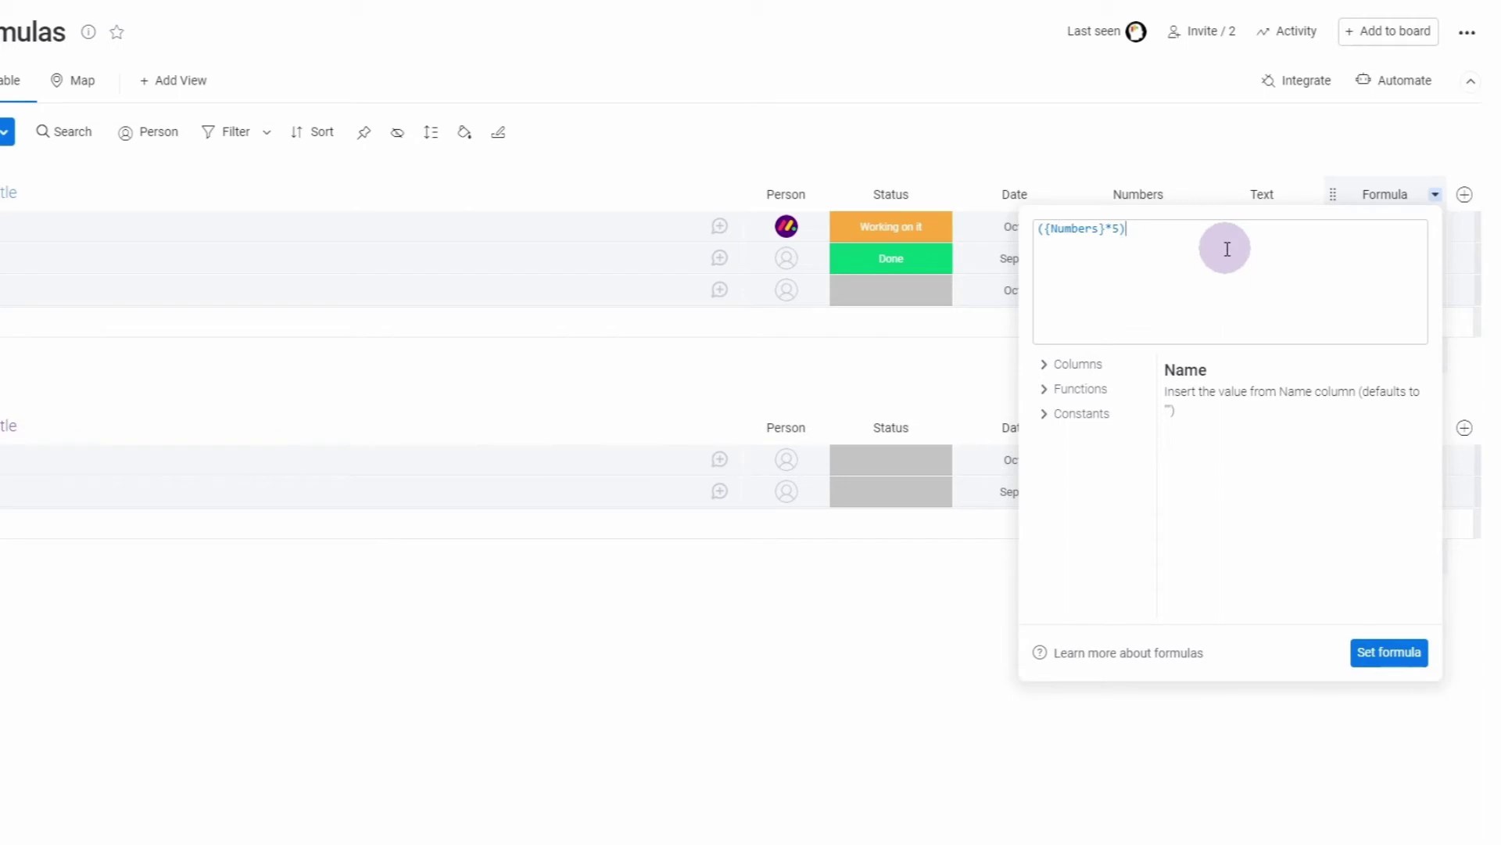
pyautogui.click(1108, 389)
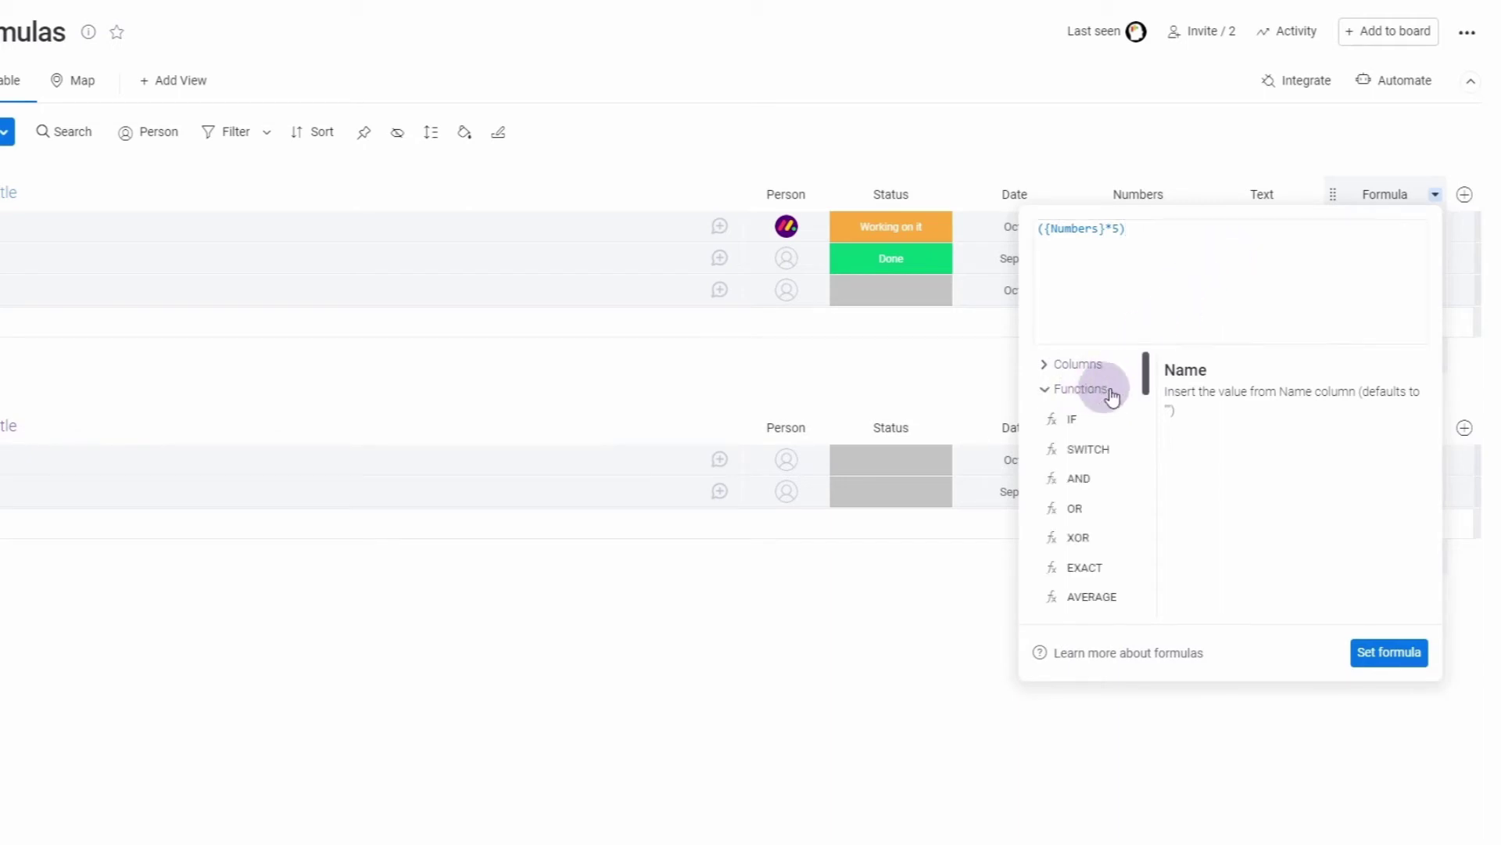
pyautogui.moveTo(1147, 368); pyautogui.dragTo(1133, 463)
pyautogui.moveTo(1145, 466)
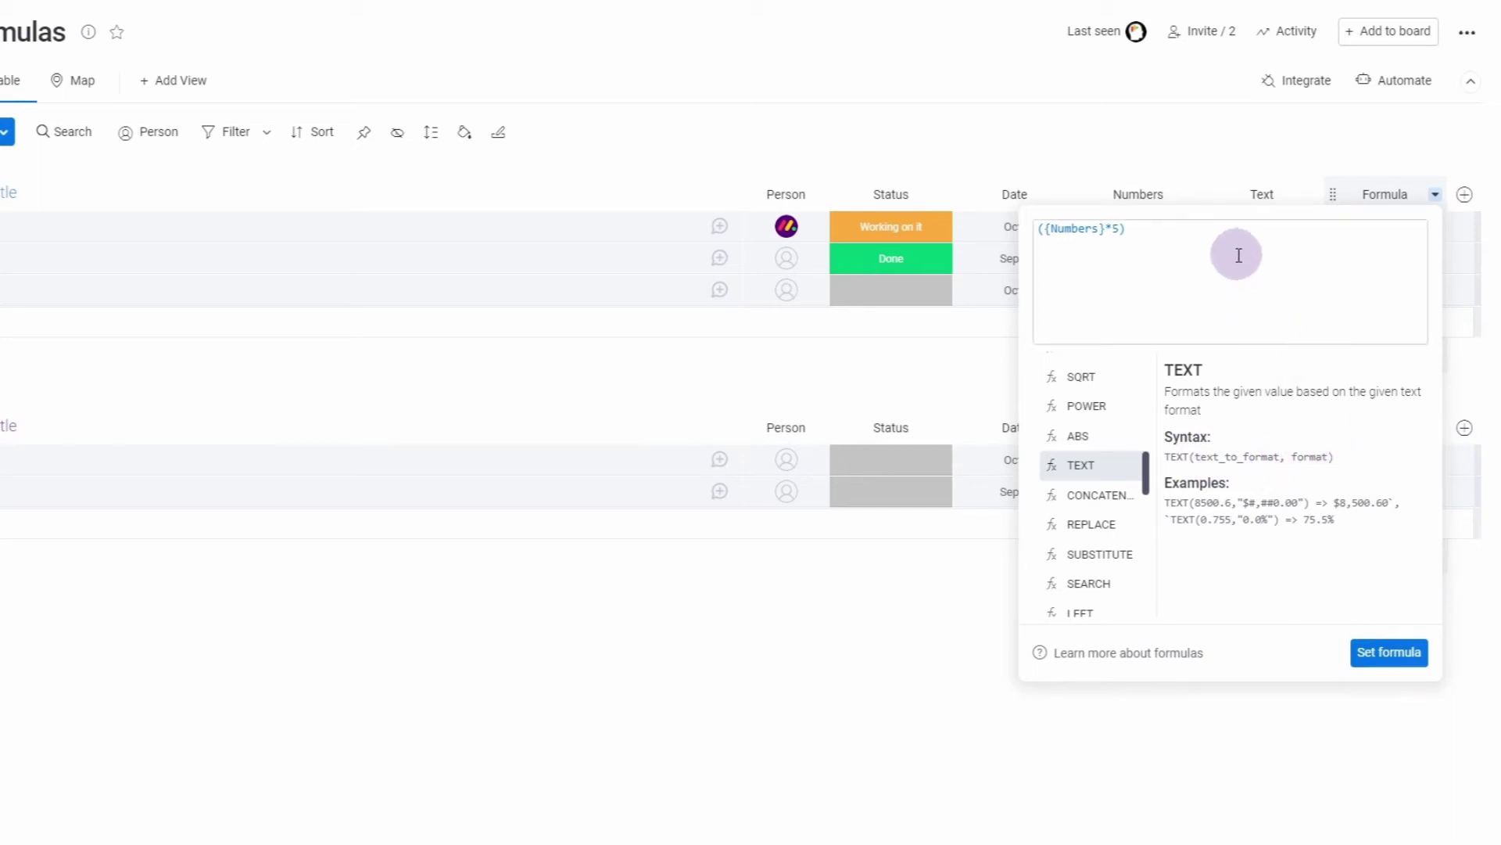
pyautogui.press('Left')
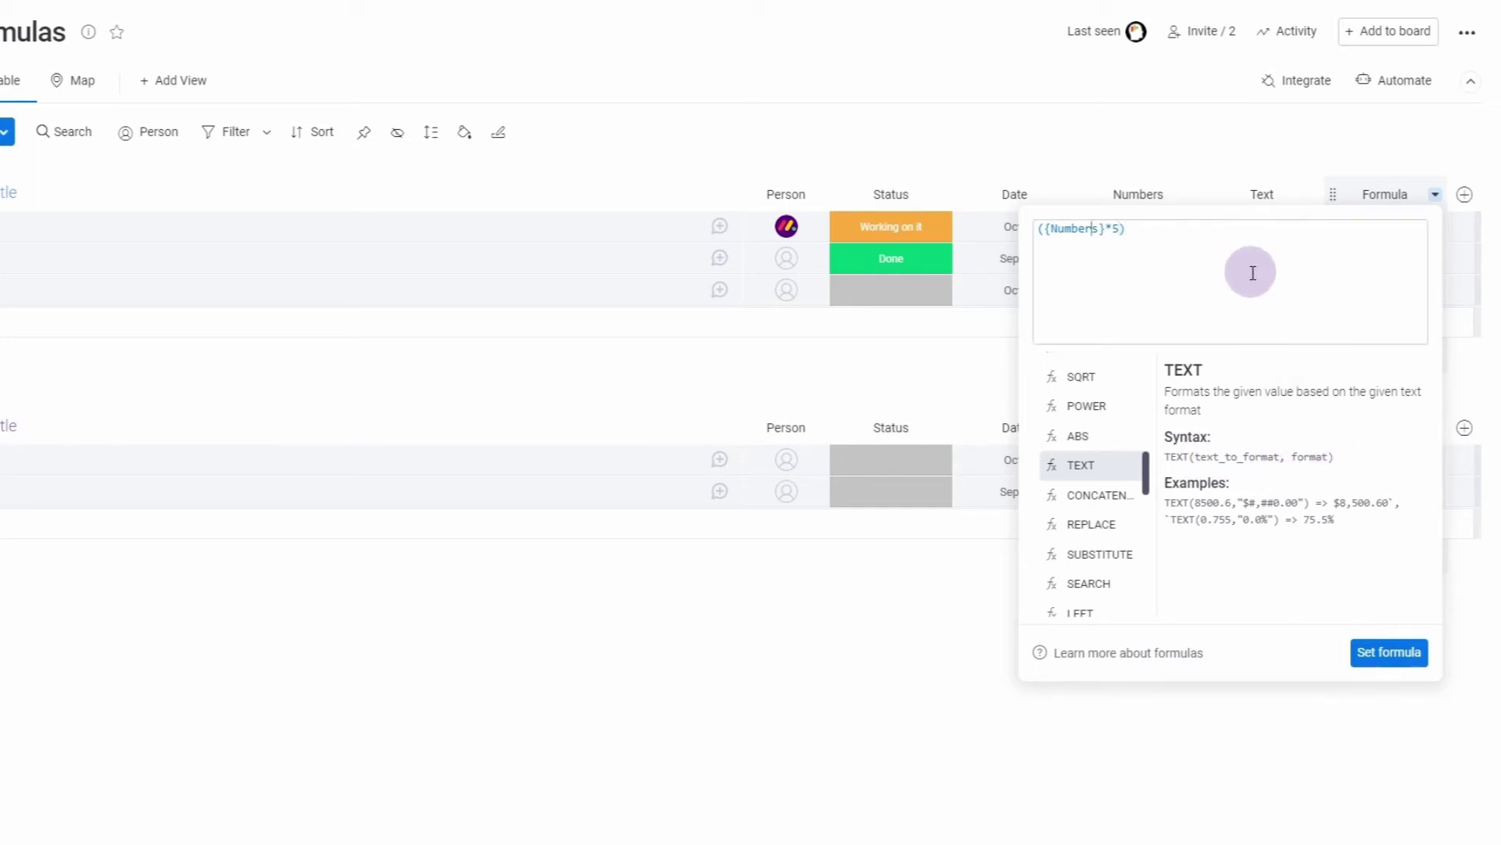
pyautogui.write('TEXT')
pyautogui.press('End')
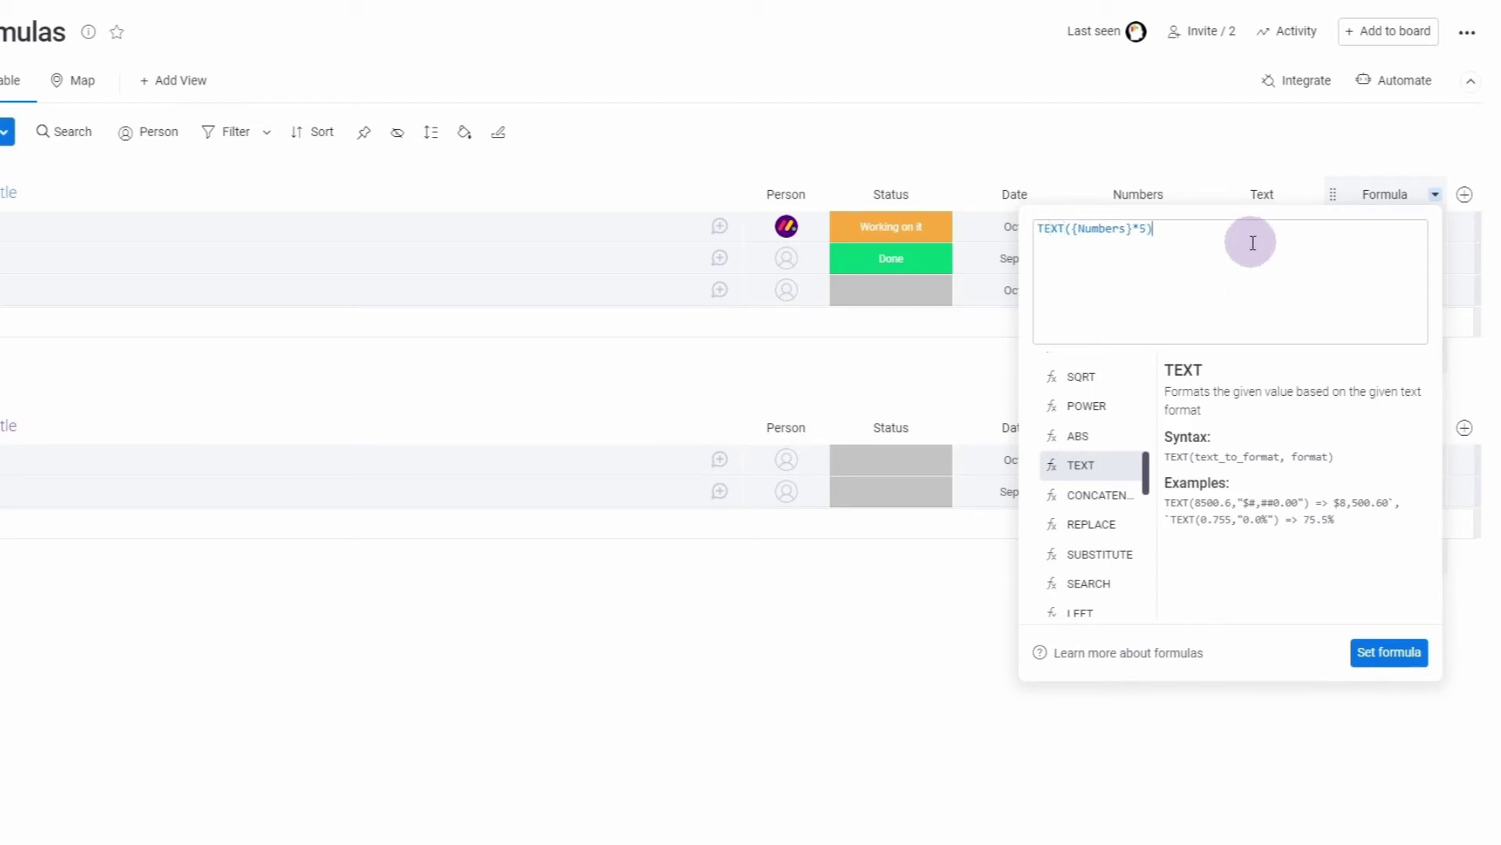
pyautogui.write(',')
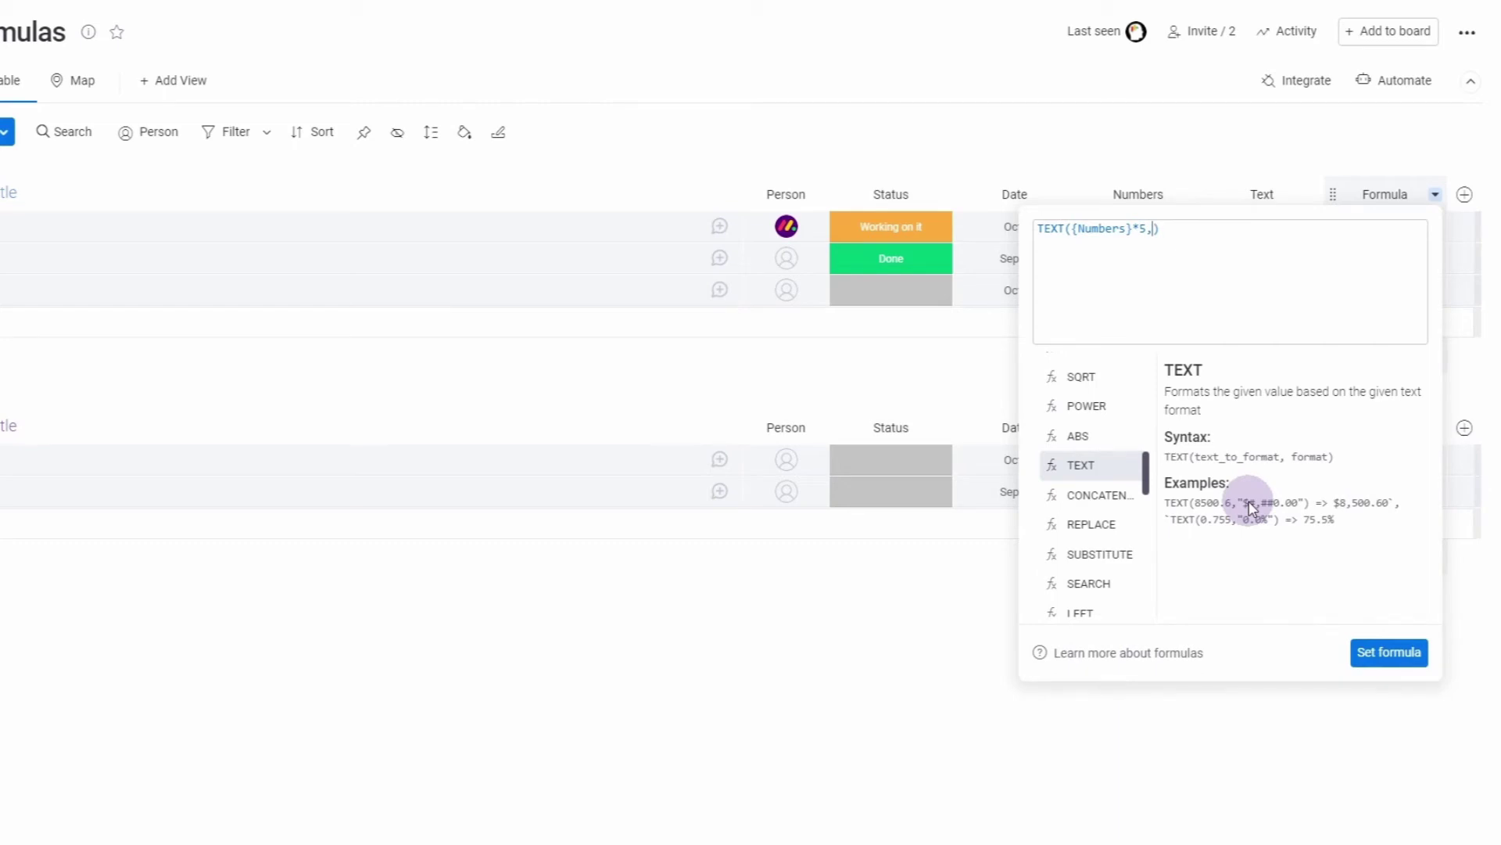
pyautogui.write('"$')
pyautogui.write('#,##0.00"')
pyautogui.click(1400, 651)
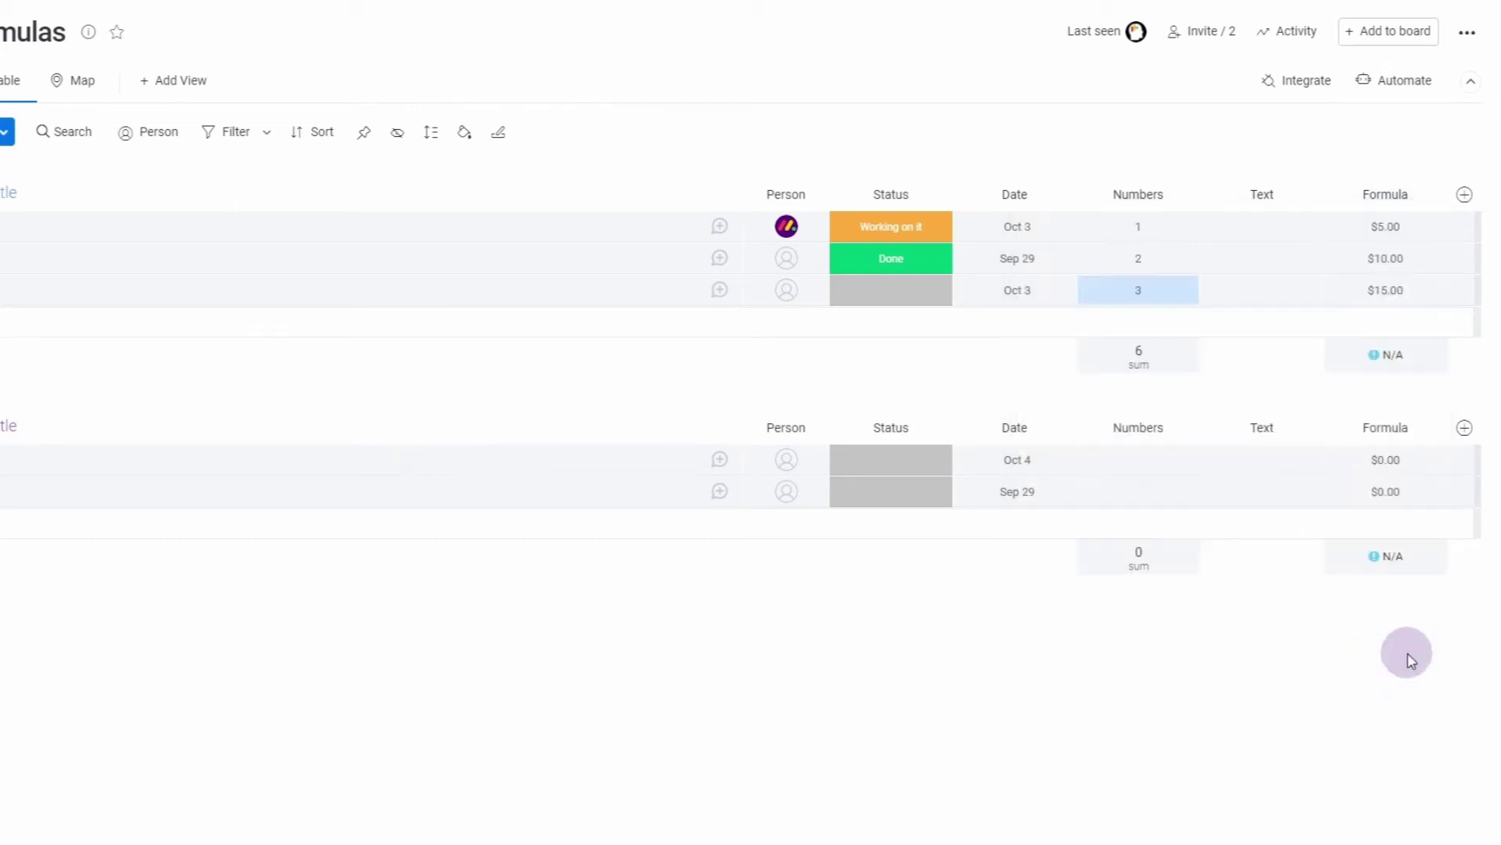
# Step: Set the first item's value in the Numbers column to 0
pyautogui.click(1400, 235)
pyautogui.click(1273, 151)
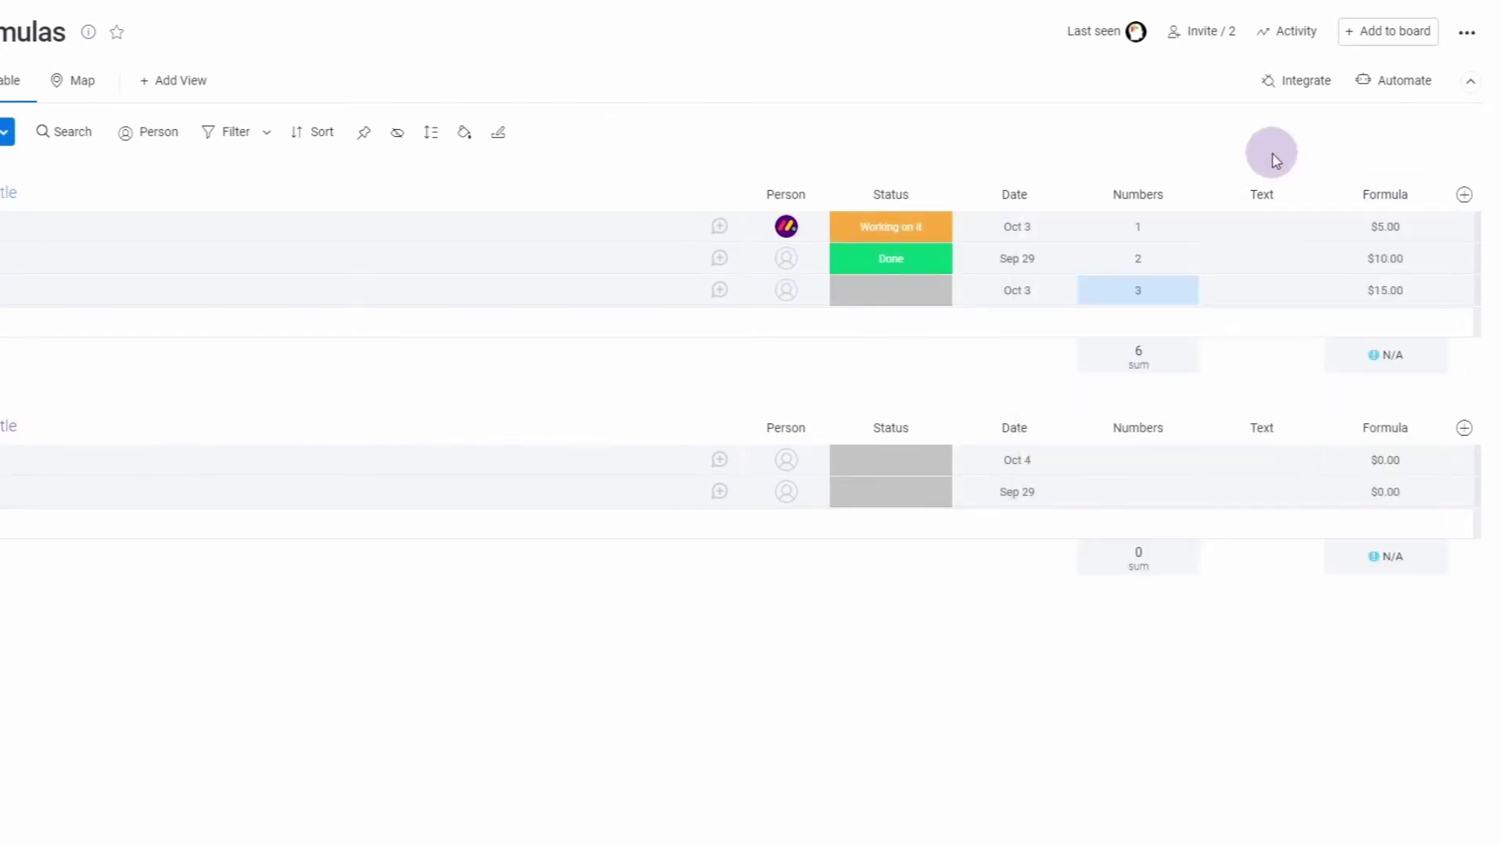
pyautogui.click(1150, 226)
pyautogui.write('0')
pyautogui.press('Return')
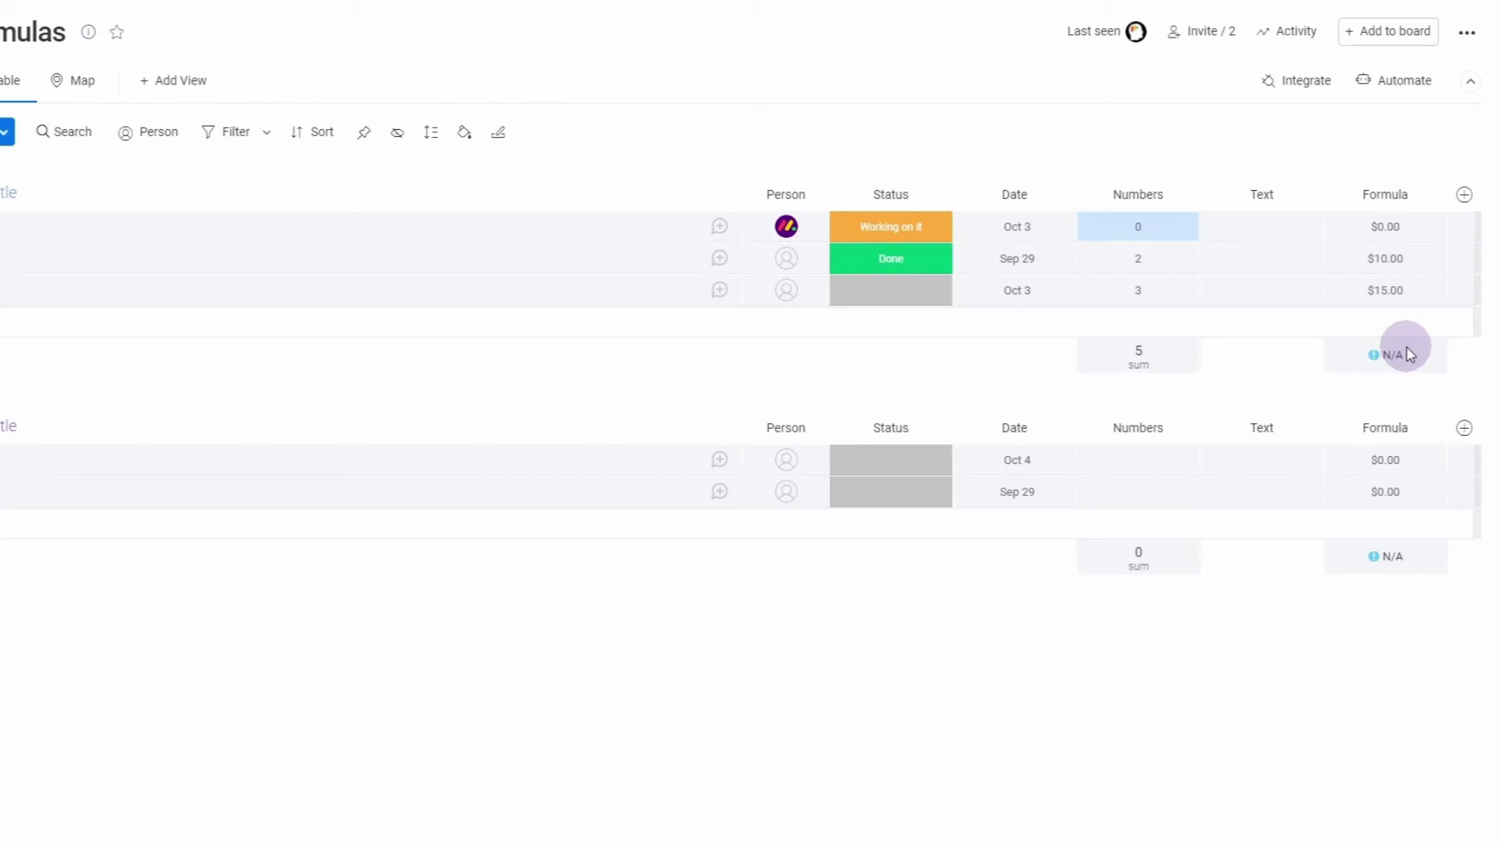
# Step: Replace the Formula column's formula with IF({Status}="Done"{Numbers}*100,{Numbers}*2) and save it
pyautogui.click(1374, 305)
pyautogui.click(1079, 227)
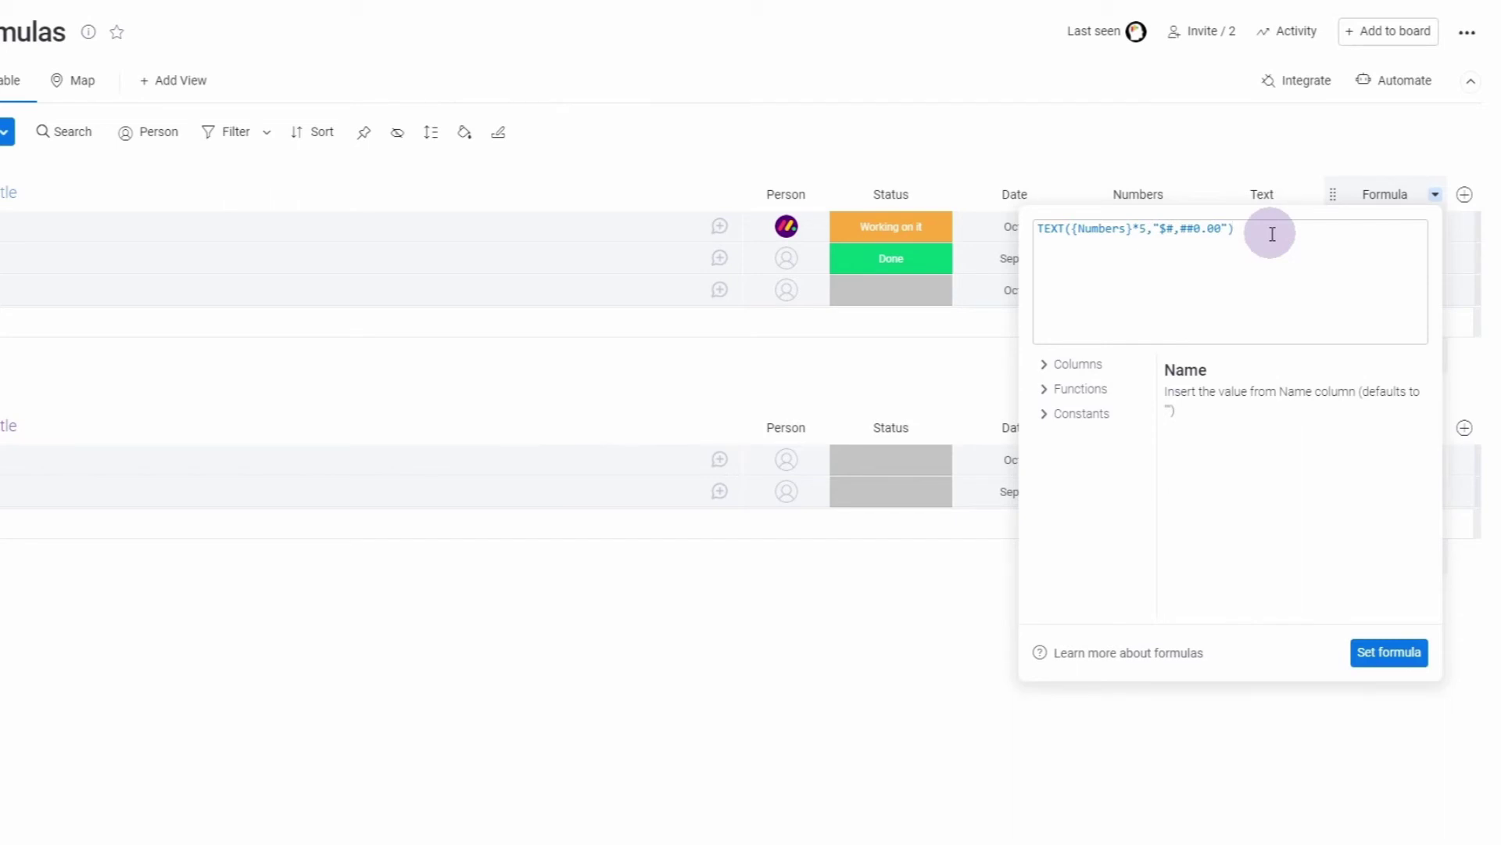
pyautogui.moveTo(1225, 229); pyautogui.dragTo(1180, 230)
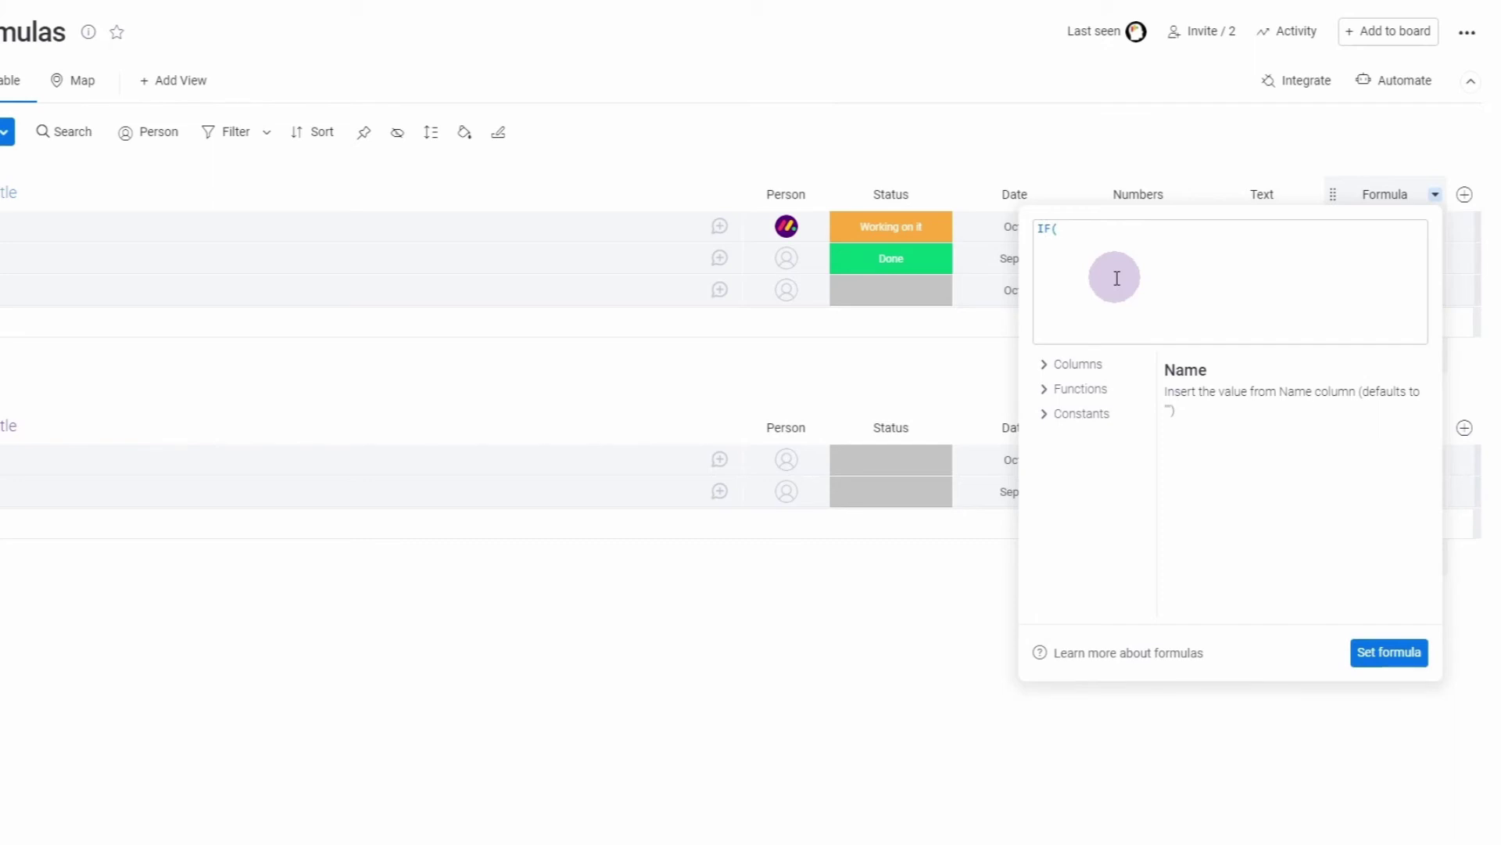
pyautogui.write('{')
pyautogui.click(1109, 308)
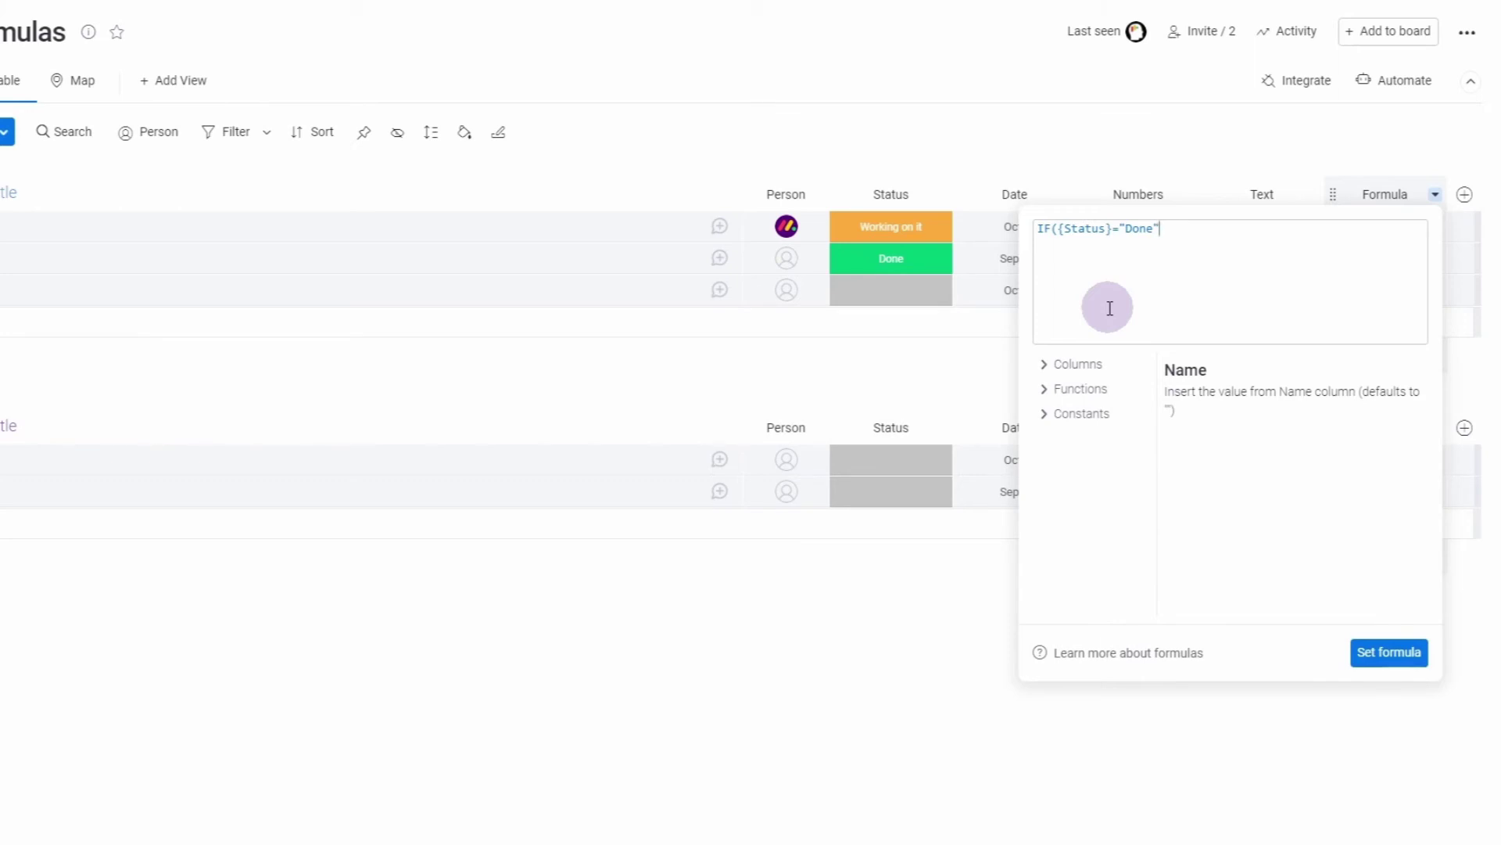
pyautogui.write('{')
pyautogui.click(1173, 371)
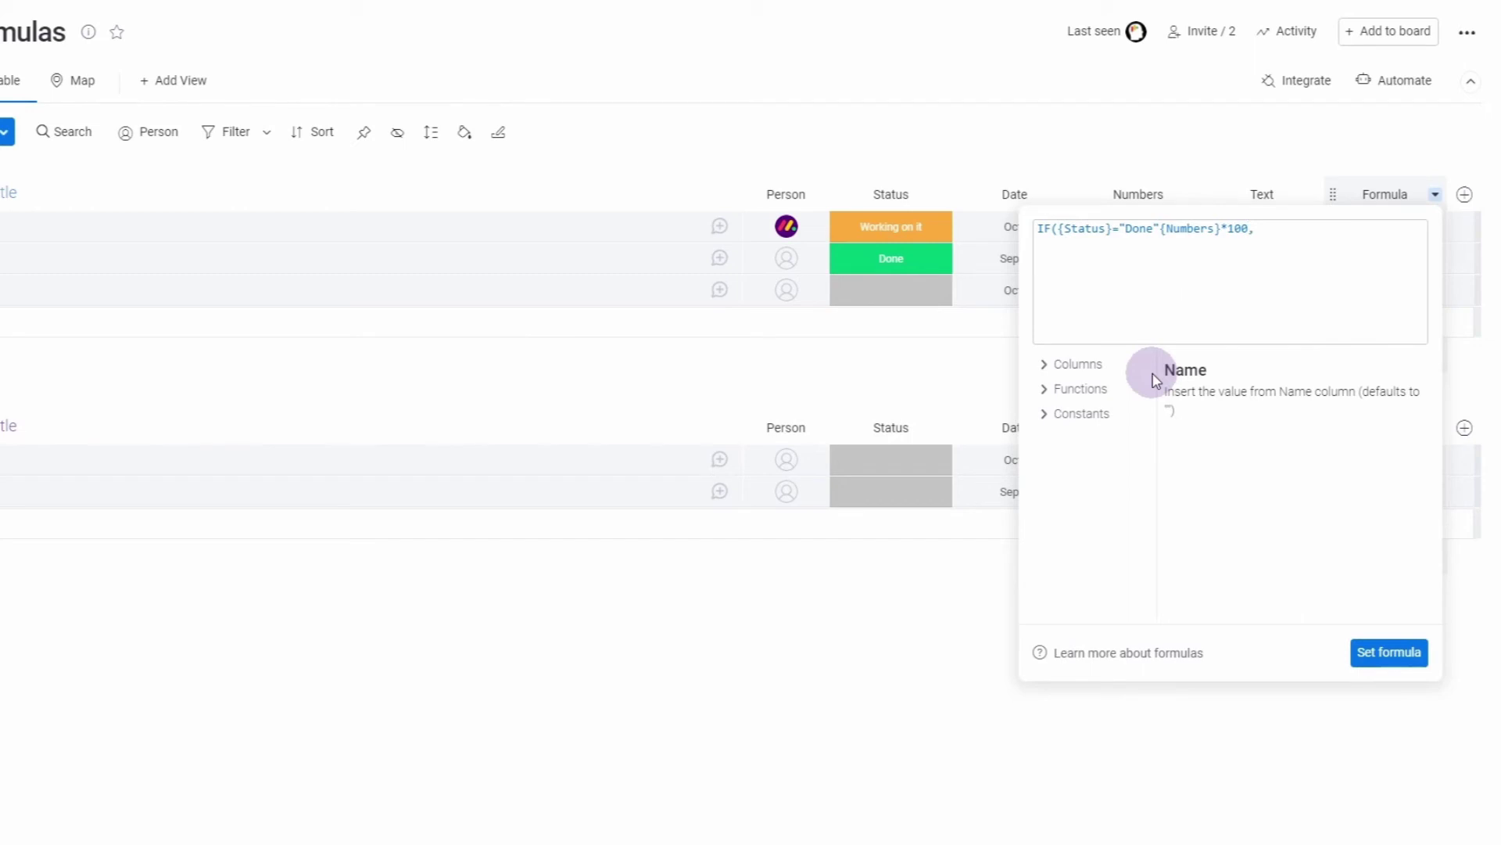
pyautogui.write('{')
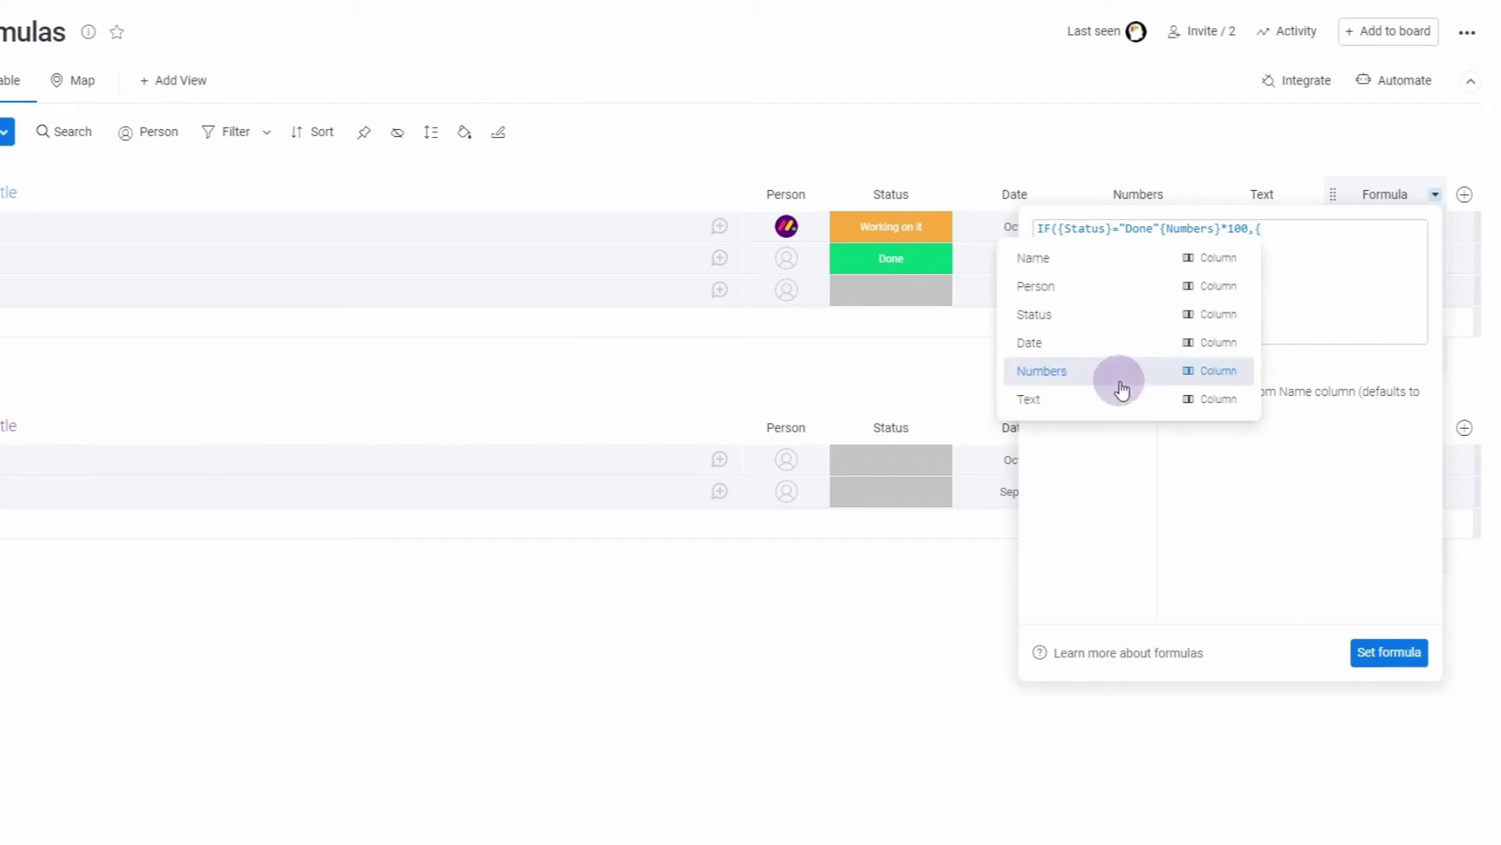
pyautogui.click(1126, 381)
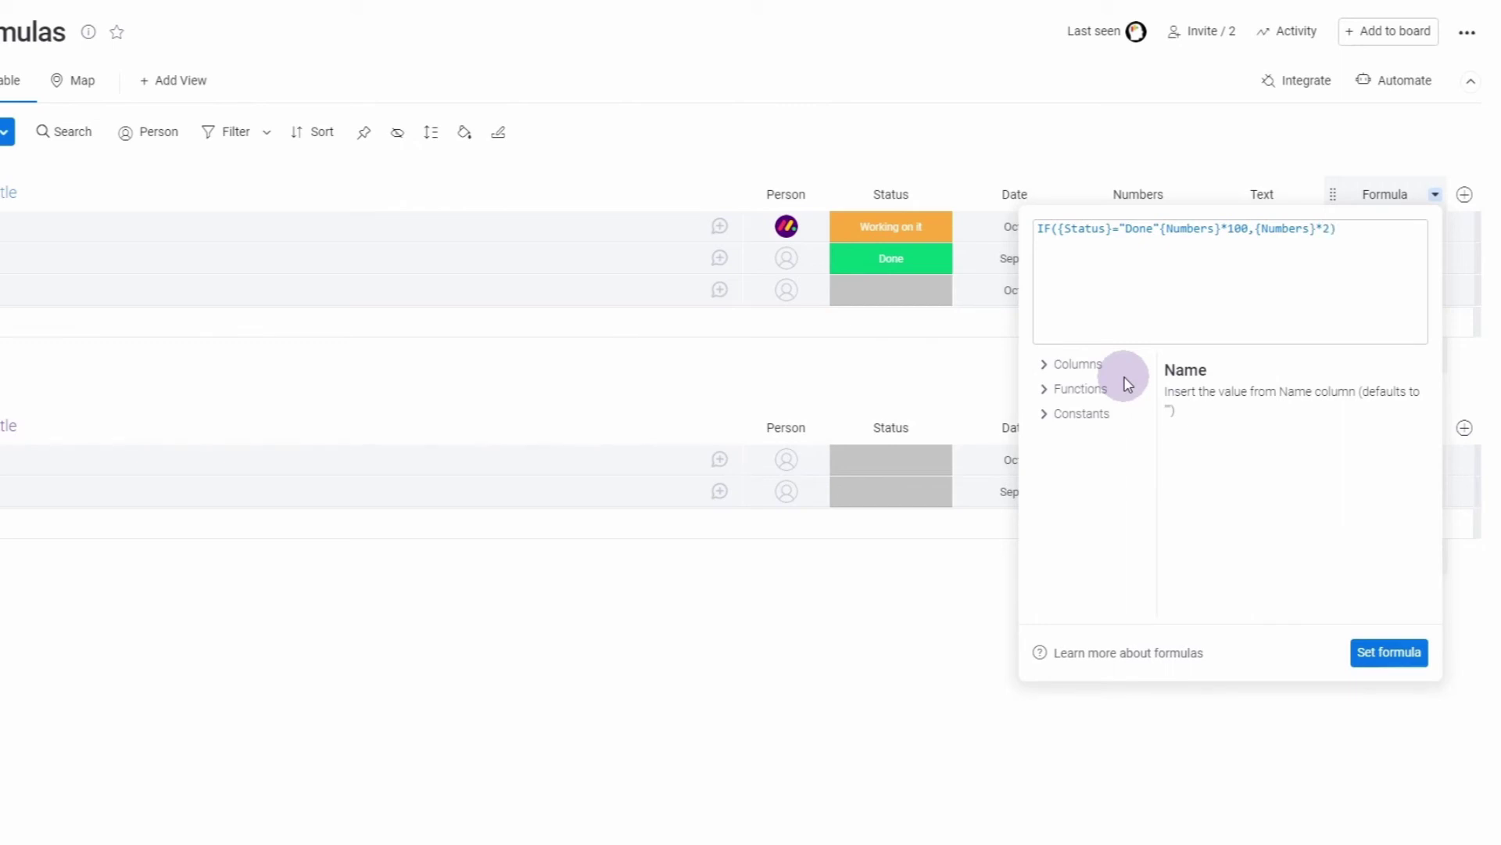
pyautogui.click(1381, 649)
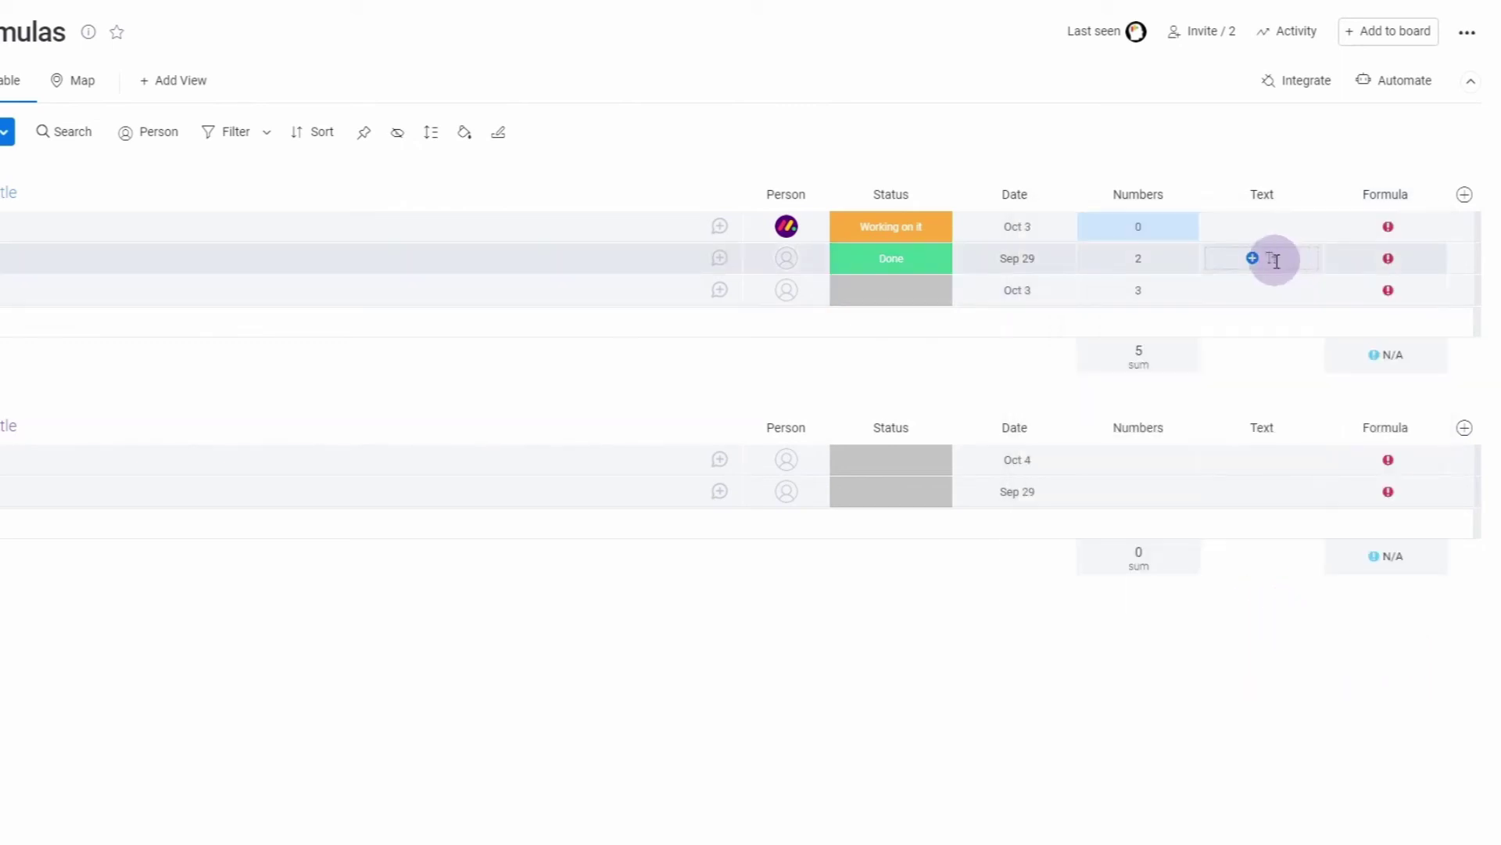
# Step: Add the missing comma after "Done" so the formula reads IF({Status}="Done",{Numbers}*100,{Numbers}*2), and save it
pyautogui.click(1427, 264)
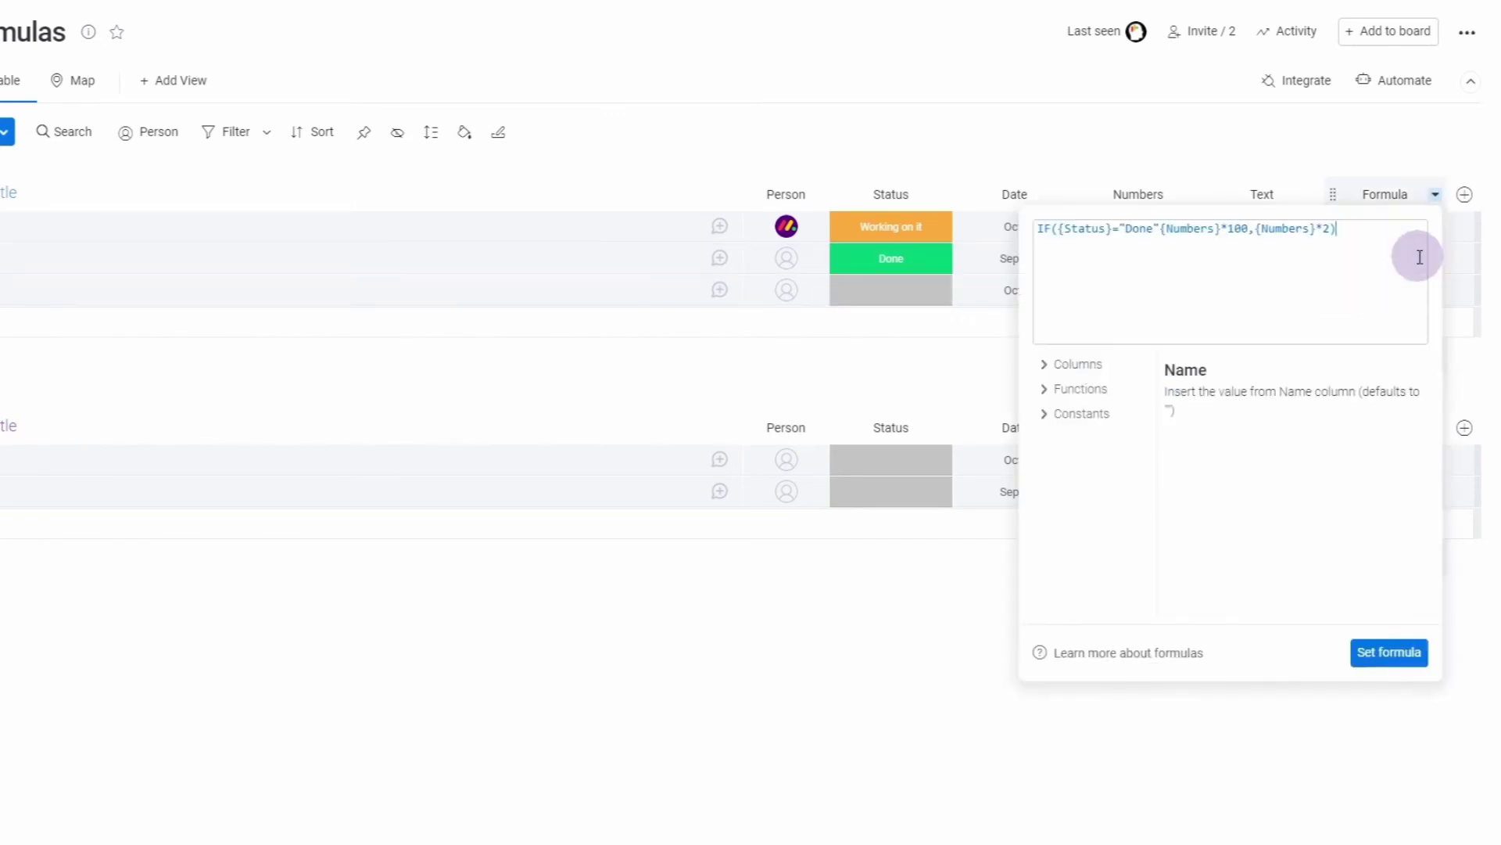
pyautogui.click(1257, 242)
pyautogui.click(1160, 228)
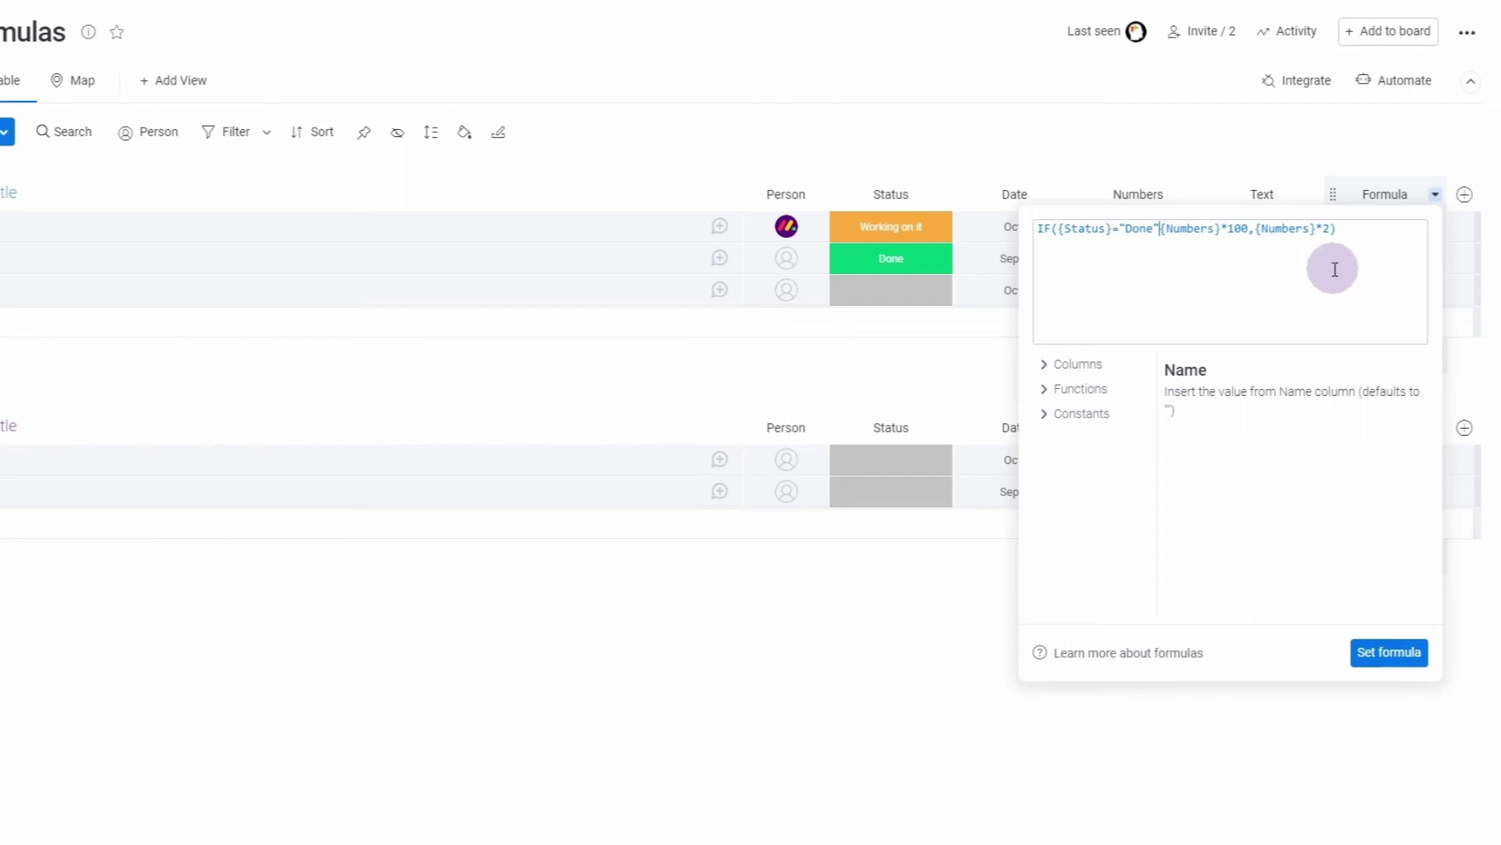
pyautogui.write(',')
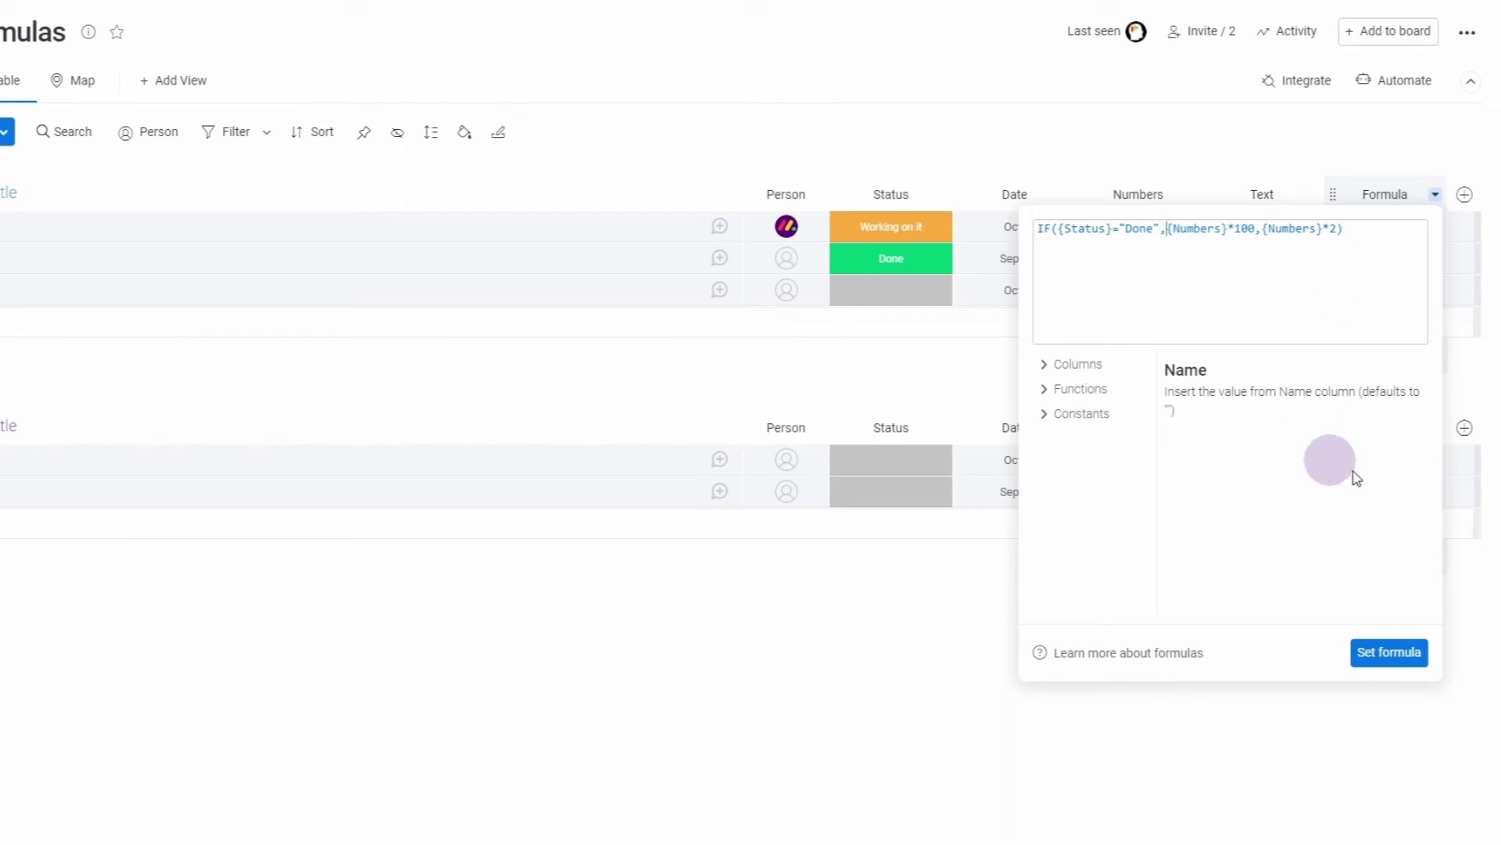
pyautogui.click(1388, 653)
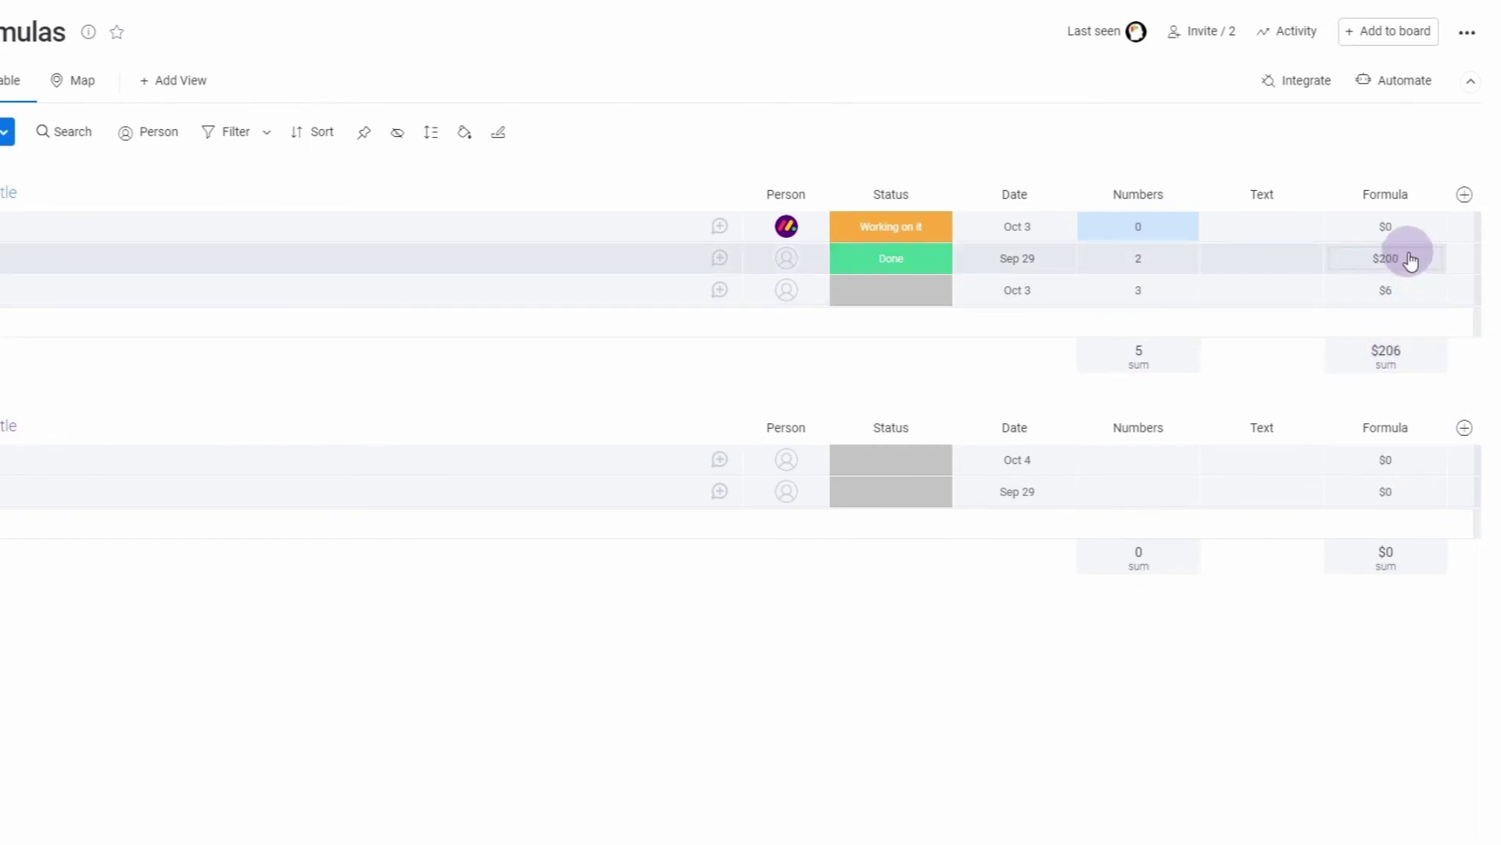
# Step: Set the unit of the Formula column's summary to None
pyautogui.click(1382, 360)
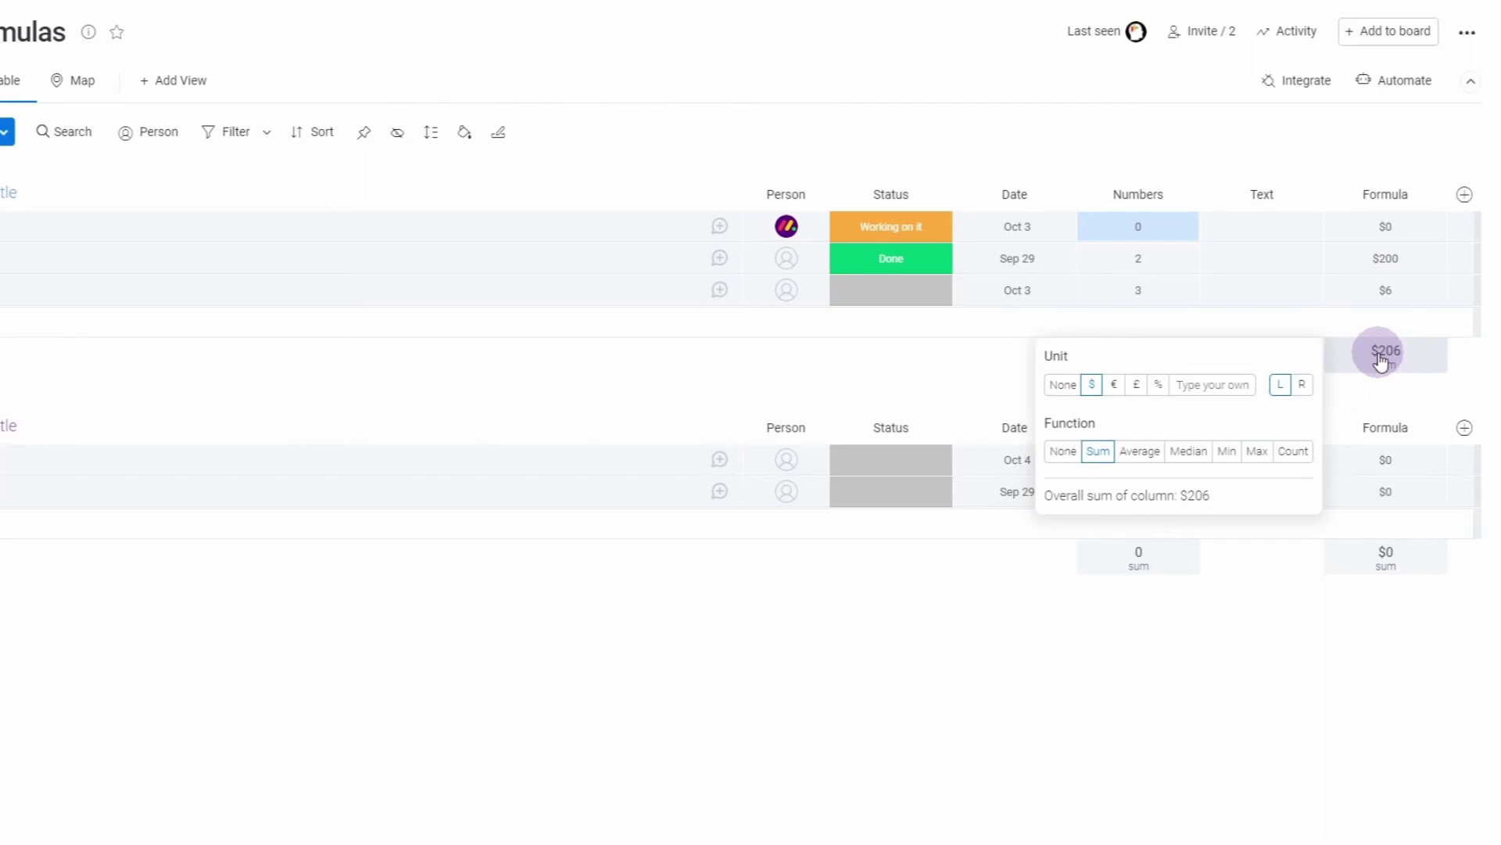
pyautogui.click(1065, 387)
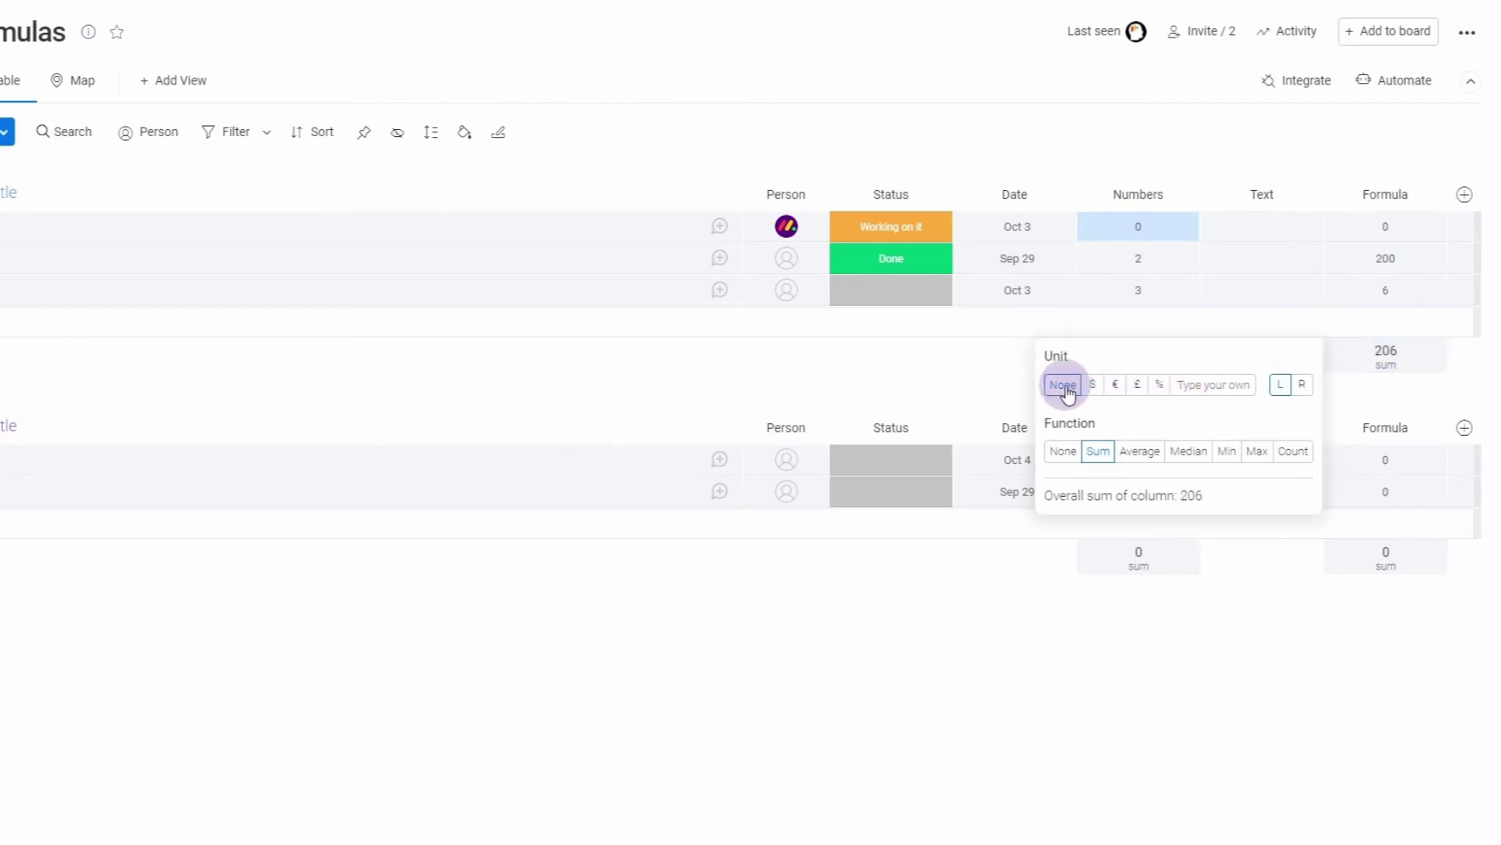
pyautogui.click(1419, 311)
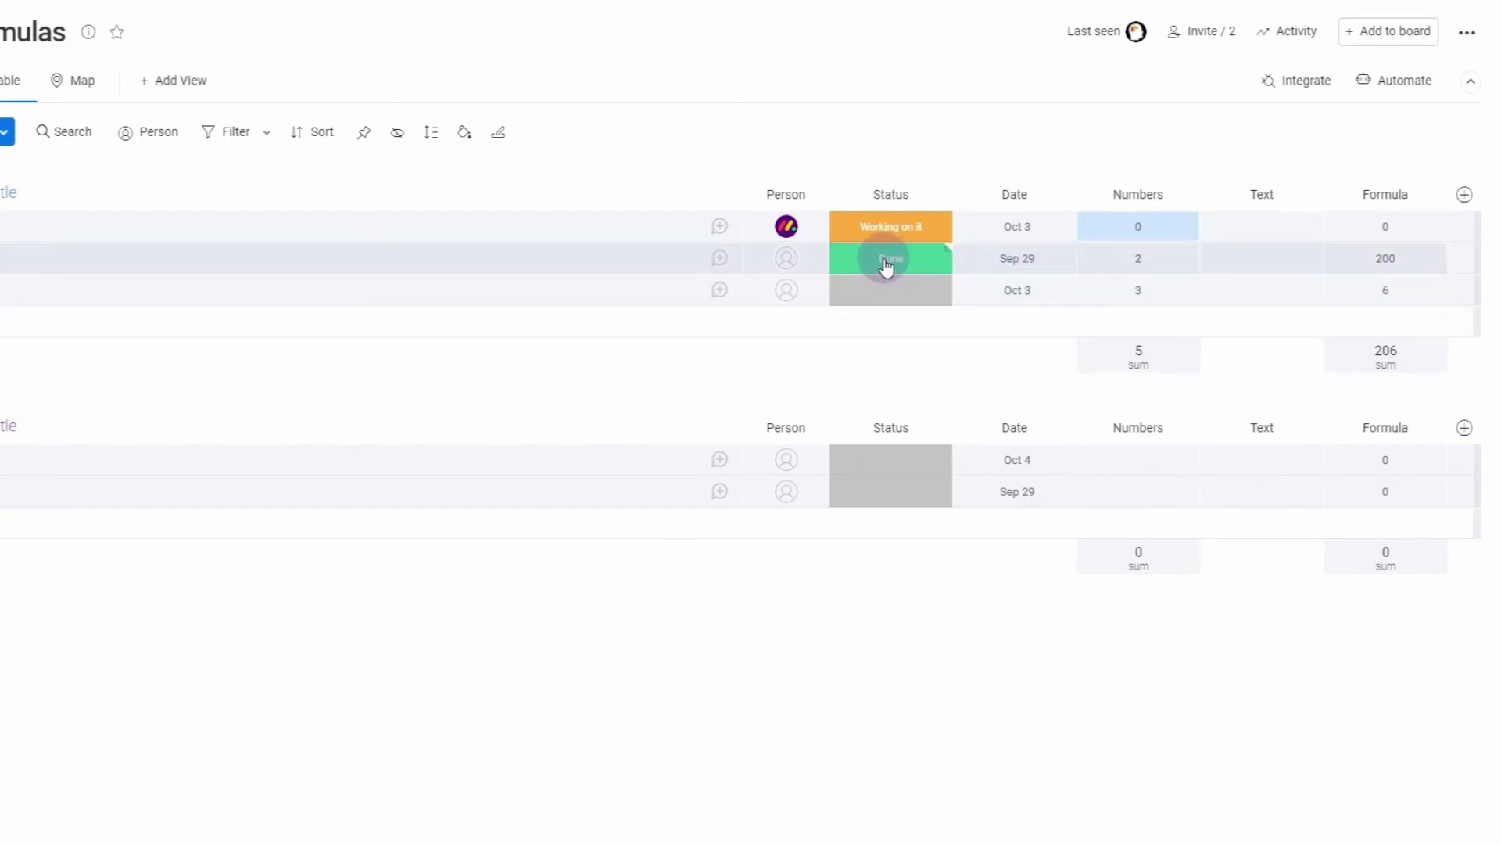
# Step: Change the second item's status in the first group to Stuck
pyautogui.click(1126, 257)
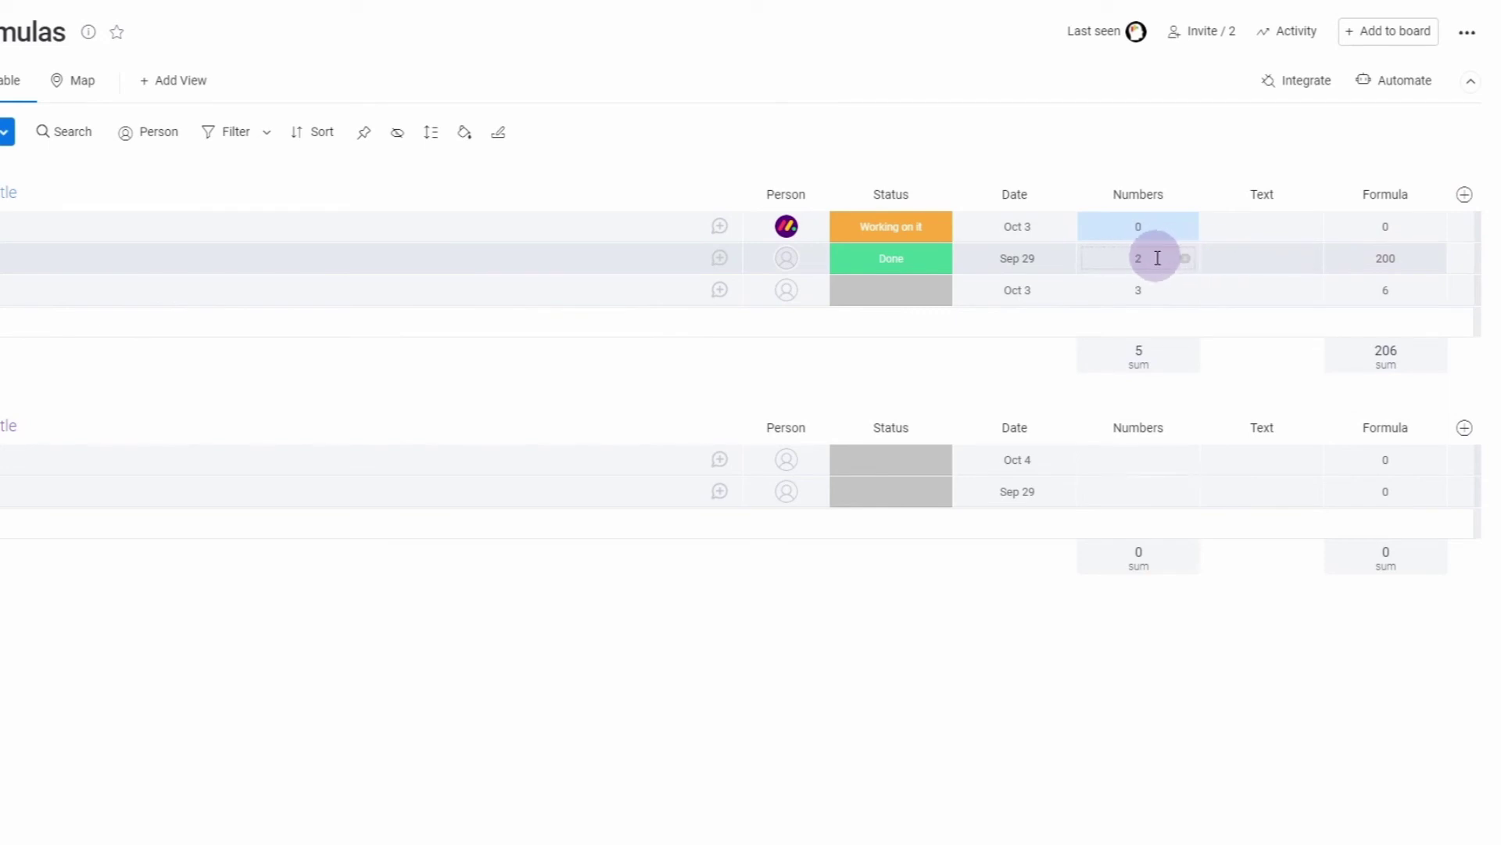
pyautogui.press('Return')
pyautogui.click(927, 267)
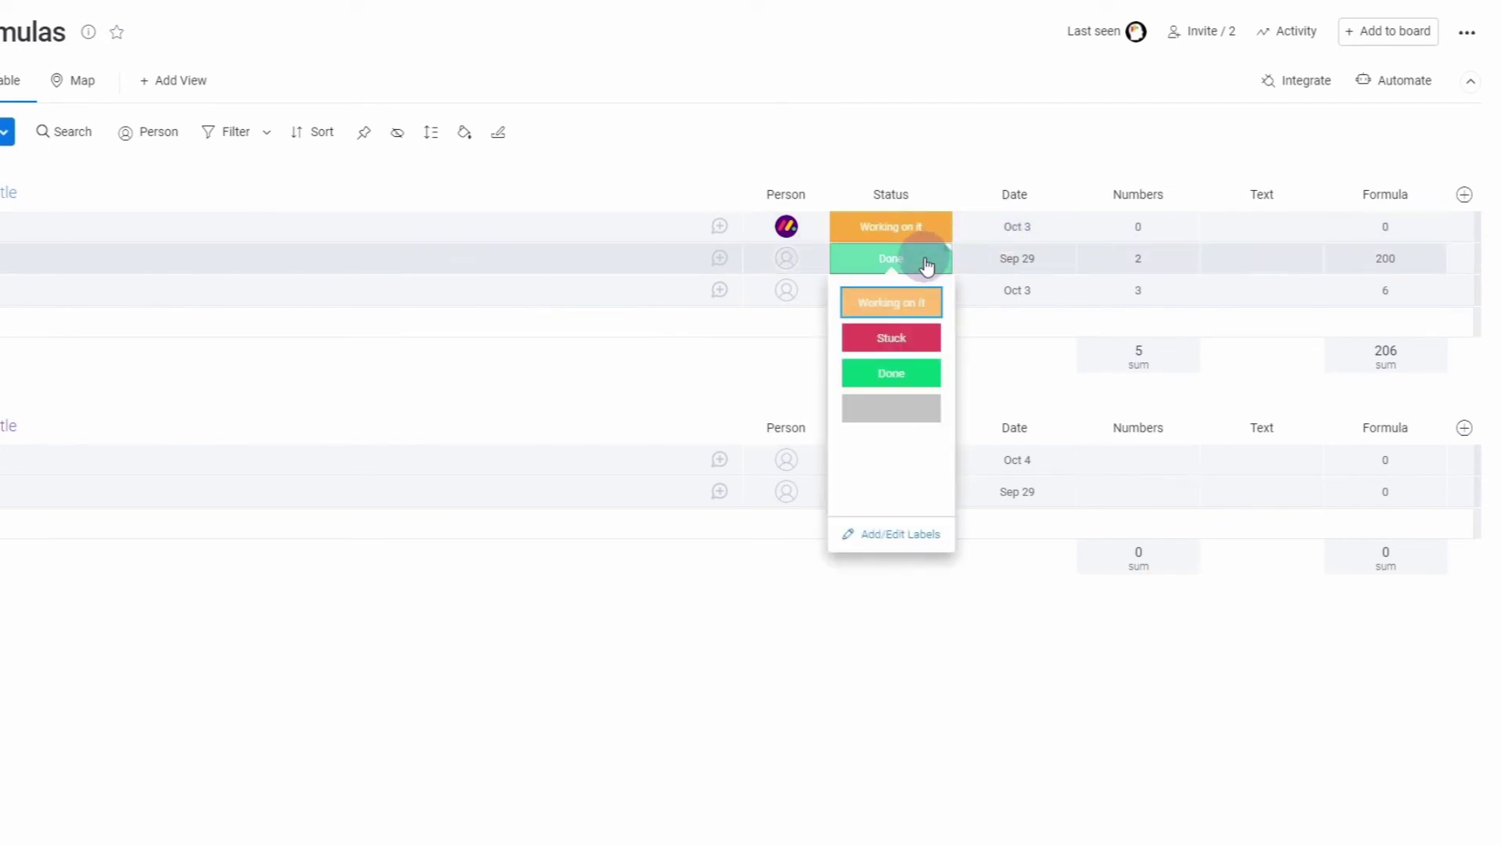
pyautogui.click(888, 338)
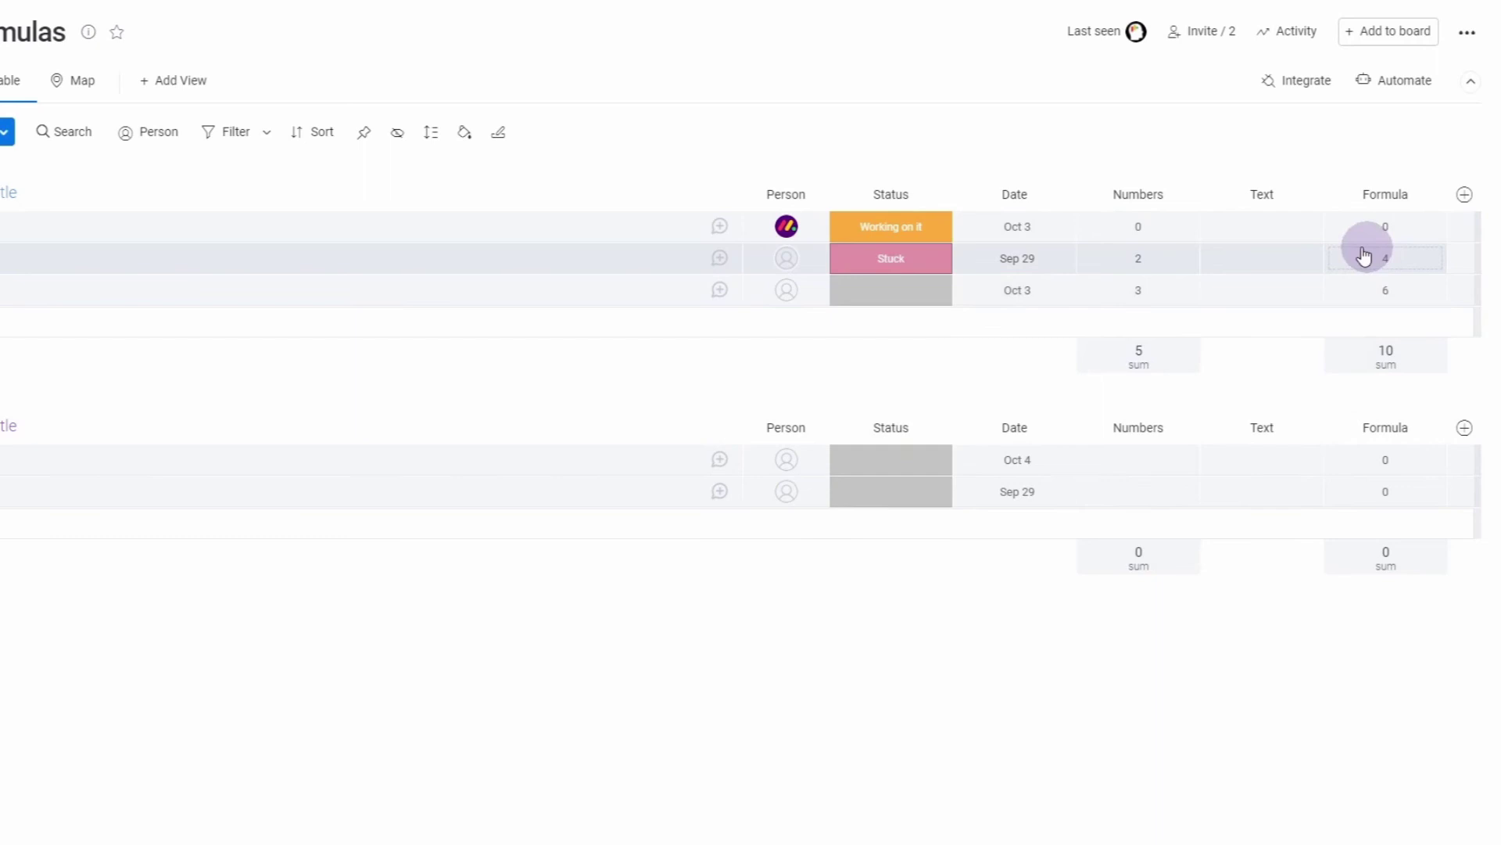
pyautogui.click(1374, 284)
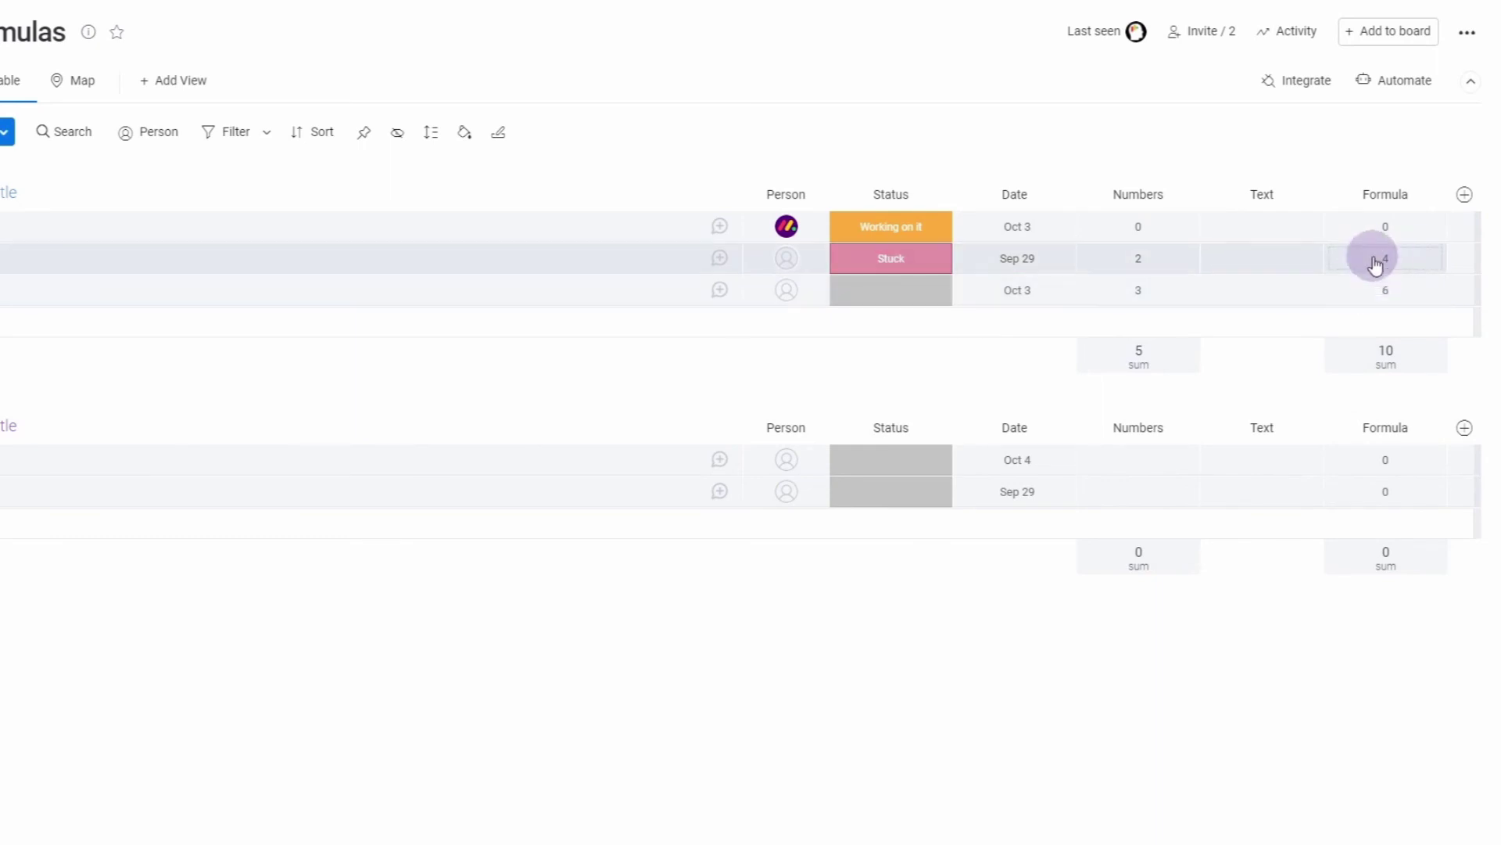
# Step: Extend the formula's condition with OR to read IF(OR({Status}="Done",{Numbers}>50),{Numbers}*100,{Numbers}*2), and save it
pyautogui.click(1360, 259)
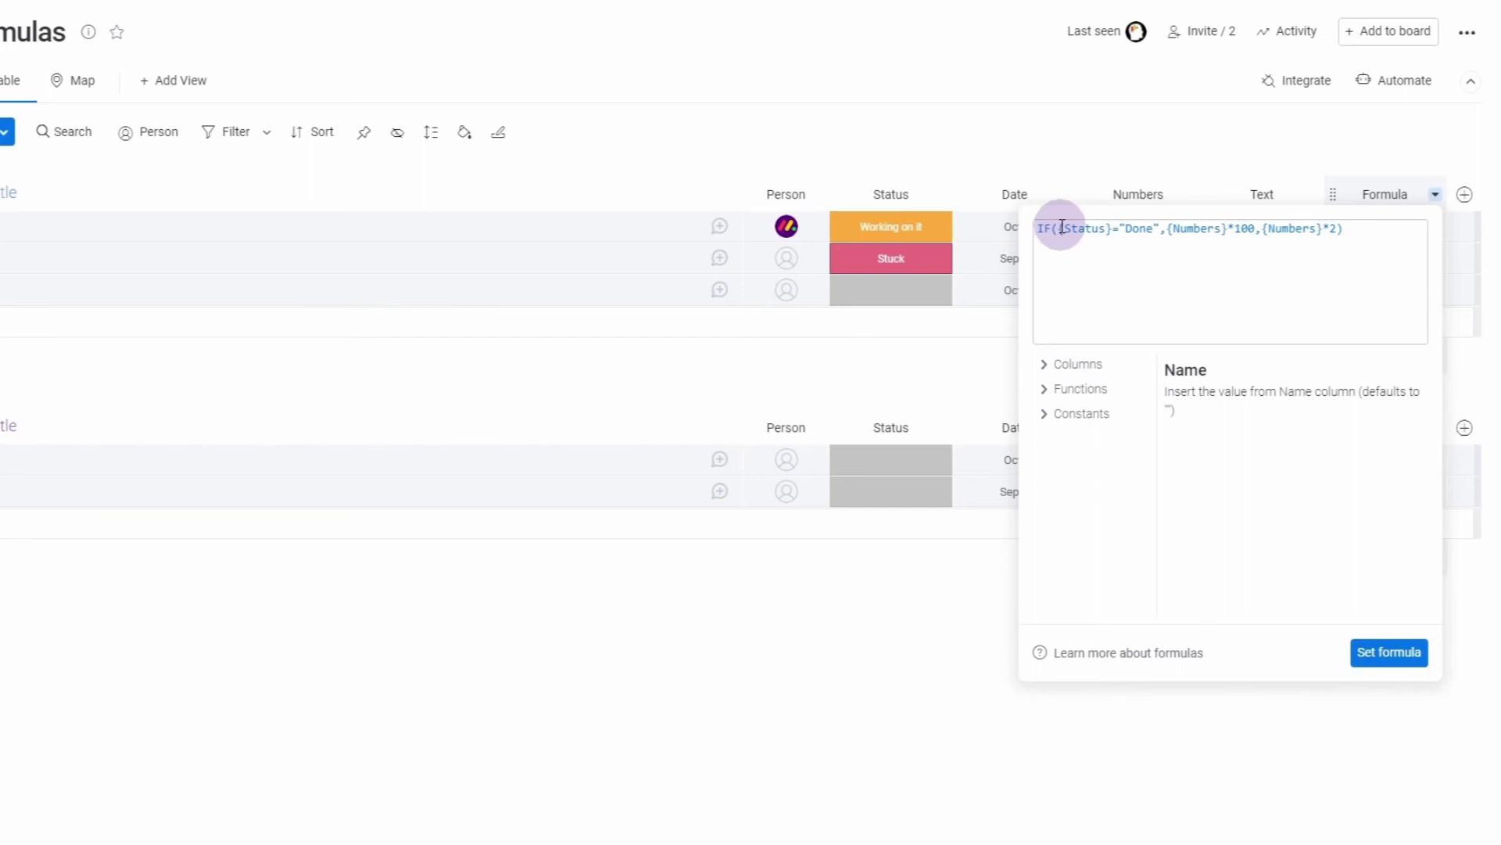
pyautogui.write('OR(')
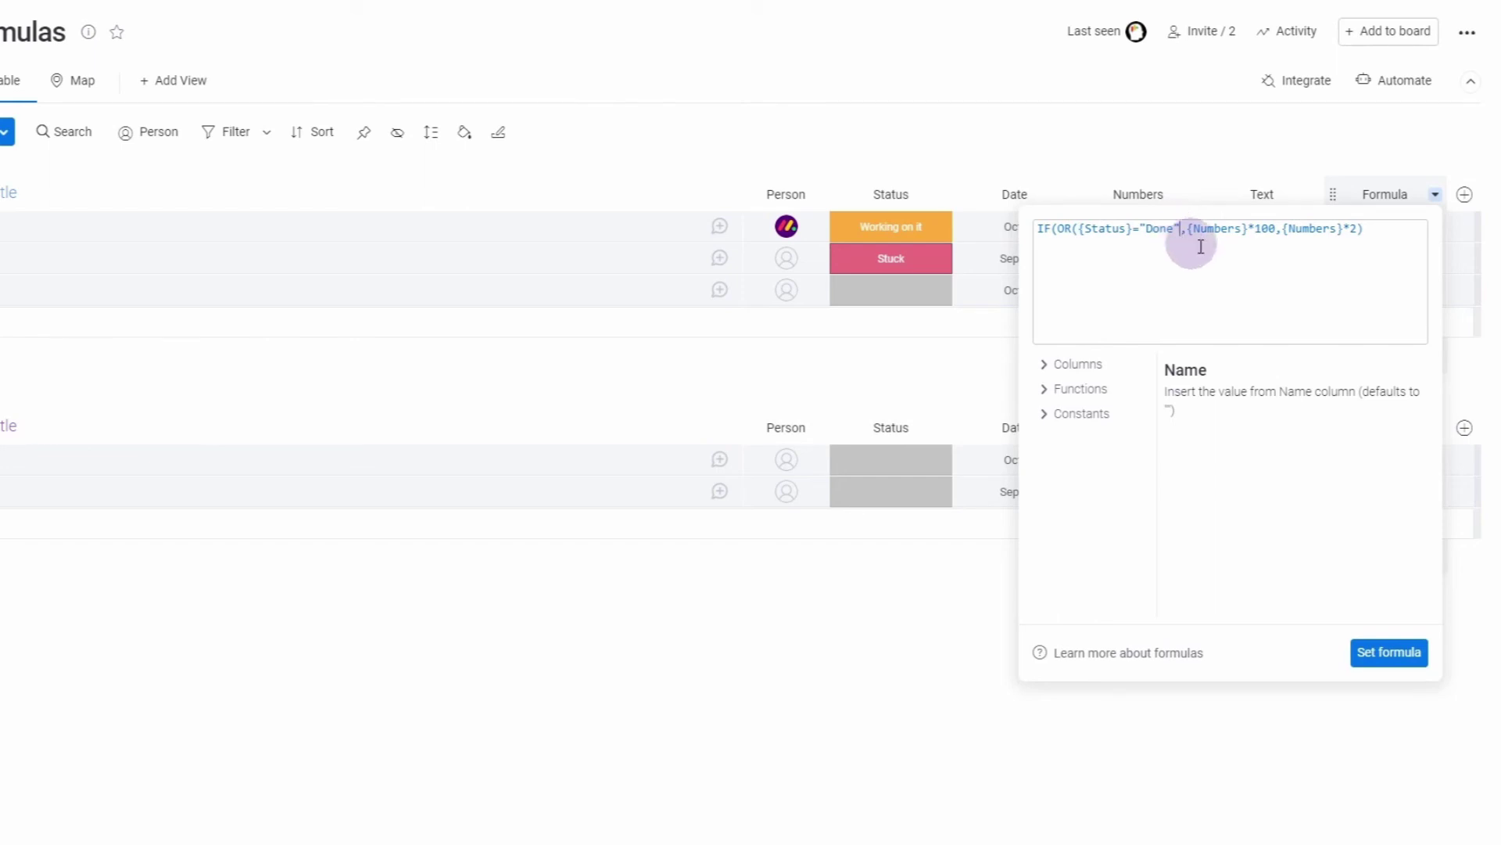
pyautogui.write(',{')
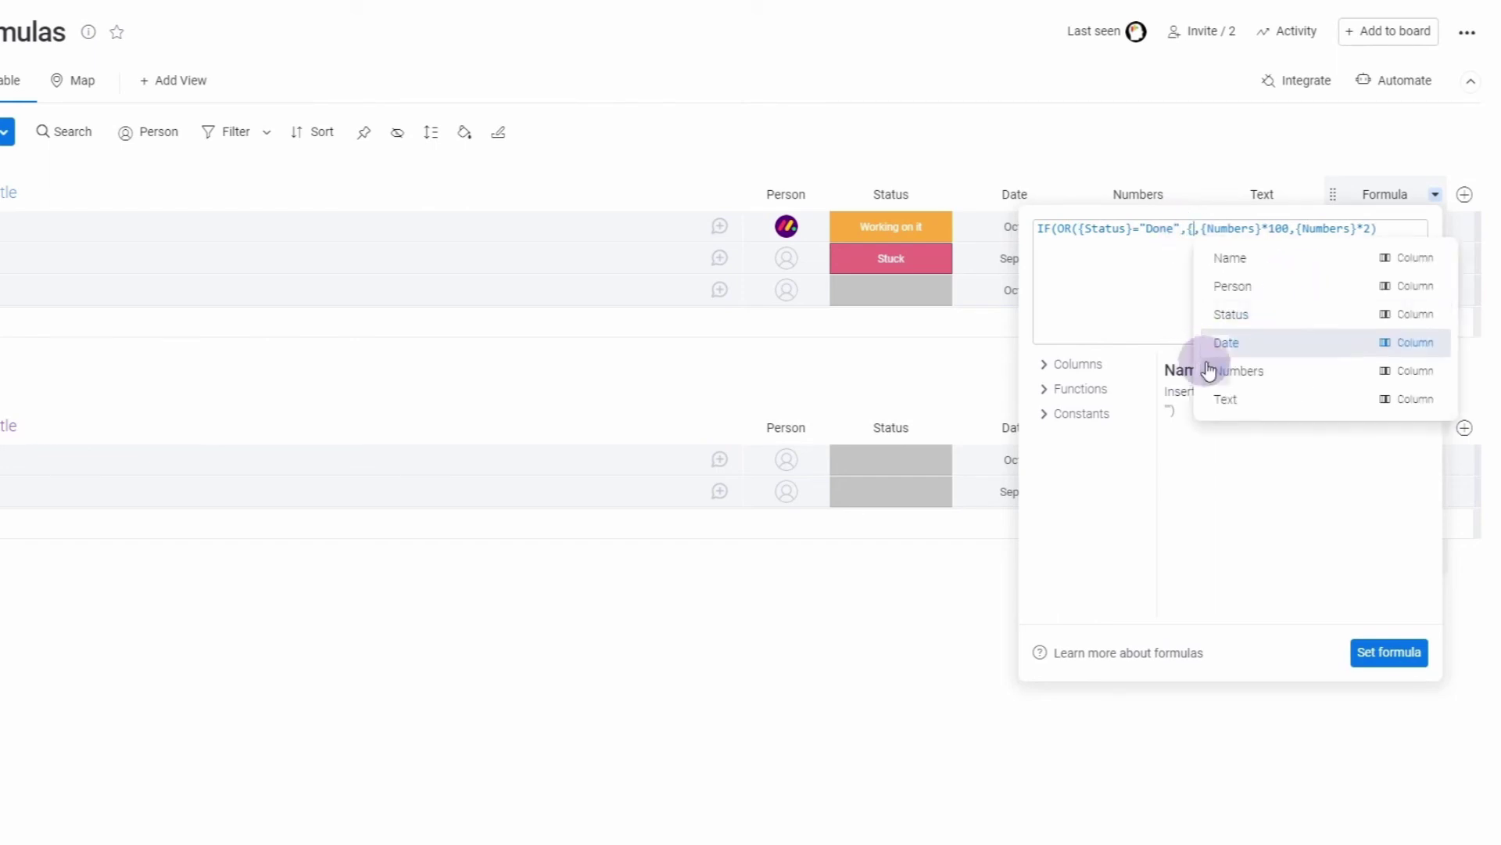
pyautogui.click(1238, 373)
pyautogui.write('>')
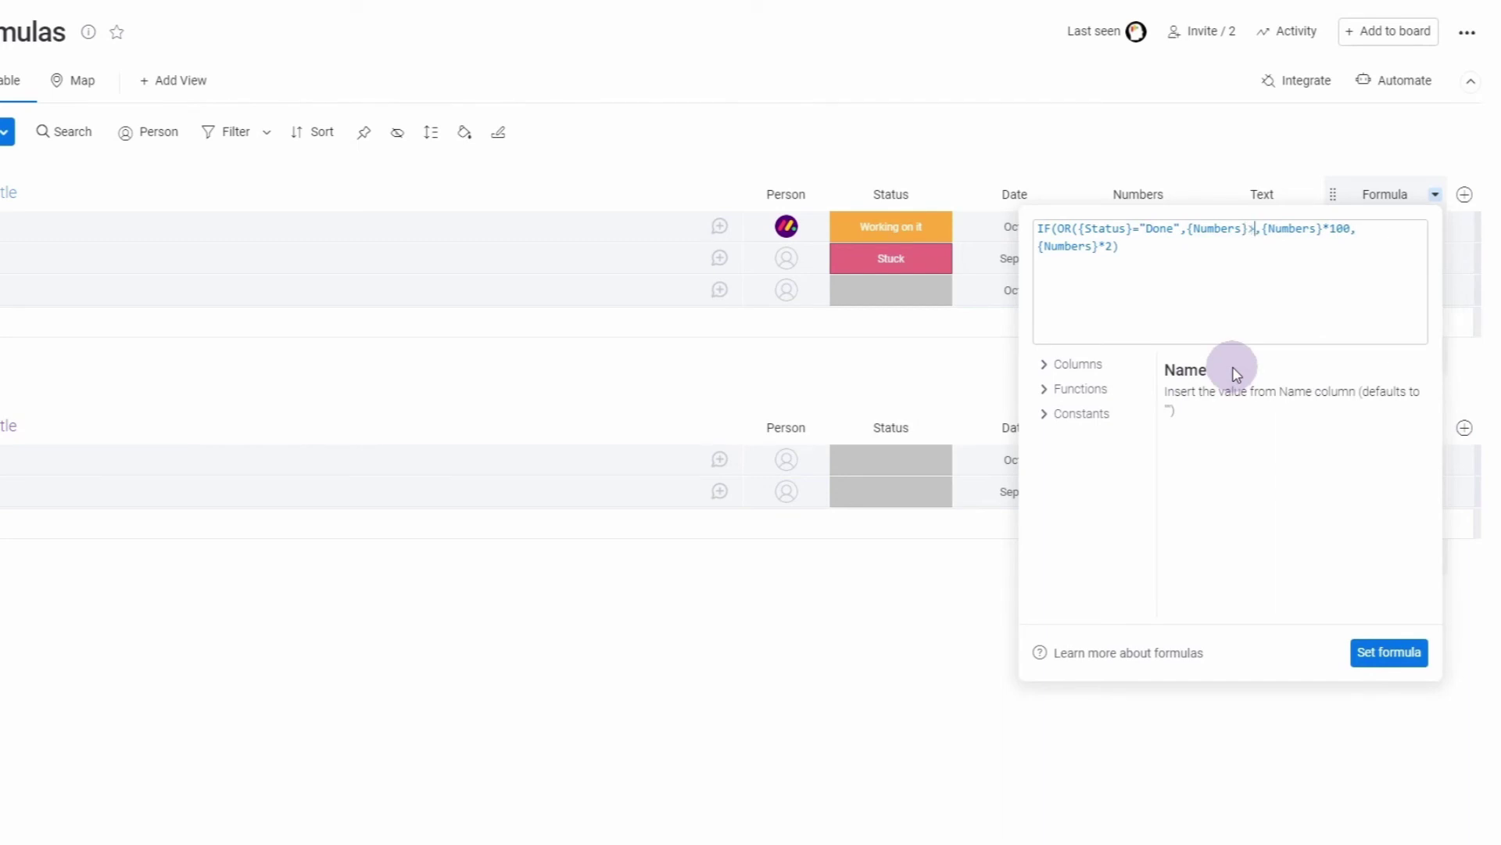
pyautogui.write('50)')
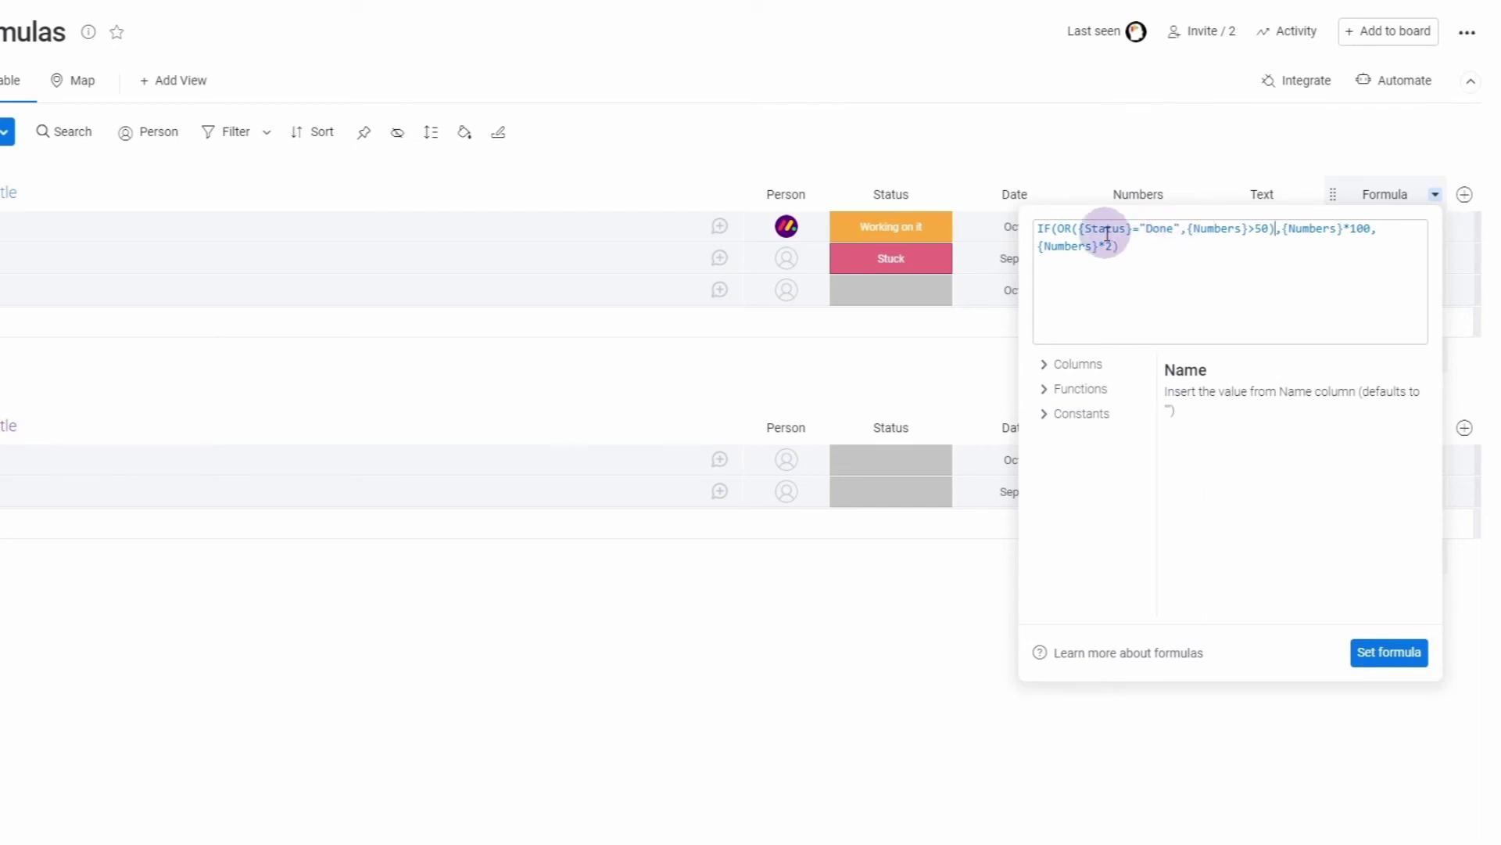
pyautogui.click(1268, 228)
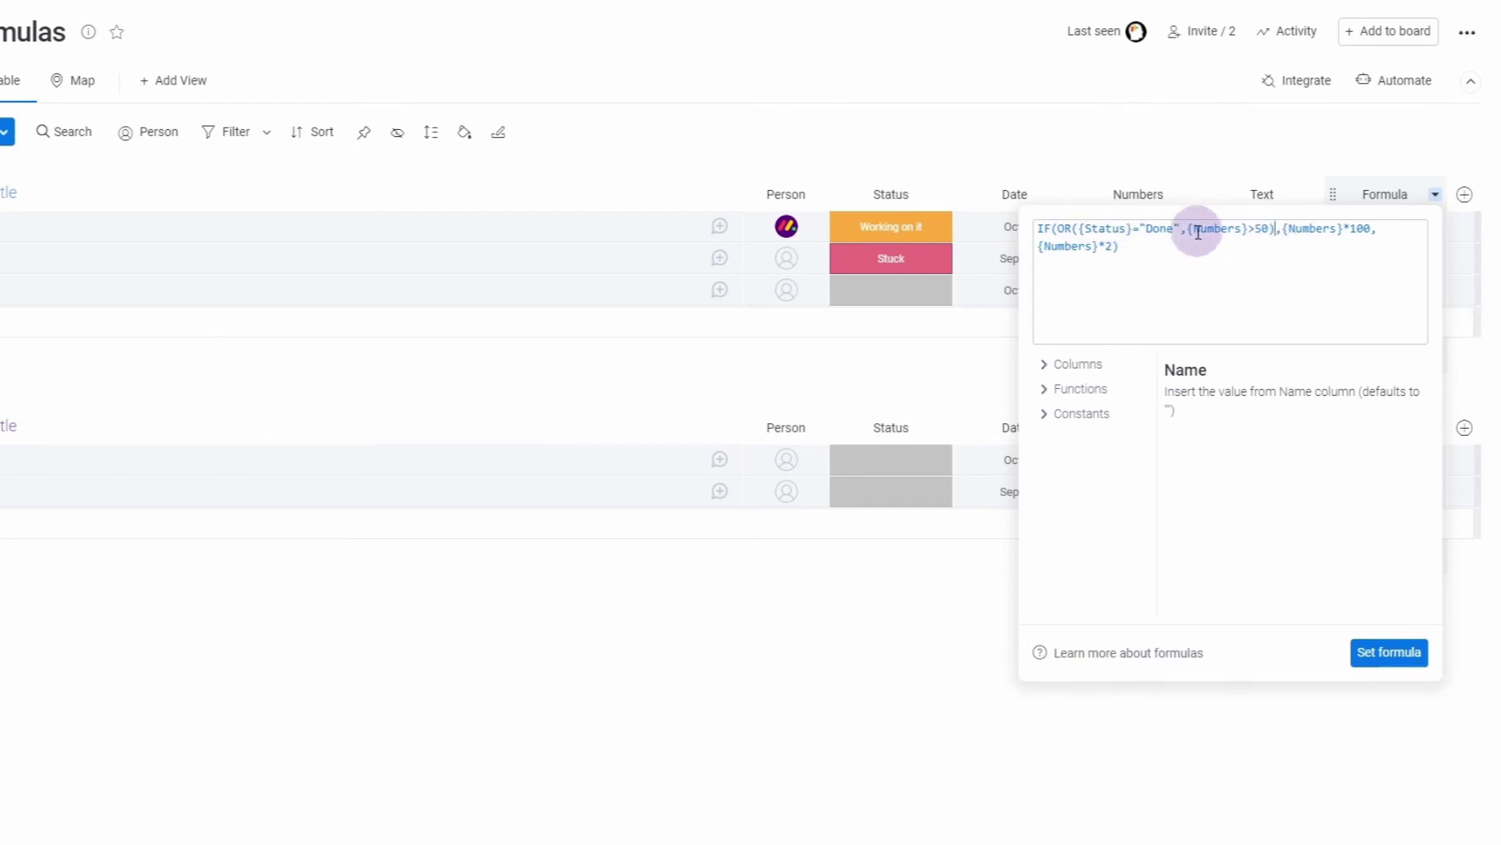
pyautogui.doubleClick(1312, 228)
pyautogui.click(1277, 227)
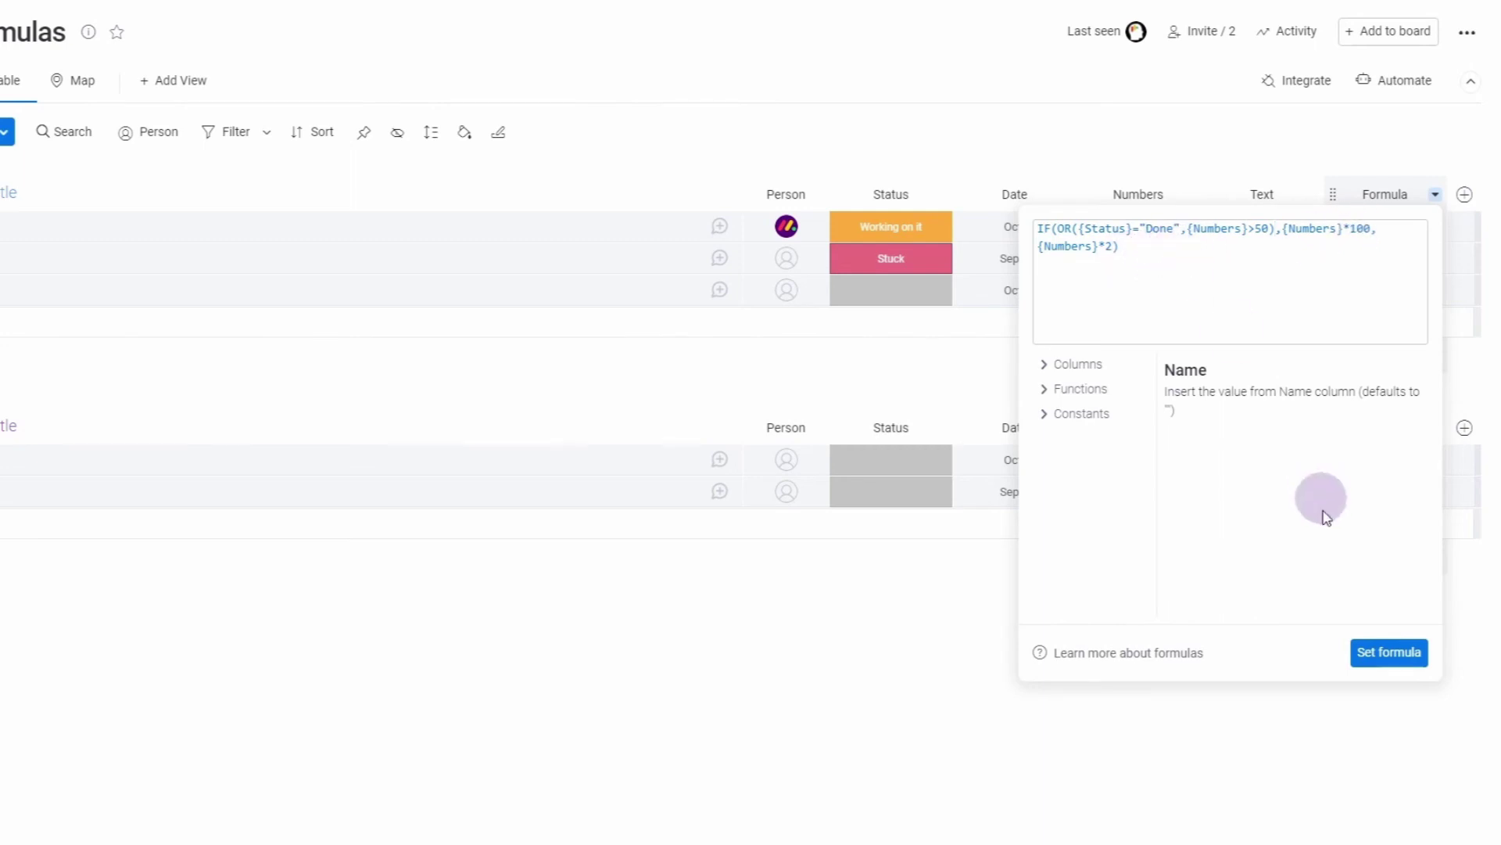
pyautogui.click(1381, 661)
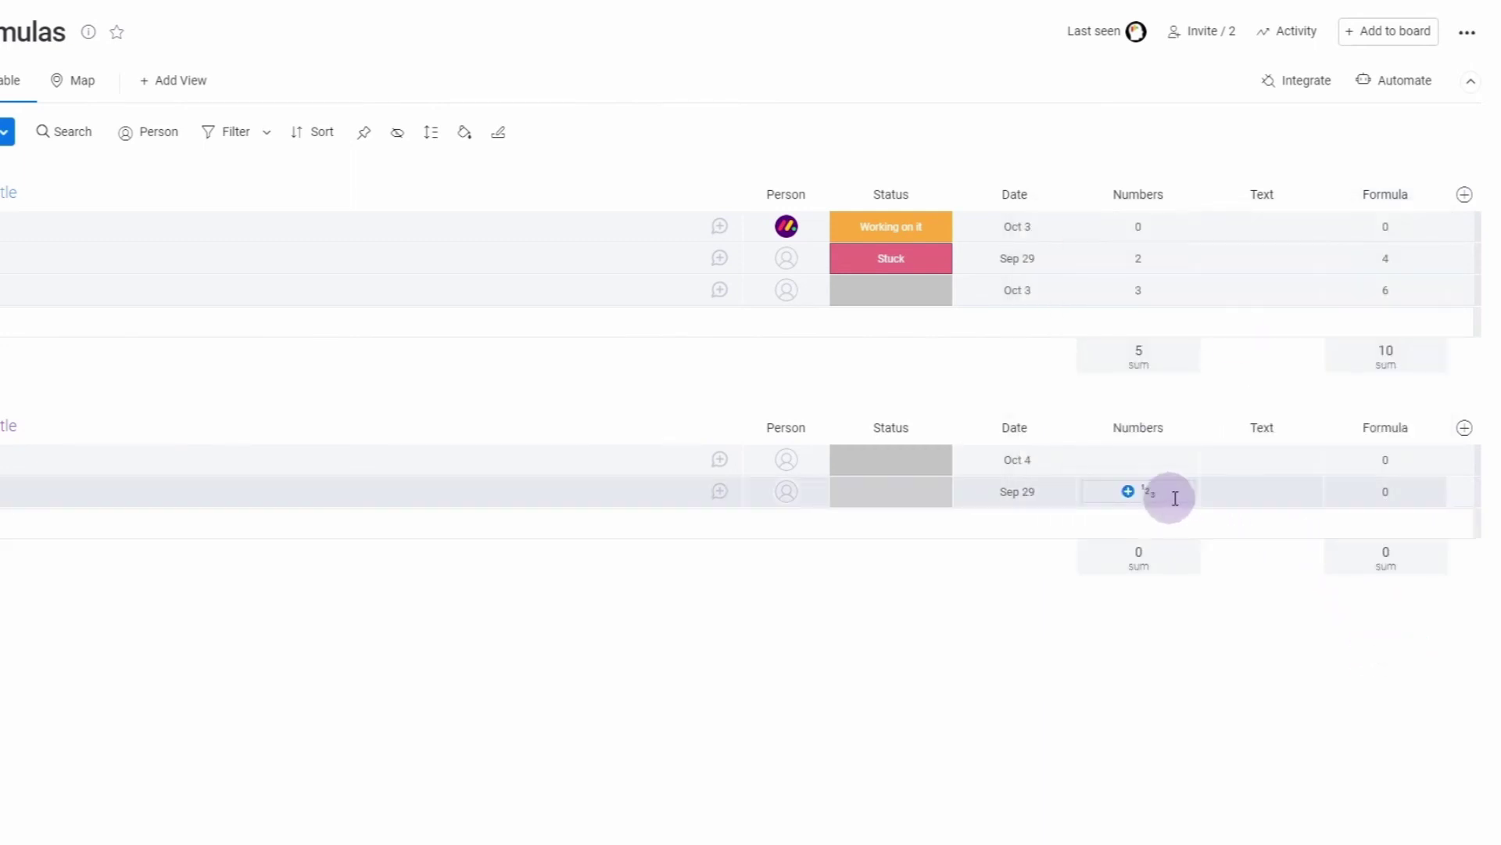
# Step: Set the second item's Numbers value to 51 and the third item's status to Done
pyautogui.click(1147, 258)
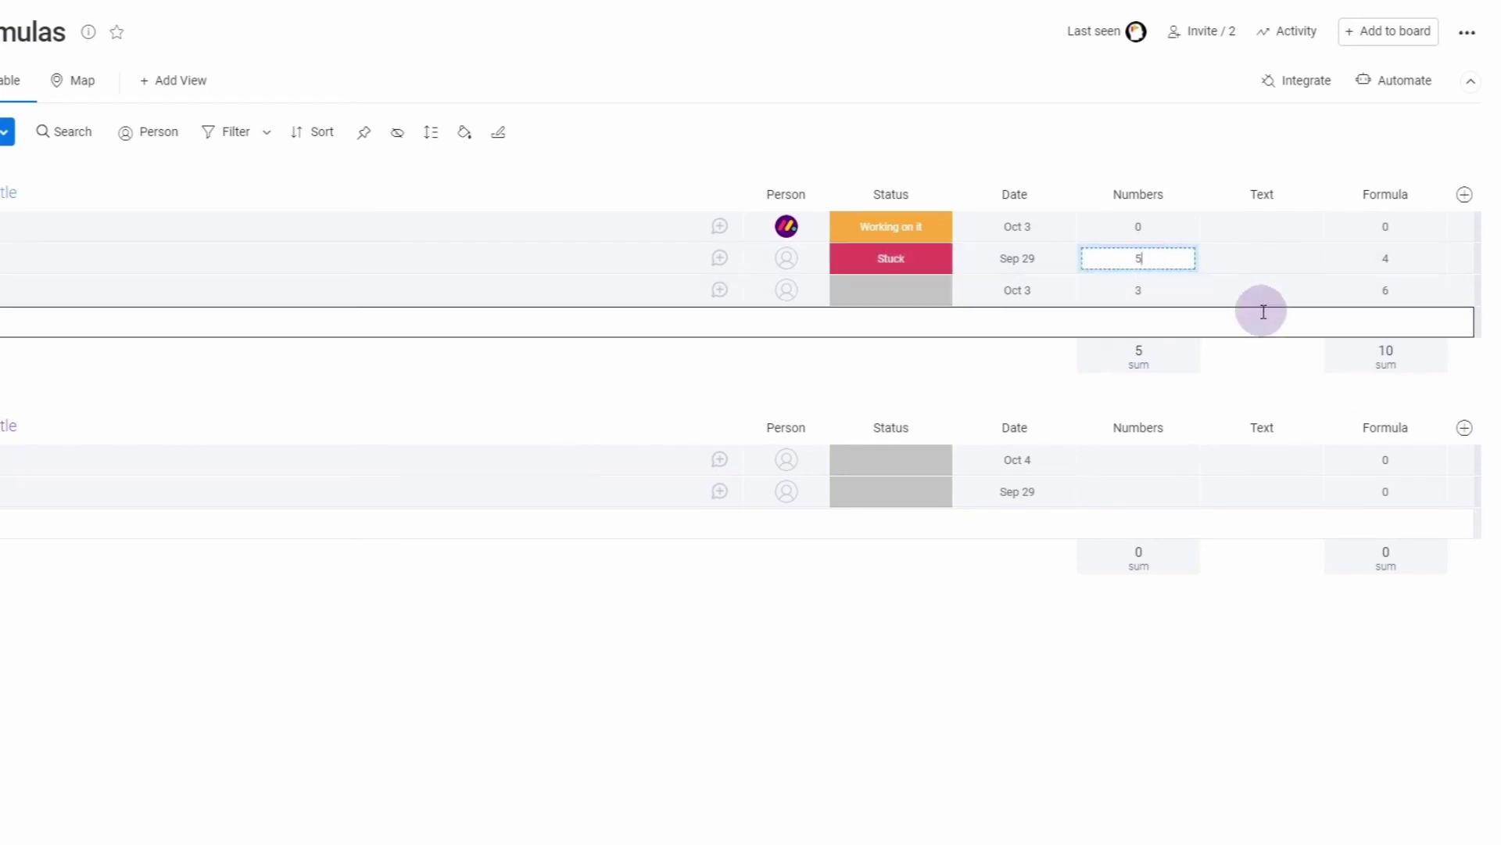
pyautogui.write('51')
pyautogui.press('Return')
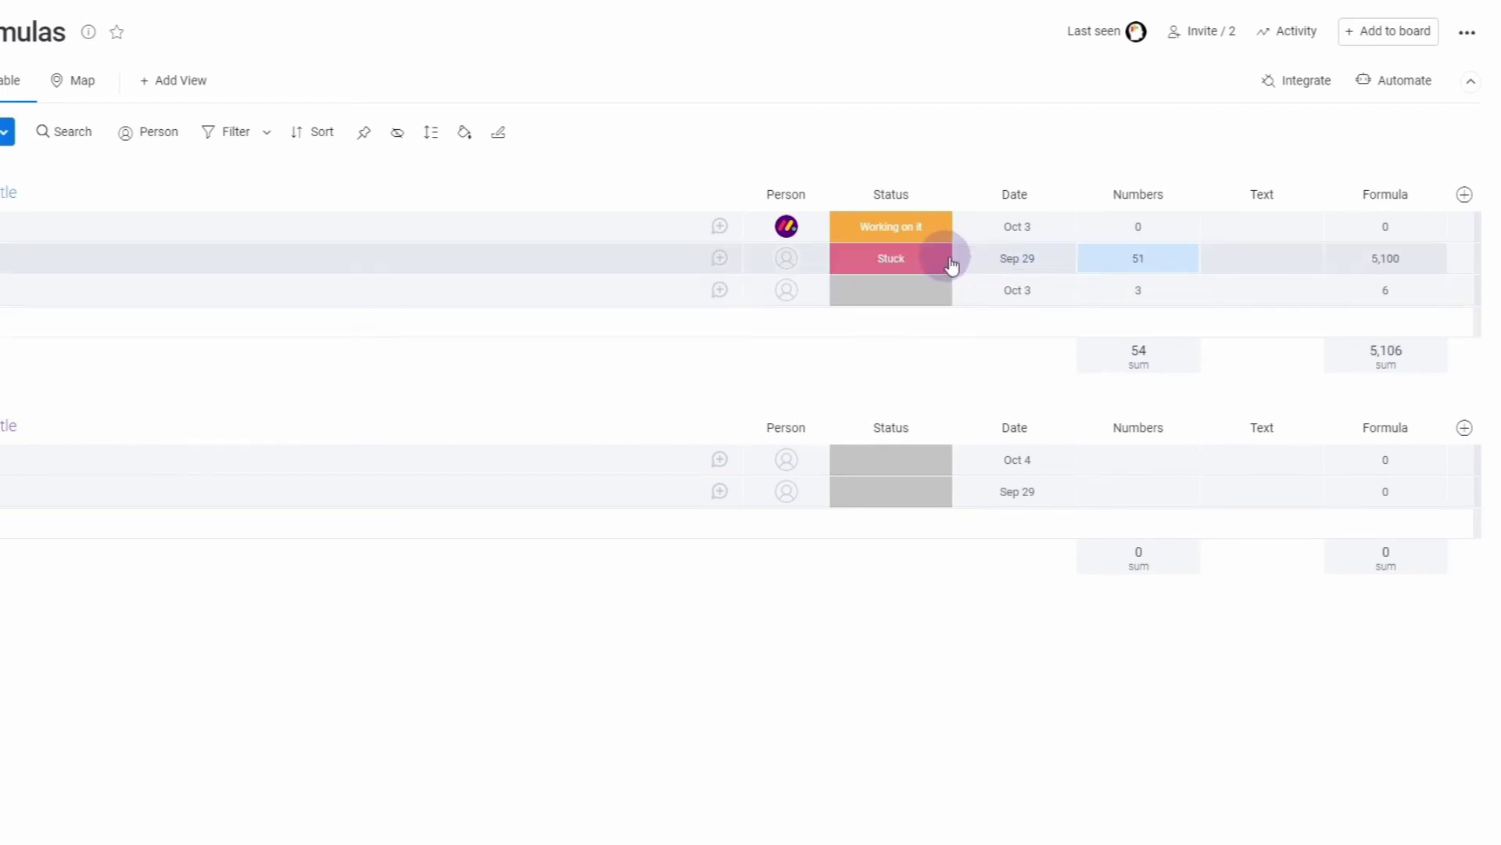
pyautogui.click(896, 295)
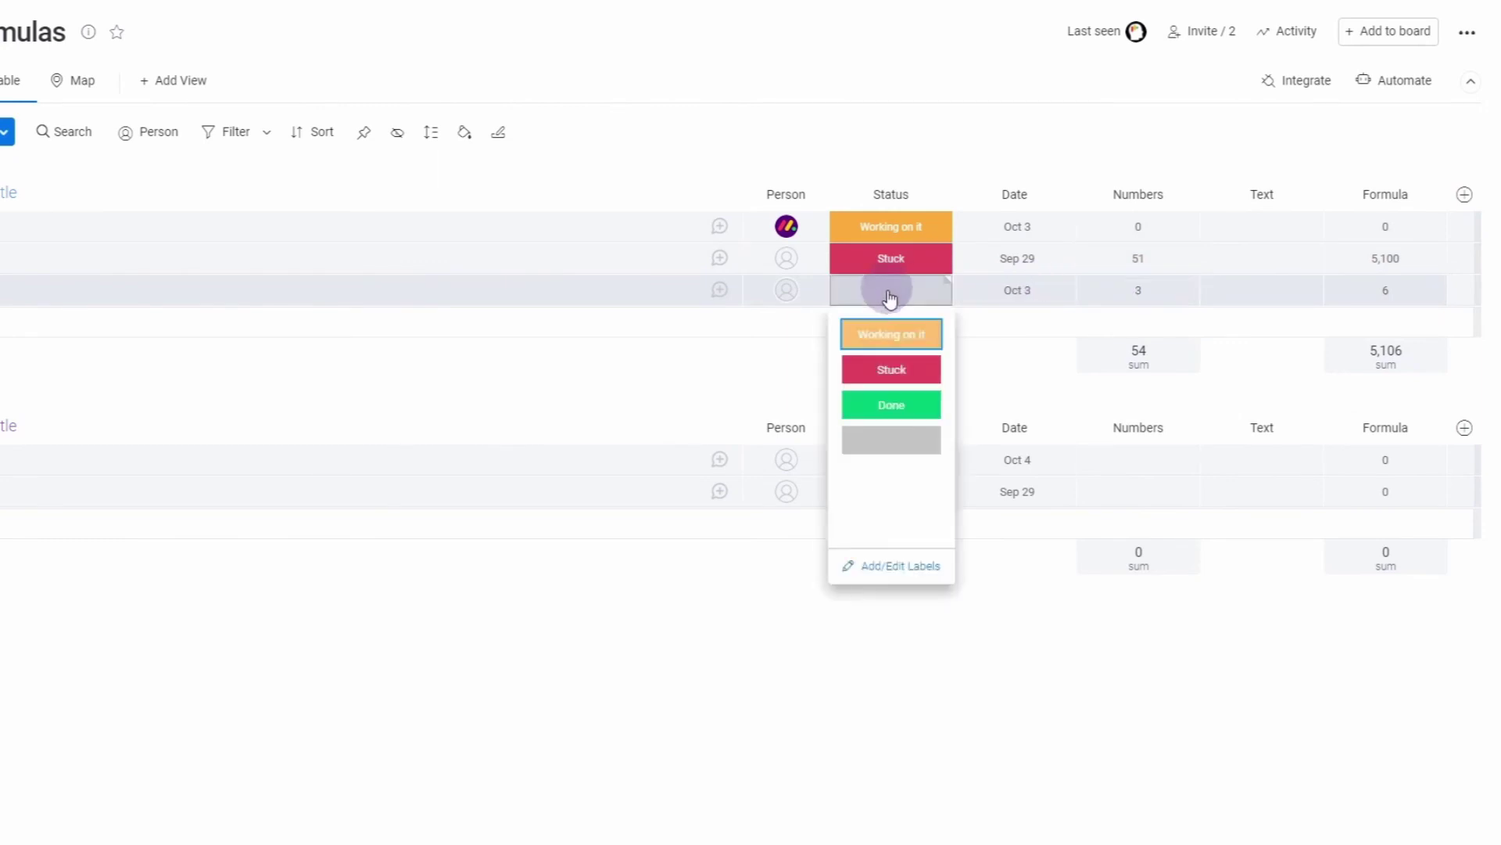
pyautogui.click(890, 415)
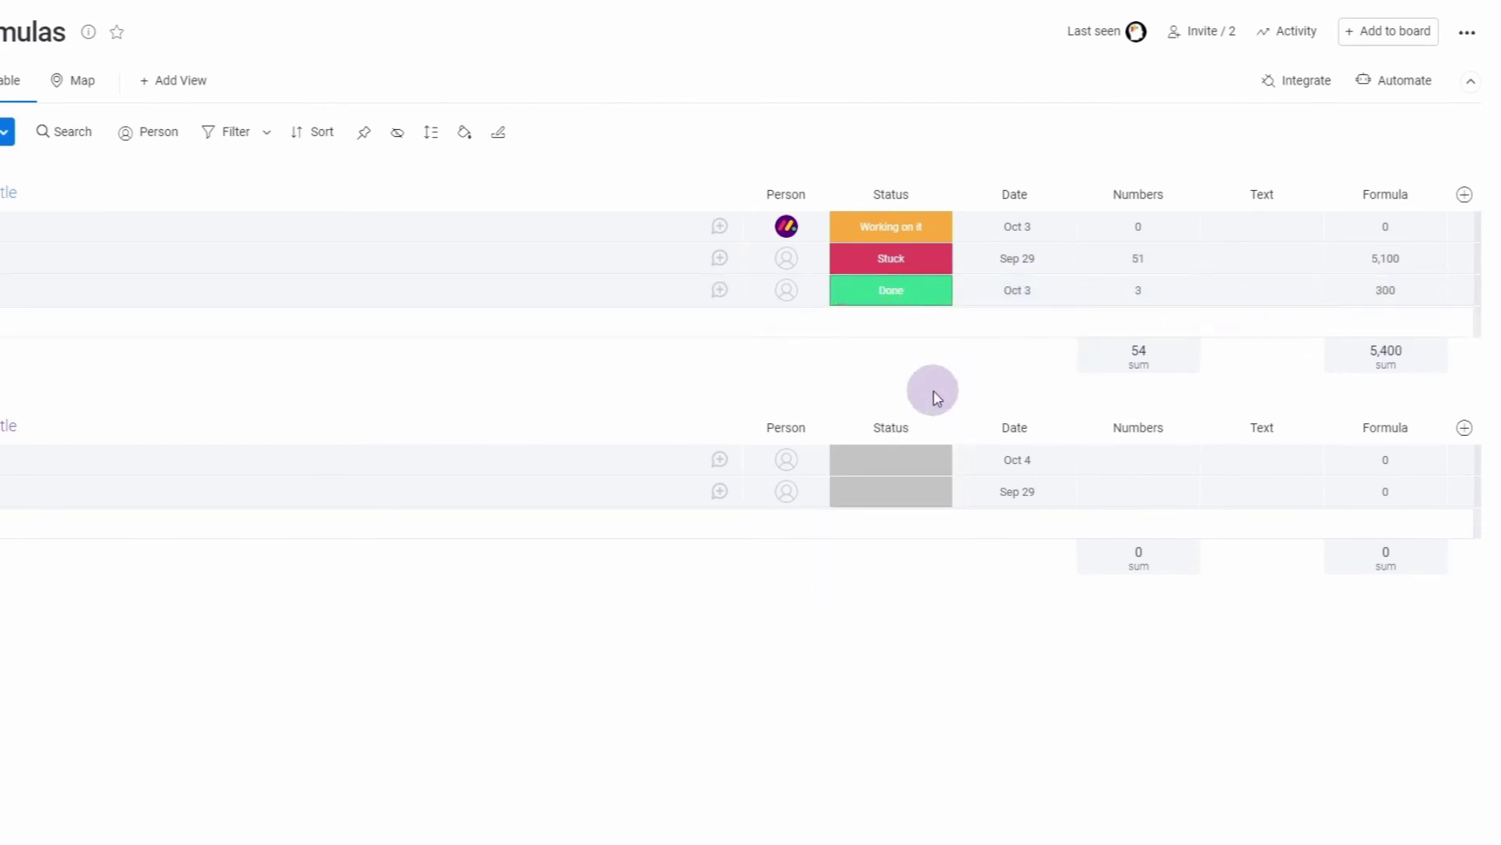
# Step: Replace OR with AND so the formula reads IF(AND({Status}="Done",{Numbers}>50),{Numbers}*100,{Numbers}*2), and save it
pyautogui.click(1408, 289)
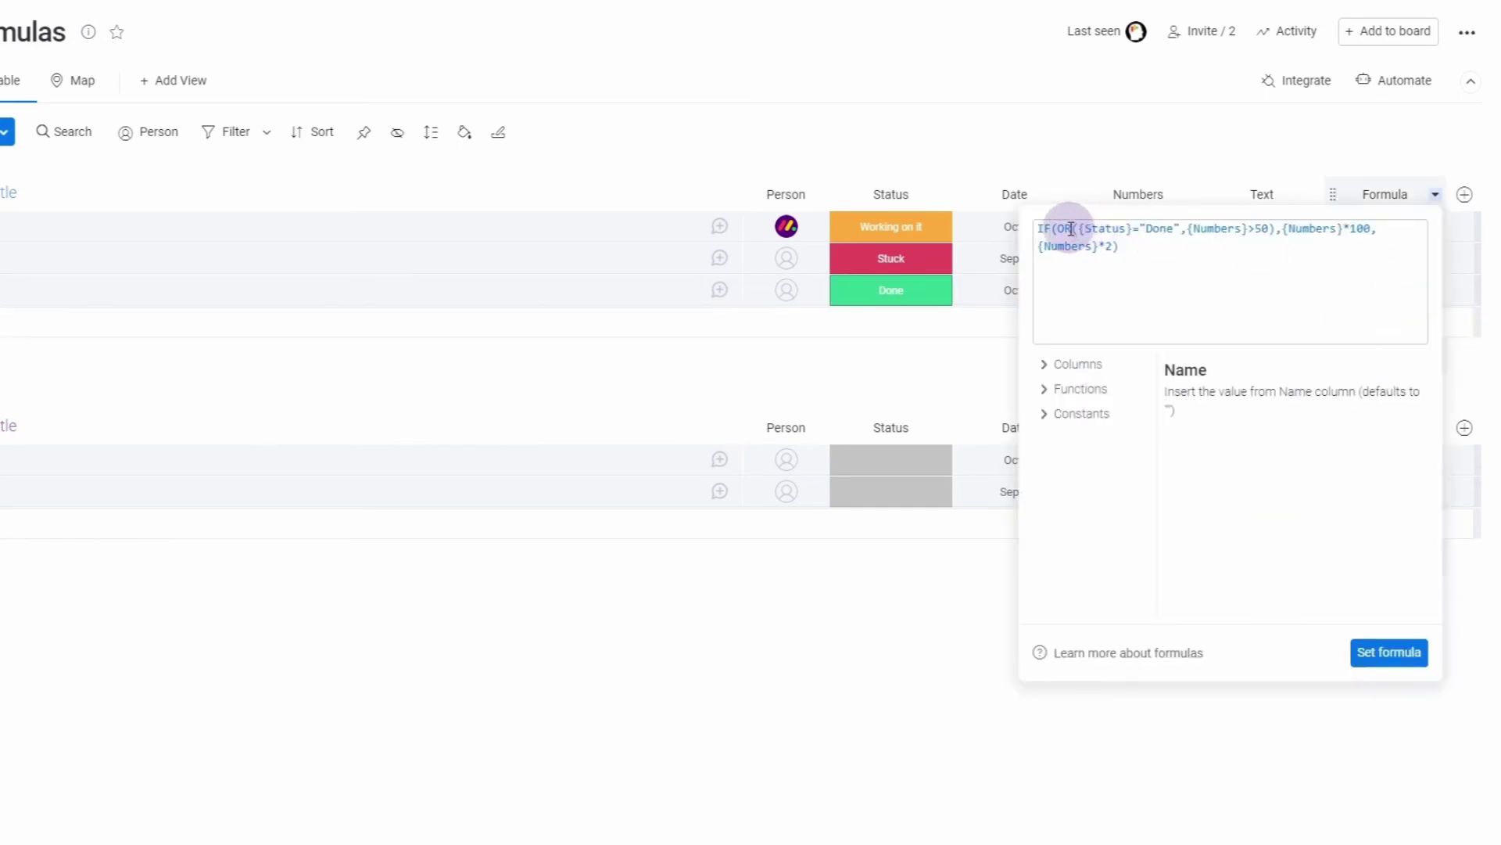
pyautogui.press('BackSpace')
pyautogui.press('BackSpace')
pyautogui.write('ND')
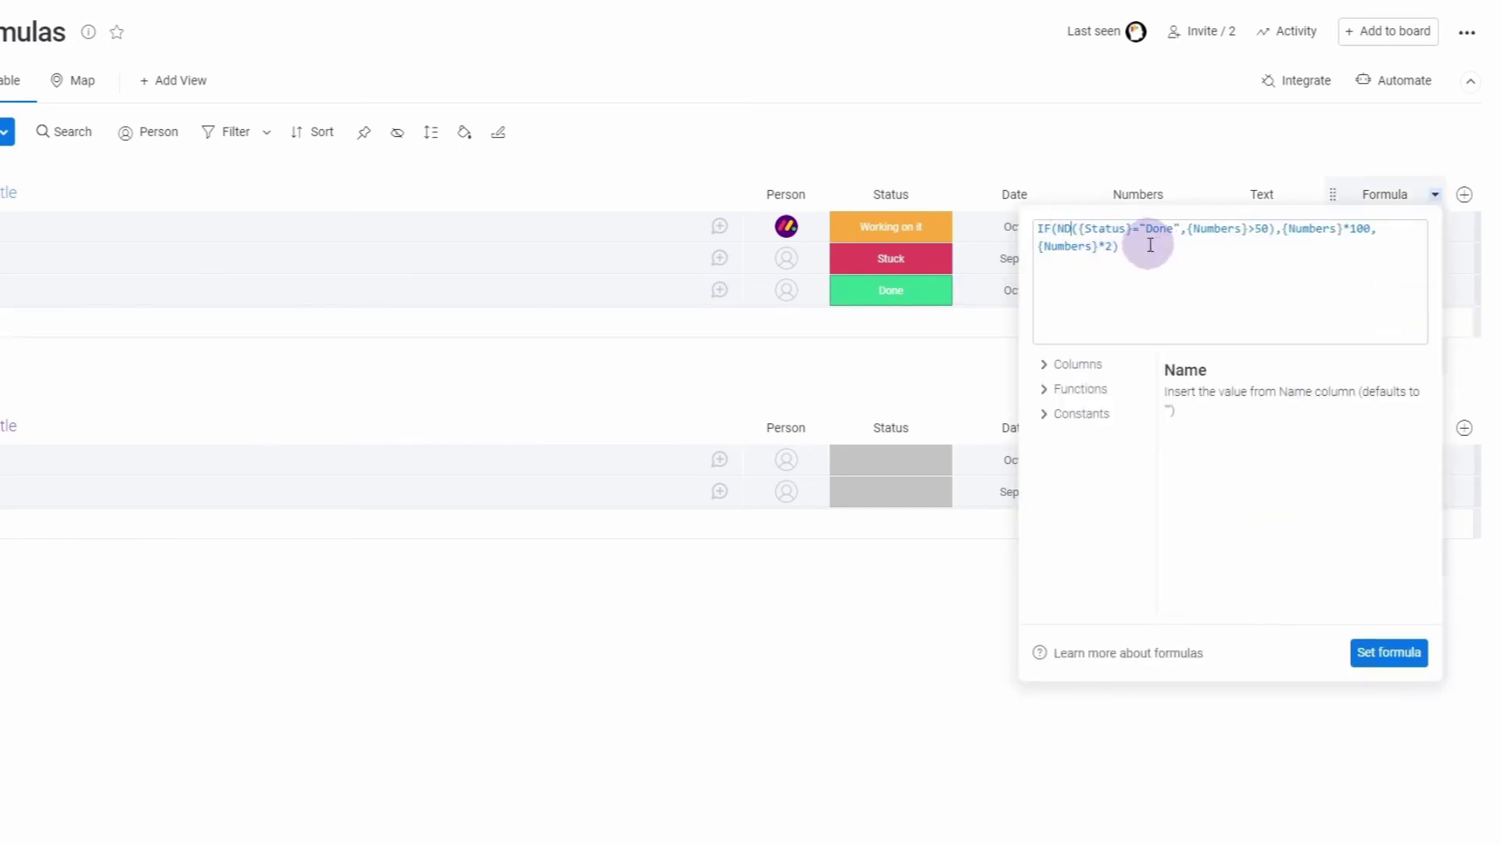
pyautogui.write('A')
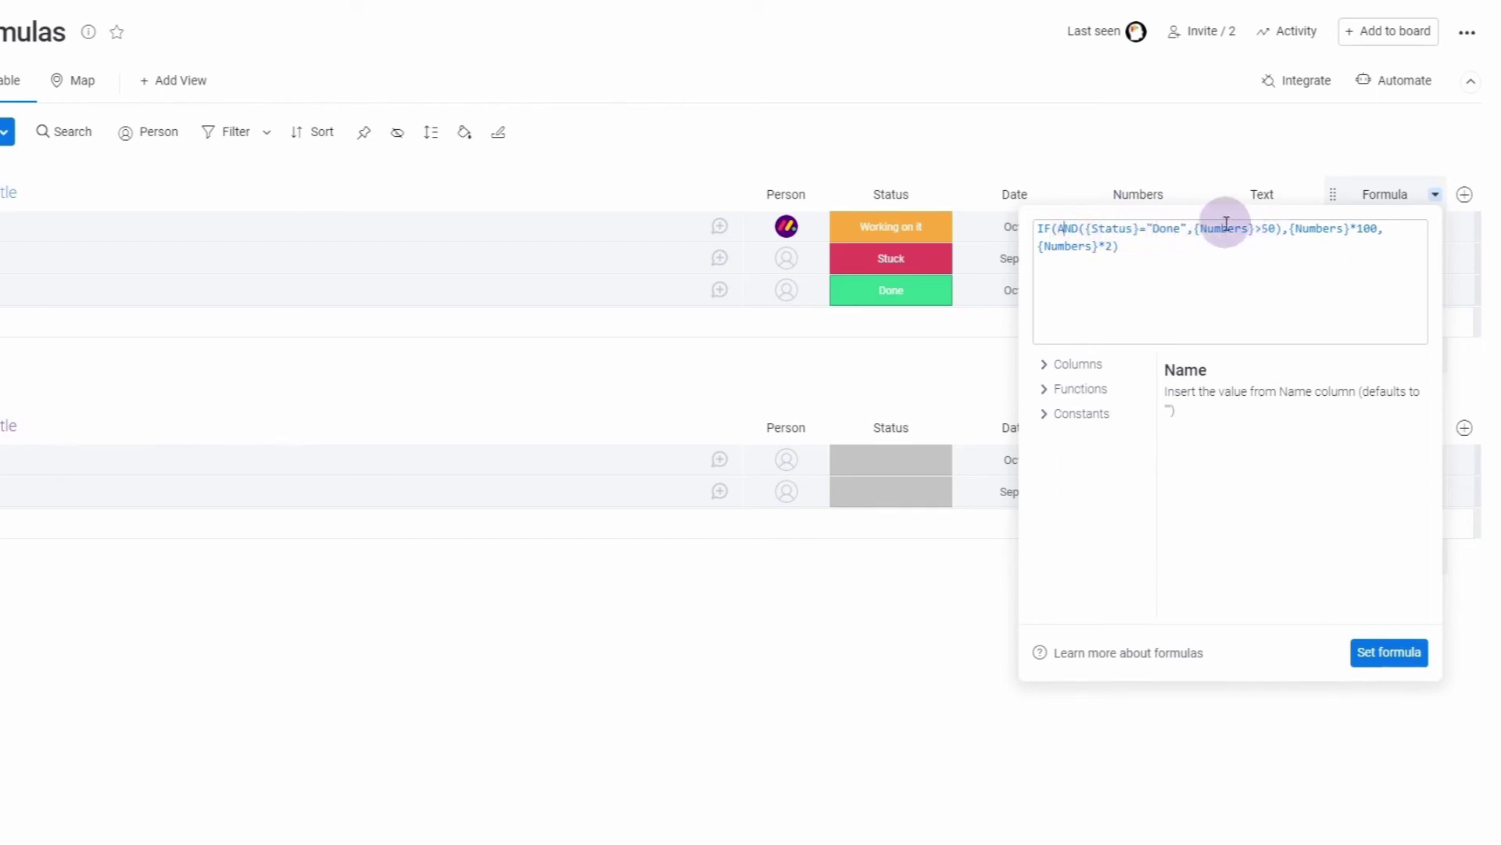
pyautogui.click(1389, 652)
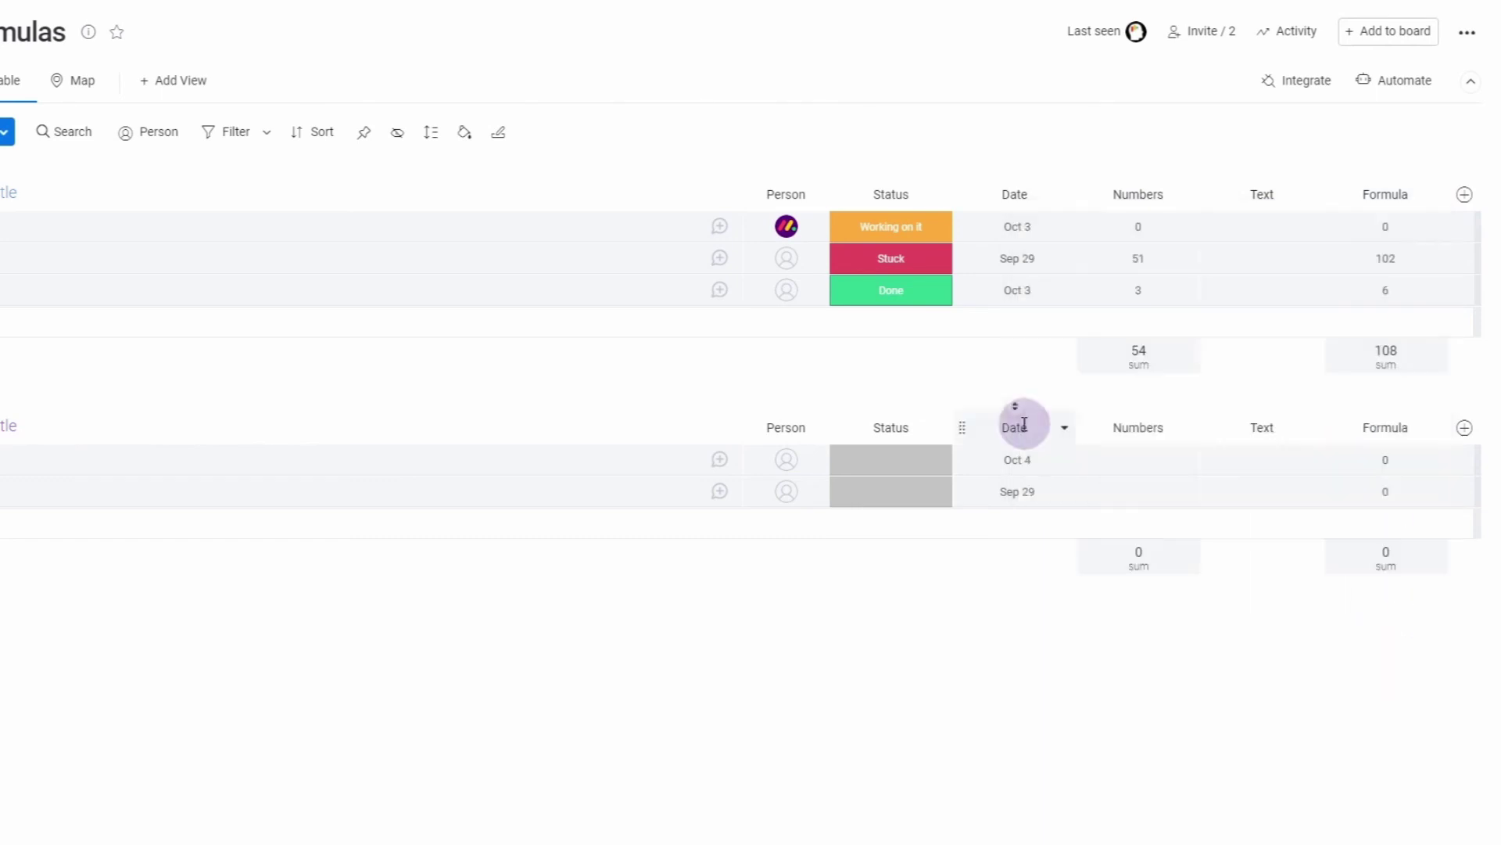
# Step: Change the second item's status in the first group to Done
pyautogui.click(1134, 258)
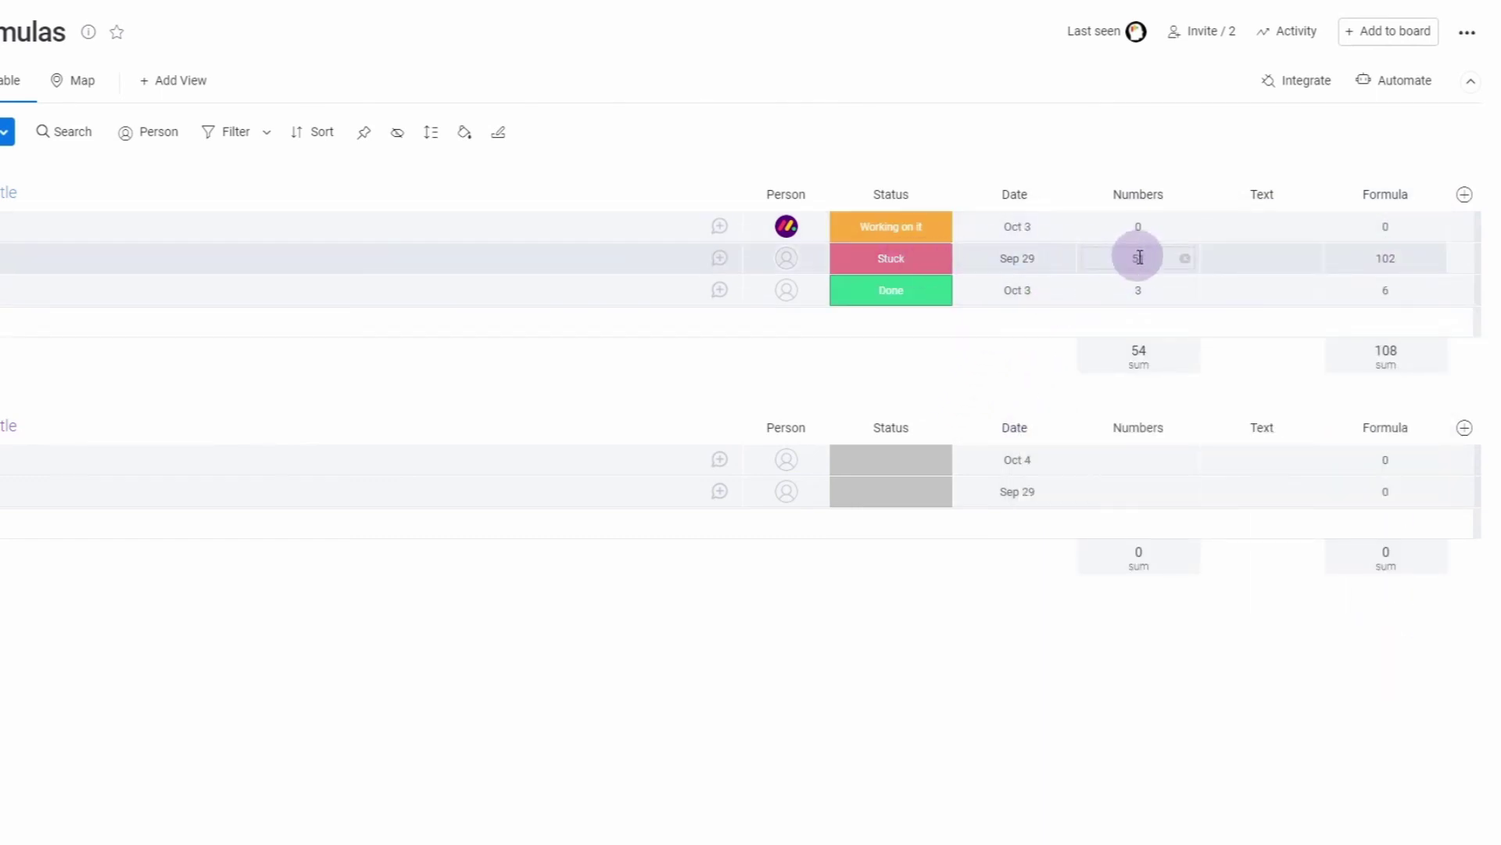
pyautogui.click(889, 262)
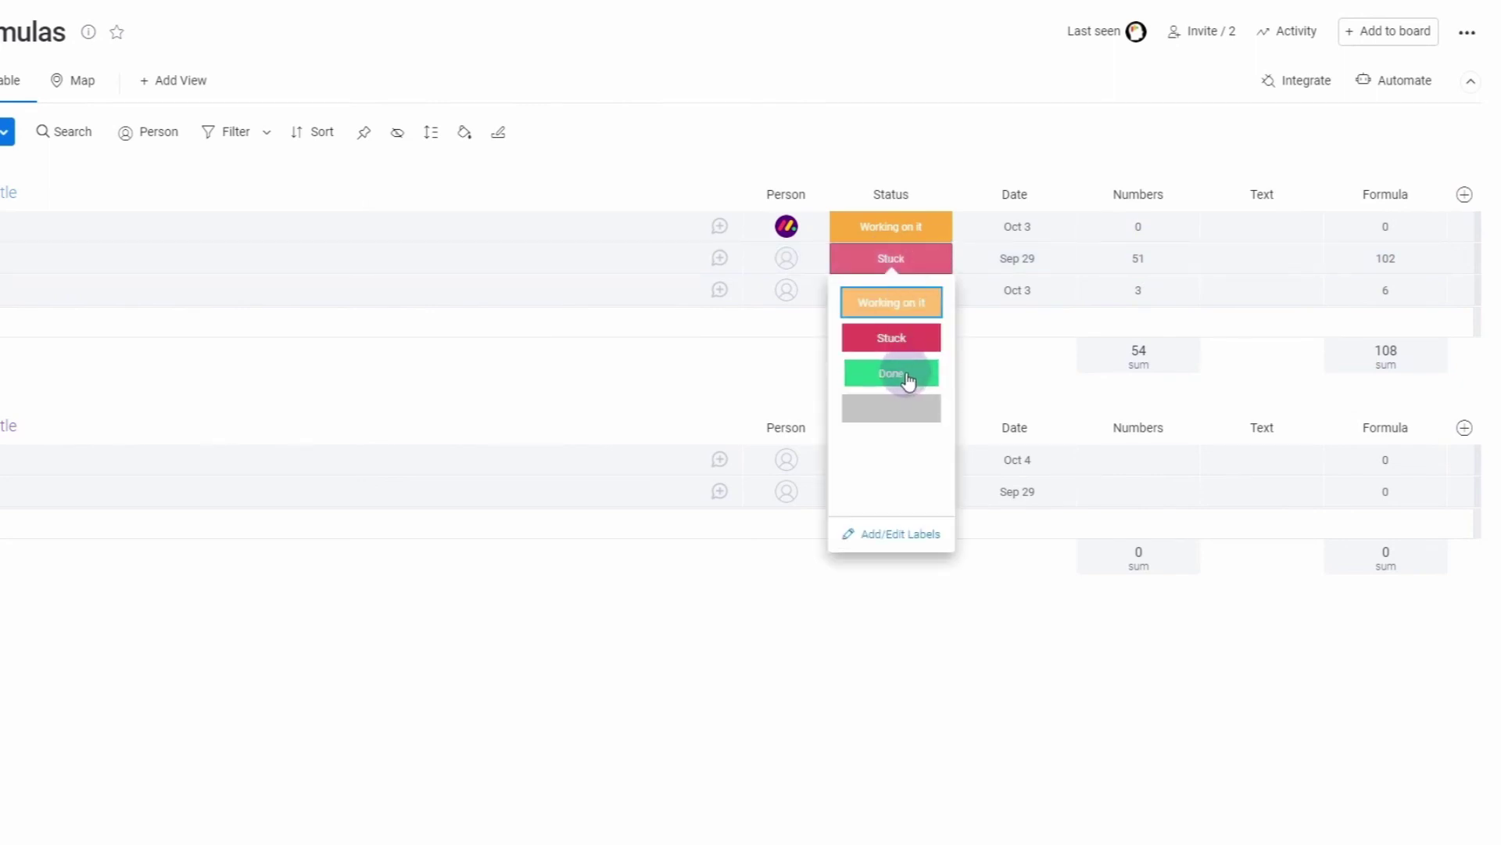
pyautogui.click(908, 377)
pyautogui.click(1013, 308)
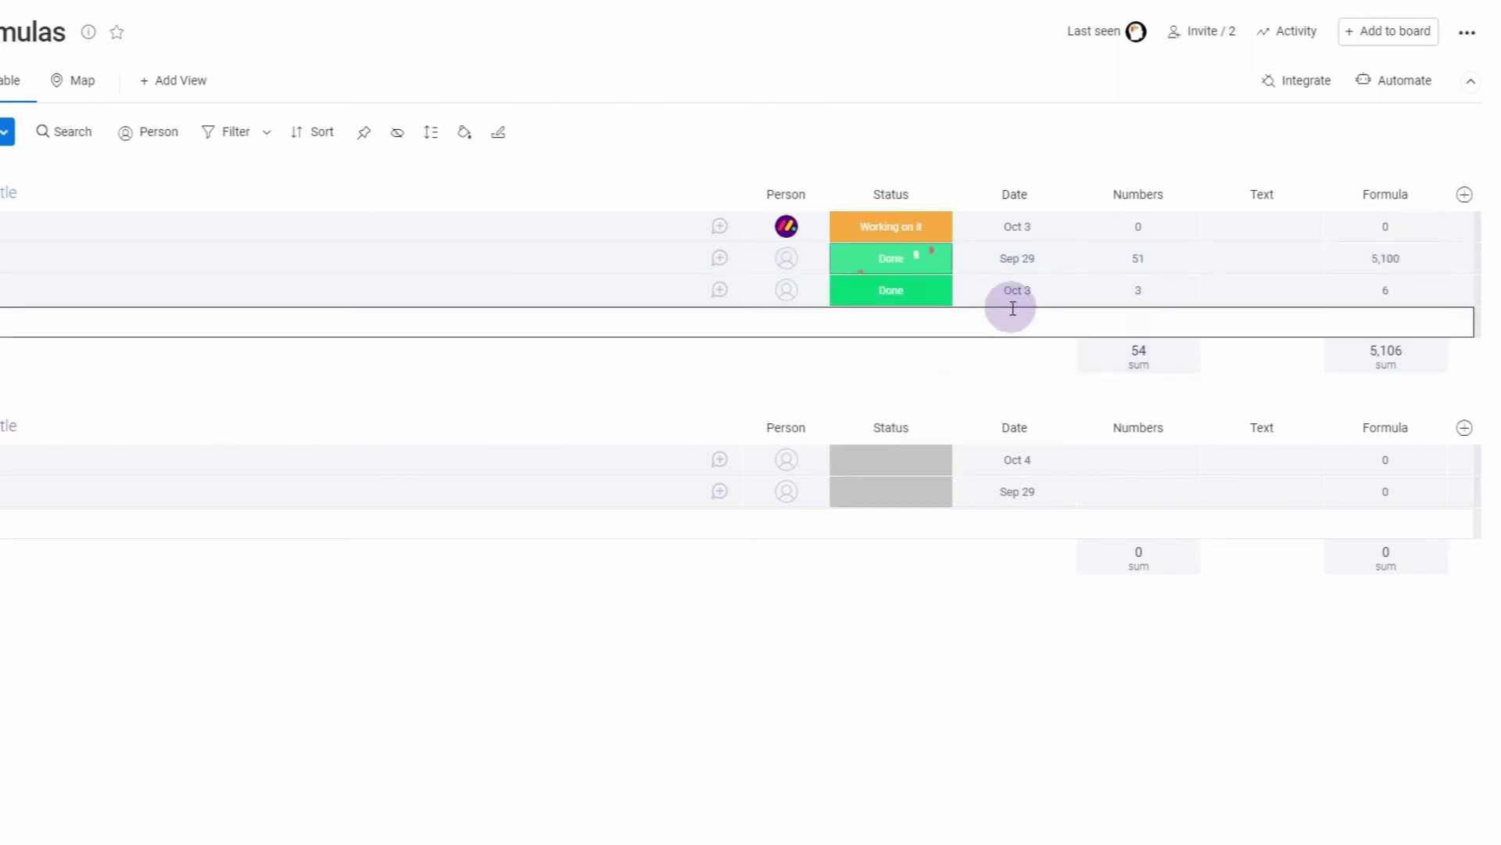
# Step: Set the third item's value in the Numbers column to 51
pyautogui.click(1139, 295)
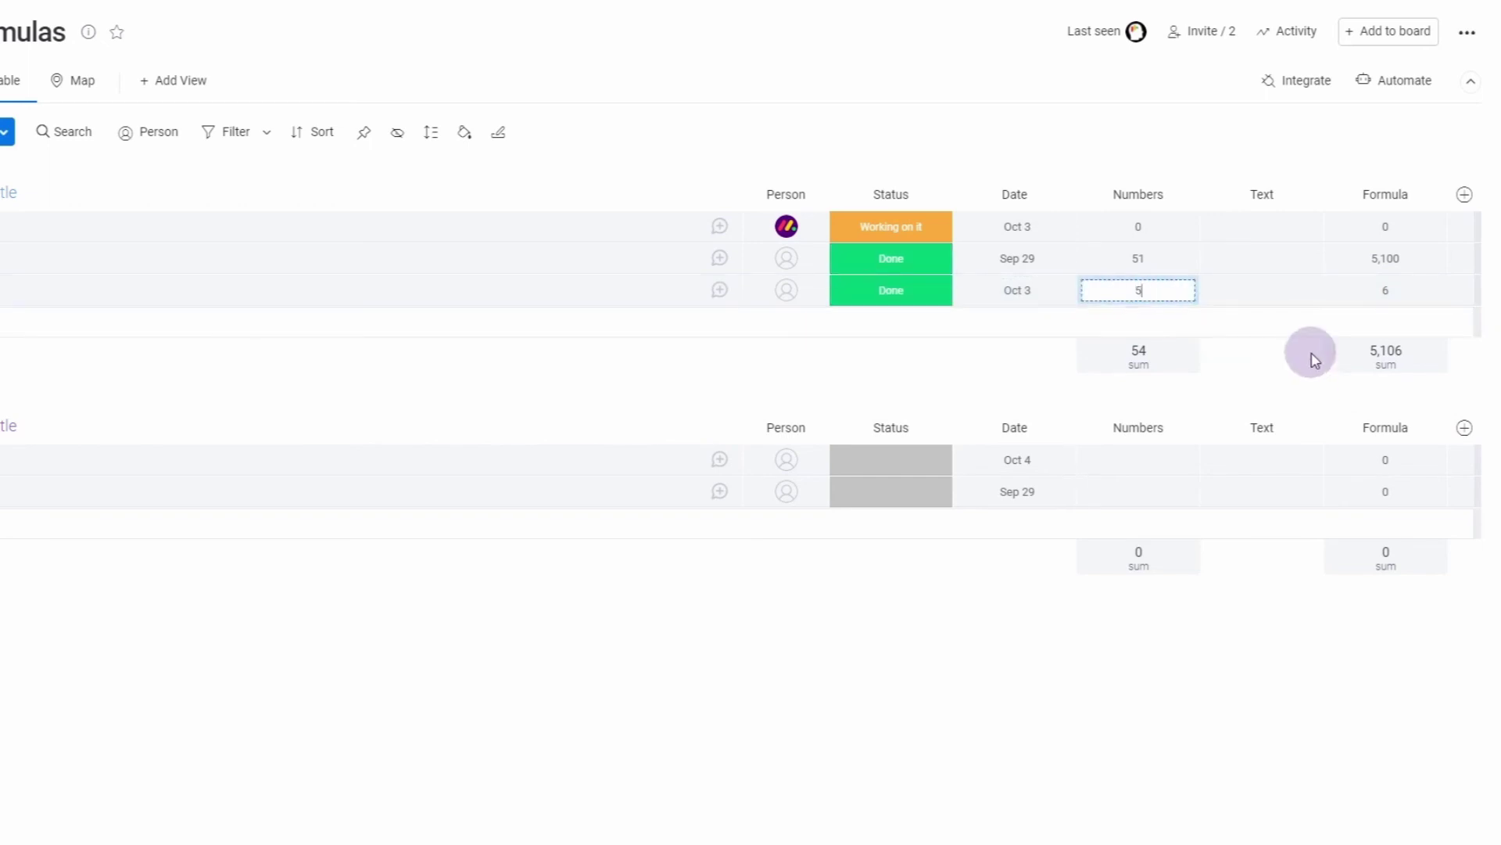
pyautogui.write('51')
pyautogui.press('Return')
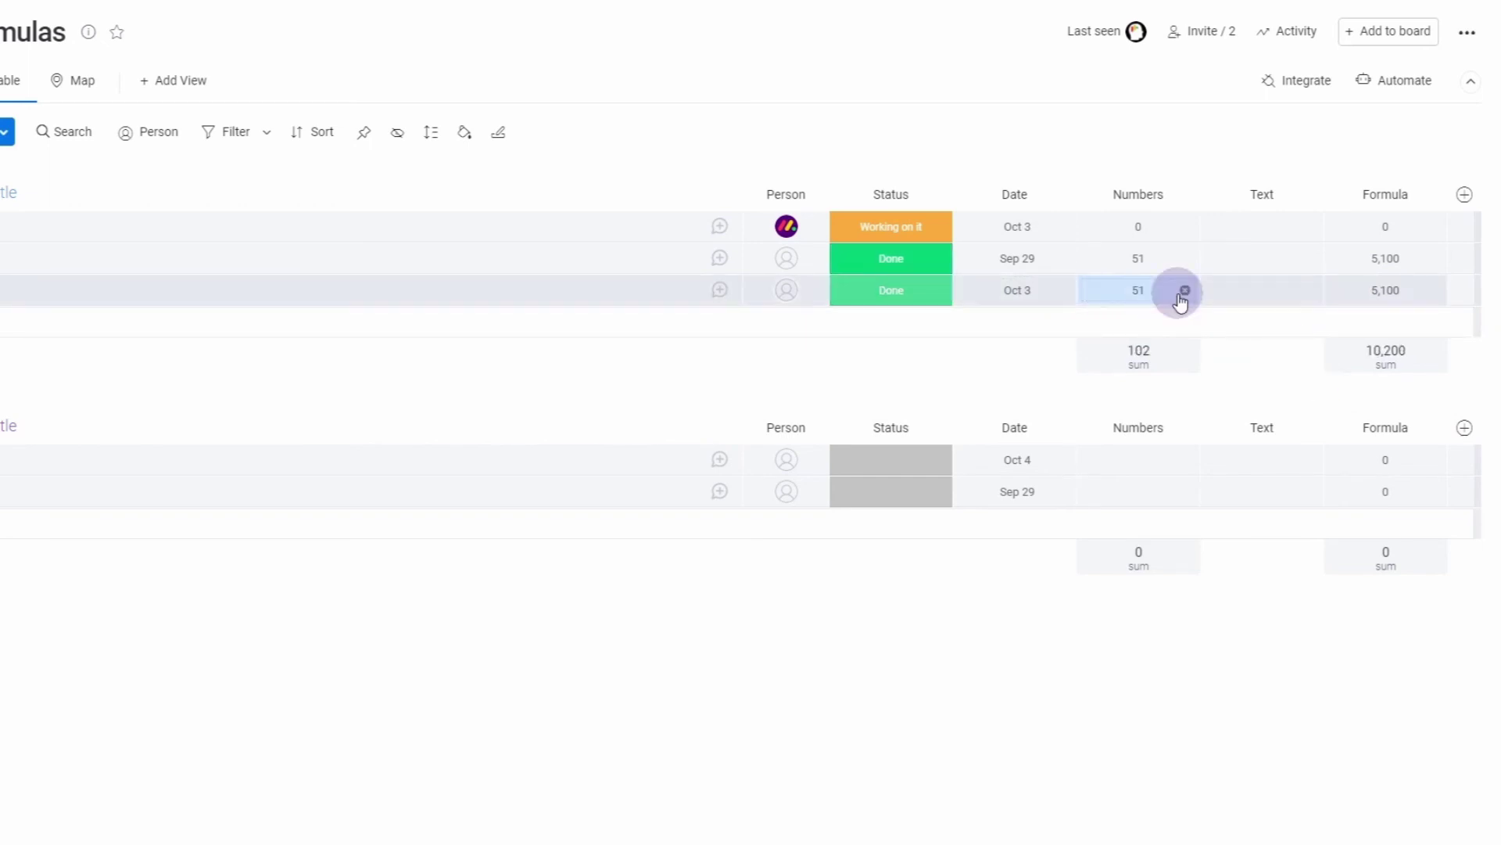
# Step: Clear the existing formula in the Formula column and insert the SWITCH function in its place
pyautogui.click(1336, 294)
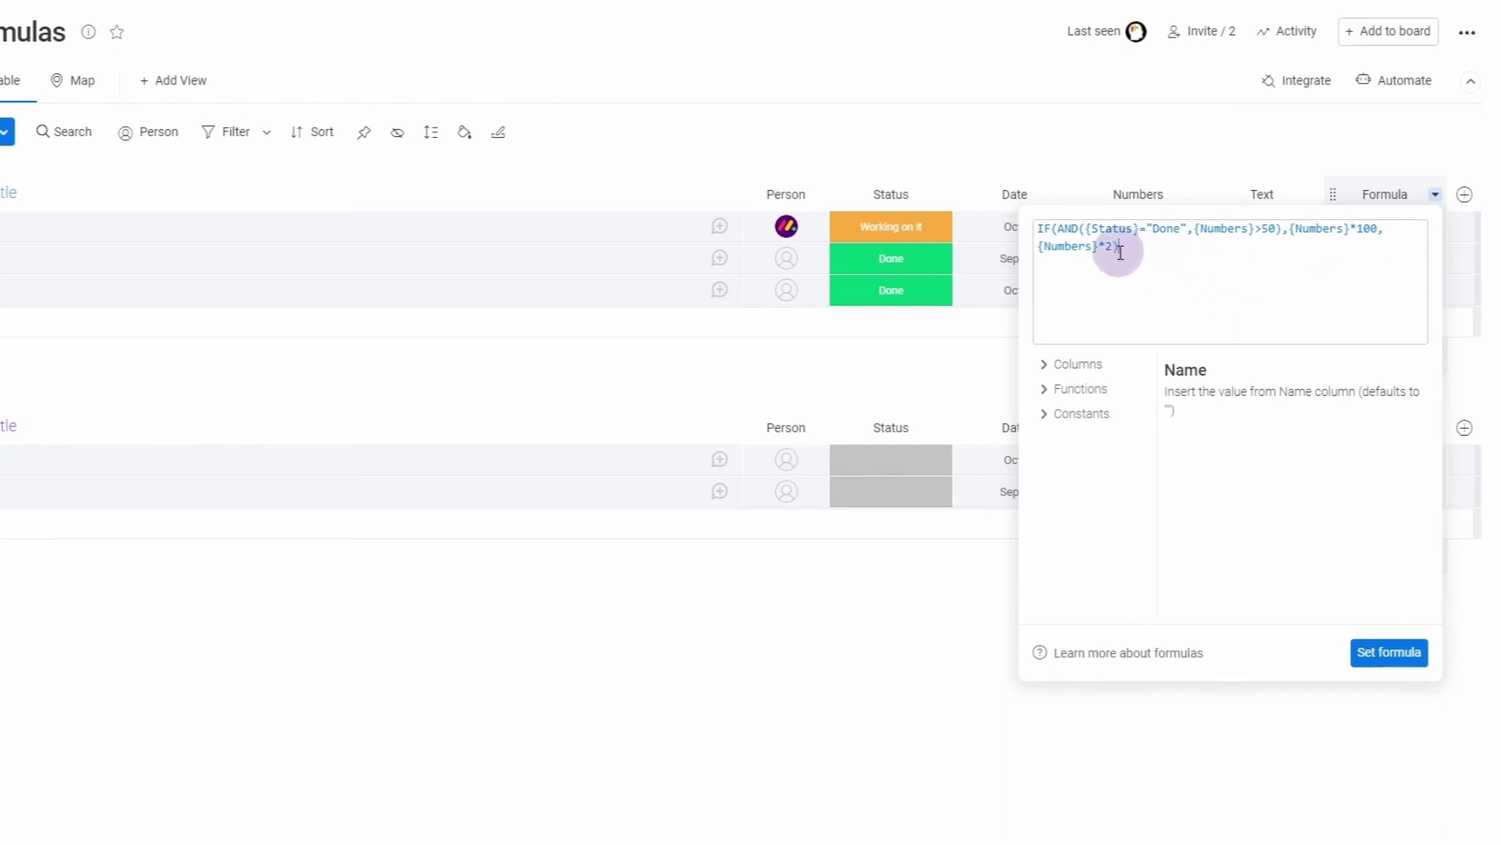
pyautogui.moveTo(1119, 246); pyautogui.dragTo(944, 205)
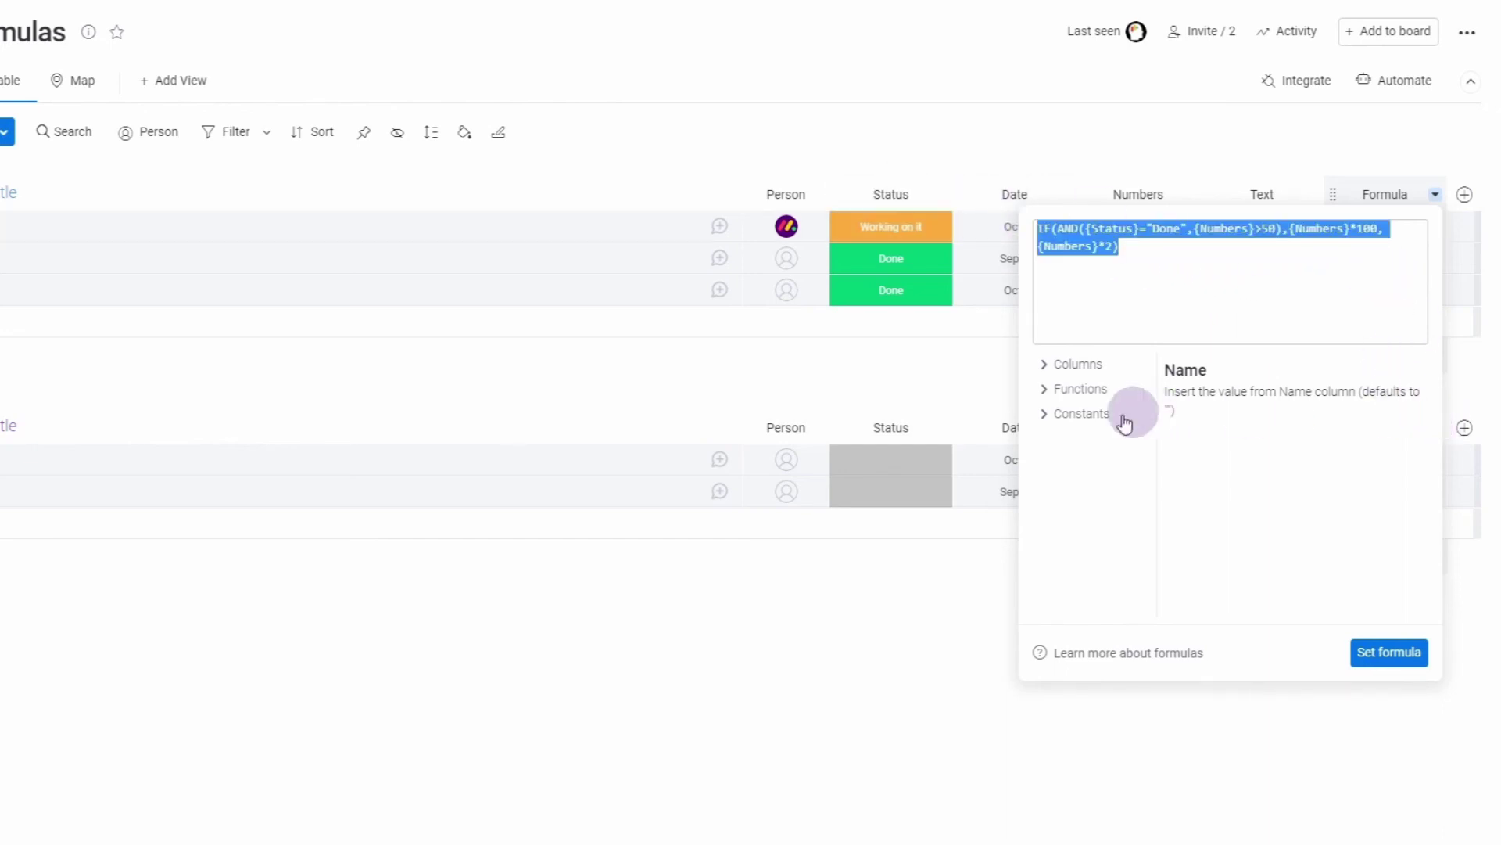
pyautogui.press('BackSpace')
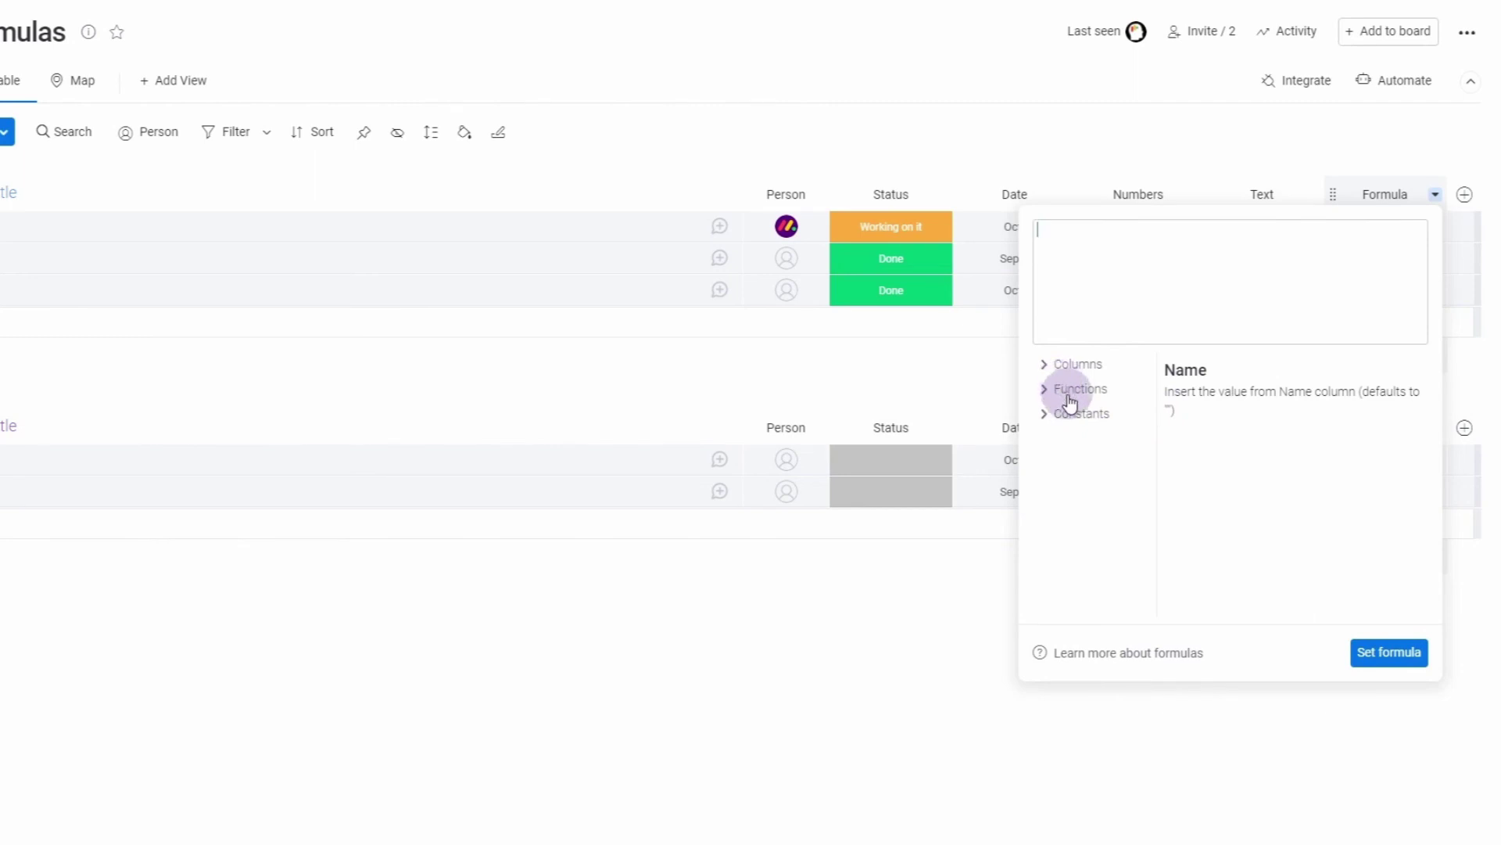
pyautogui.click(1065, 389)
pyautogui.click(1088, 449)
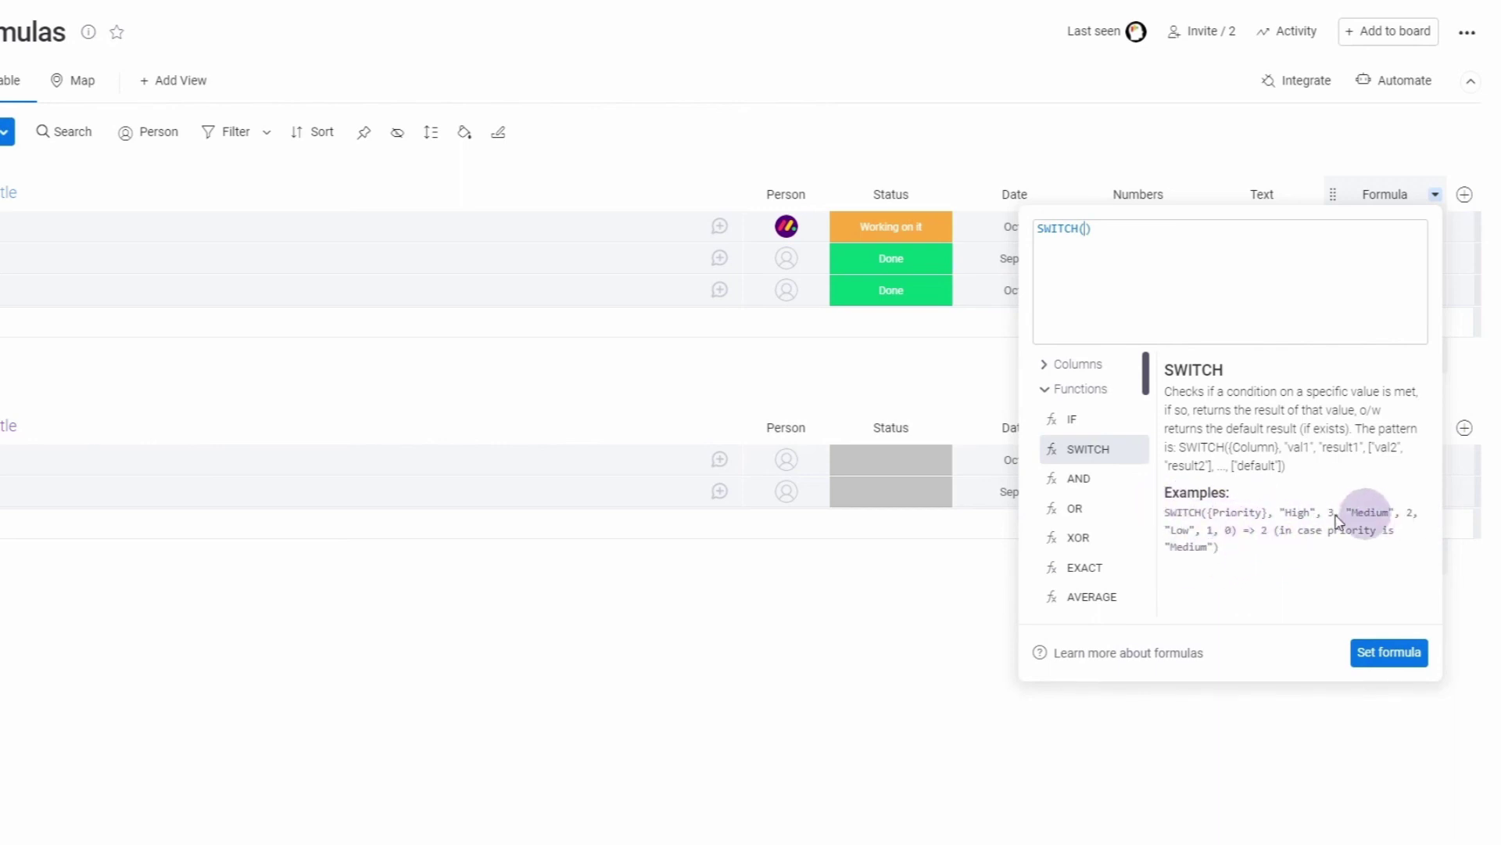
pyautogui.moveTo(1133, 479)
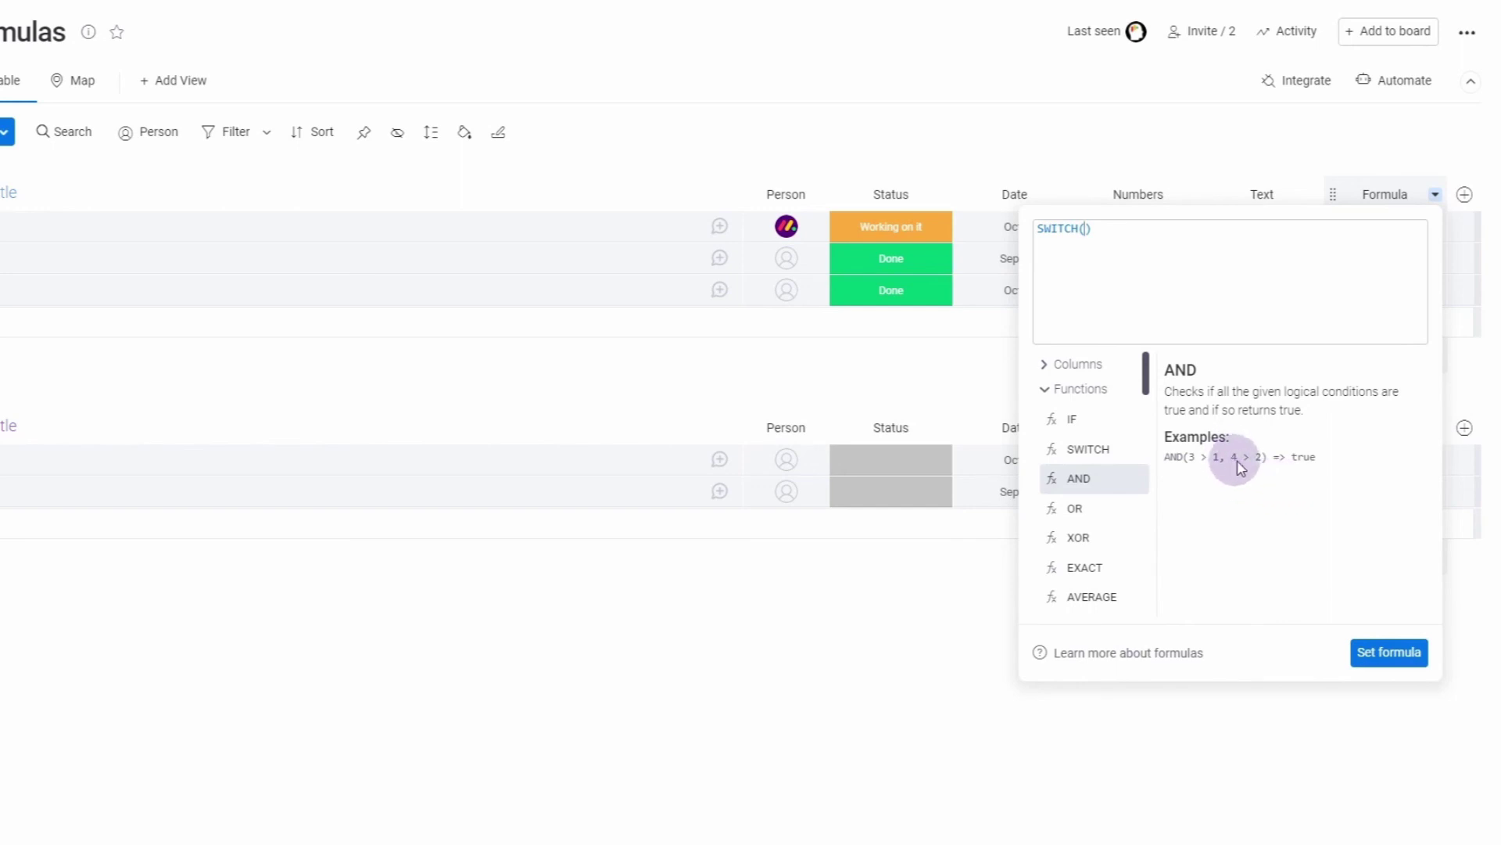
pyautogui.moveTo(1089, 460)
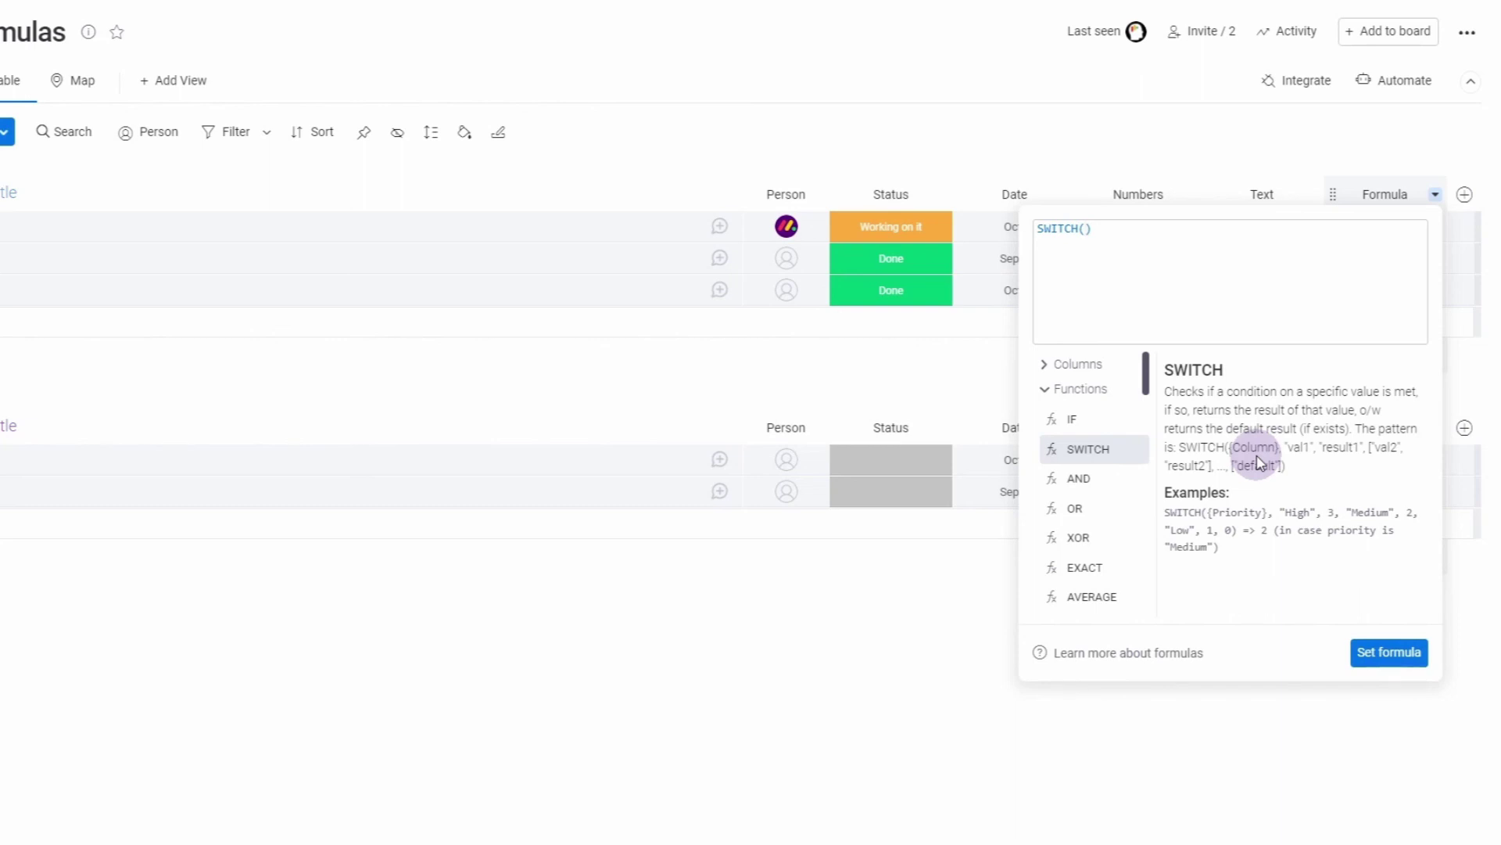
# Step: Complete the formula as SWITCH({Status},"Done",1,"Working on it",2,0) and save it
pyautogui.write('{s')
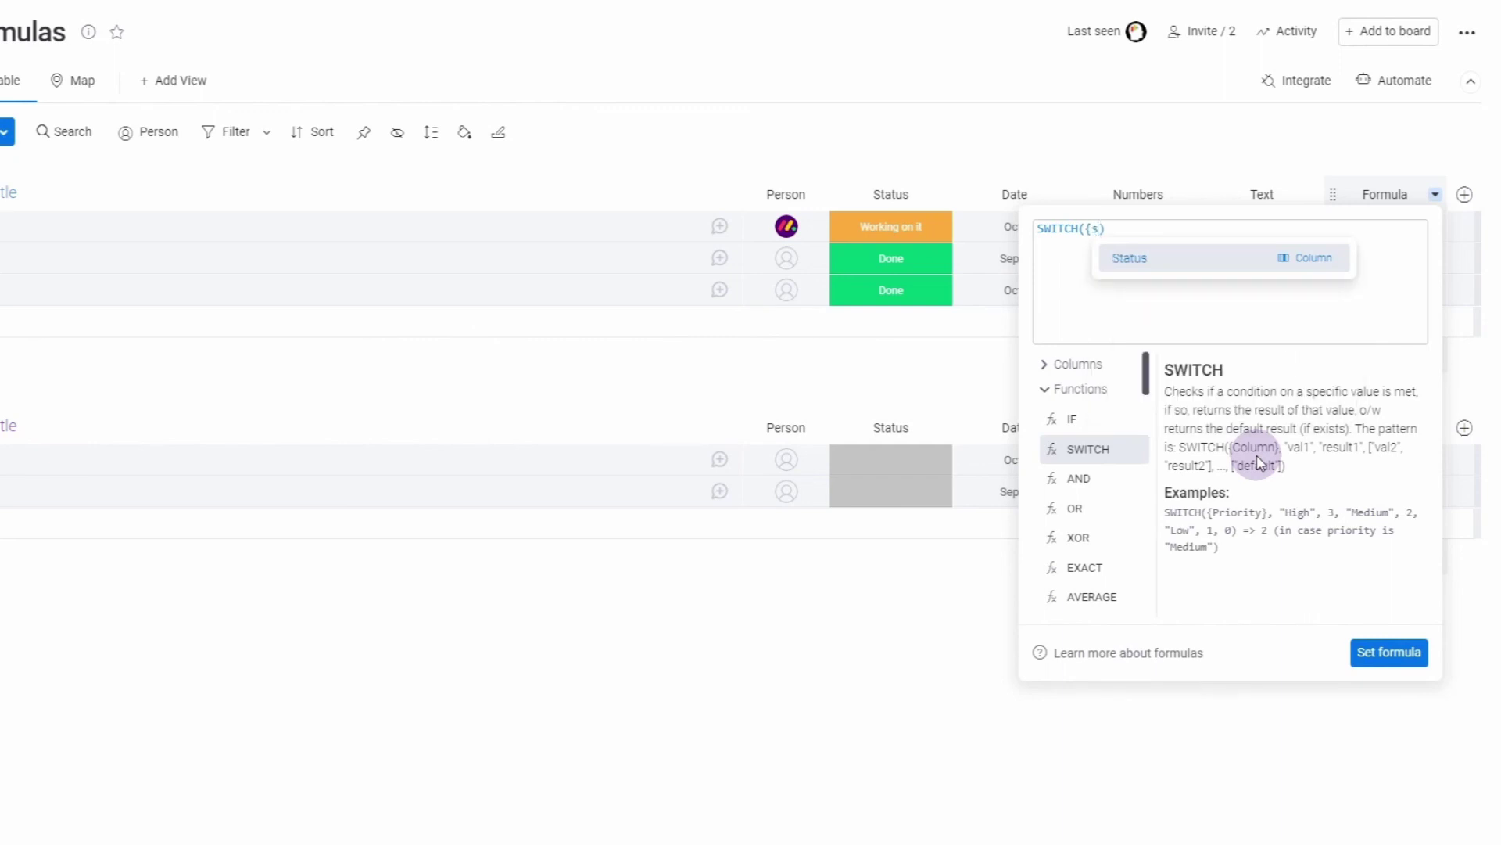
pyautogui.press('Return')
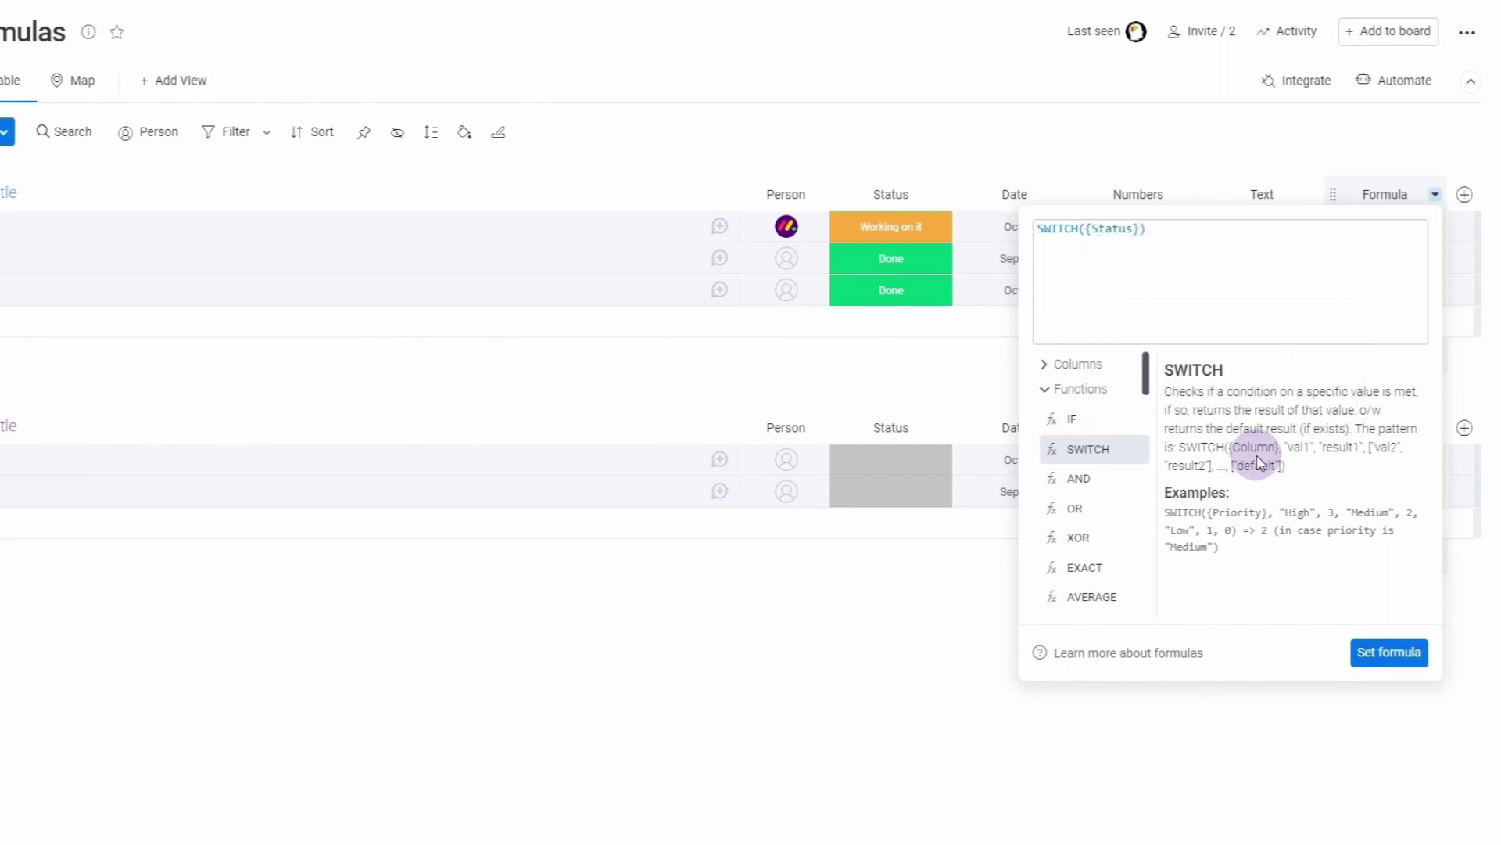
pyautogui.write(',"Don')
pyautogui.press('BackSpace')
pyautogui.press('BackSpace')
pyautogui.press('BackSpace')
pyautogui.write('Done",1,"Working on it",2,0')
pyautogui.click(1390, 652)
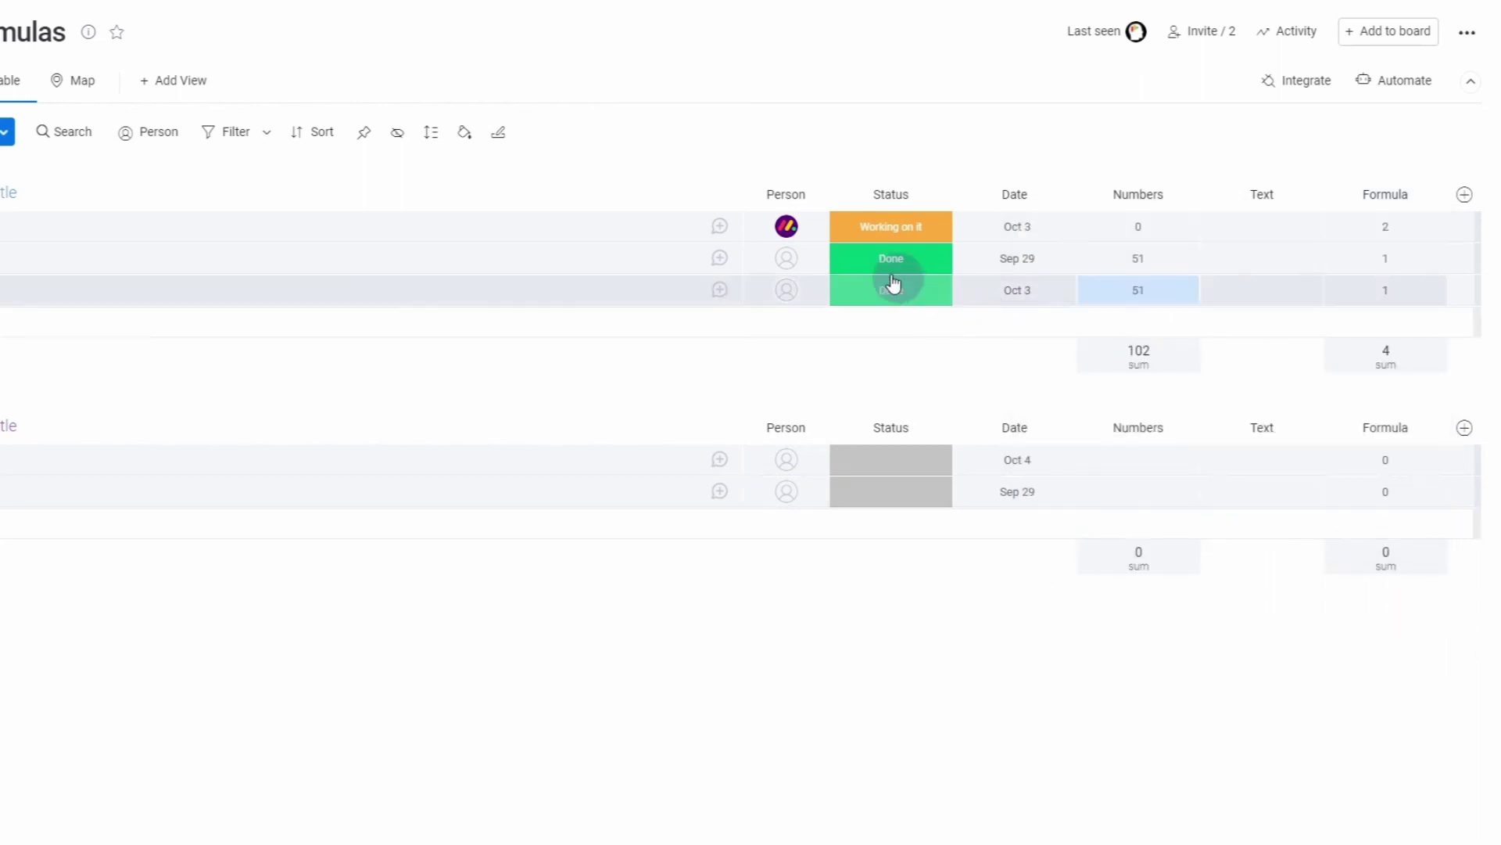
# Step: Change the first item's status in the first group to Stuck
pyautogui.click(926, 231)
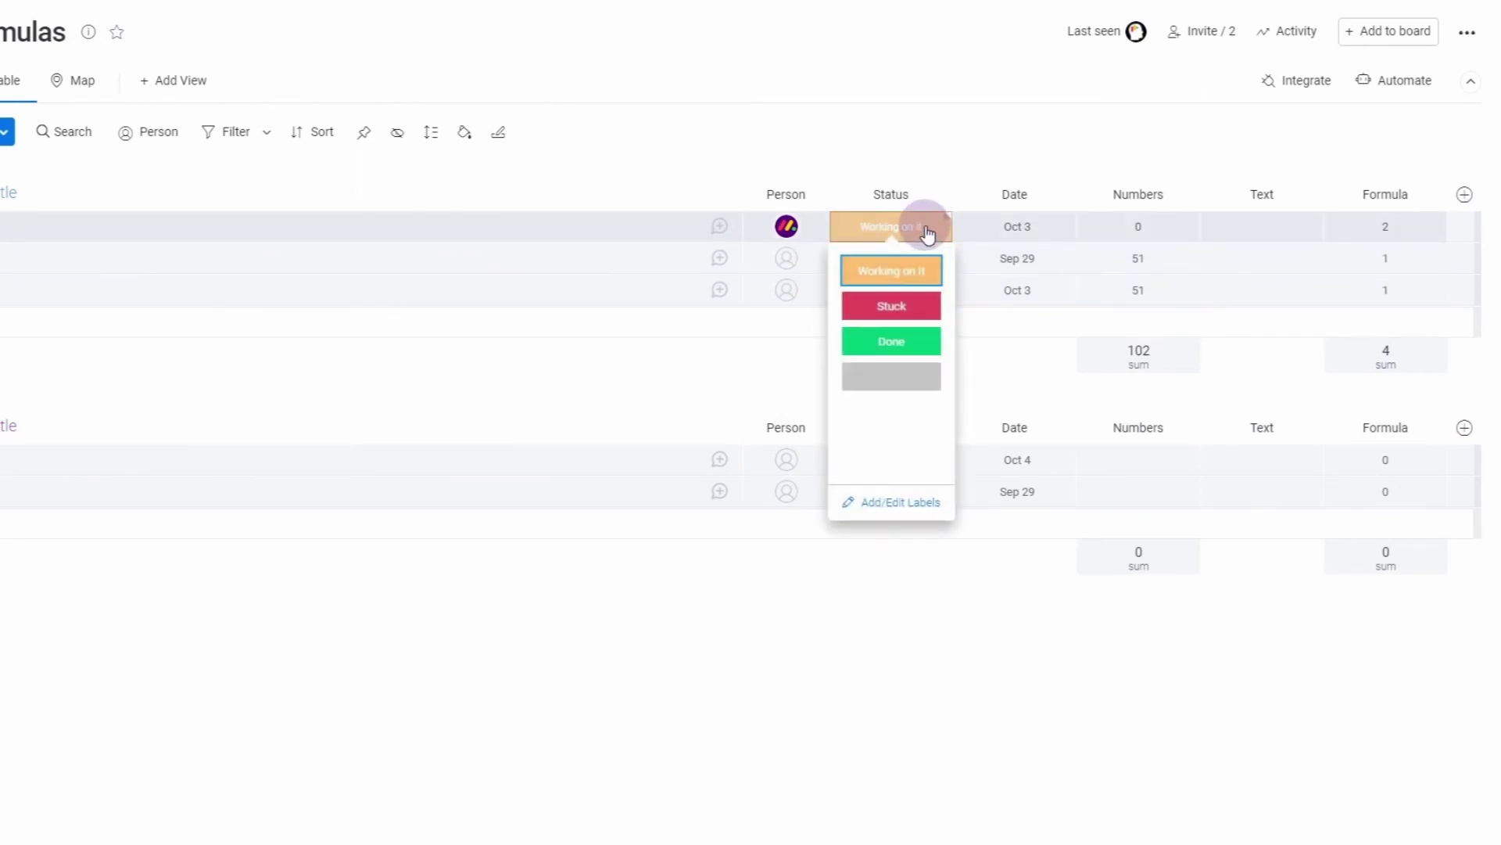
pyautogui.click(907, 313)
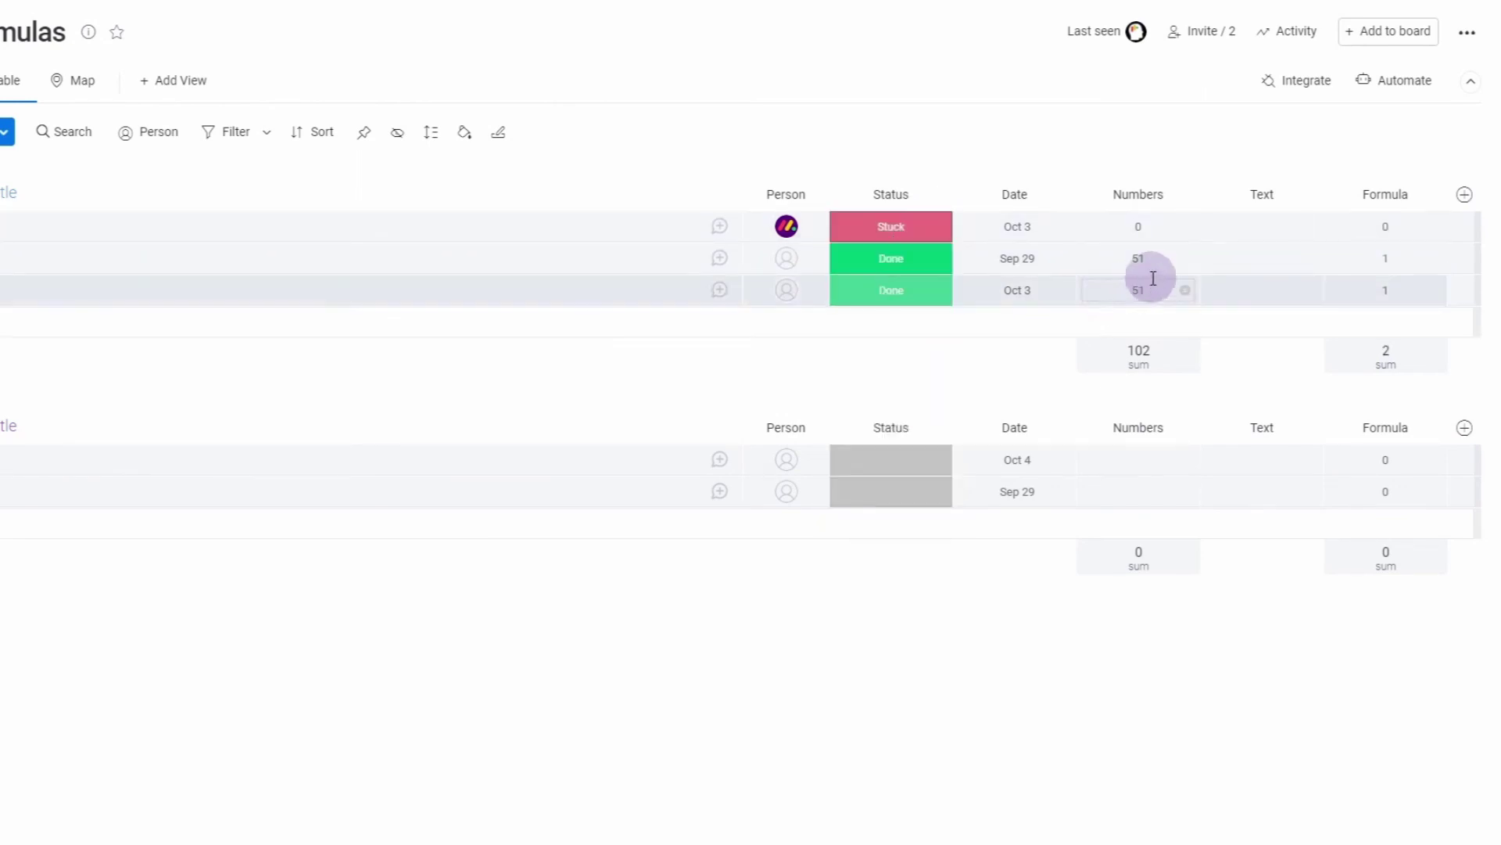
# Step: Reopen the SWITCH formula and wrap its {Status} reference in the LOWER function
pyautogui.click(1389, 223)
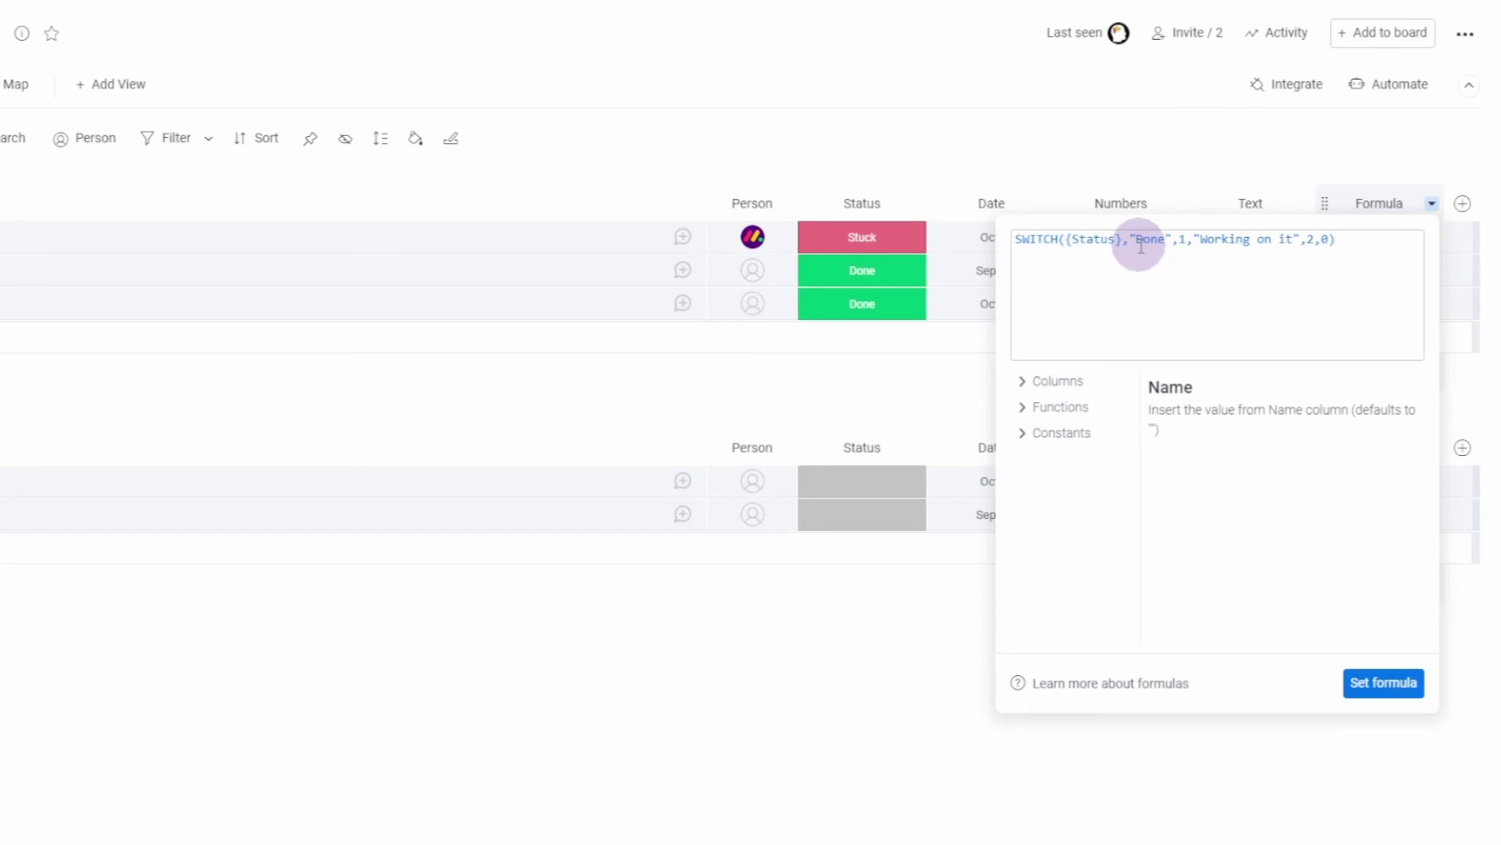
pyautogui.click(1033, 406)
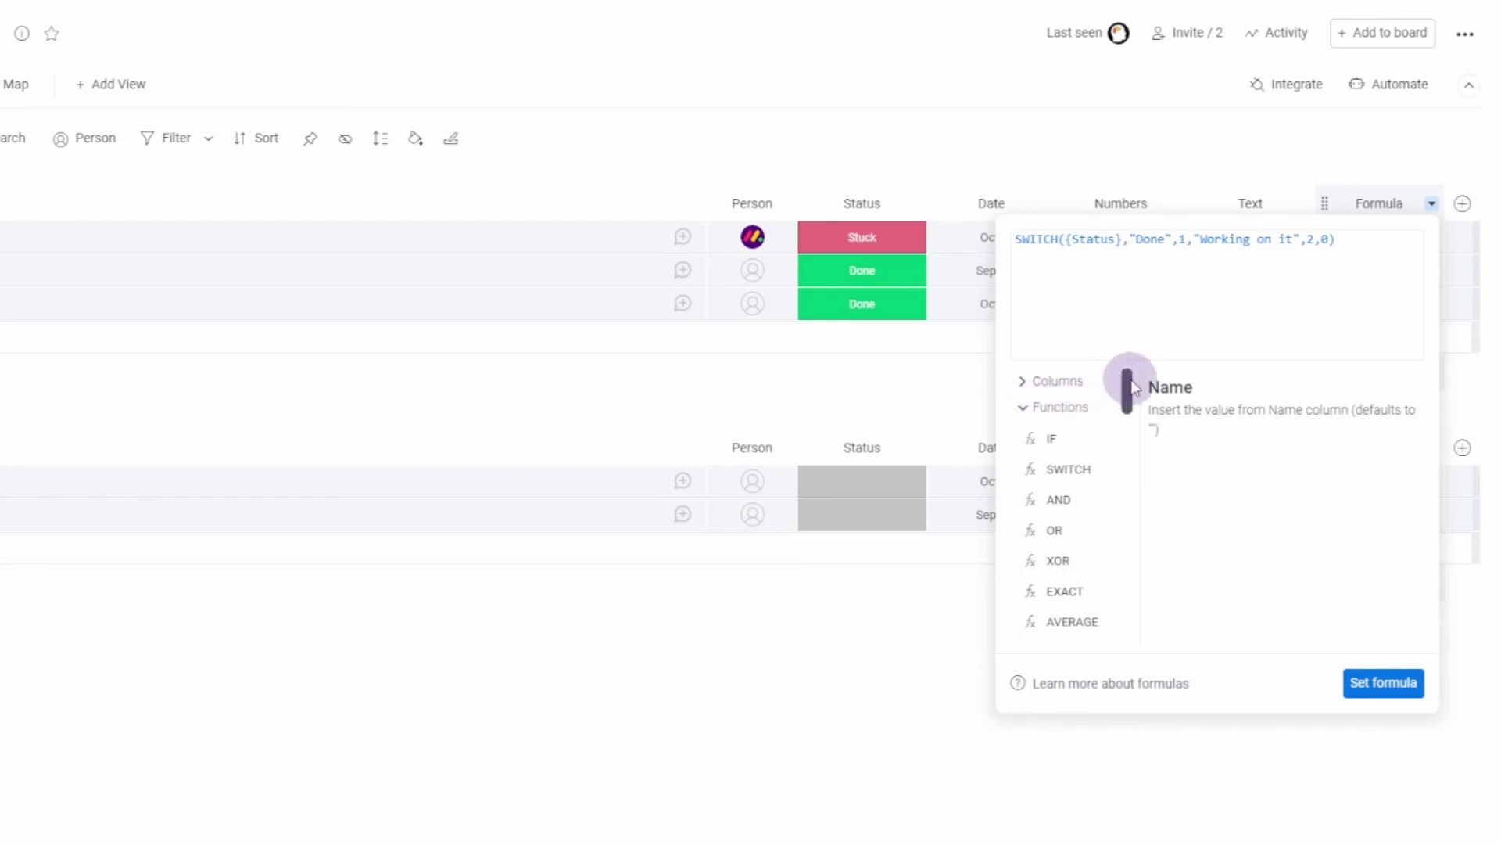
pyautogui.moveTo(1132, 389); pyautogui.dragTo(1135, 545)
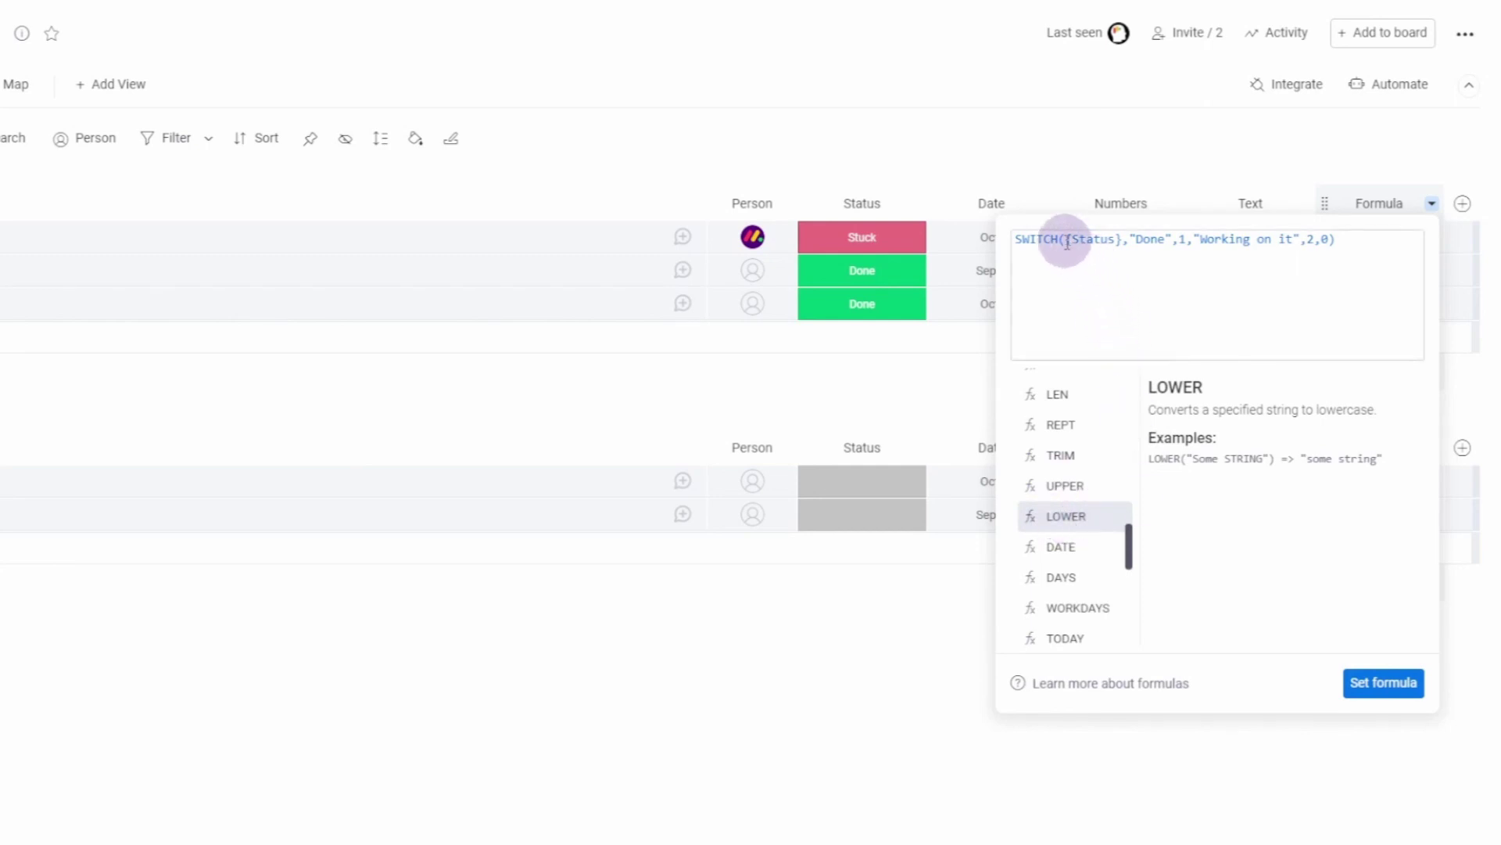
pyautogui.click(1069, 517)
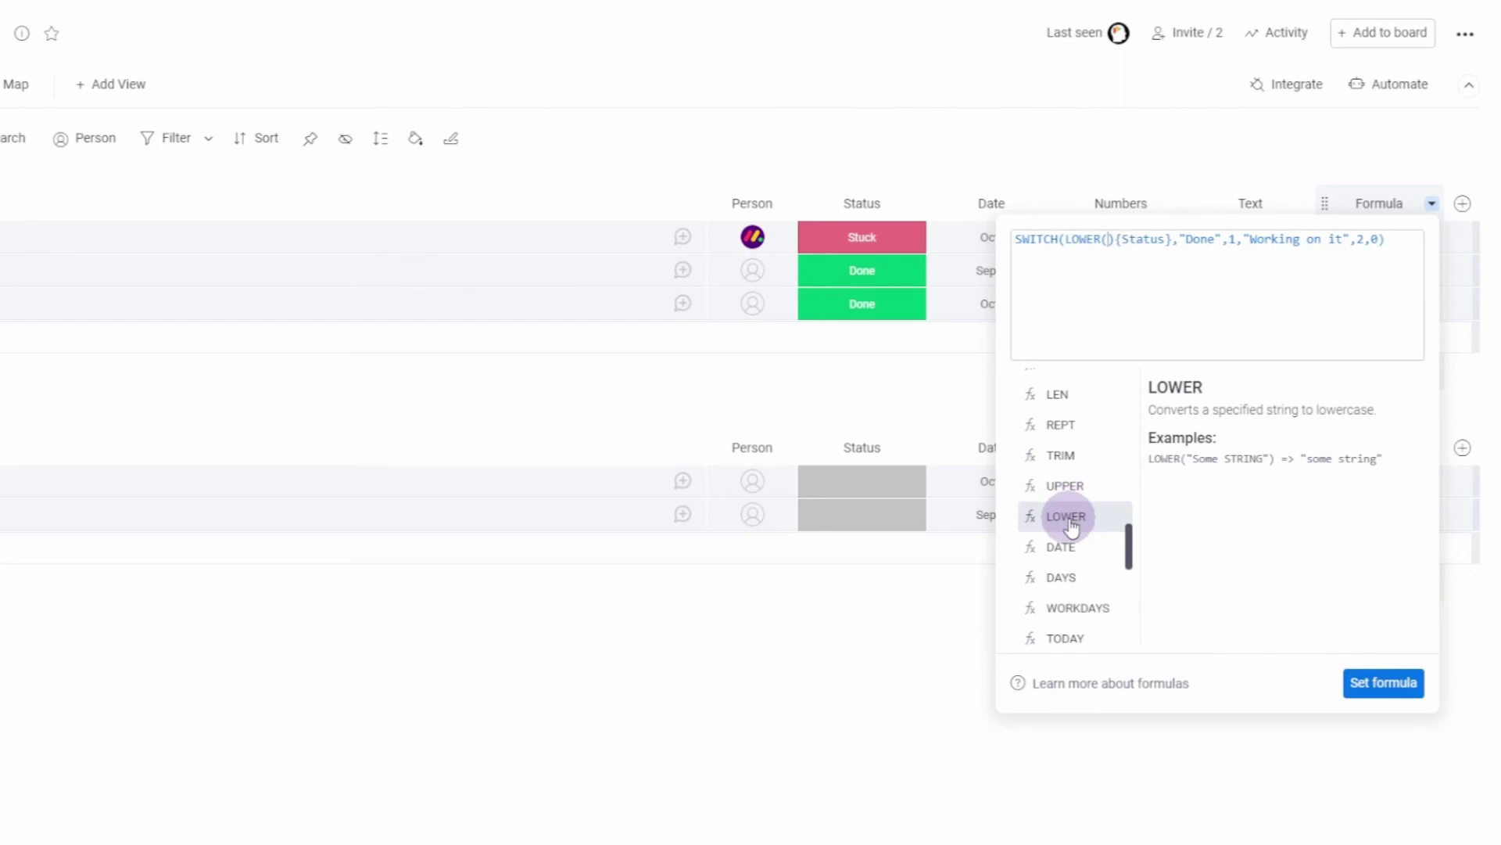
pyautogui.press('Delete')
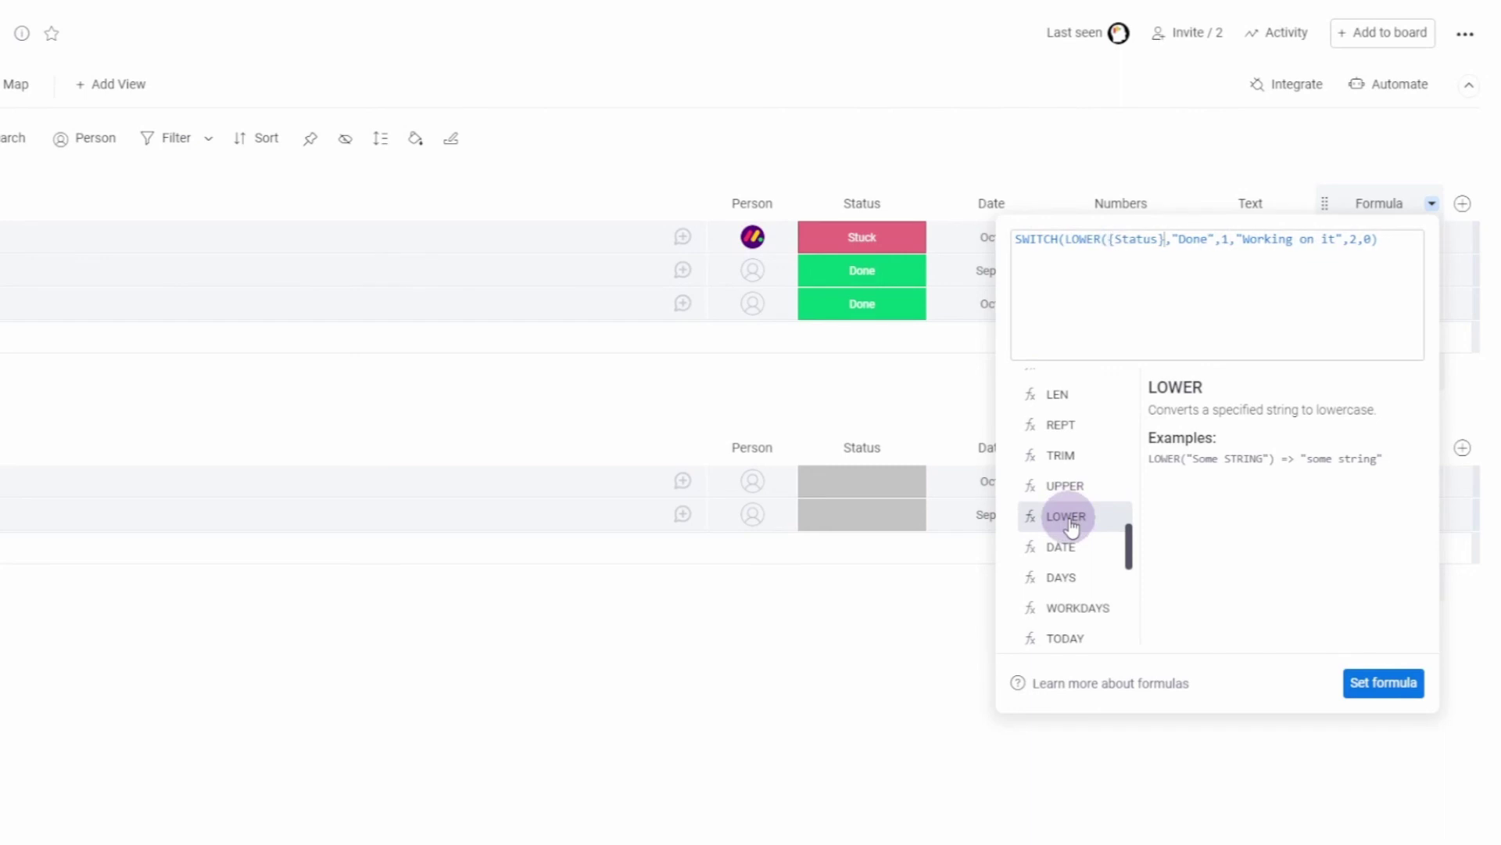
pyautogui.write(')')
# Step: Change the compared values in the SWITCH formula to lowercase "done" and "working on it", and save it
pyautogui.click(1191, 252)
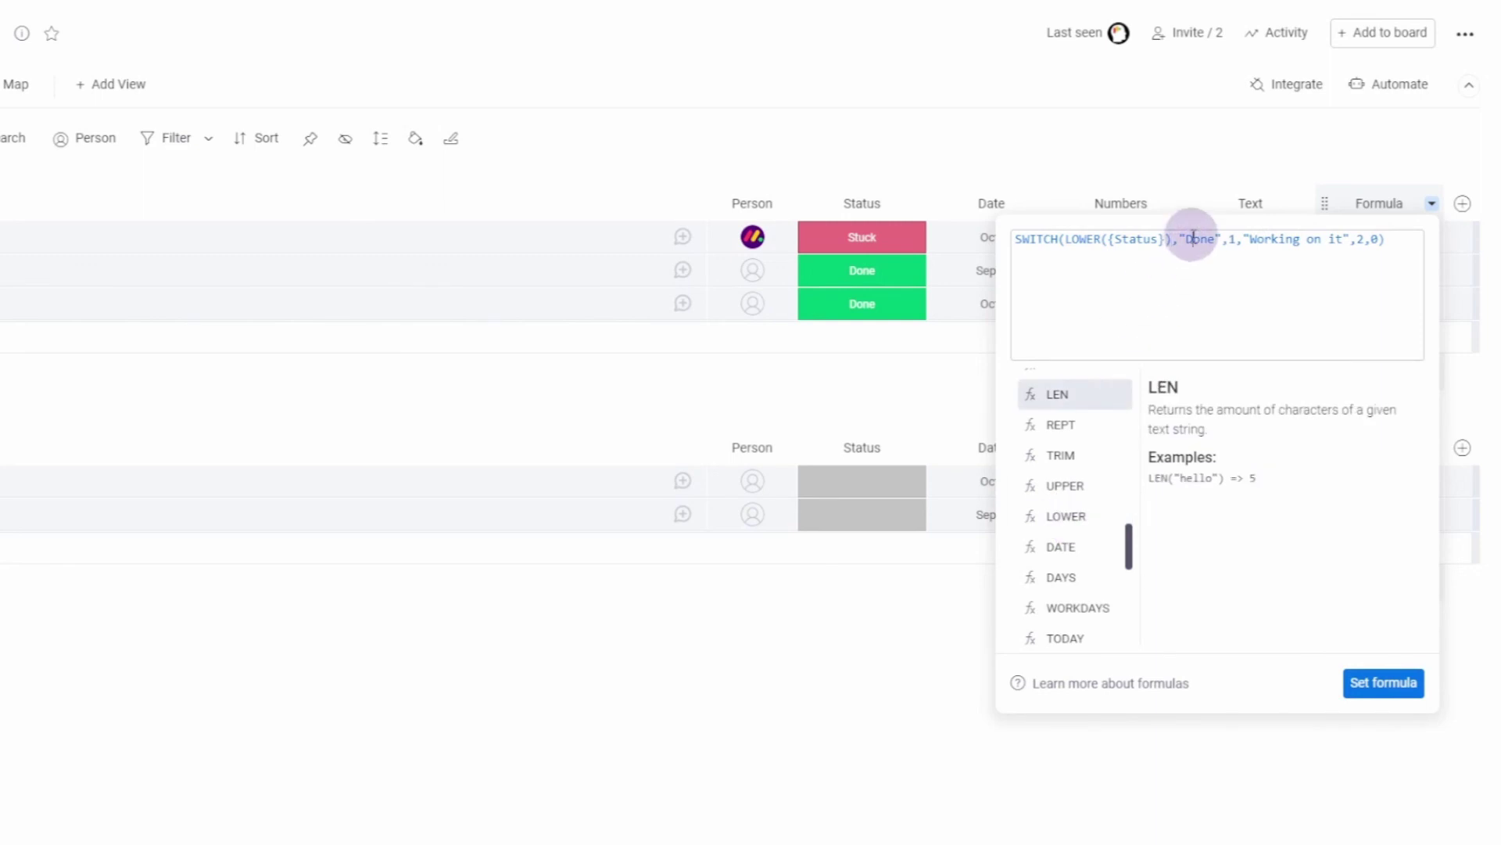
pyautogui.write('d')
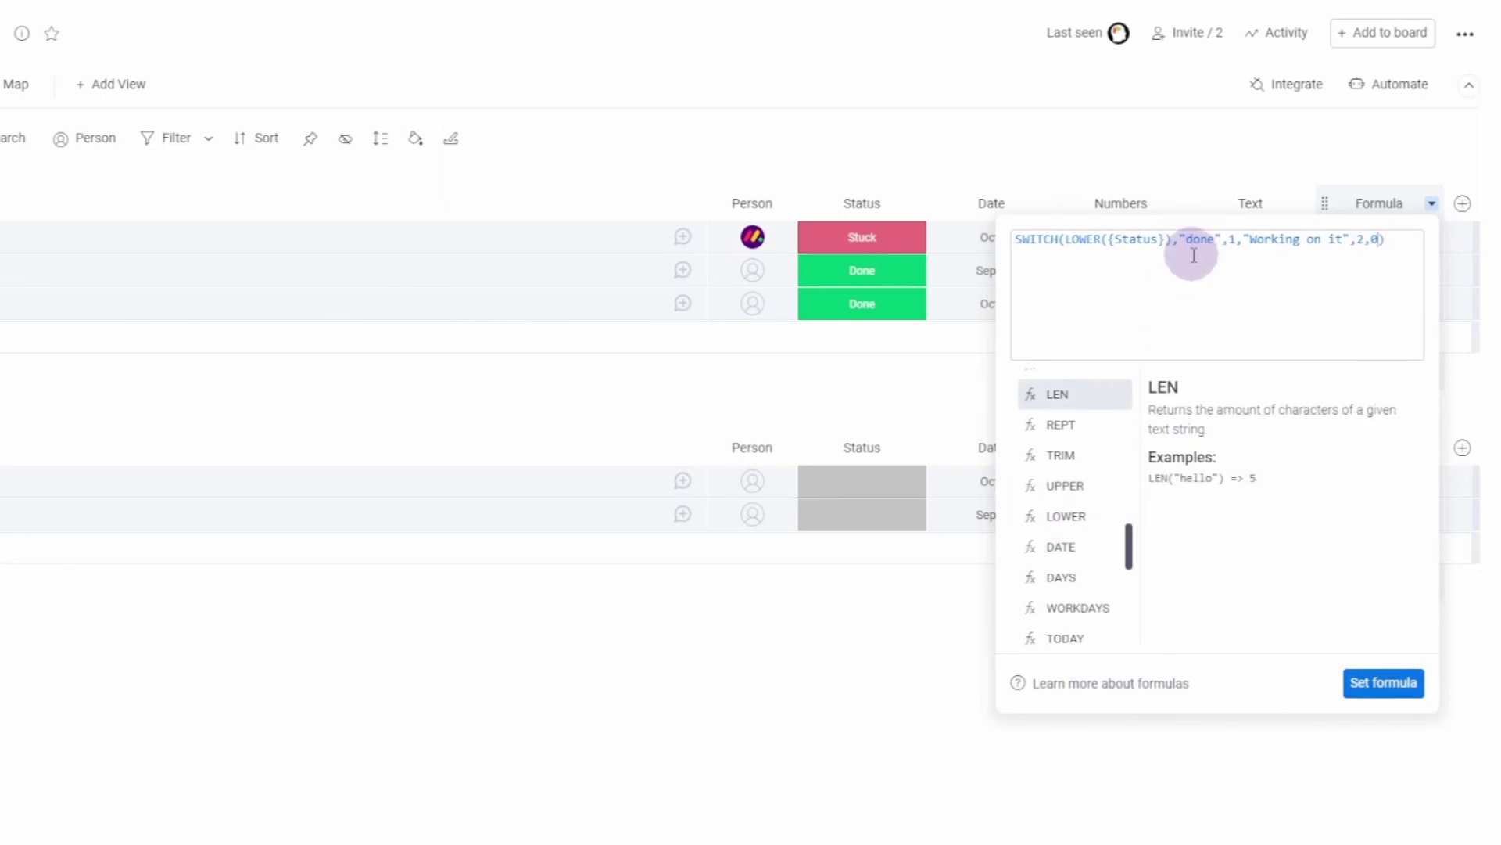
pyautogui.write('w')
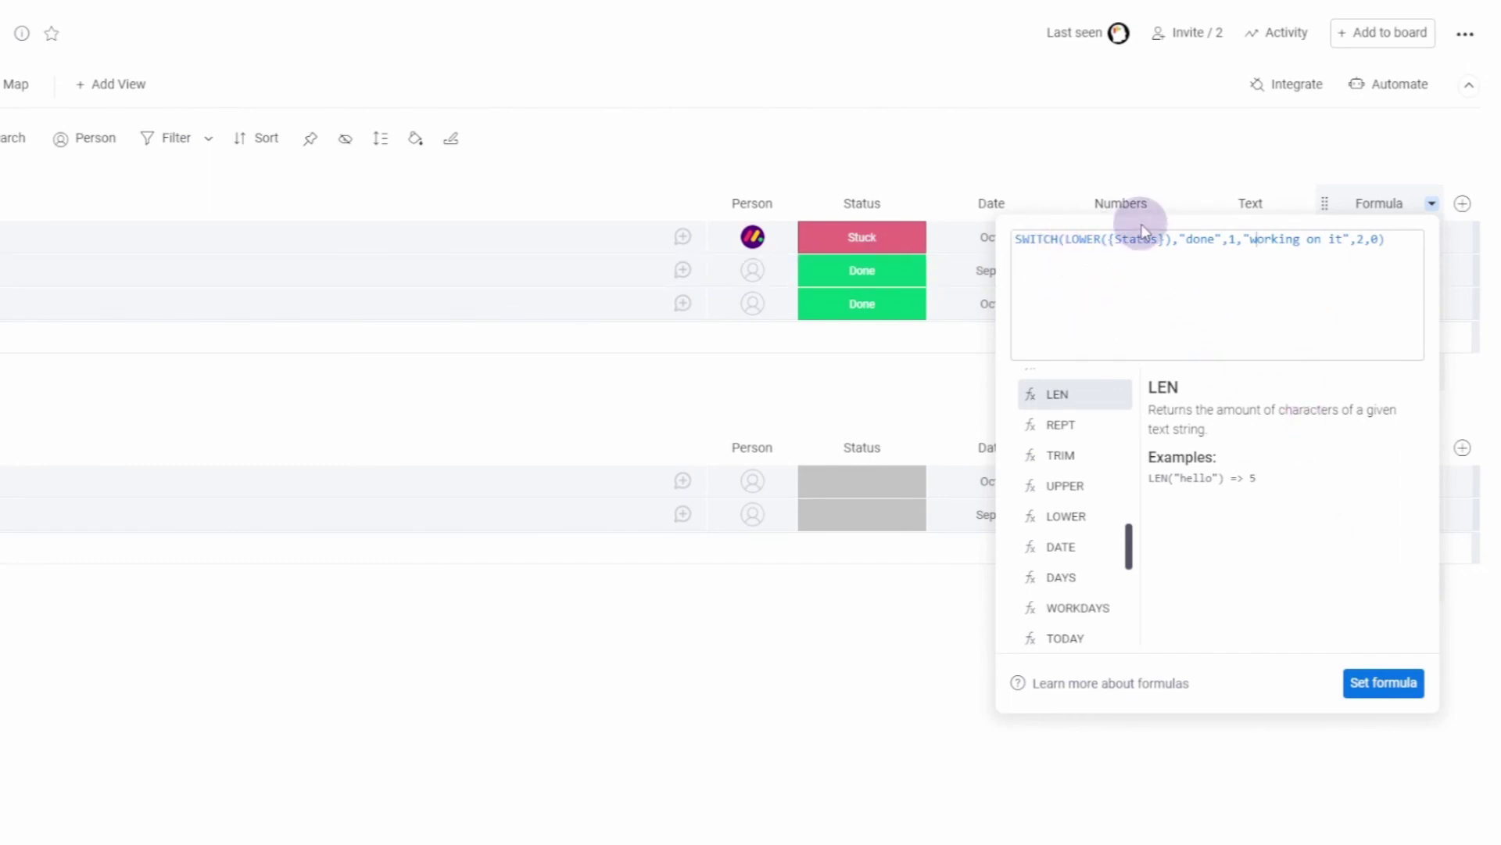
pyautogui.click(1251, 239)
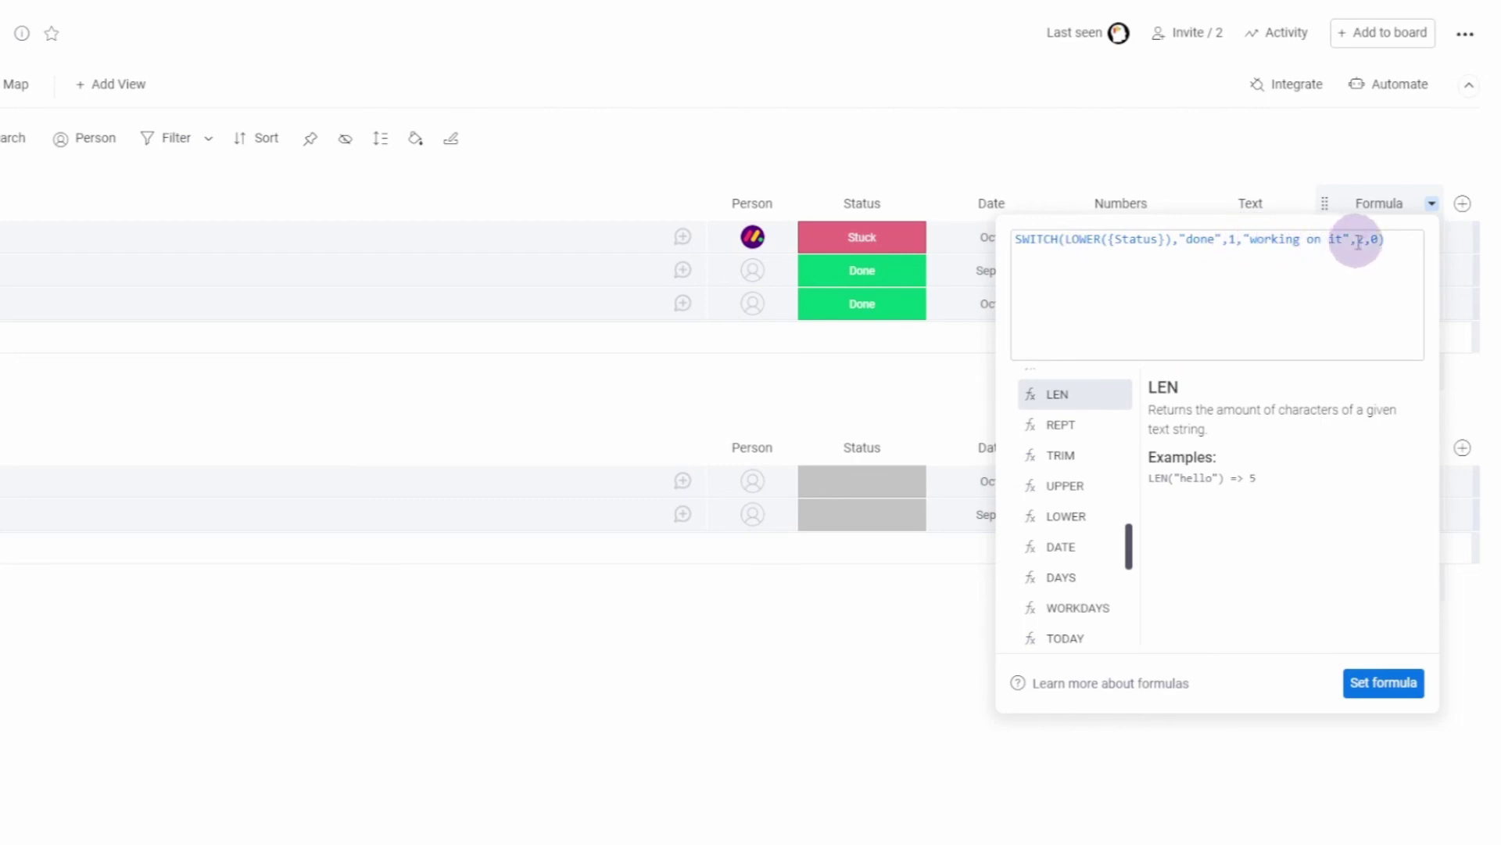
pyautogui.click(1385, 683)
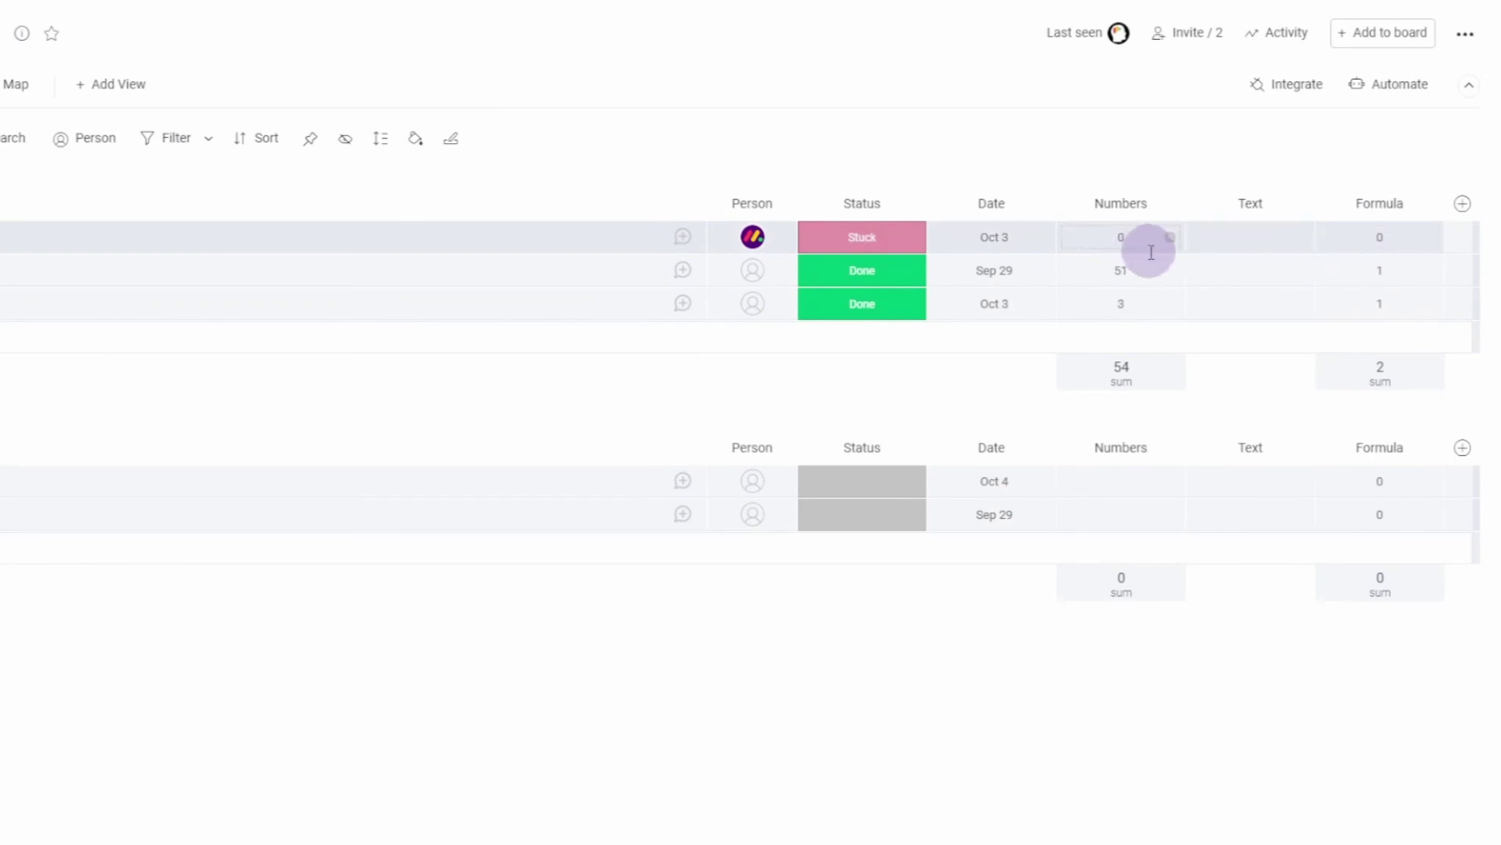
# Step: Rename the green Done status label to DOne and apply the label change
pyautogui.click(899, 280)
pyautogui.click(878, 553)
pyautogui.press('BackSpace')
pyautogui.write('o')
pyautogui.press('Delete')
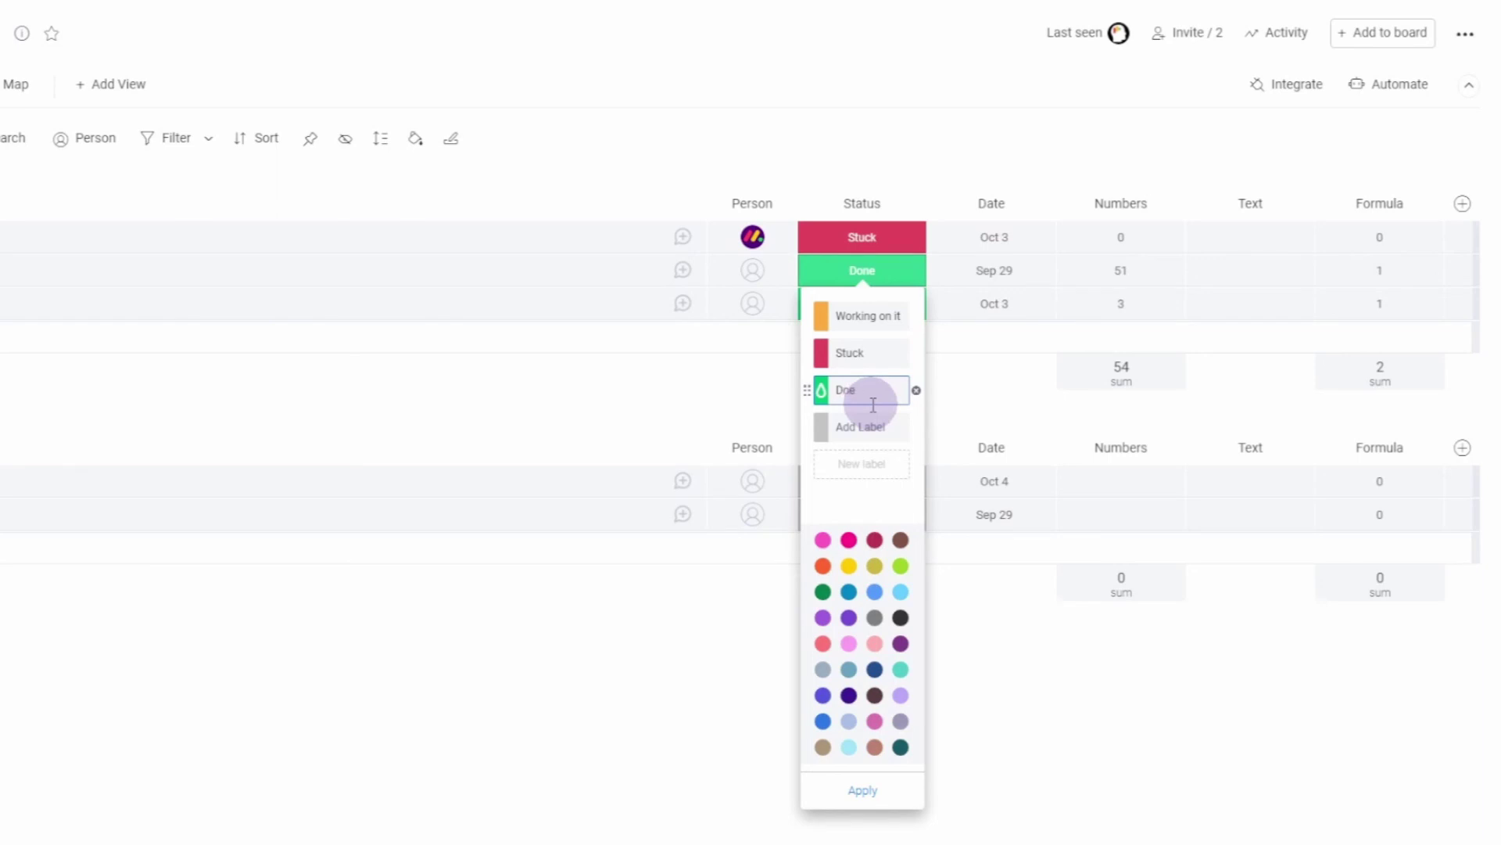
pyautogui.write('On')
pyautogui.click(863, 789)
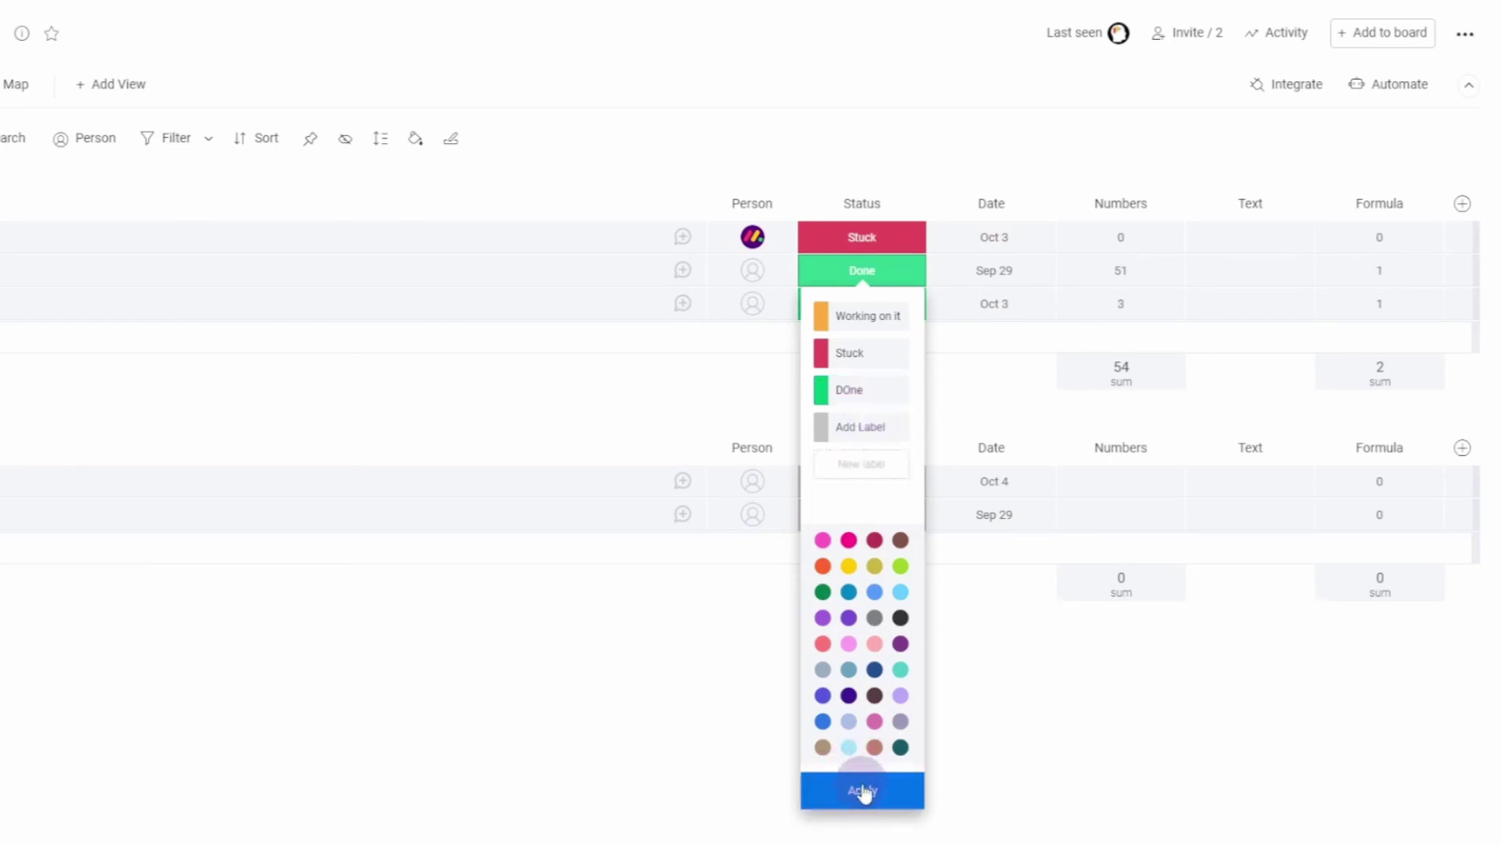
pyautogui.click(975, 389)
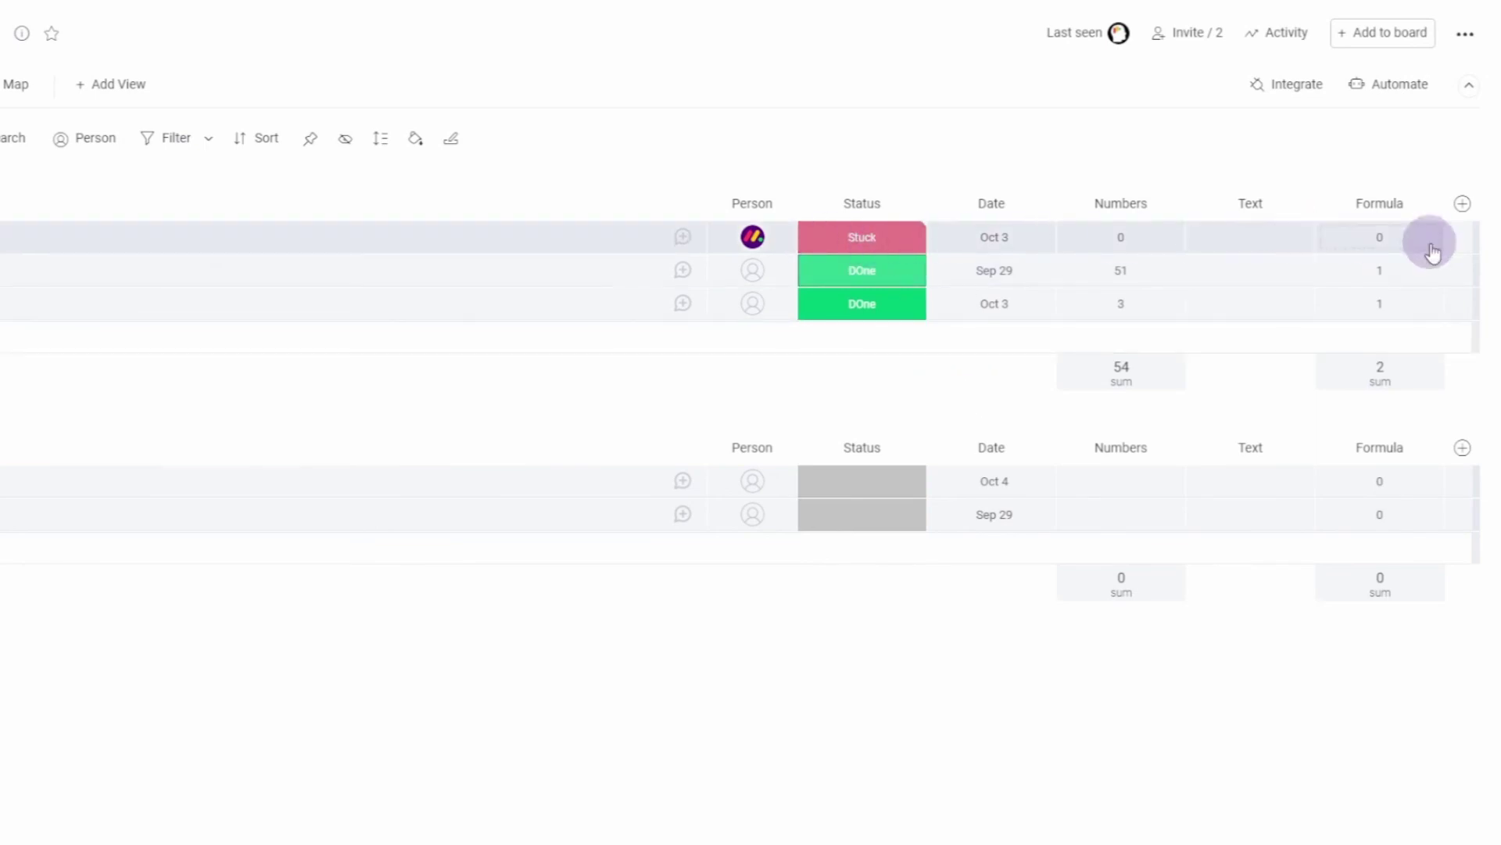